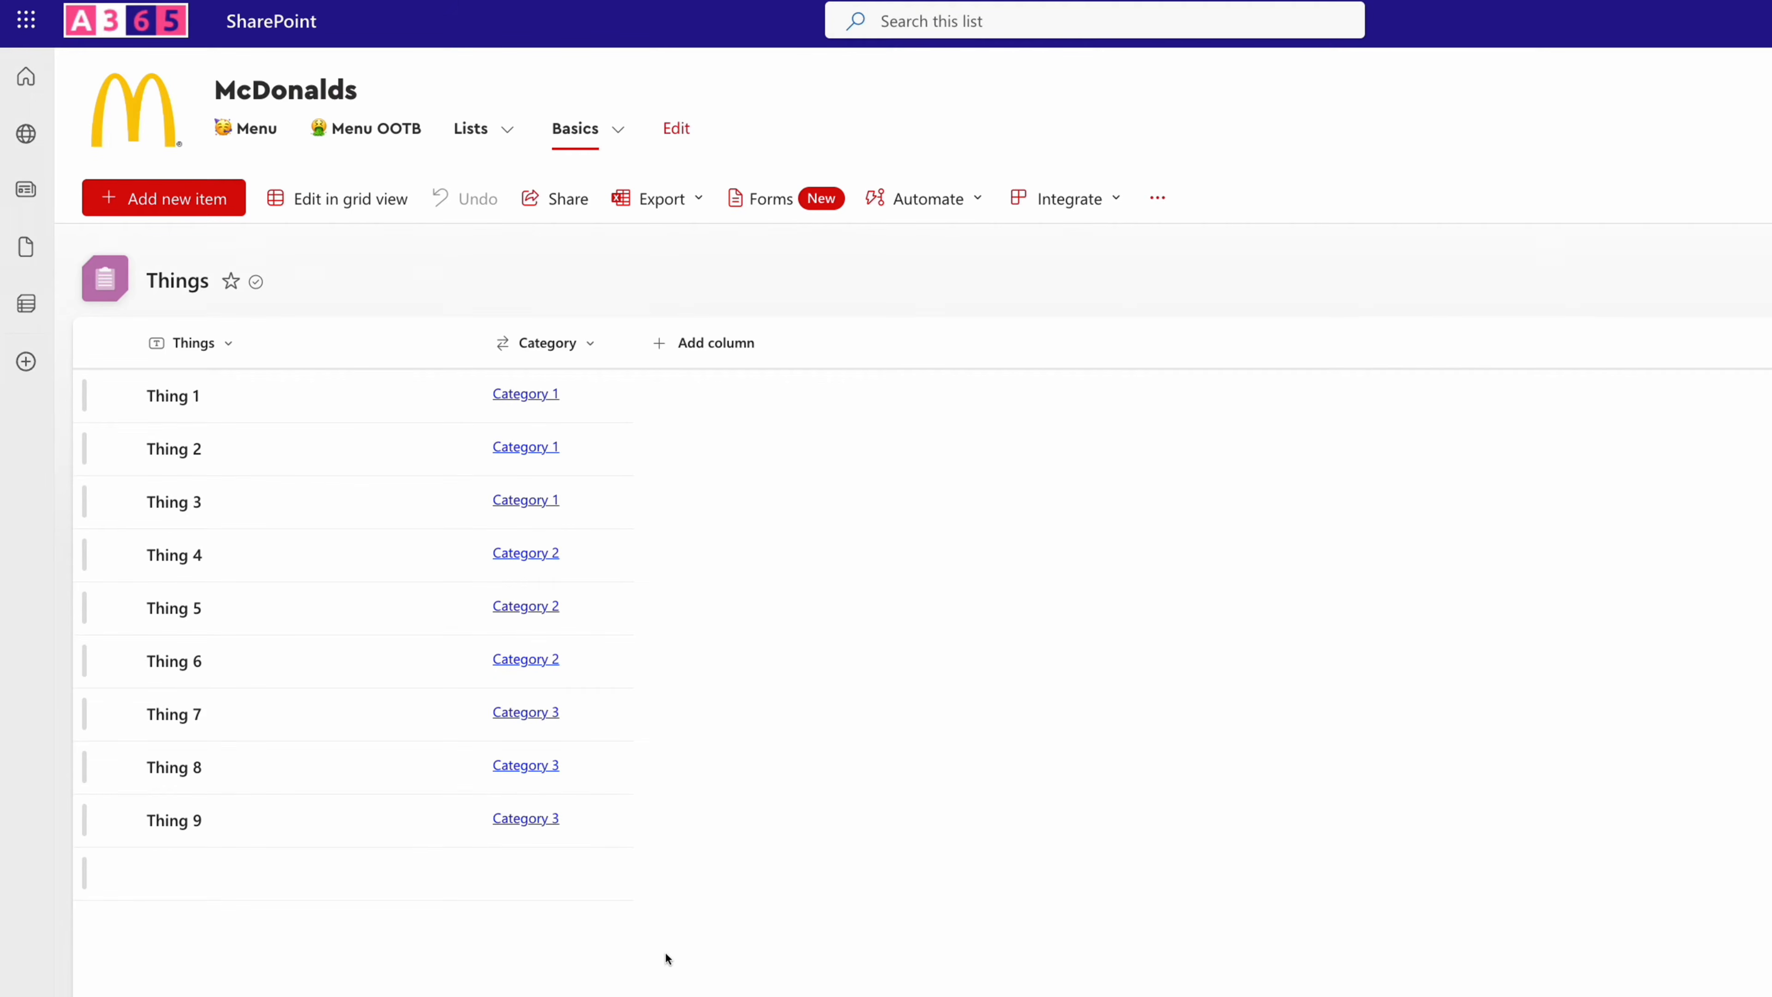
# - View the Categories list, and open the Dynamic Filters – Basic Example page
pyautogui.click(624, 140)
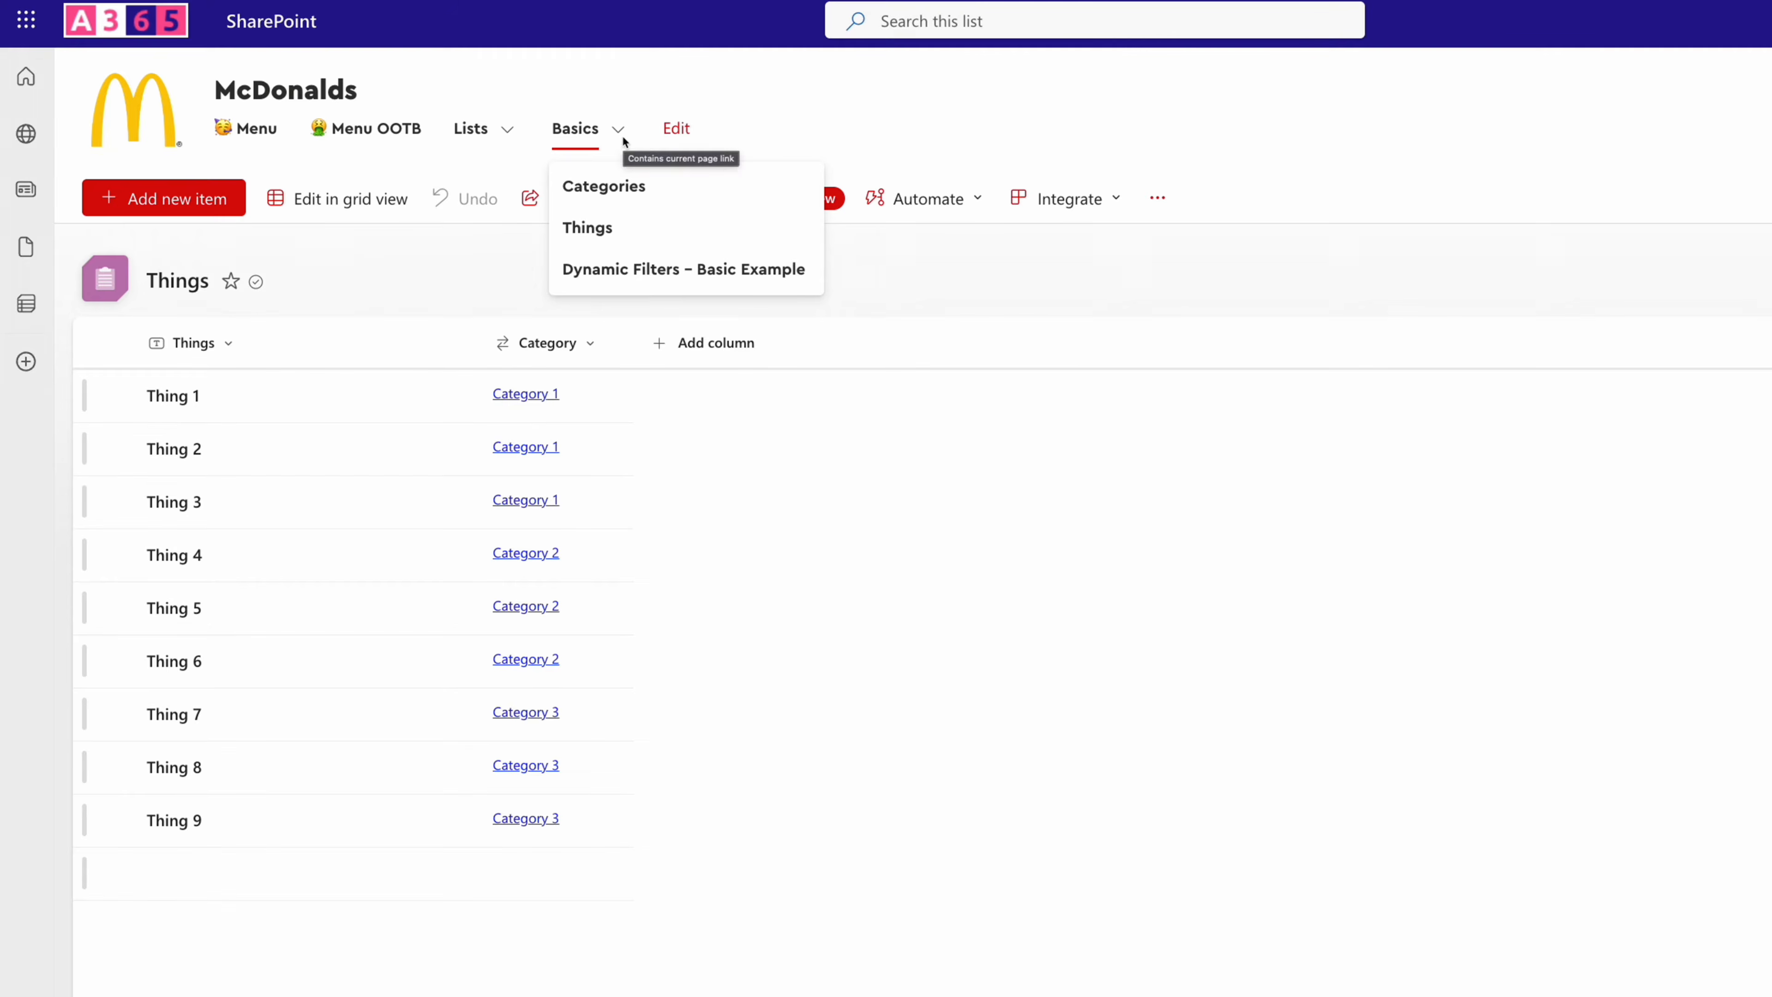
pyautogui.click(600, 188)
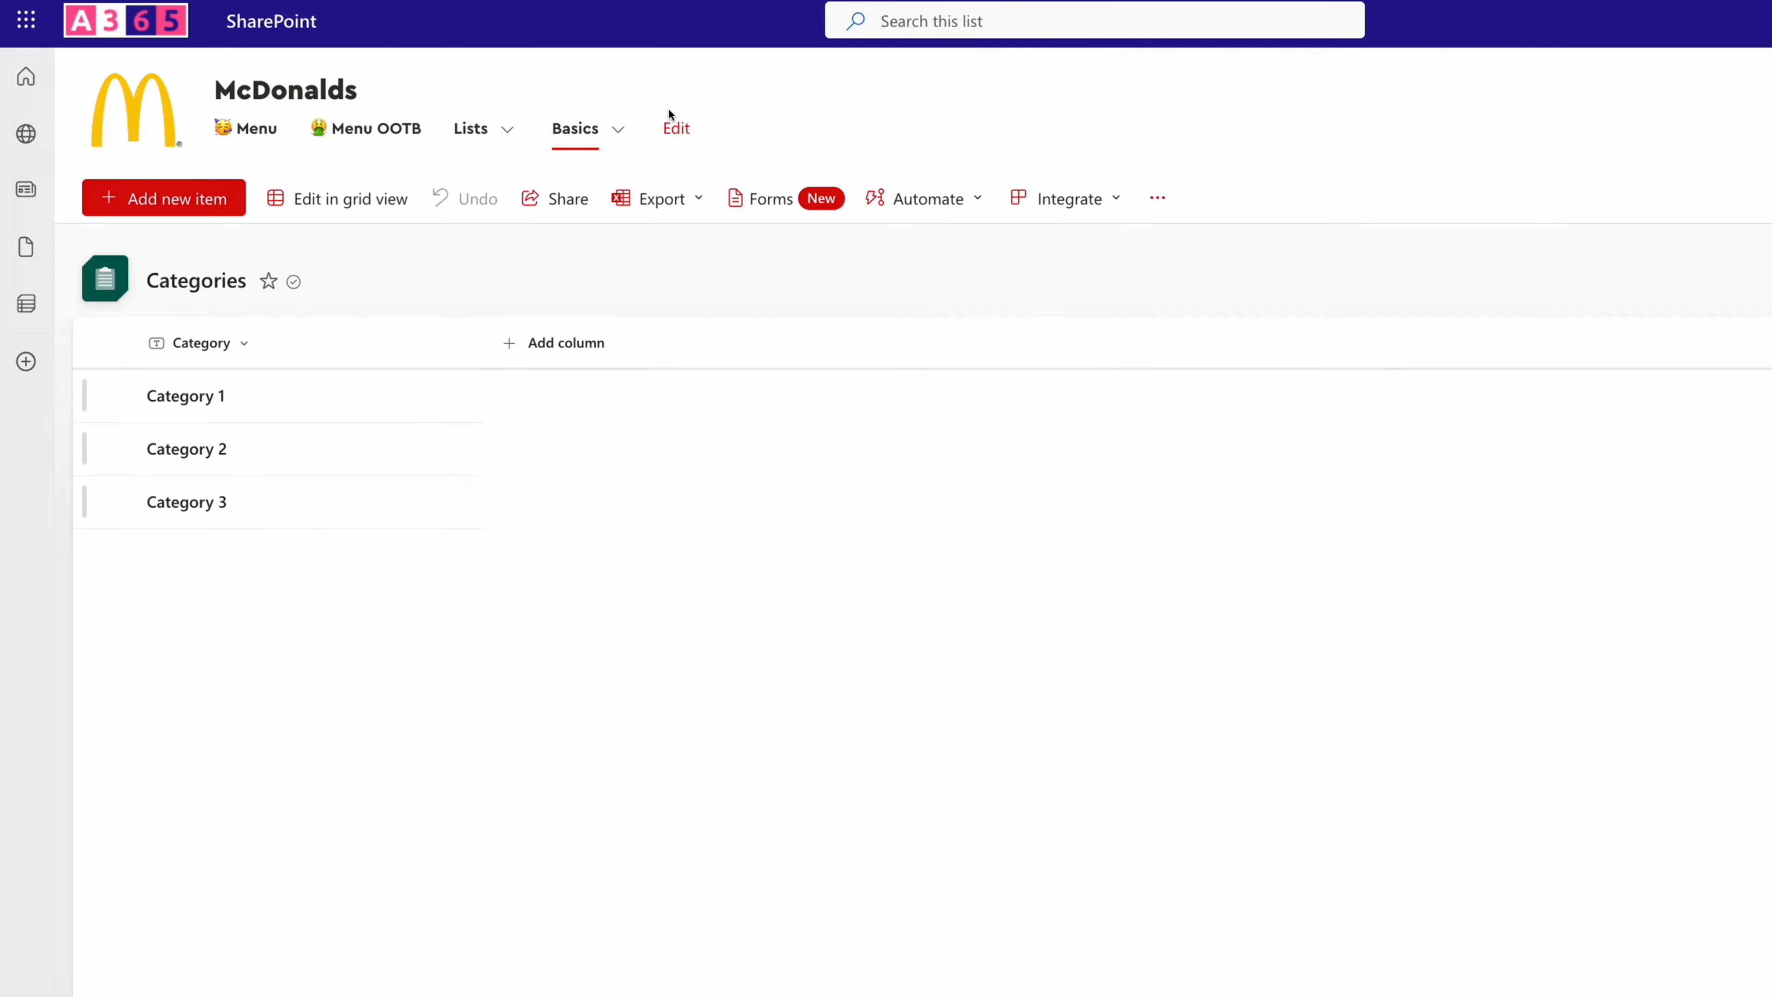
pyautogui.click(617, 130)
pyautogui.click(597, 278)
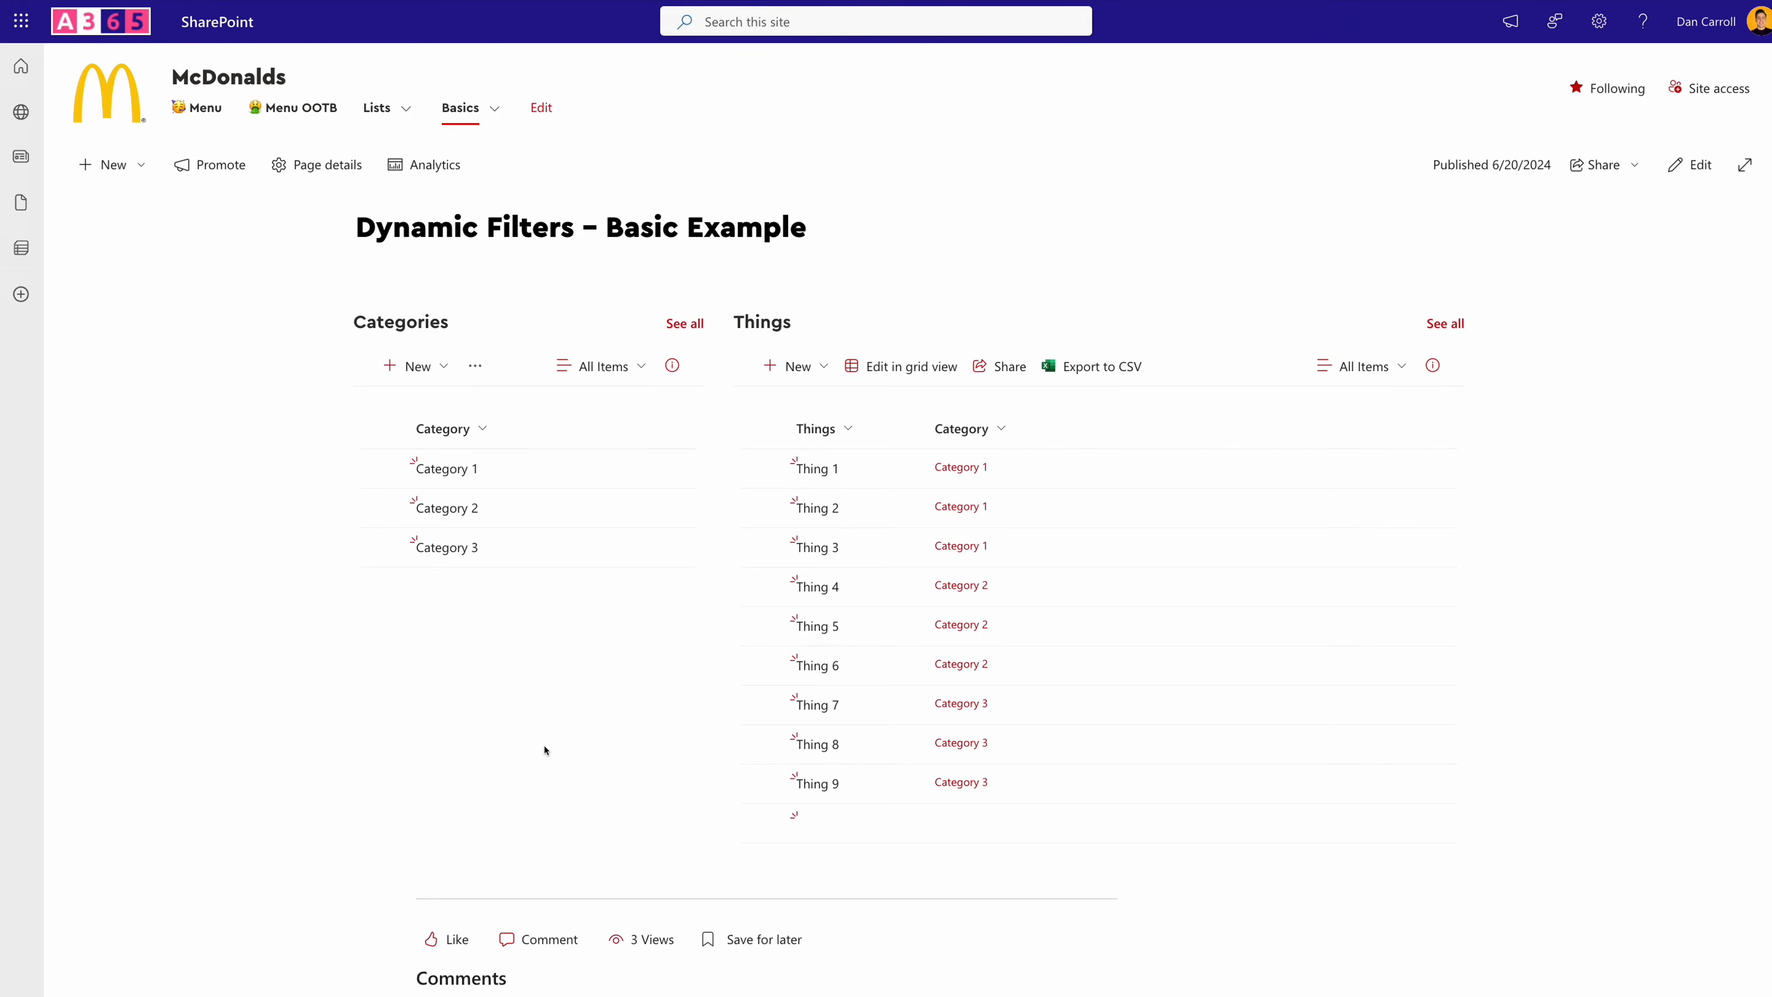
# - Filter the Things list by Category 1 and by Category 2 through the Categories list on the page
pyautogui.click(600, 478)
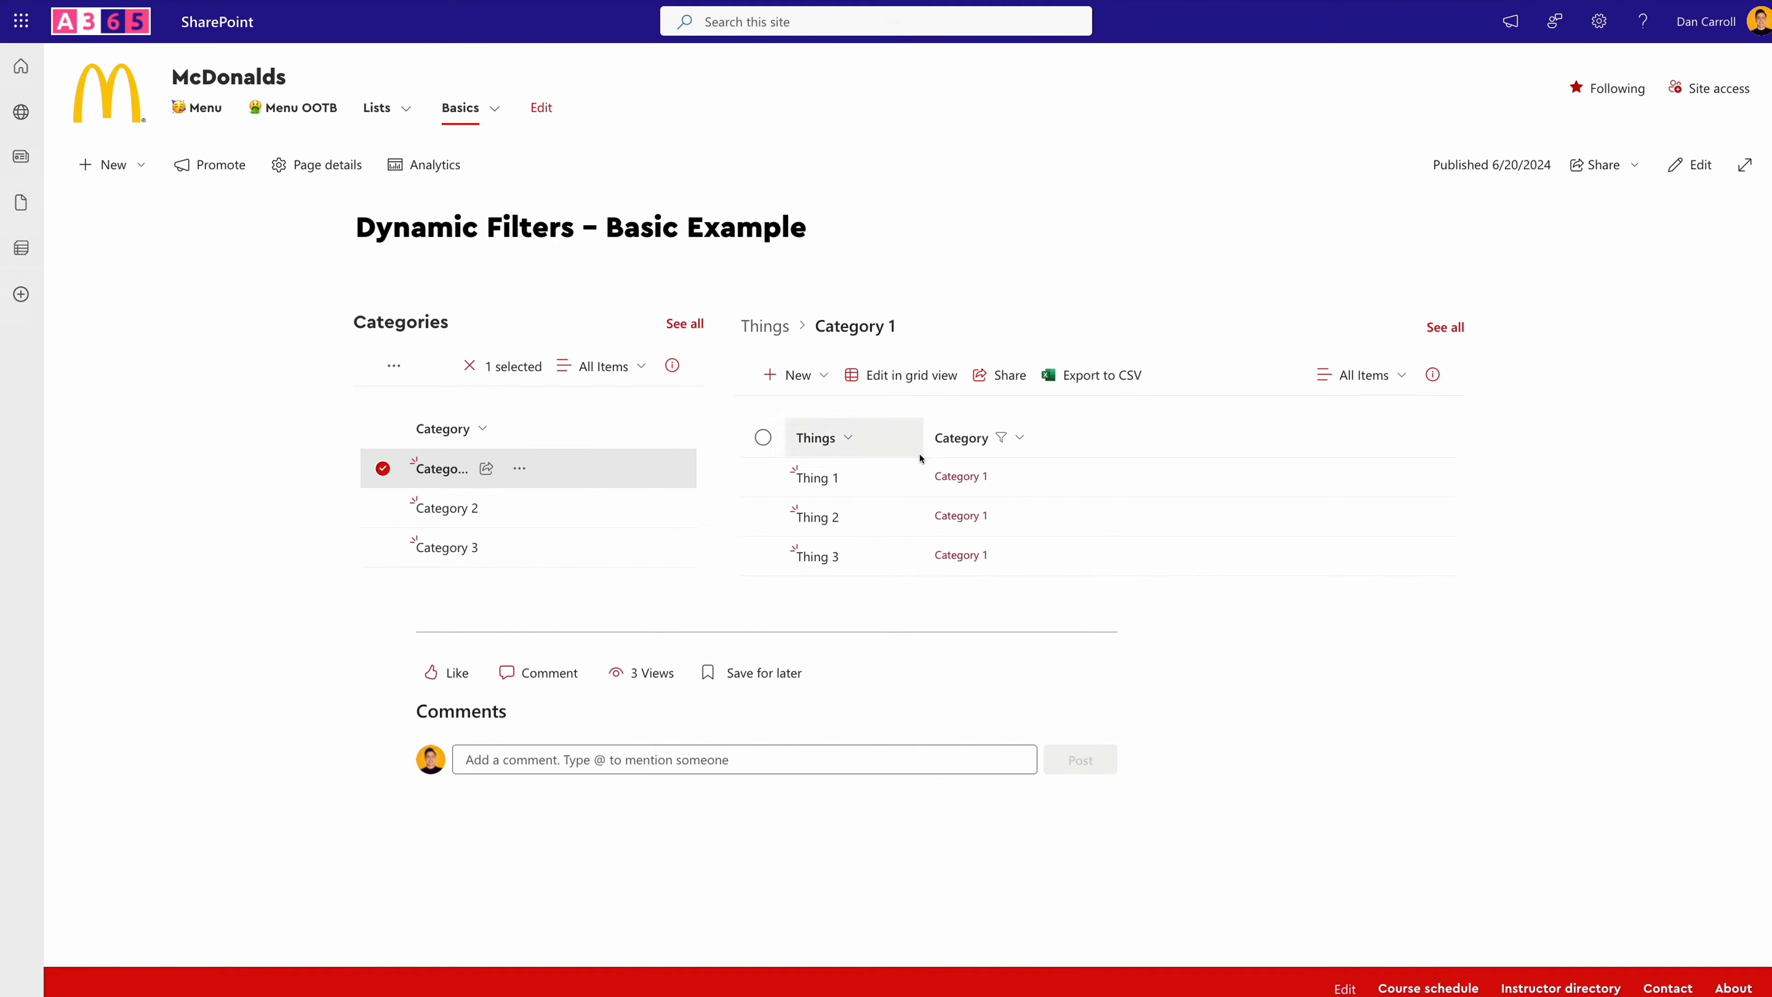
pyautogui.click(605, 520)
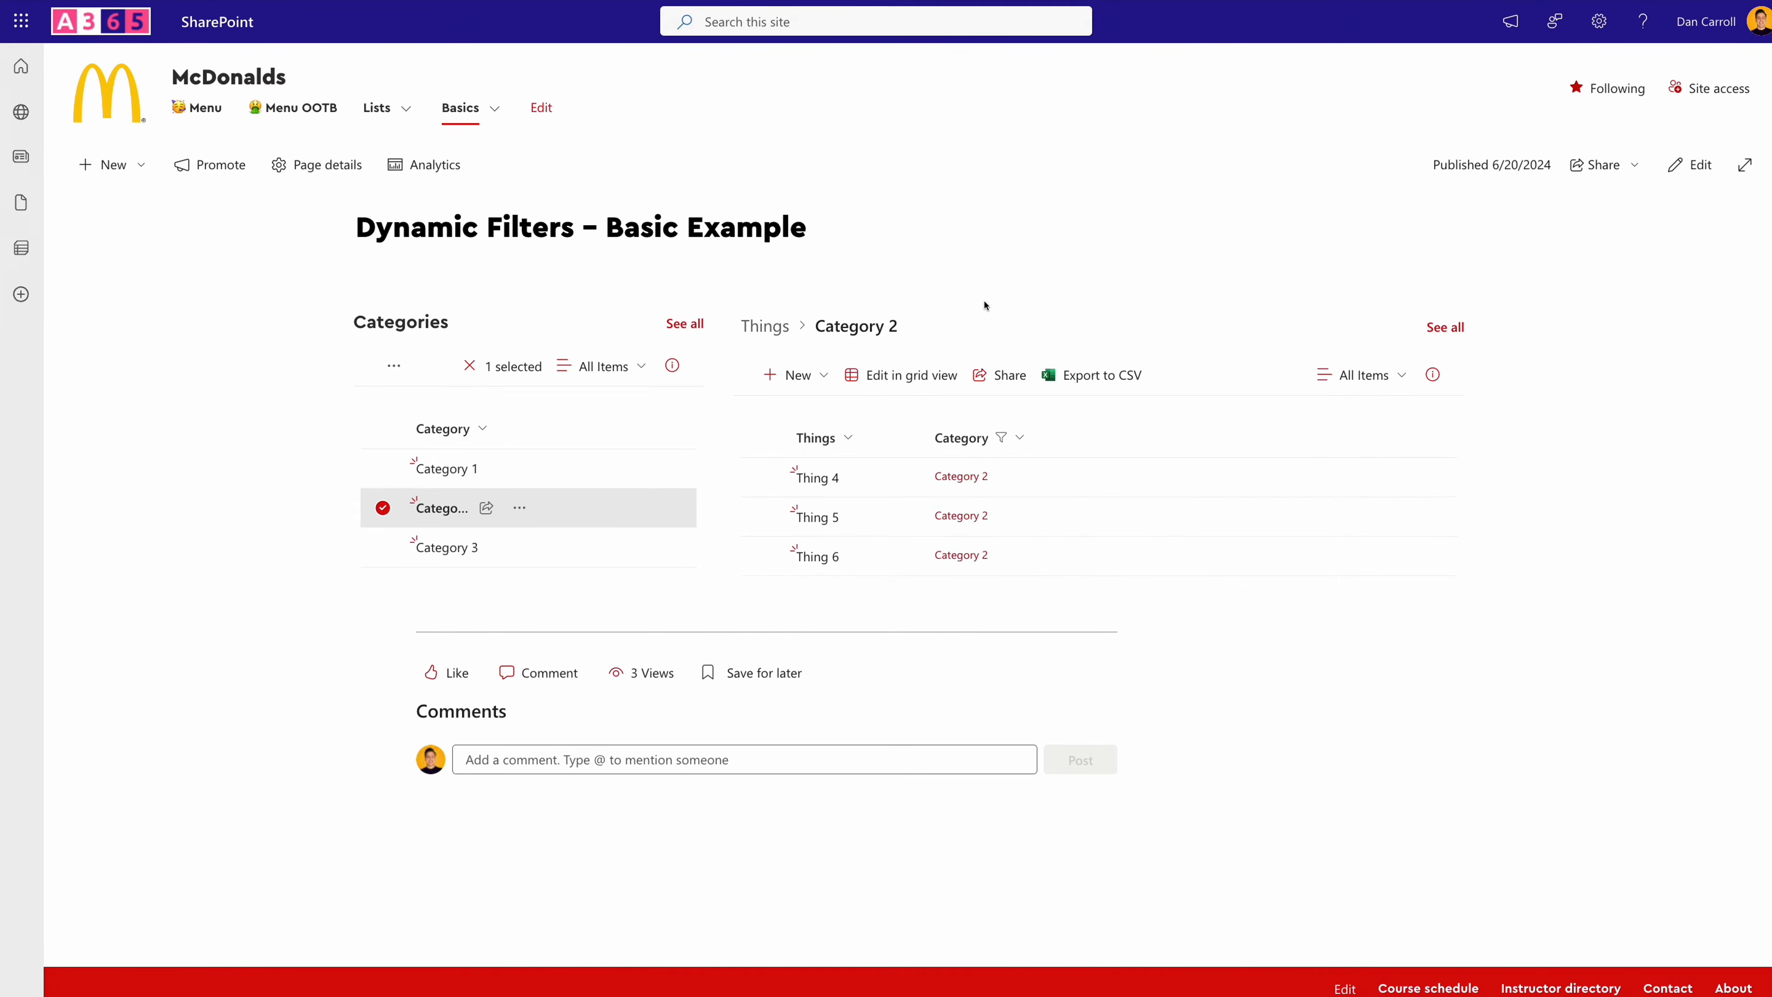
# - Put the page in edit mode and open the settings of the Things list web part
pyautogui.click(1693, 163)
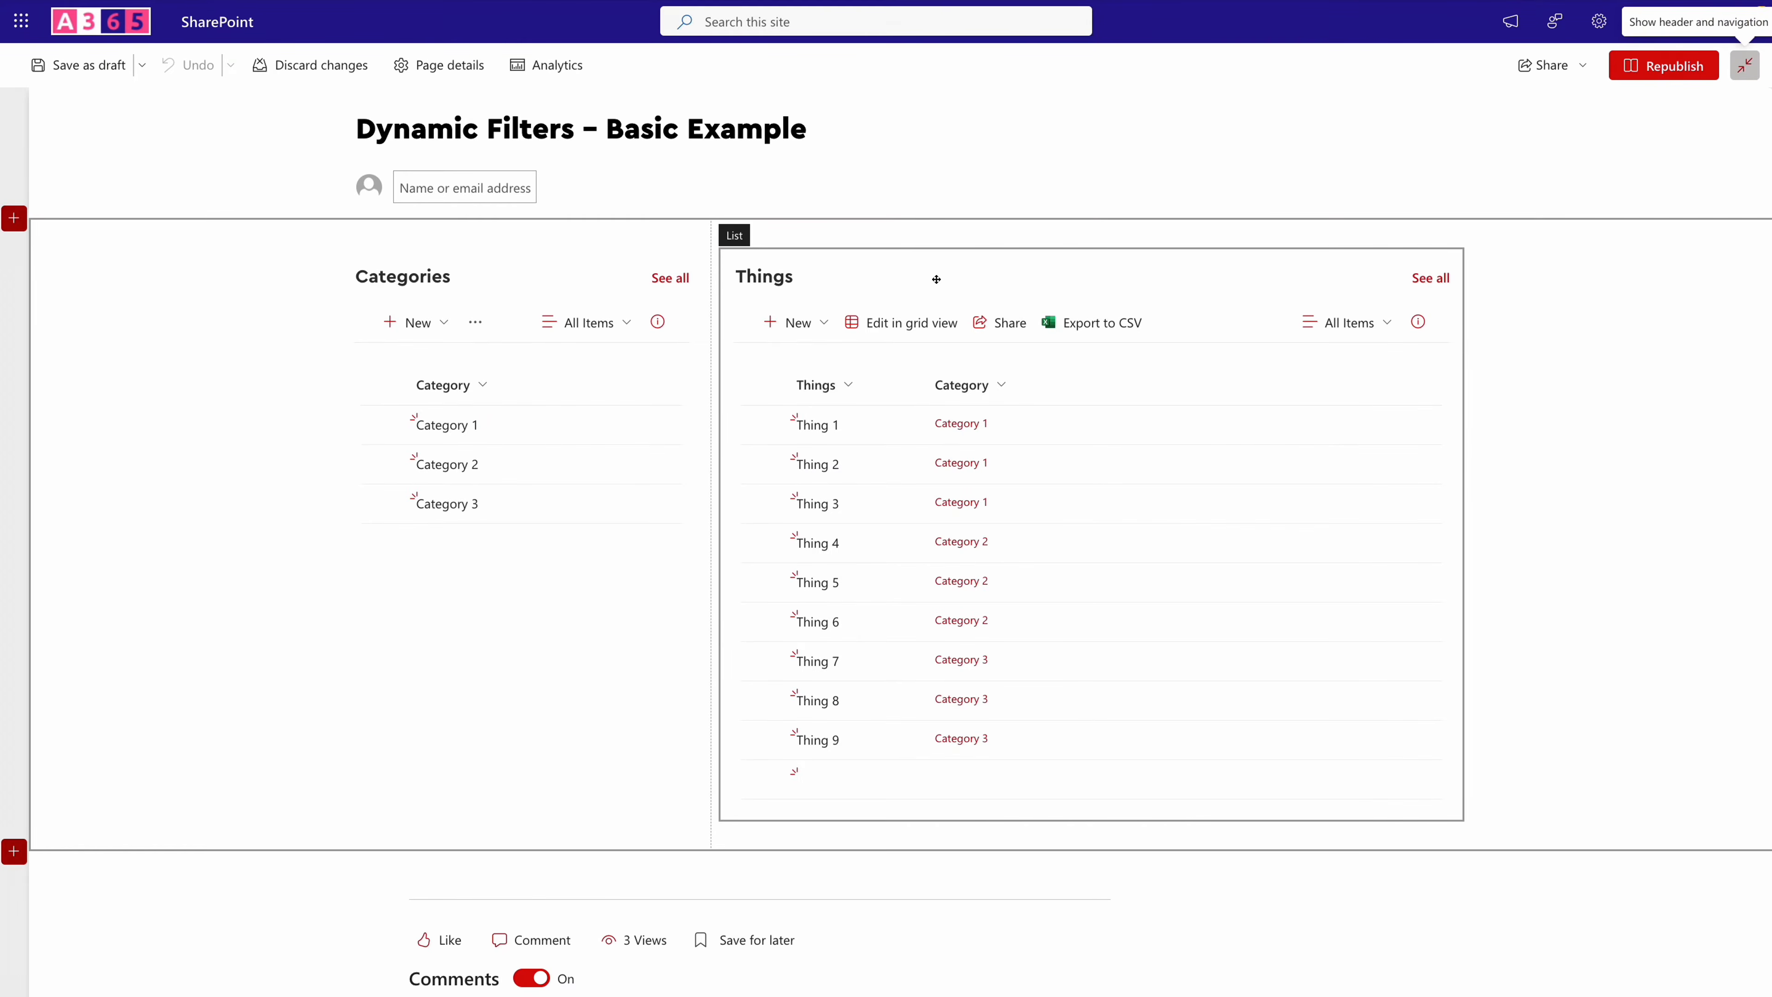
pyautogui.click(936, 279)
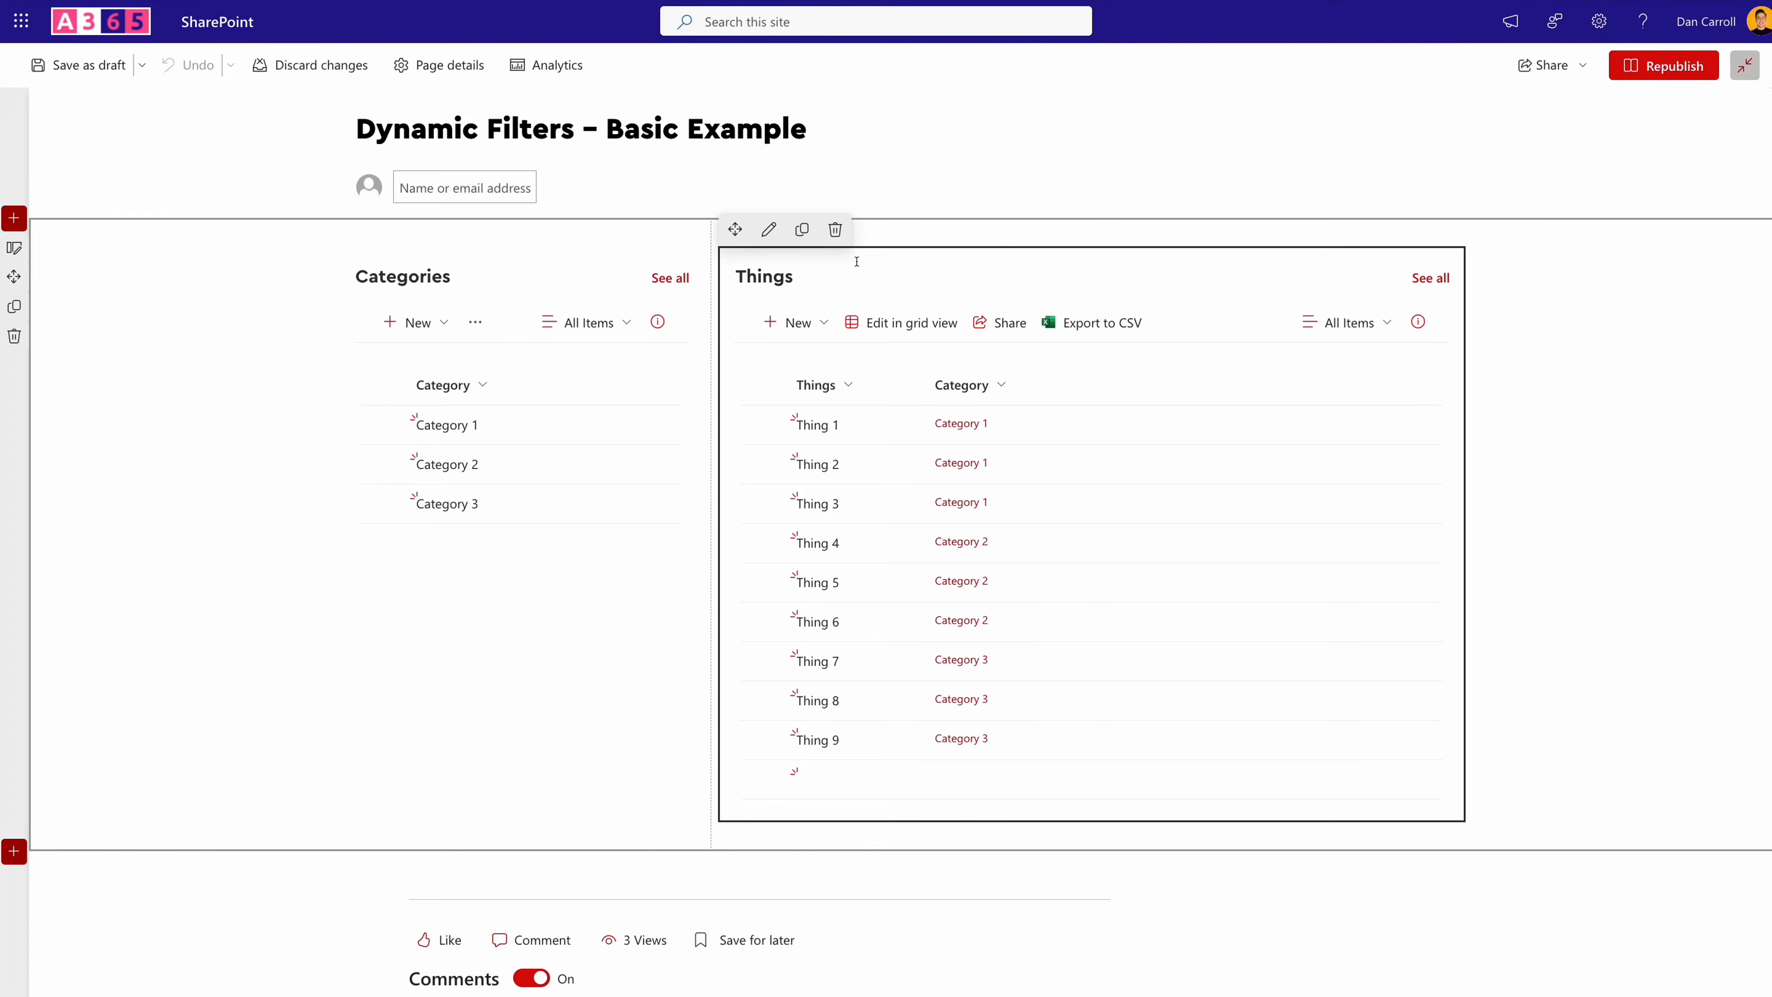
pyautogui.click(770, 236)
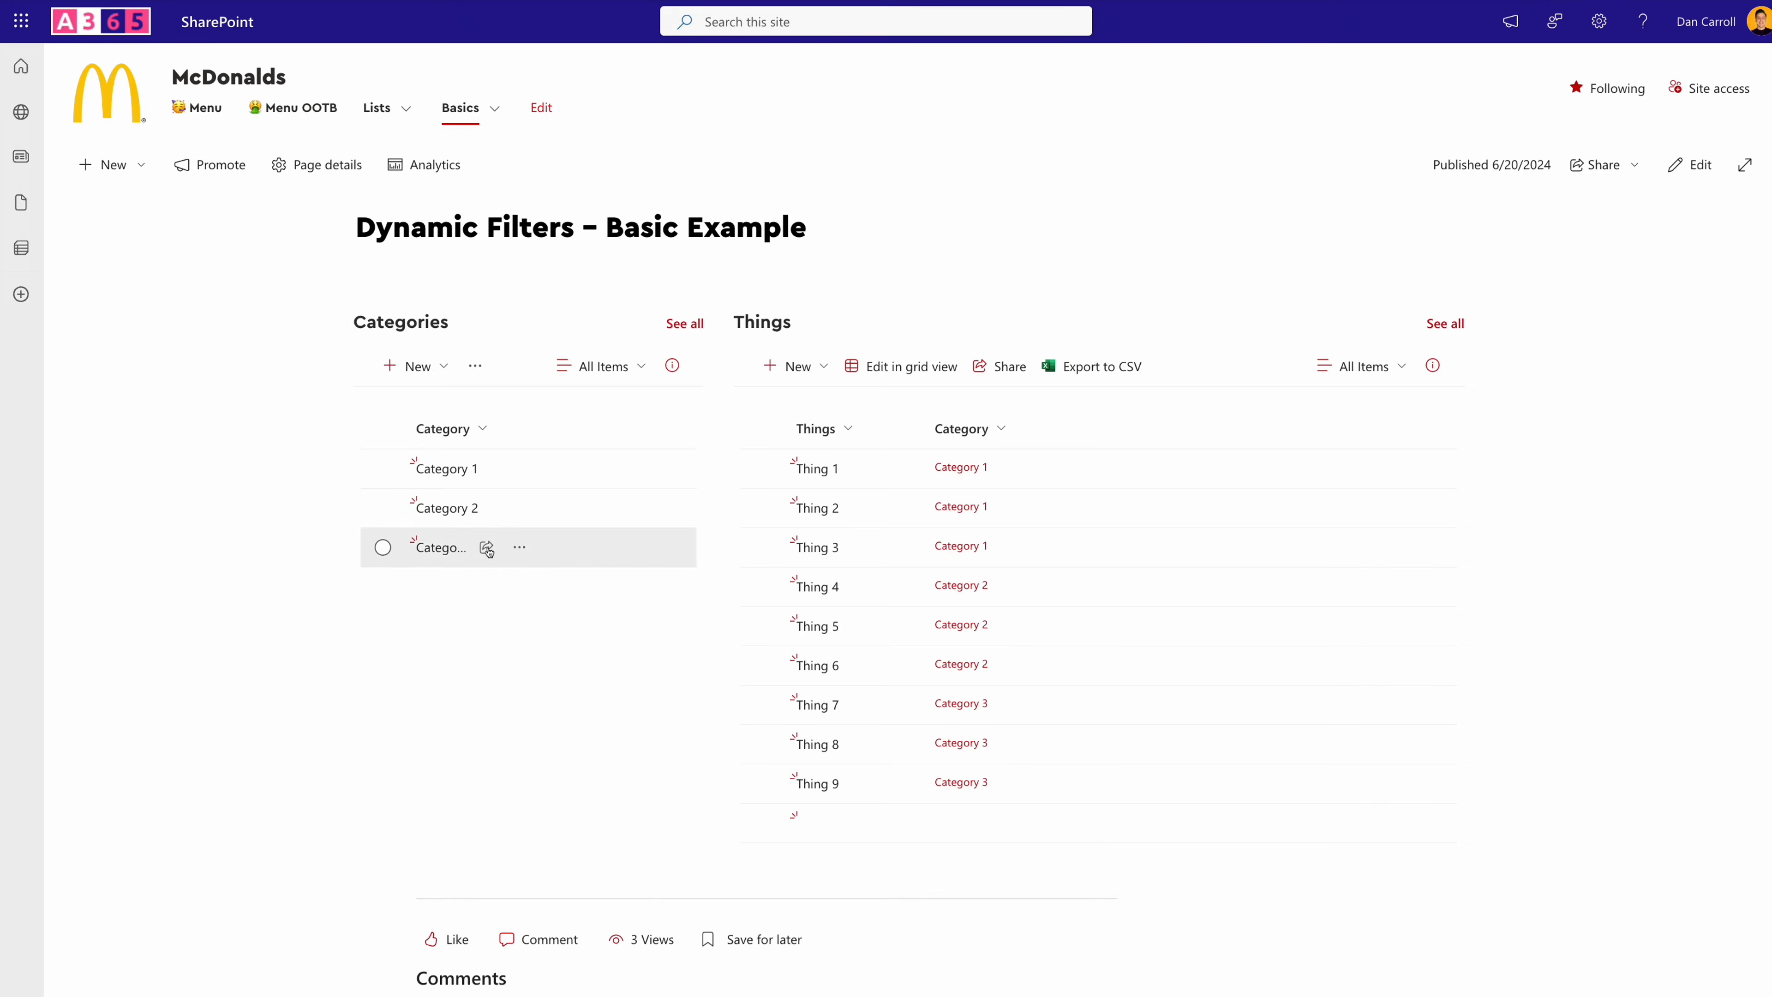
# - Select Category 1 to filter the Things list, and clear that selection to restore the full list
pyautogui.click(554, 472)
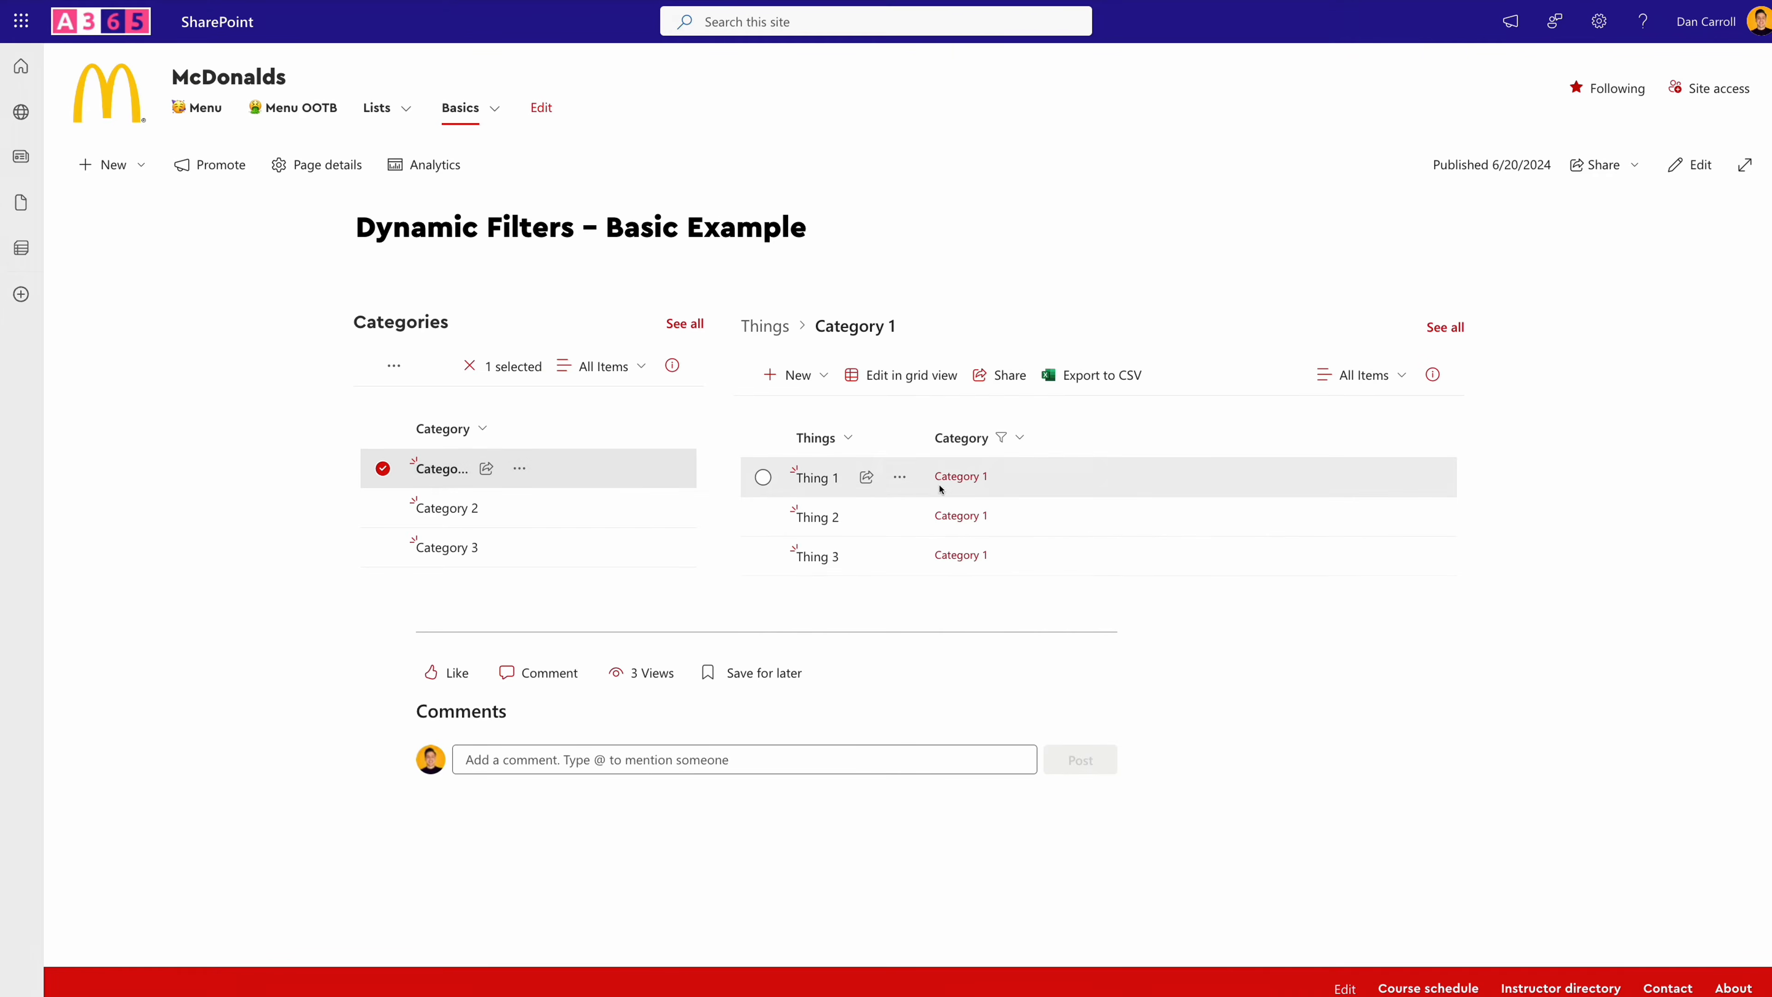
pyautogui.click(384, 470)
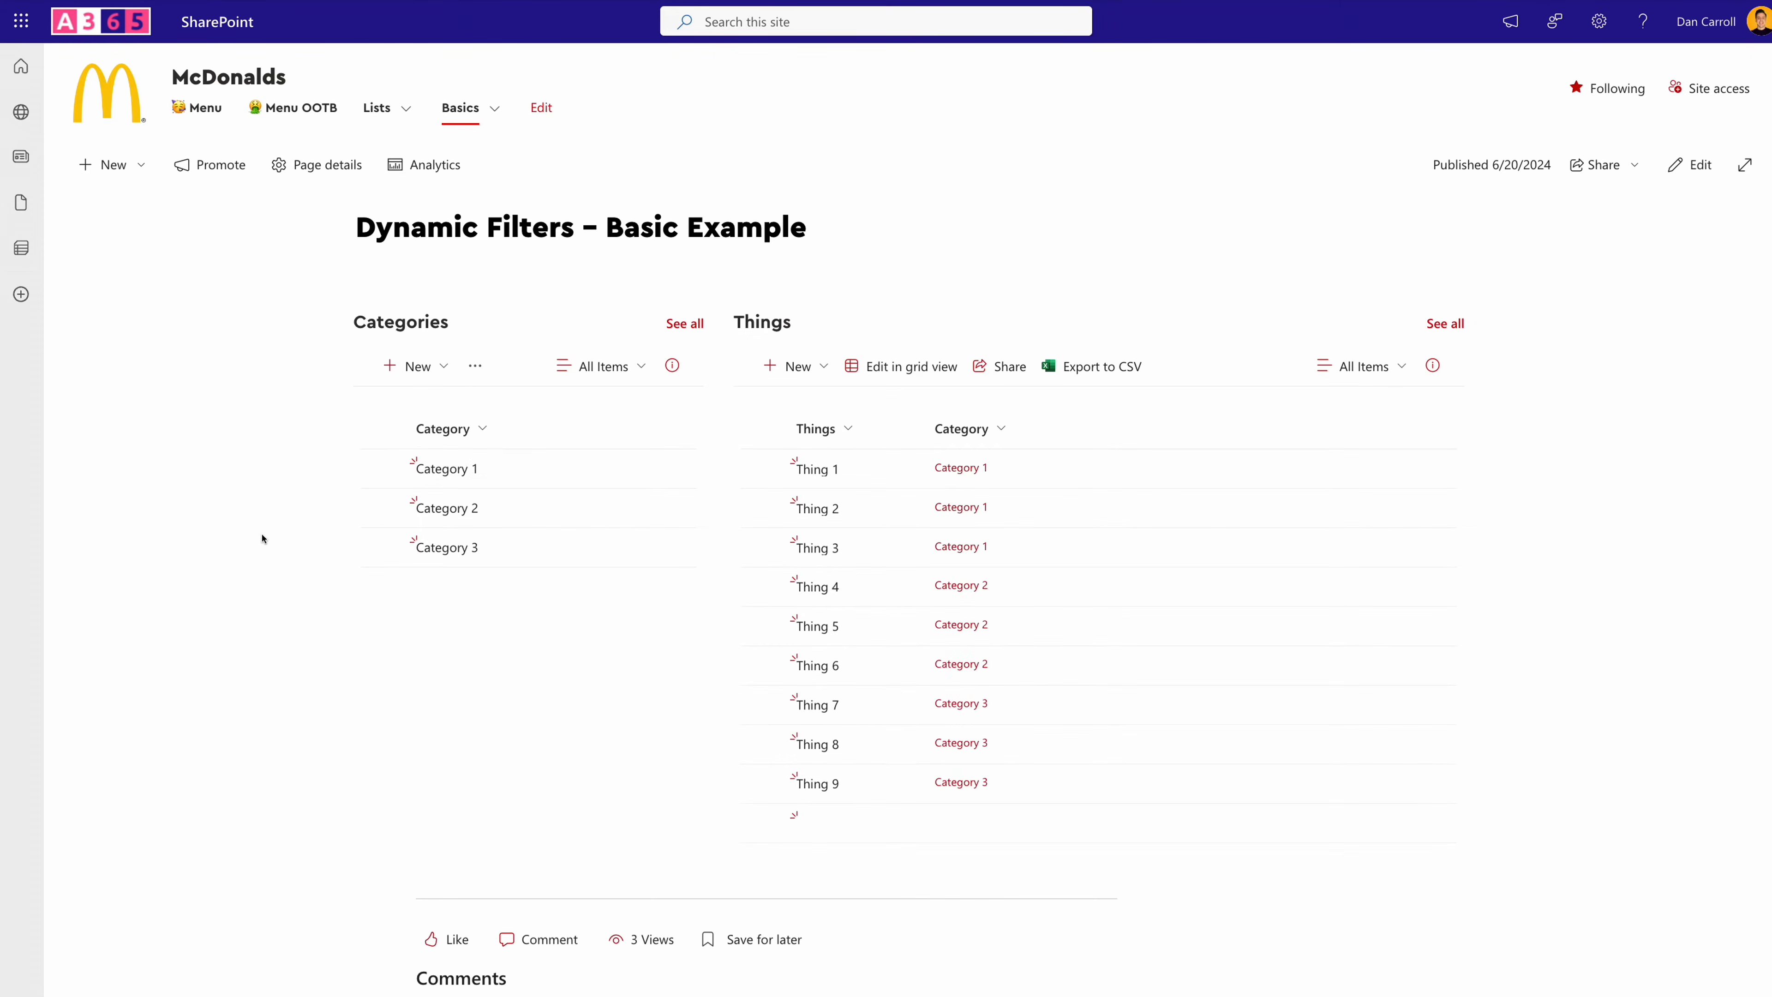
# - View the Category 1 item from the Categories list and from Thing 1's category link, closing it each time
pyautogui.click(438, 468)
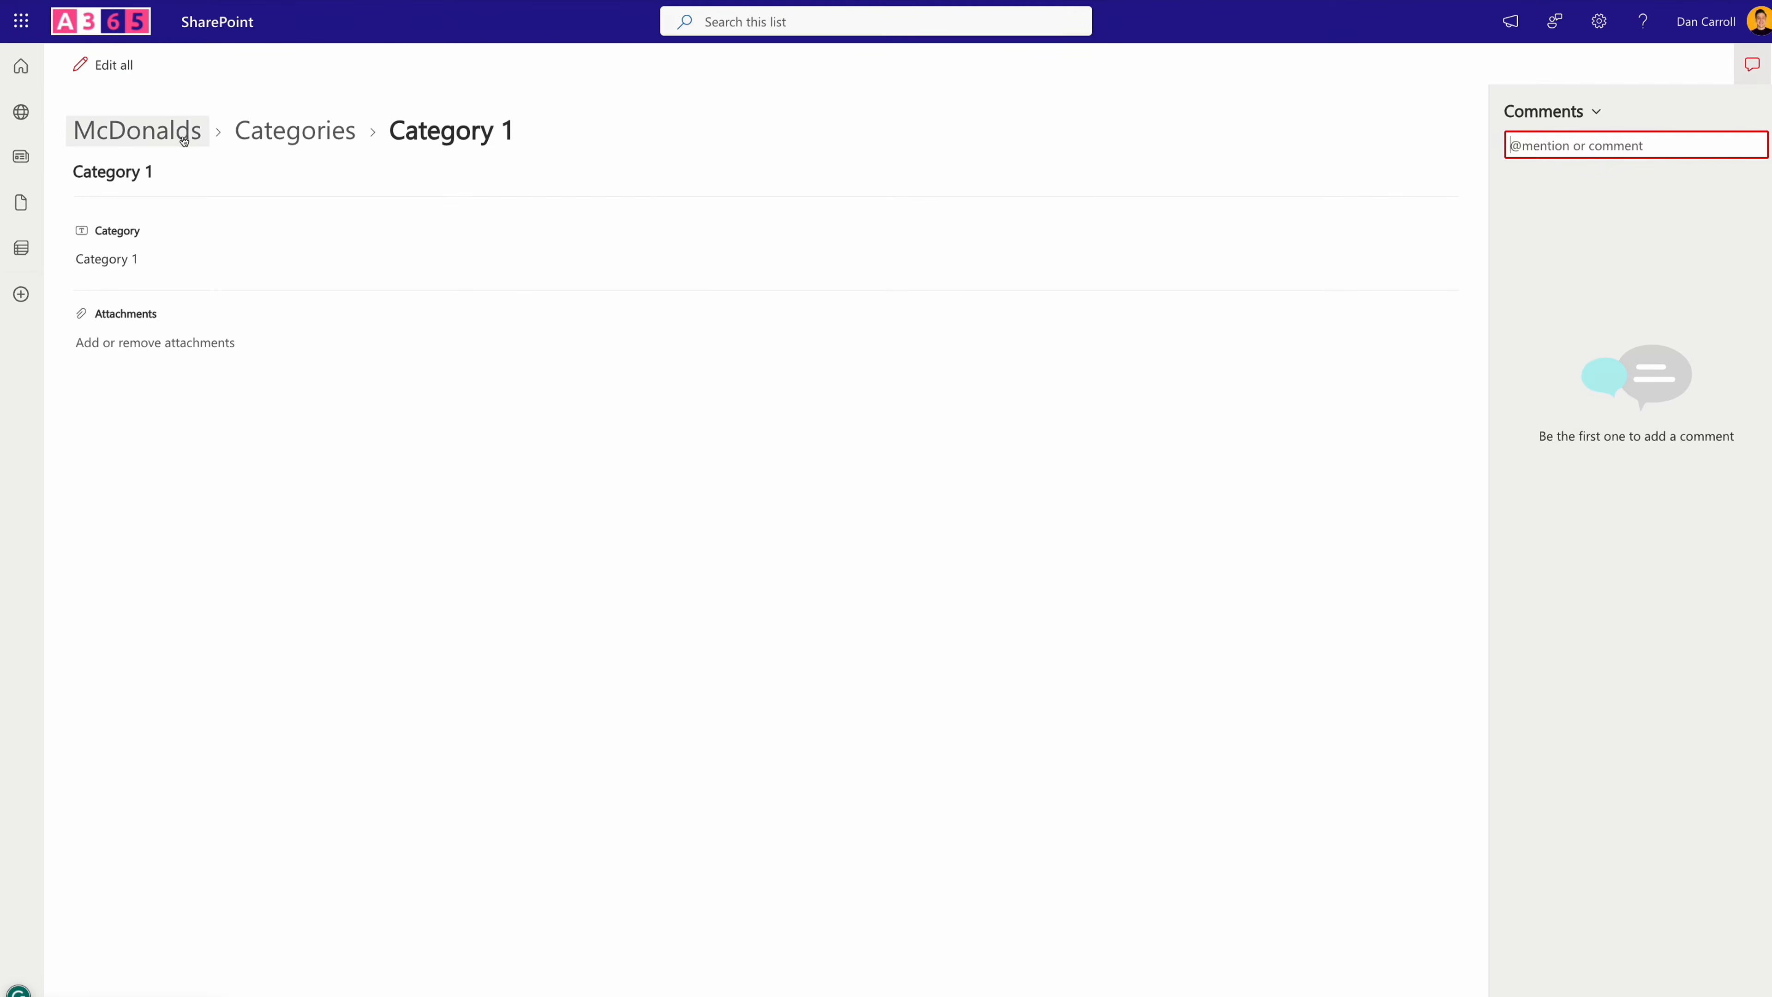
pyautogui.press('Escape')
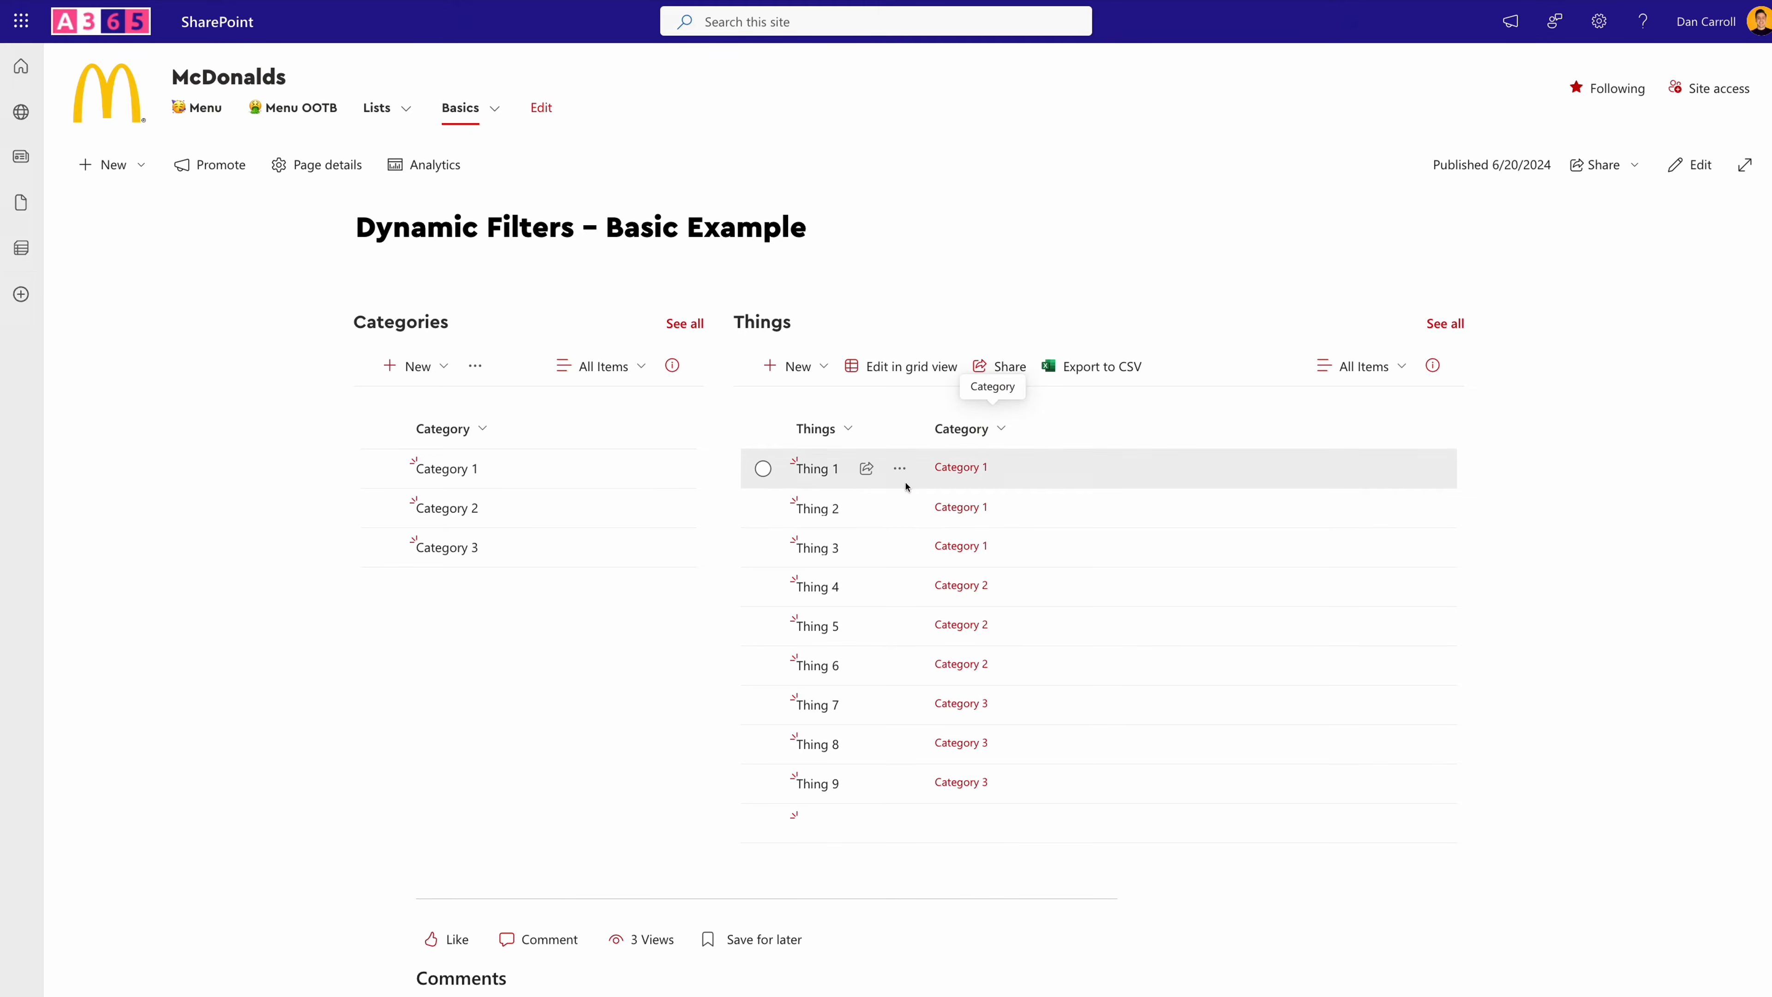
pyautogui.click(818, 468)
pyautogui.click(955, 470)
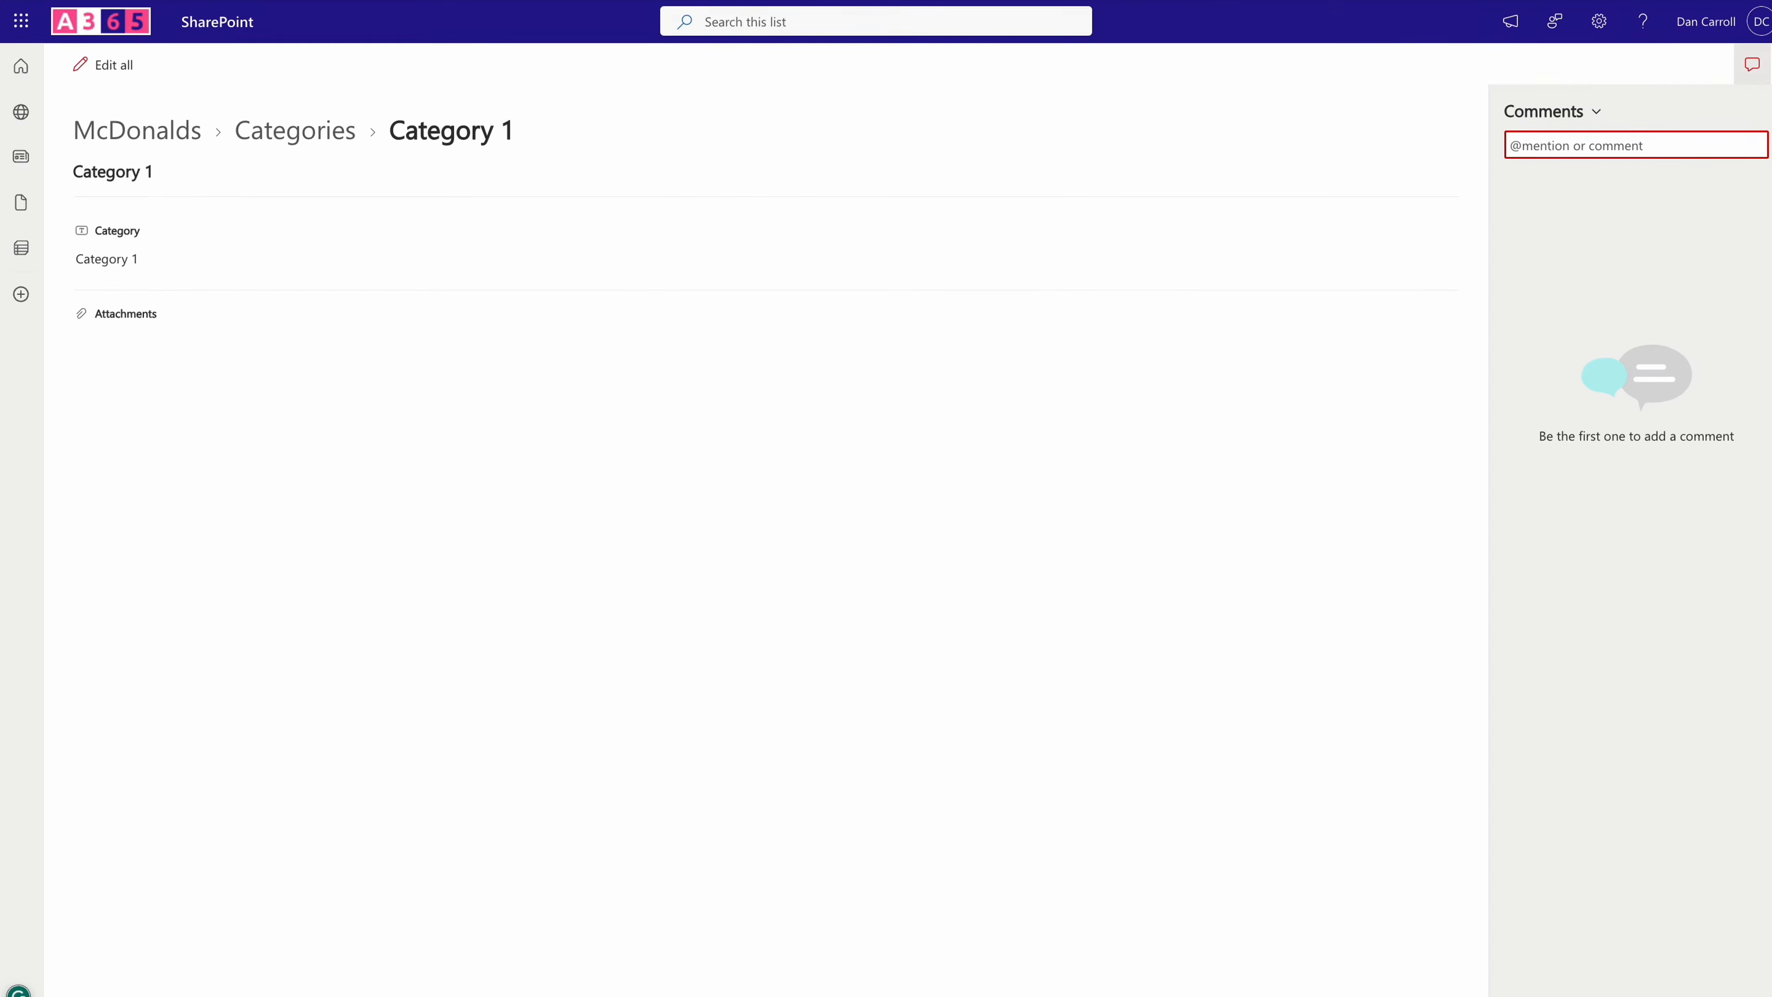
pyautogui.press('super+w')
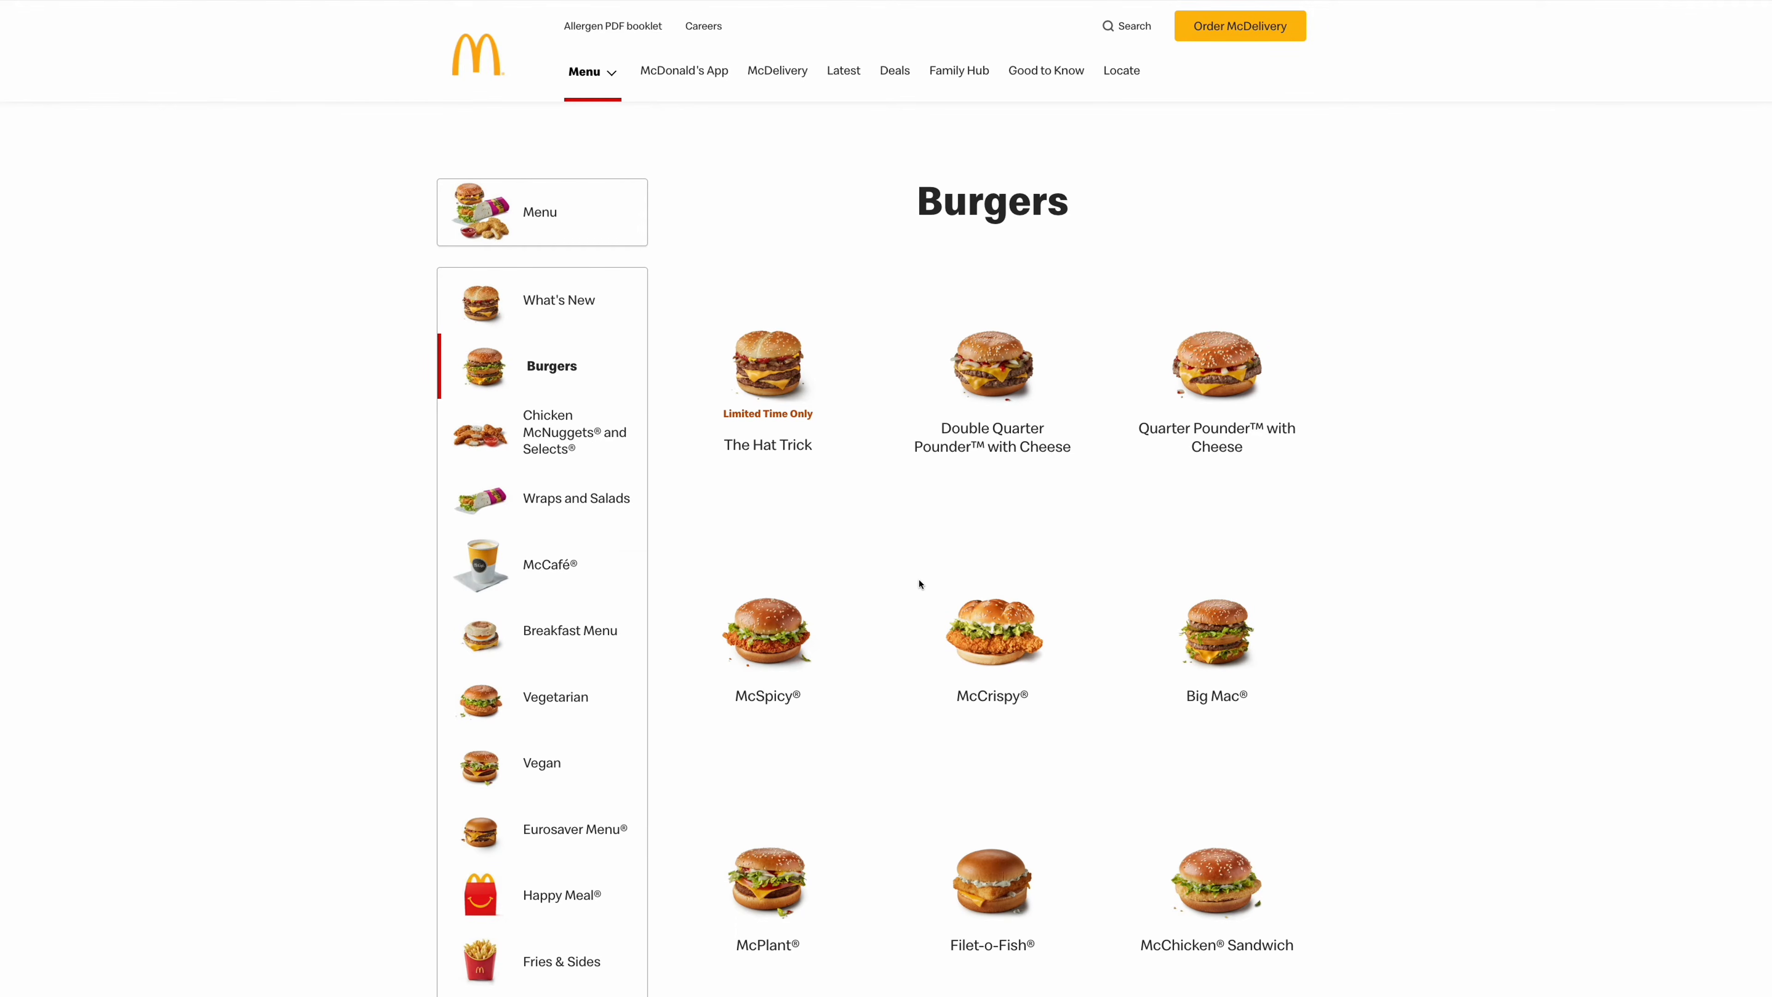
# - Look through the Burgers page of the McDonald's website, and choose the Chicken McNuggets and Selects category
pyautogui.scroll(-1, 1019, 433)
pyautogui.scroll(-3, 1013, 461)
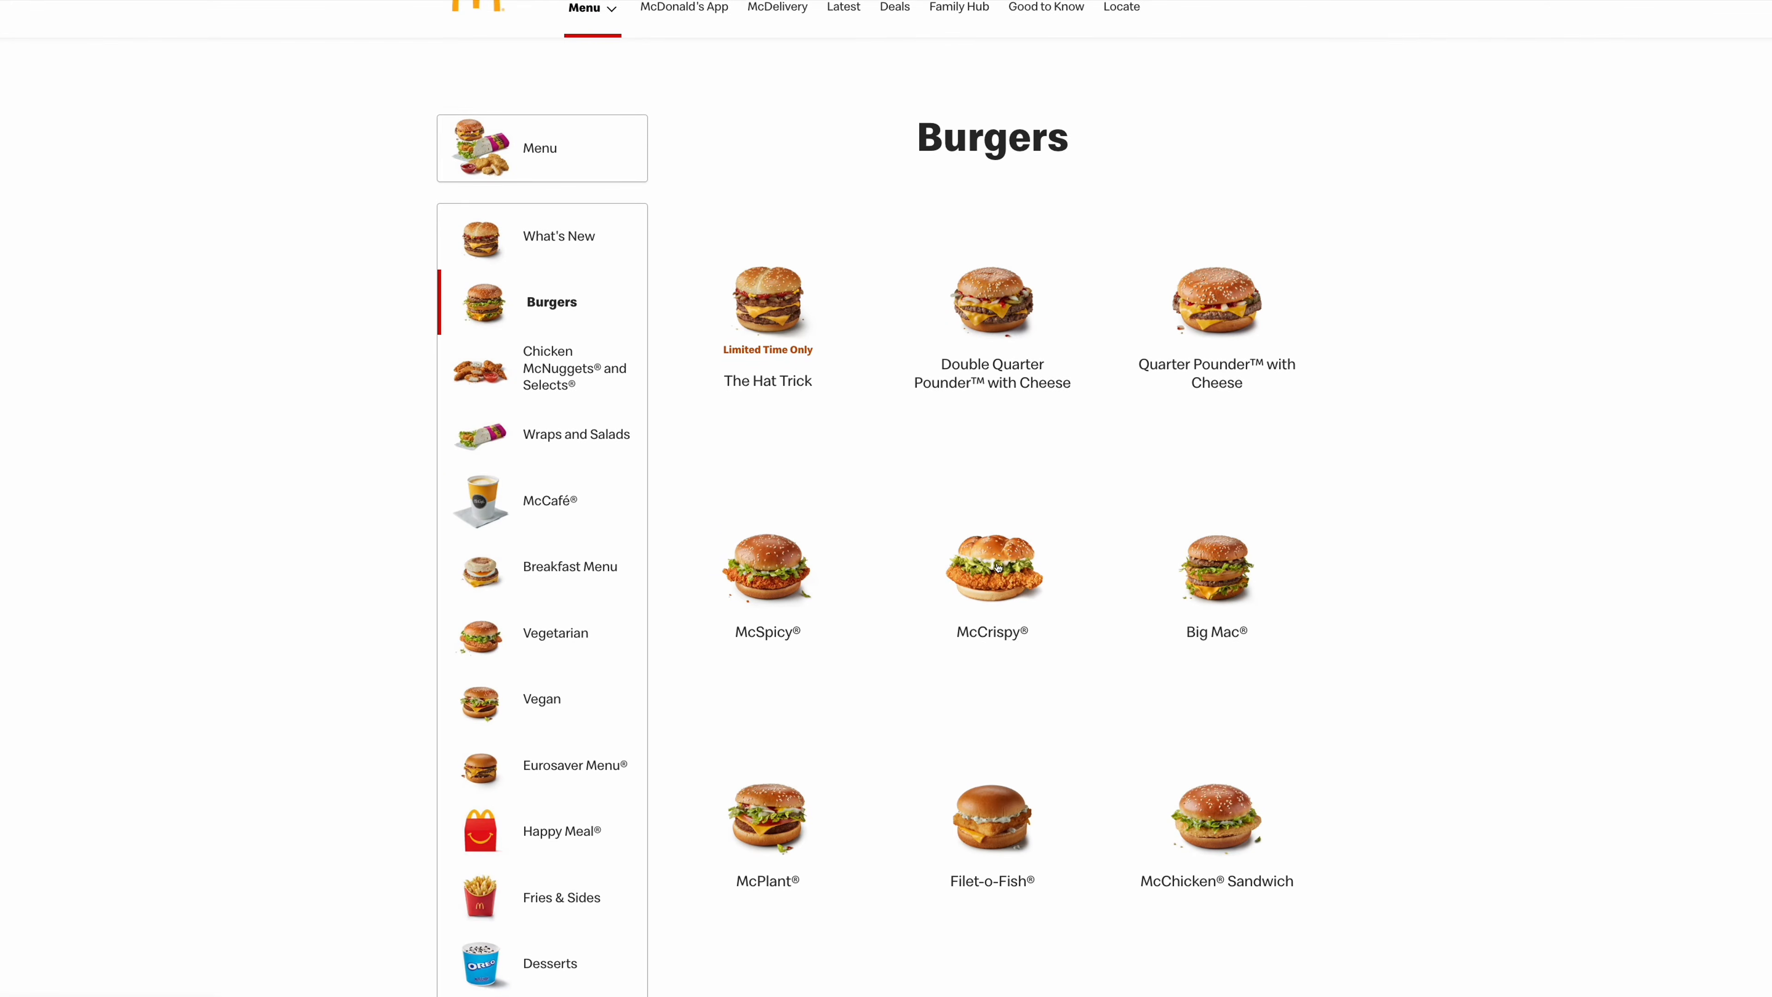
pyautogui.scroll(3, 991, 551)
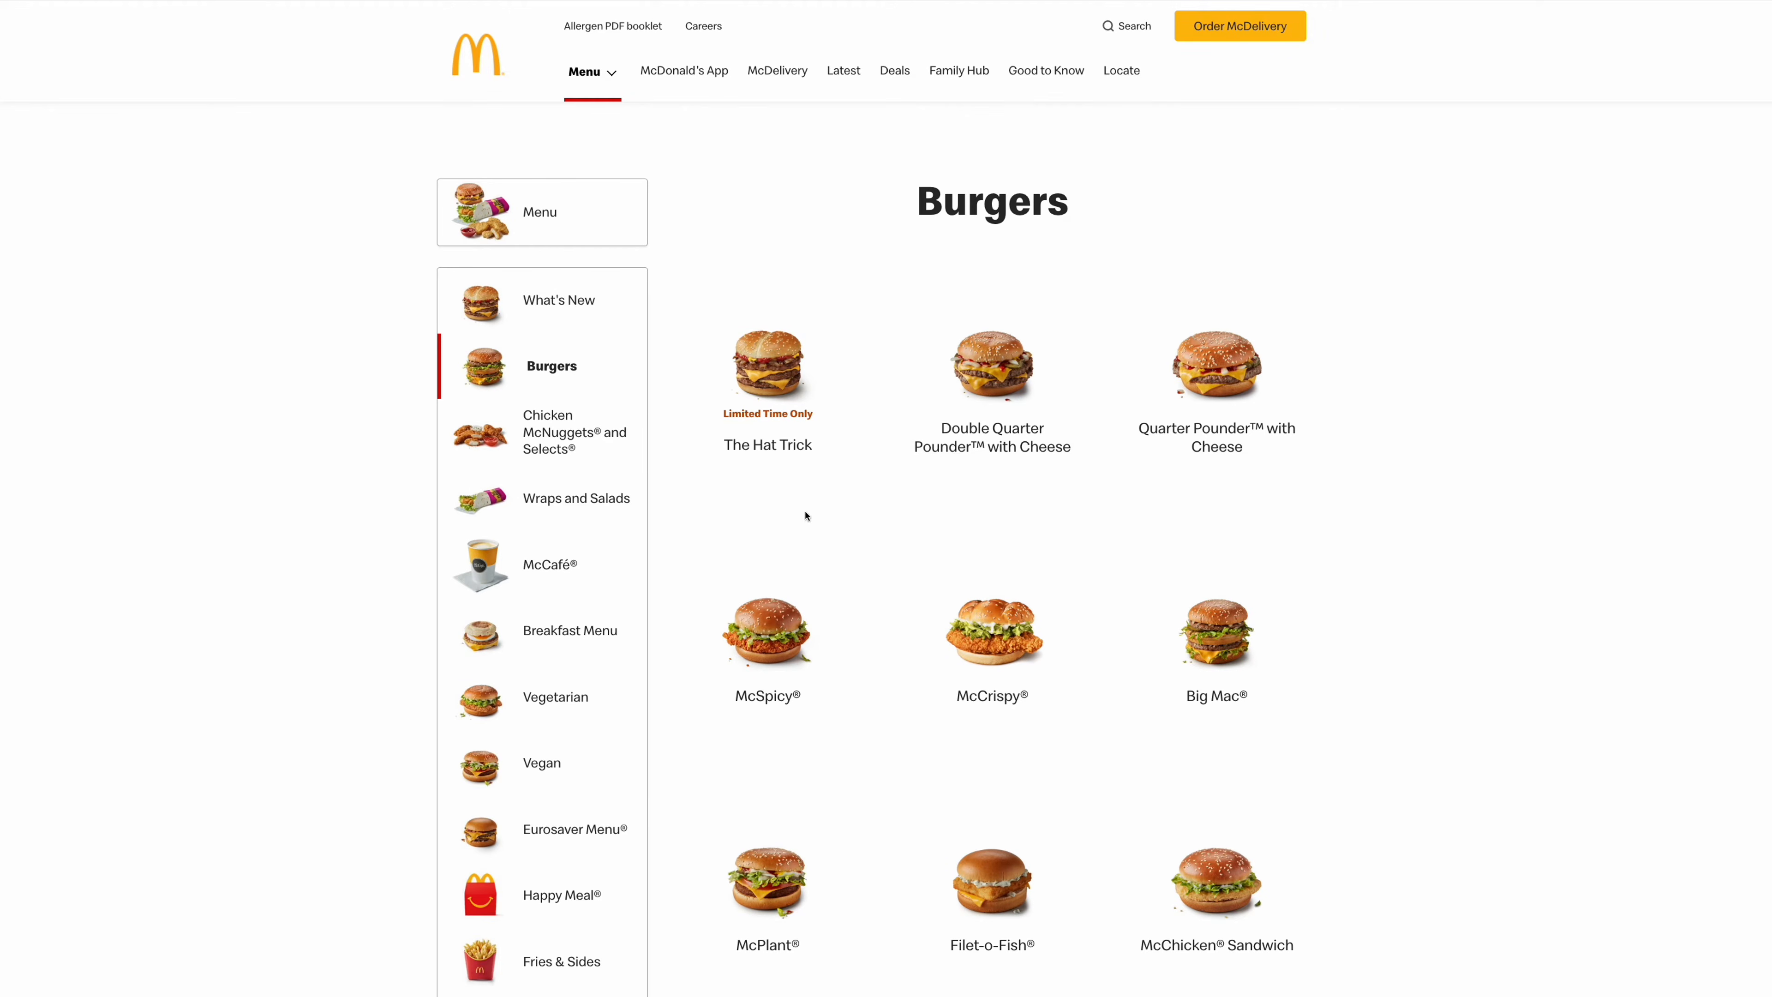
pyautogui.click(551, 446)
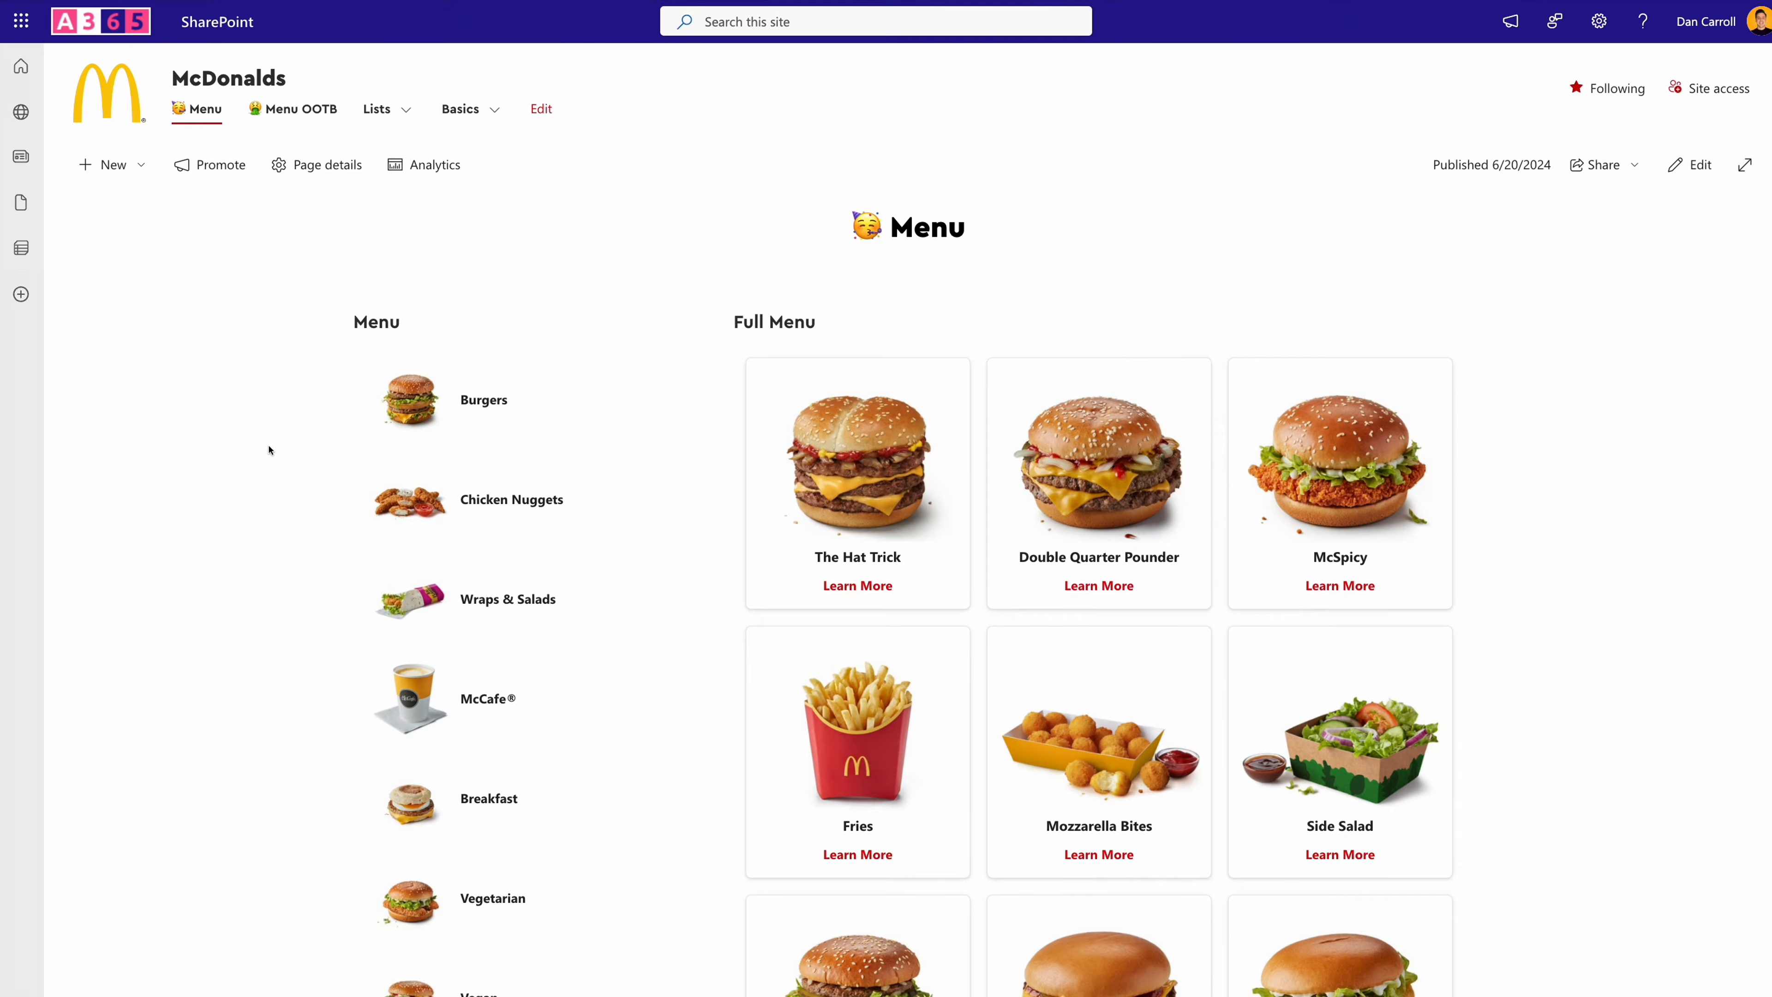
# - Browse the full menu on the SharePoint Menu page, filtering it by Burgers, Chicken Nuggets, and Wraps & Salads
pyautogui.scroll(-2, 1019, 478)
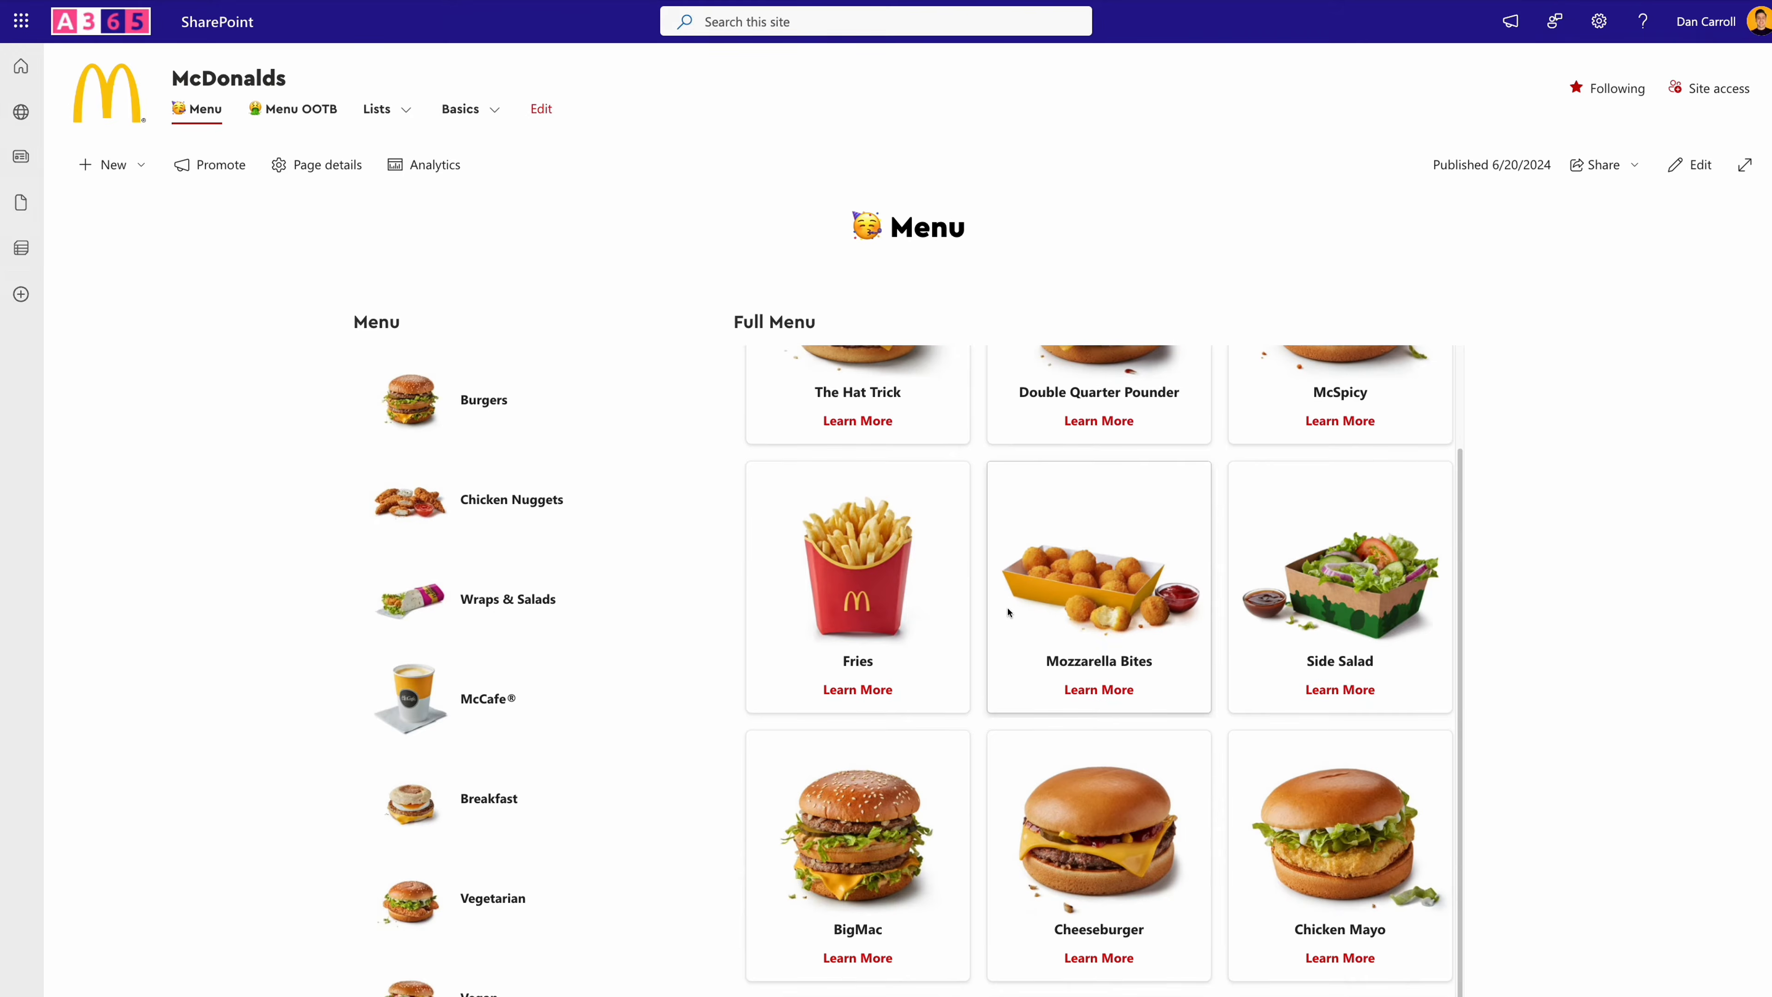
pyautogui.scroll(2, 1017, 605)
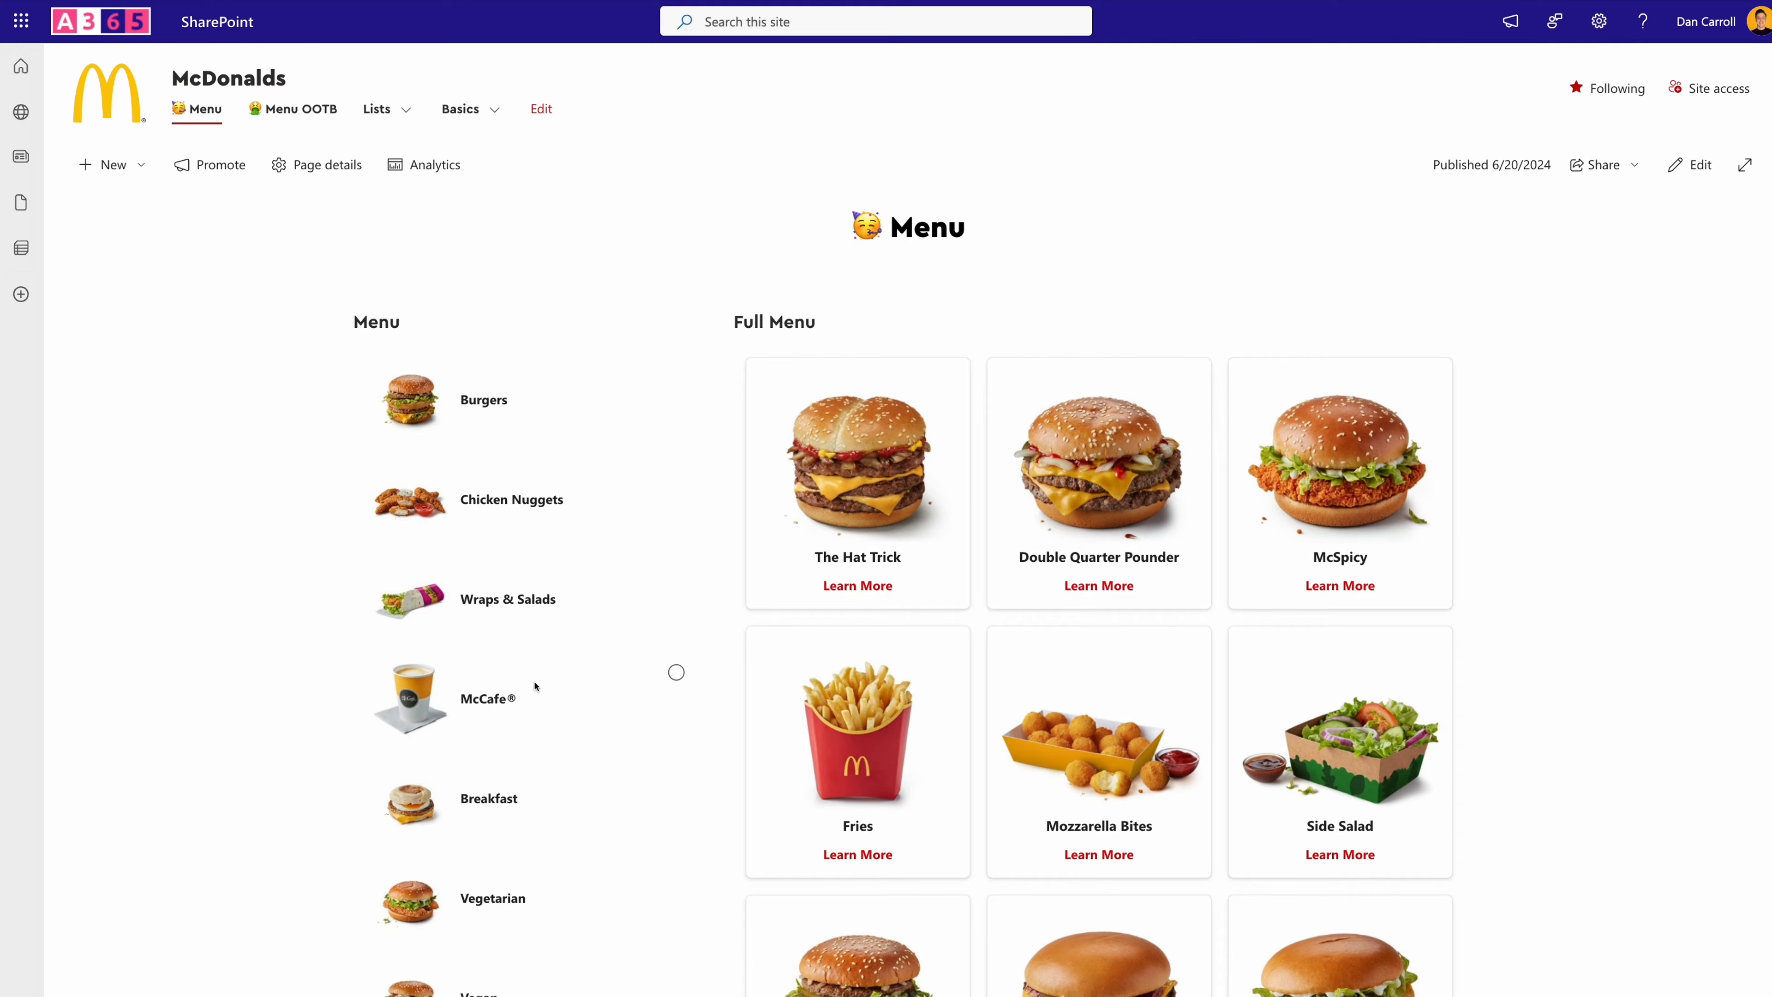
pyautogui.click(532, 400)
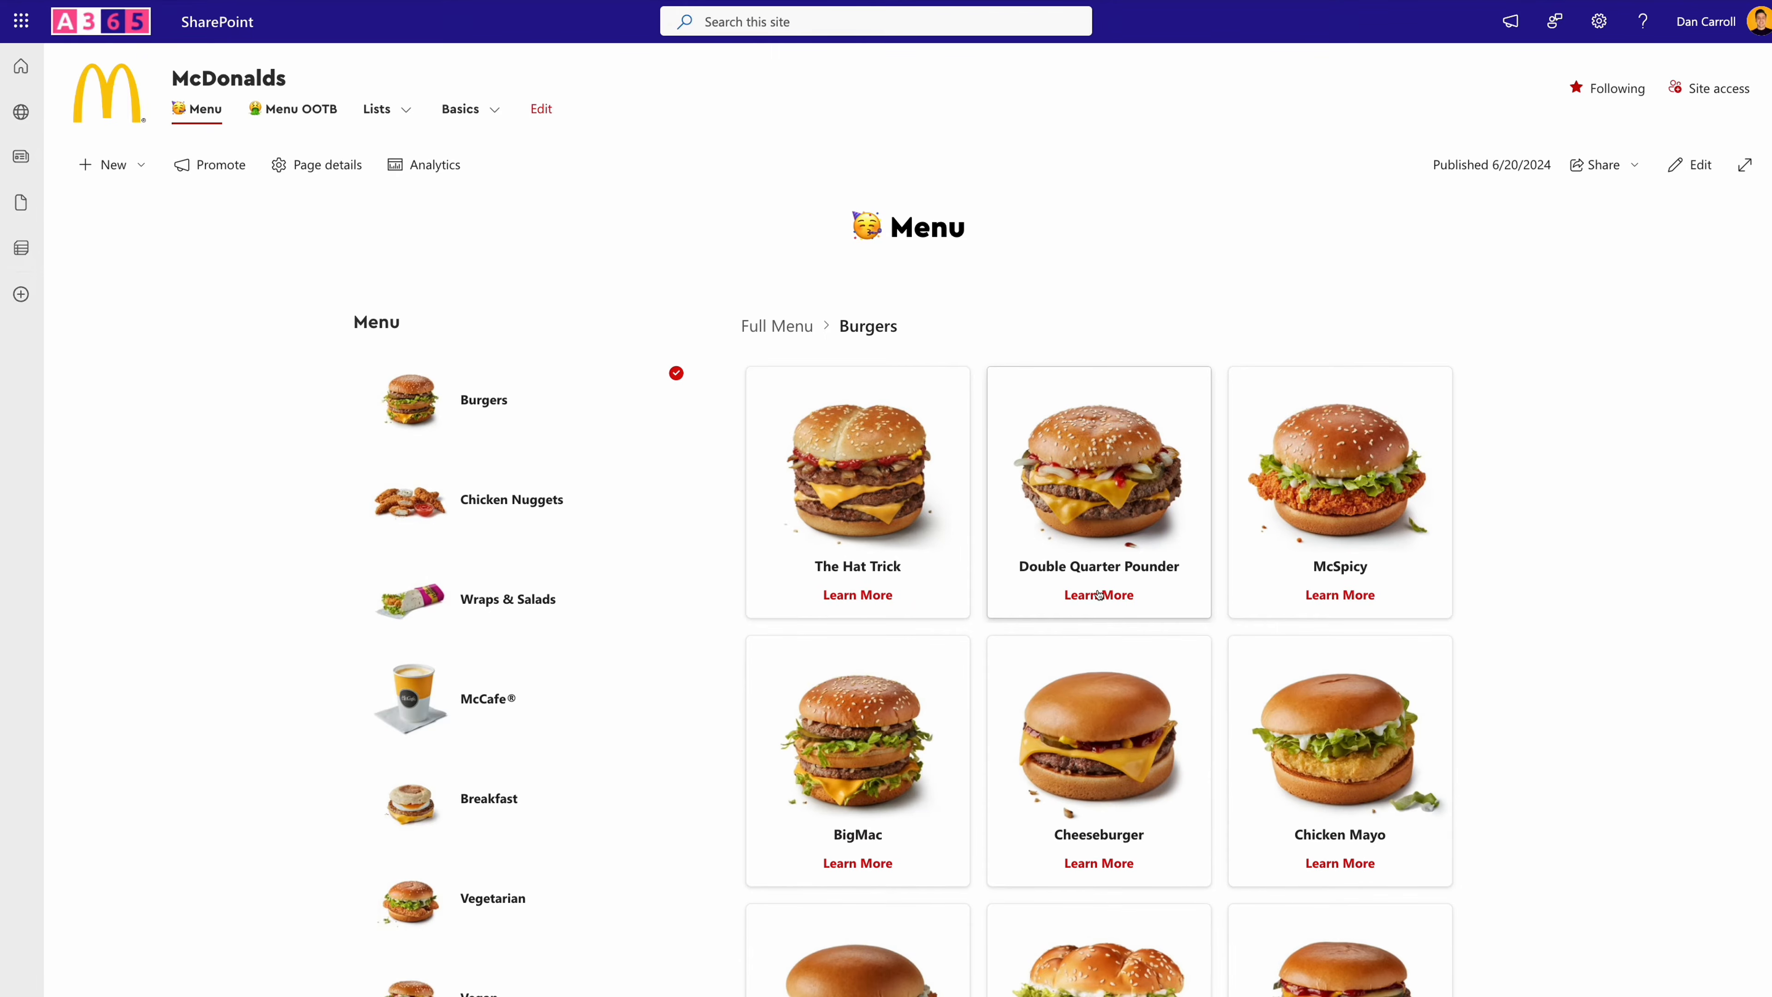
pyautogui.click(607, 502)
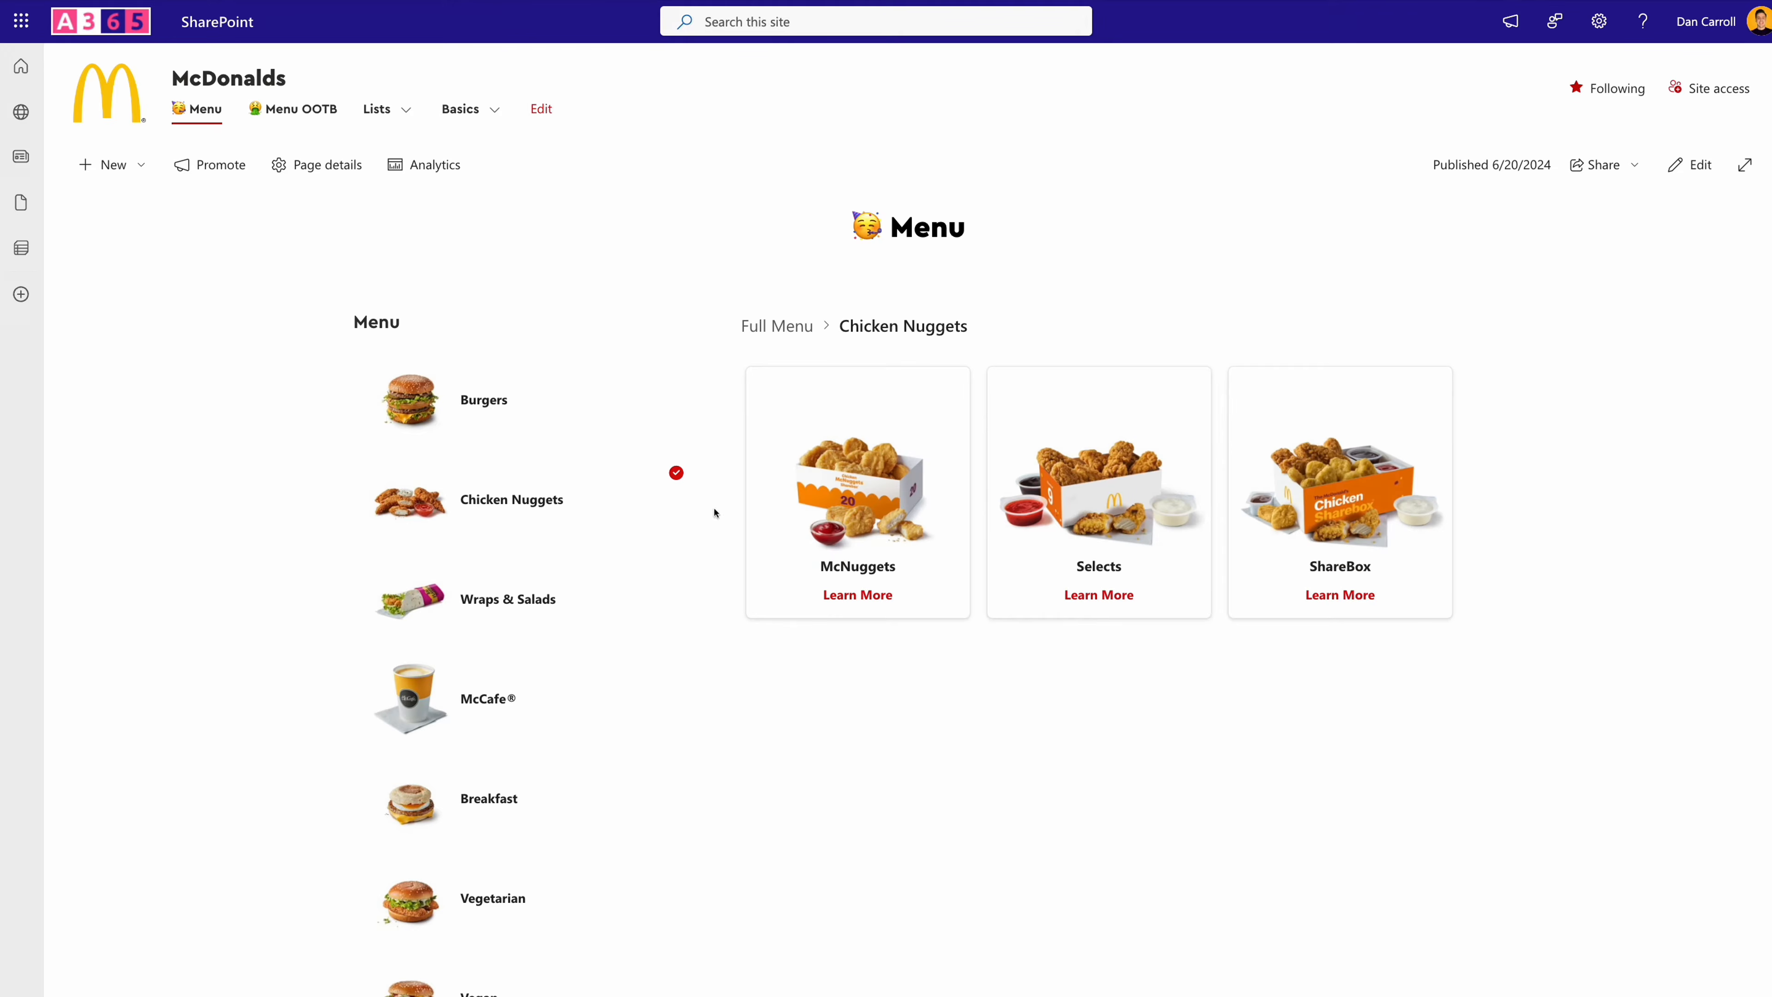
pyautogui.click(558, 598)
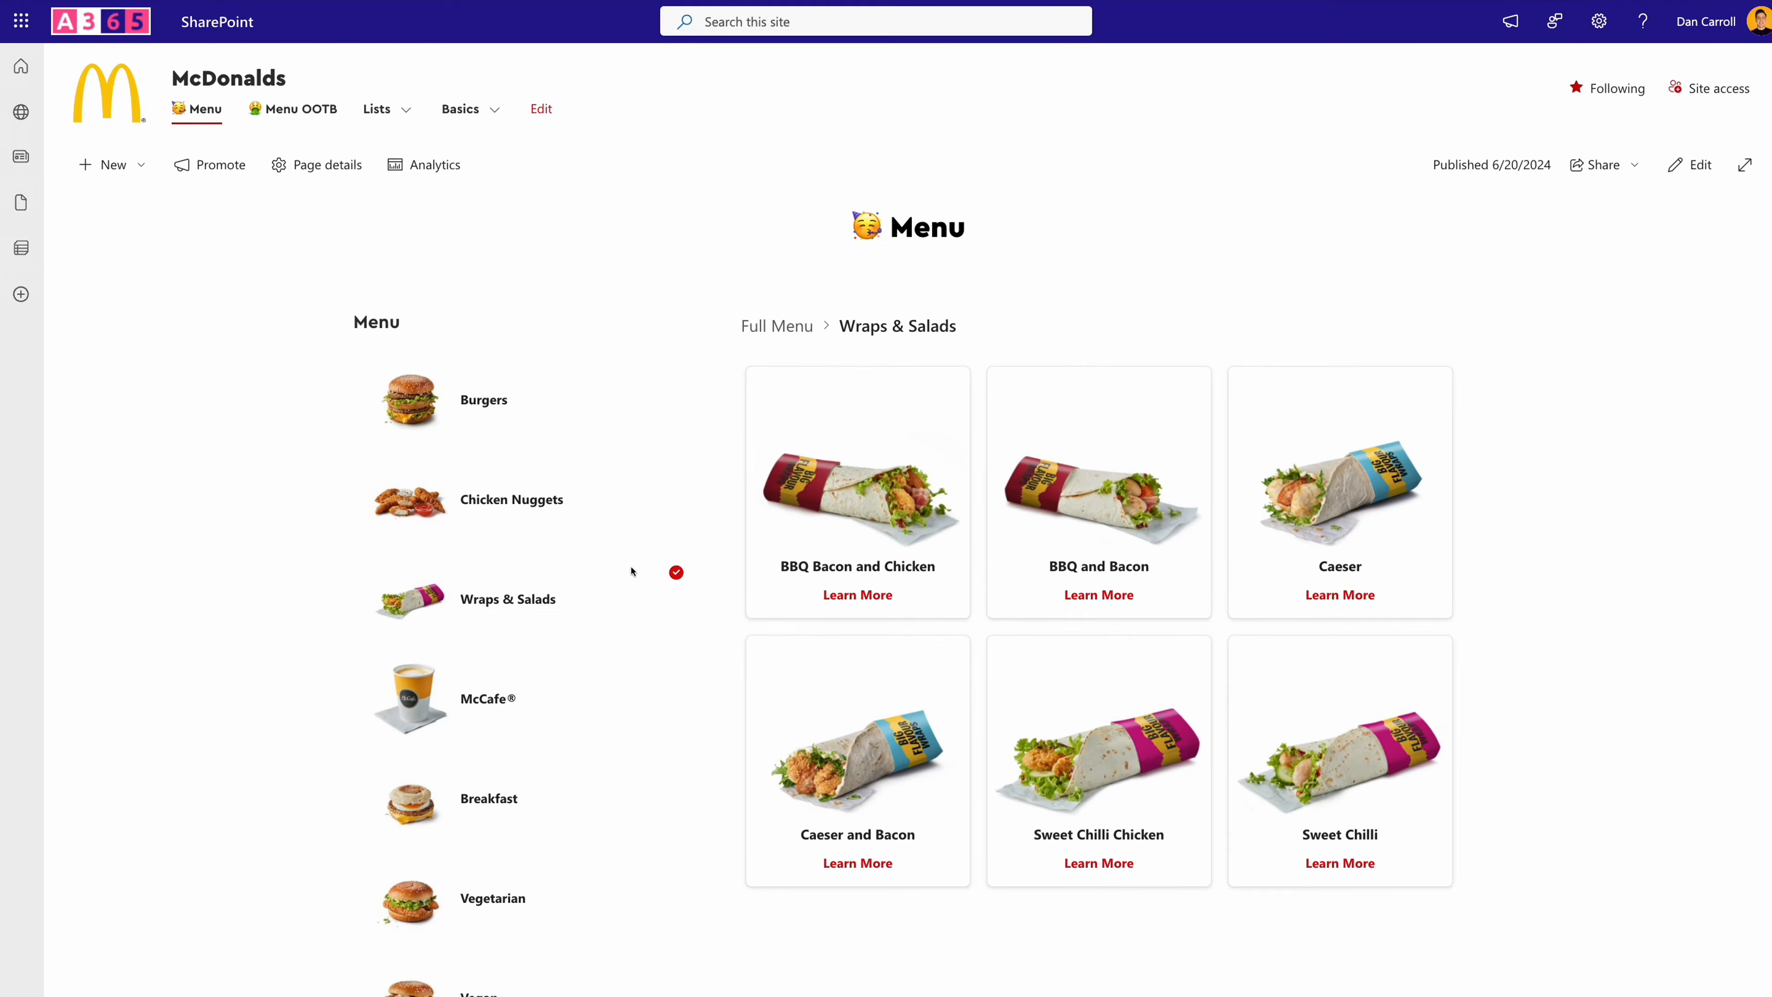
# - Filter the full menu by Fries & Sides, by Burgers, and by Fries & Sides again
pyautogui.scroll(-1, 553, 614)
pyautogui.scroll(-1, 551, 614)
pyautogui.scroll(-3, 551, 614)
pyautogui.click(527, 864)
pyautogui.scroll(5, 791, 712)
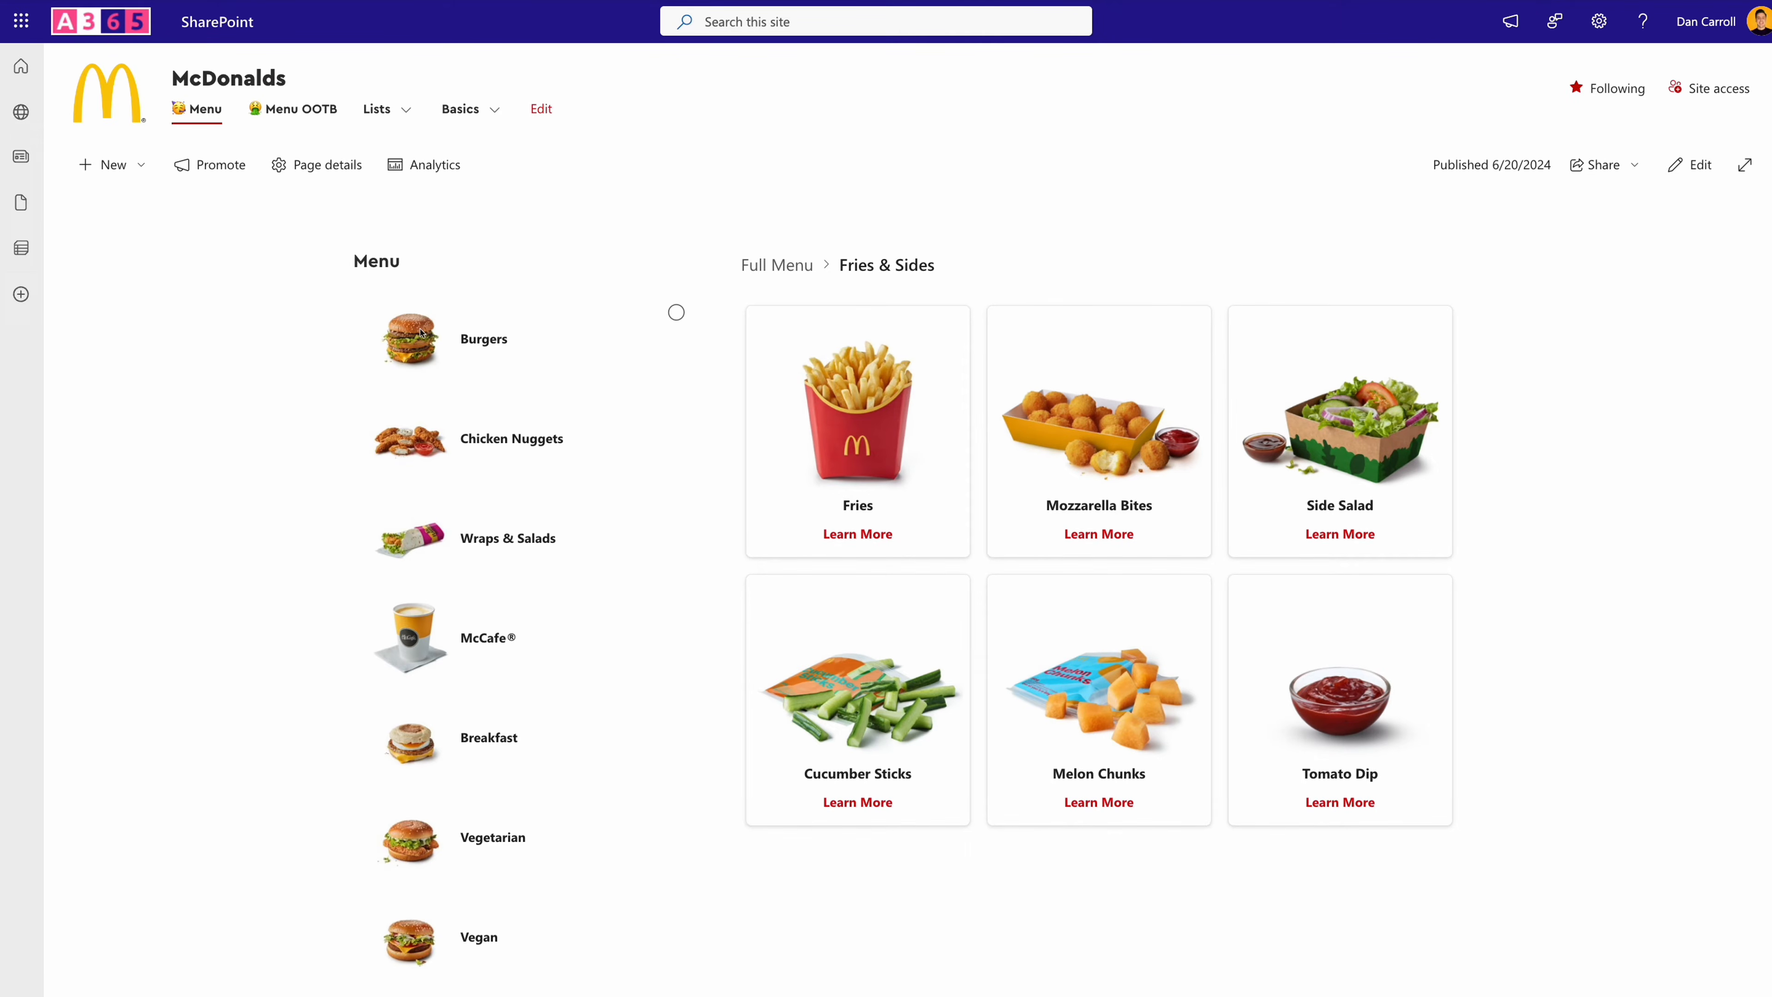
pyautogui.click(491, 347)
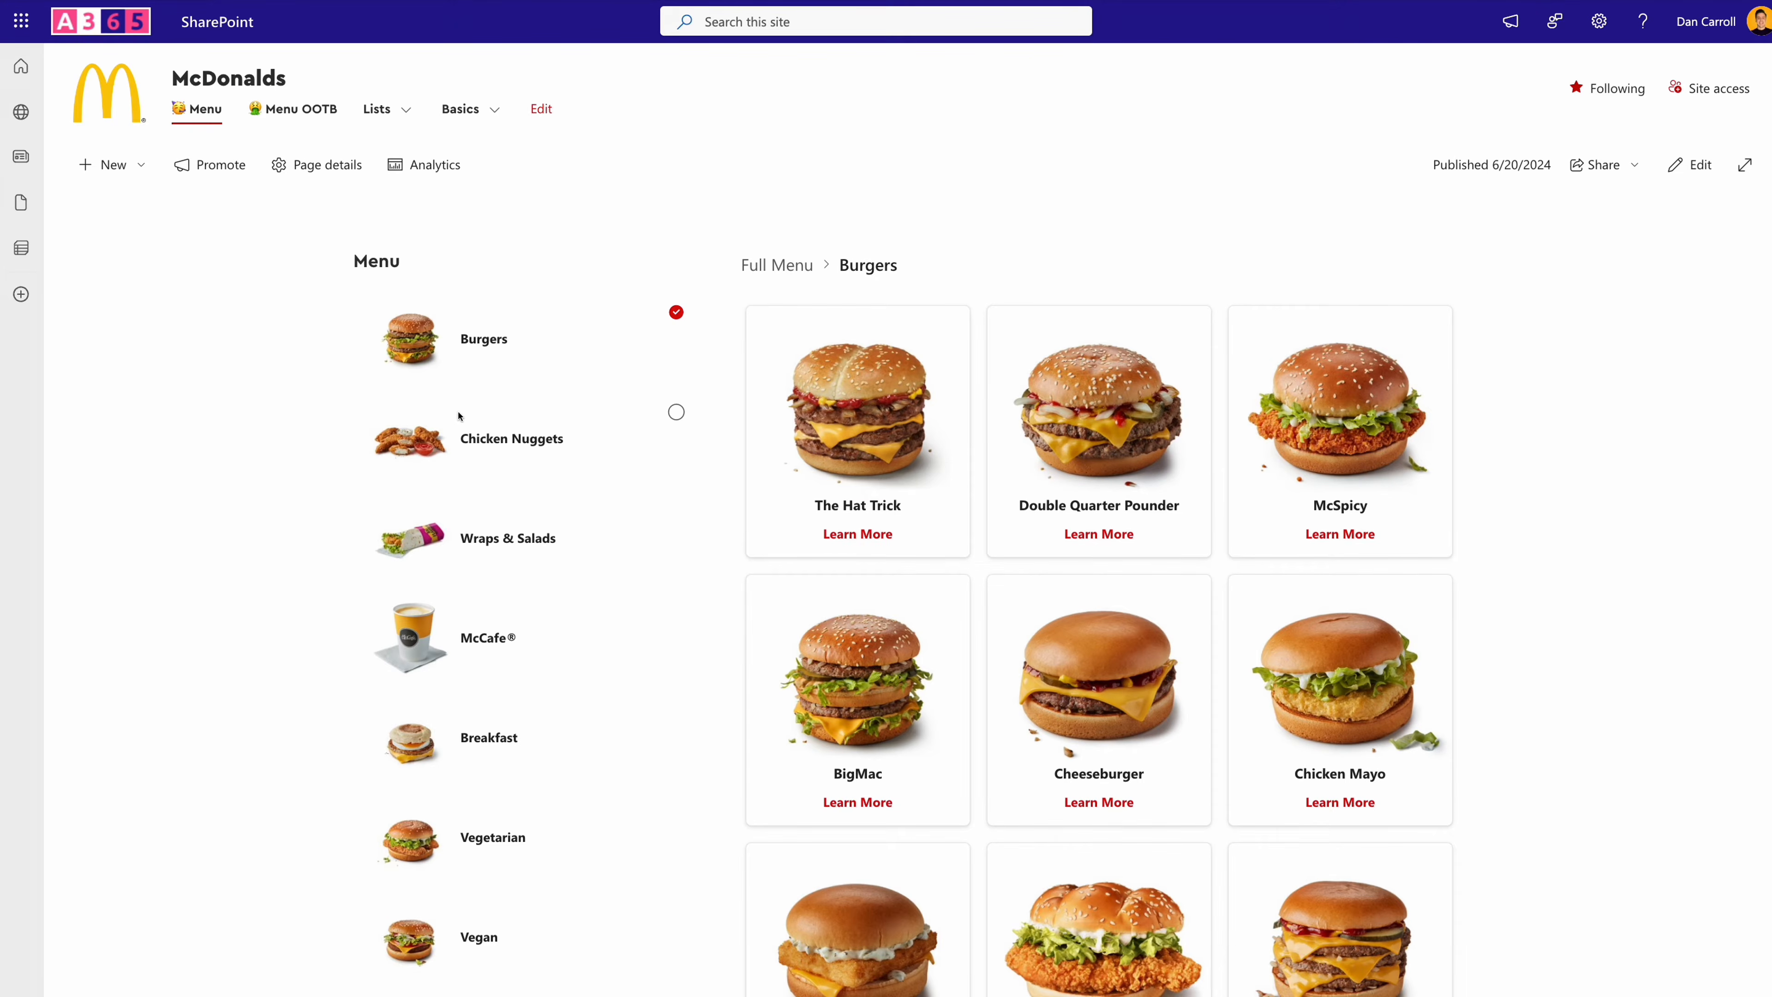
pyautogui.scroll(-5, 458, 417)
pyautogui.click(503, 876)
pyautogui.scroll(6, 869, 466)
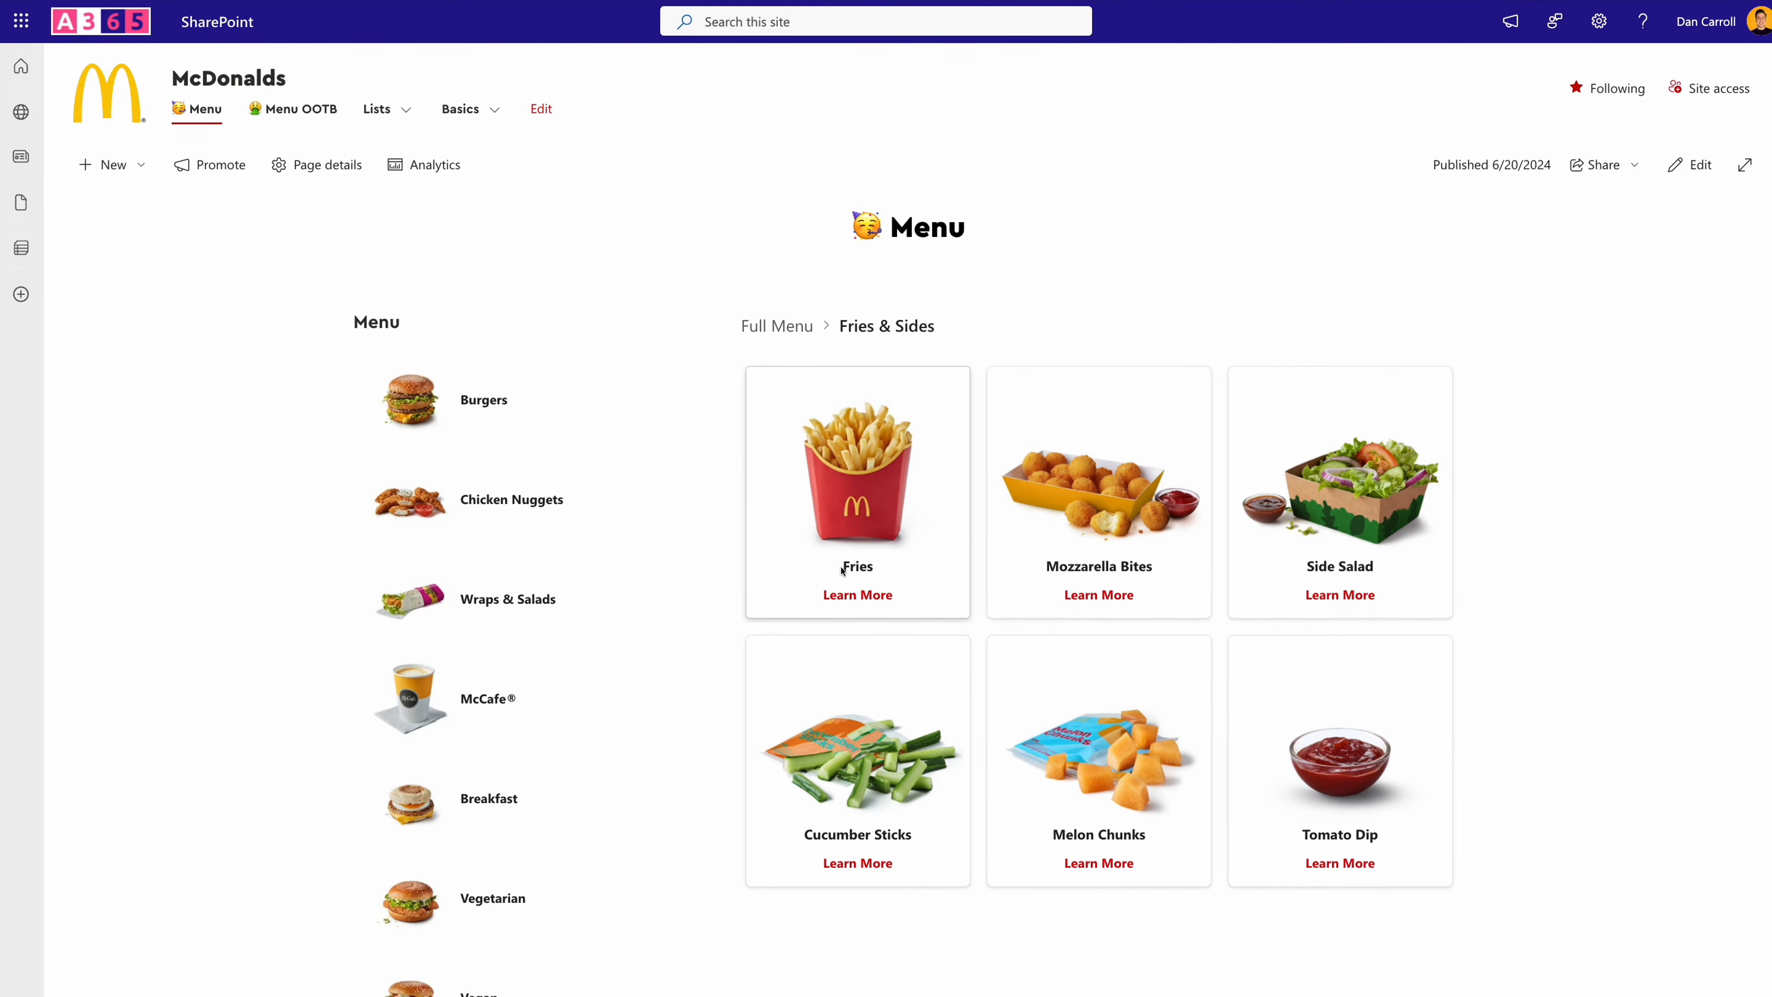
# - Open the Fries details page and compare its nutritional values for the Medium, Large and Small sizes
pyautogui.click(839, 597)
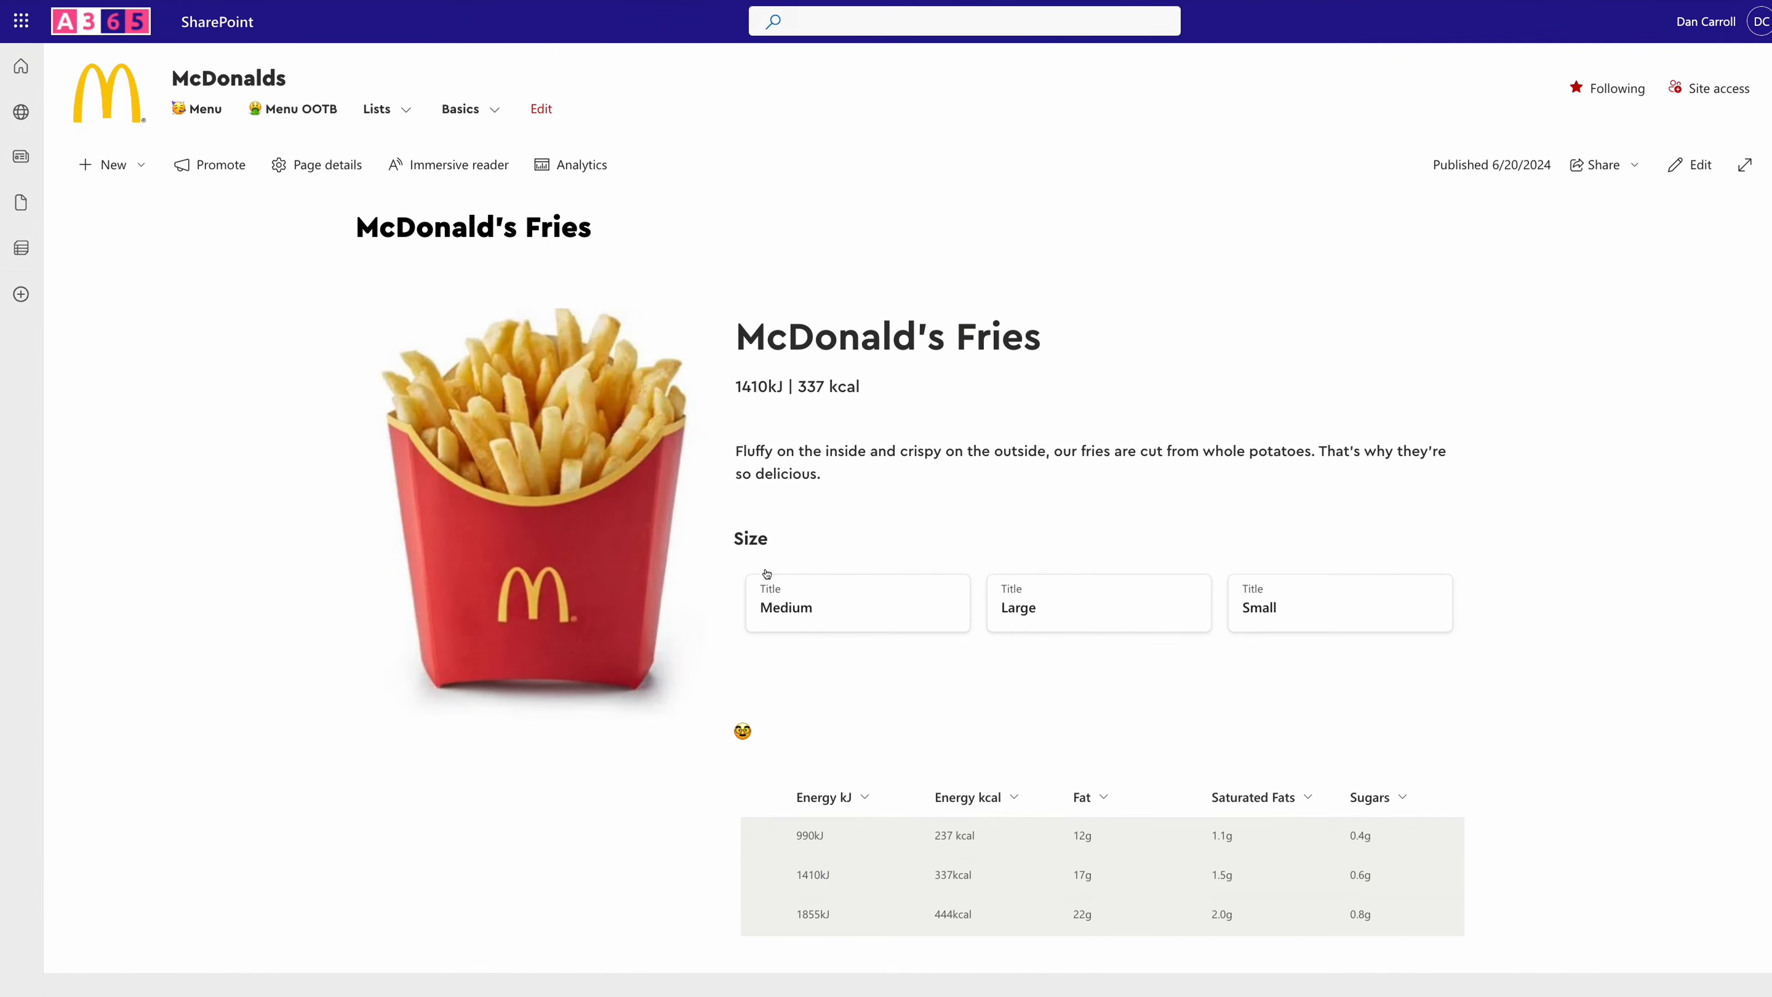
pyautogui.click(816, 602)
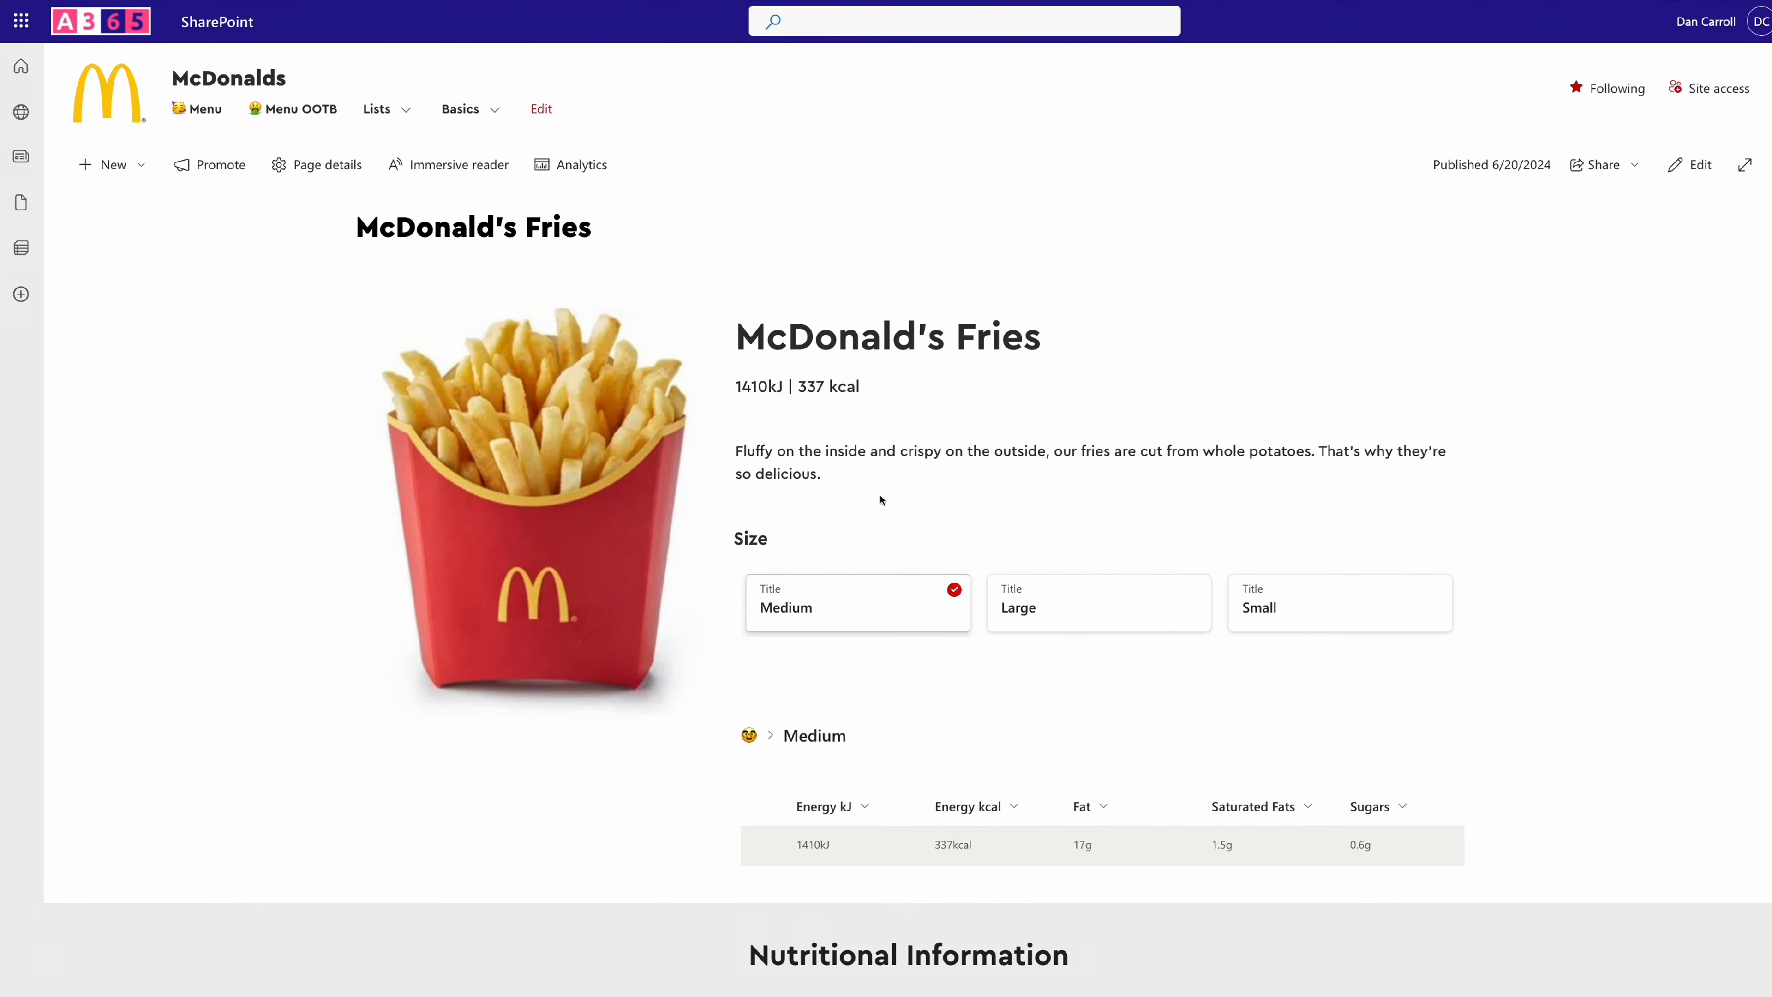
pyautogui.click(1078, 601)
pyautogui.click(1292, 610)
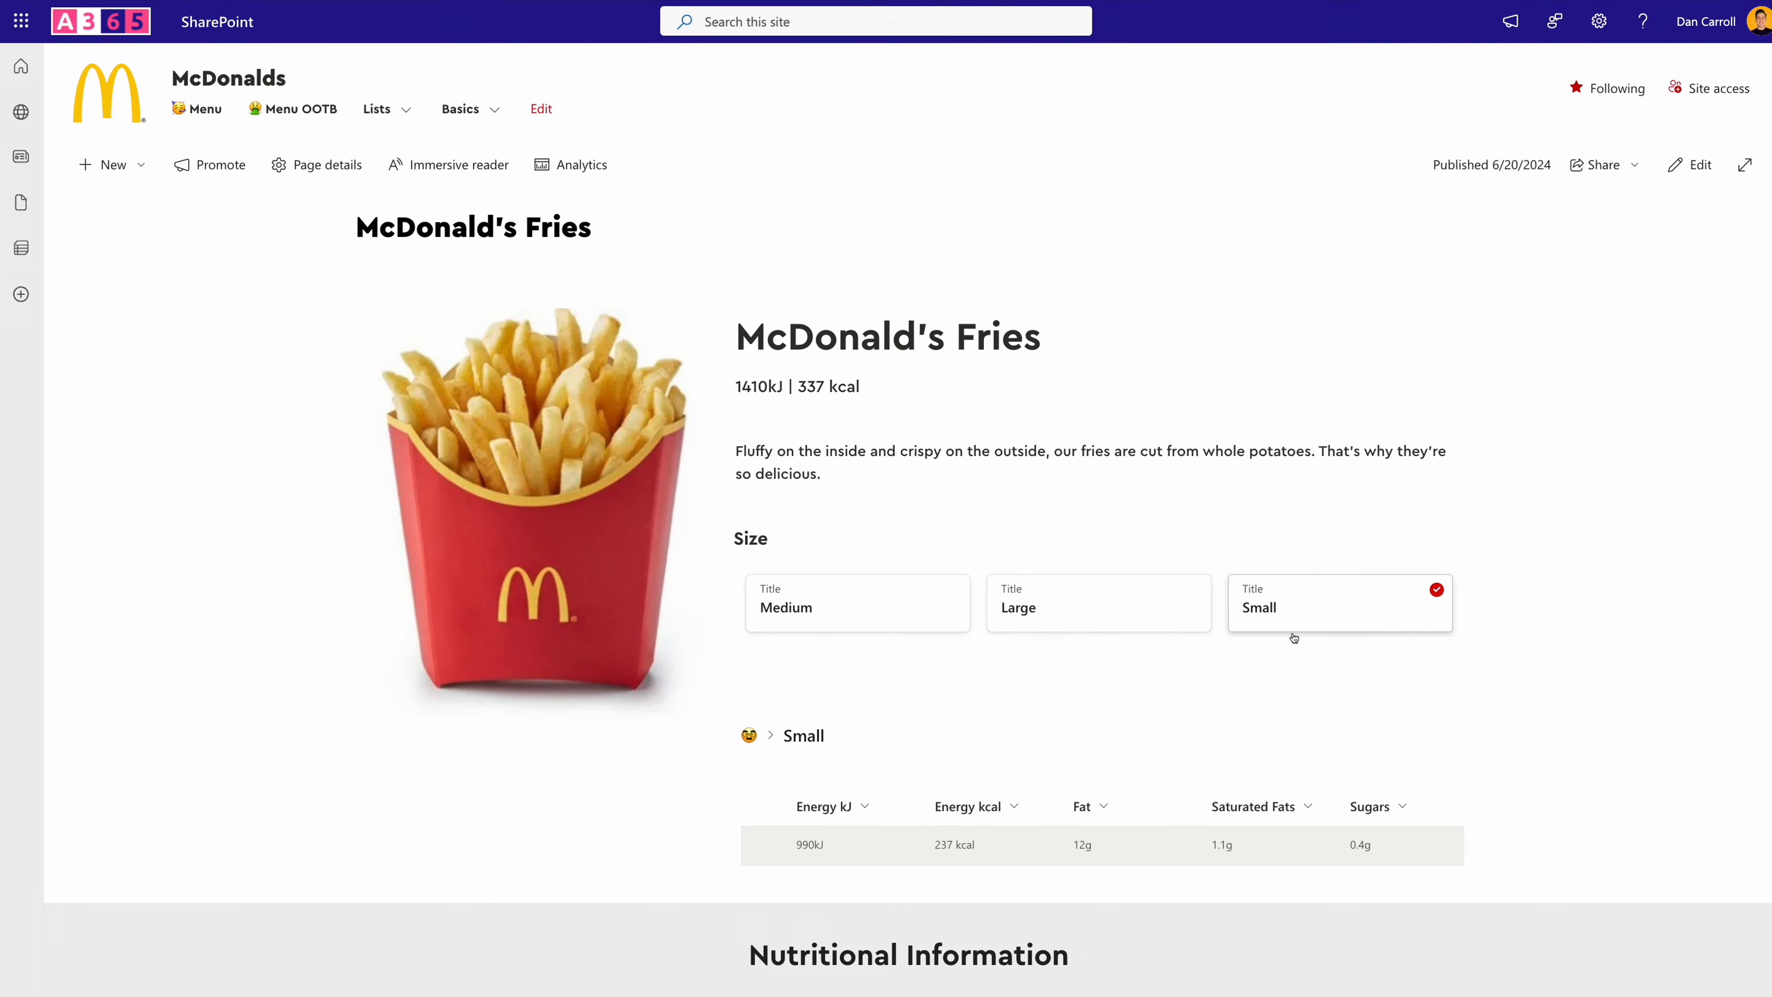
pyautogui.click(1125, 624)
pyautogui.click(873, 620)
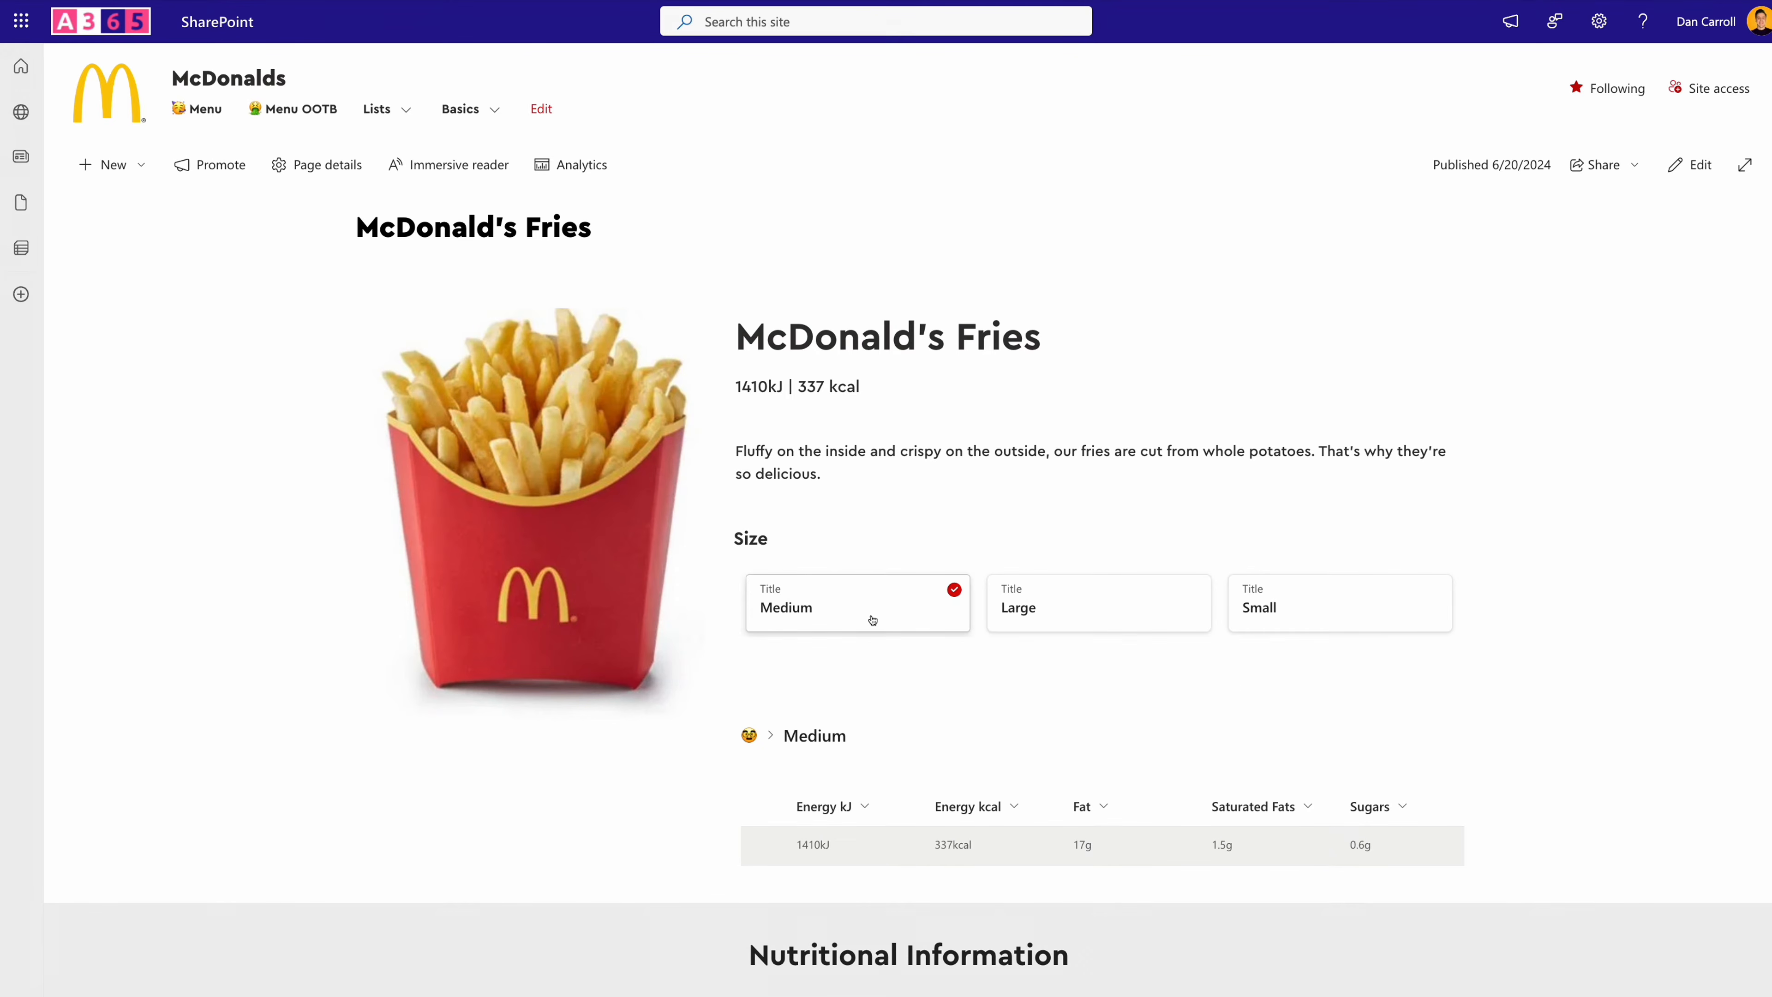
pyautogui.scroll(-15, 854, 707)
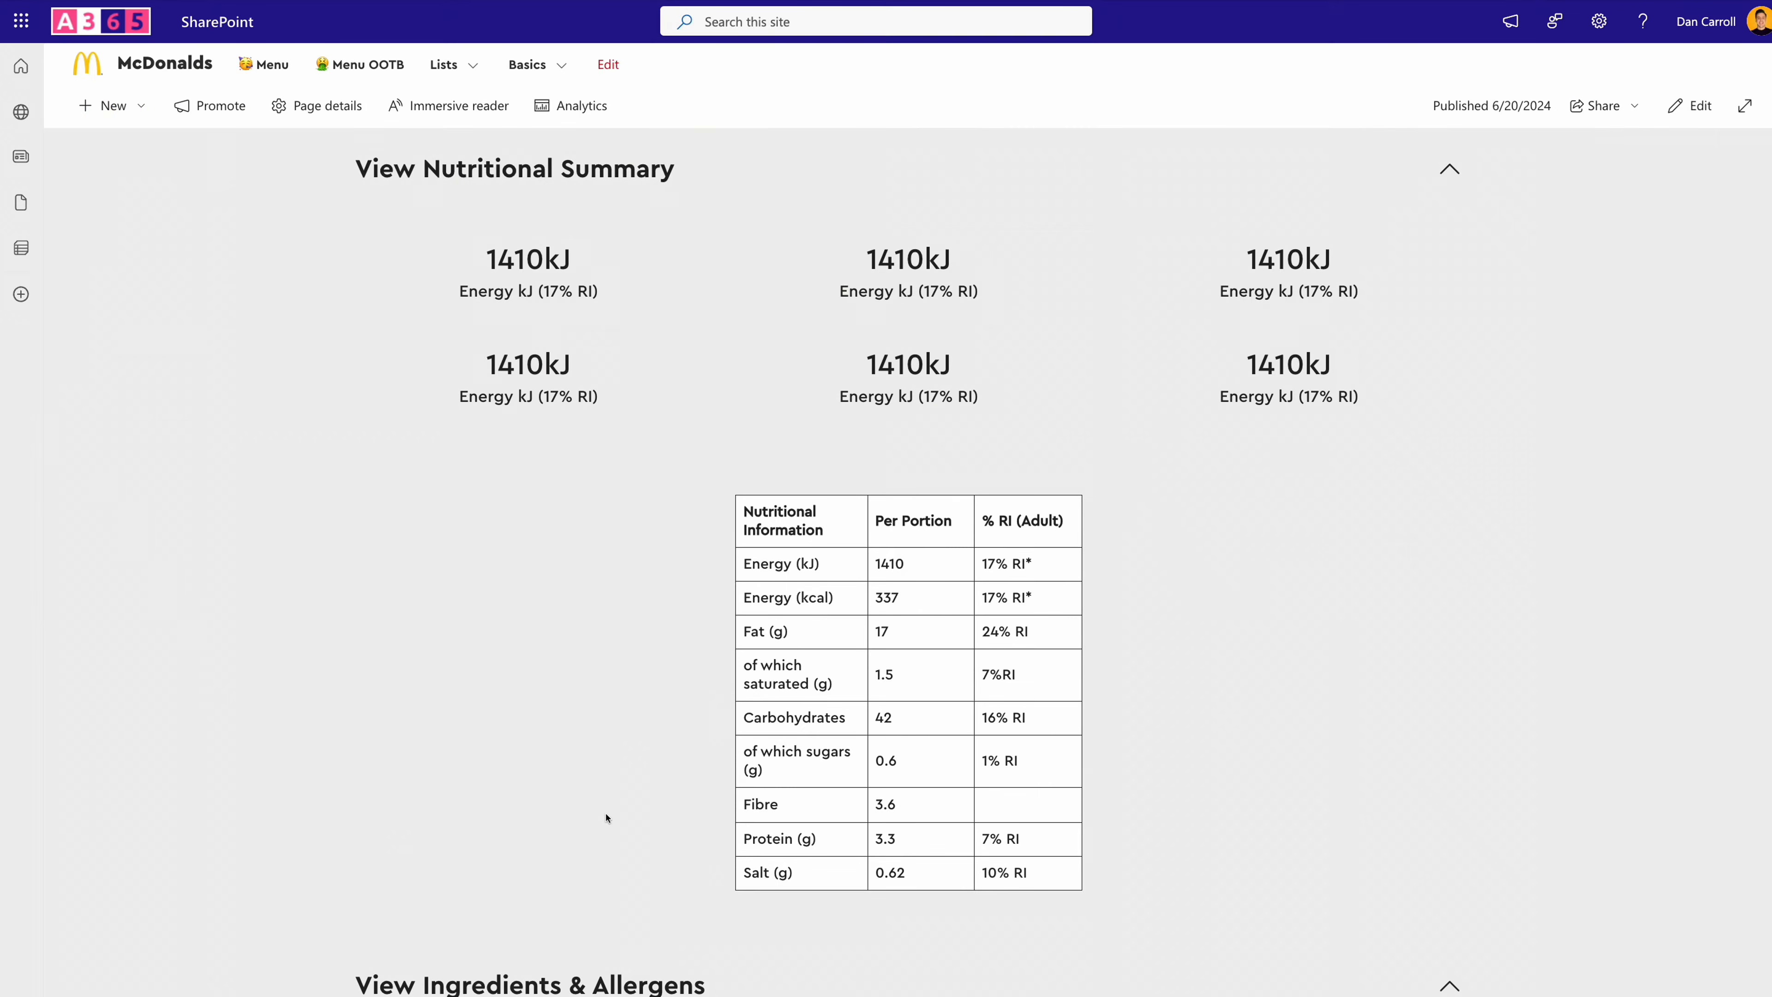
pyautogui.scroll(15, 607, 817)
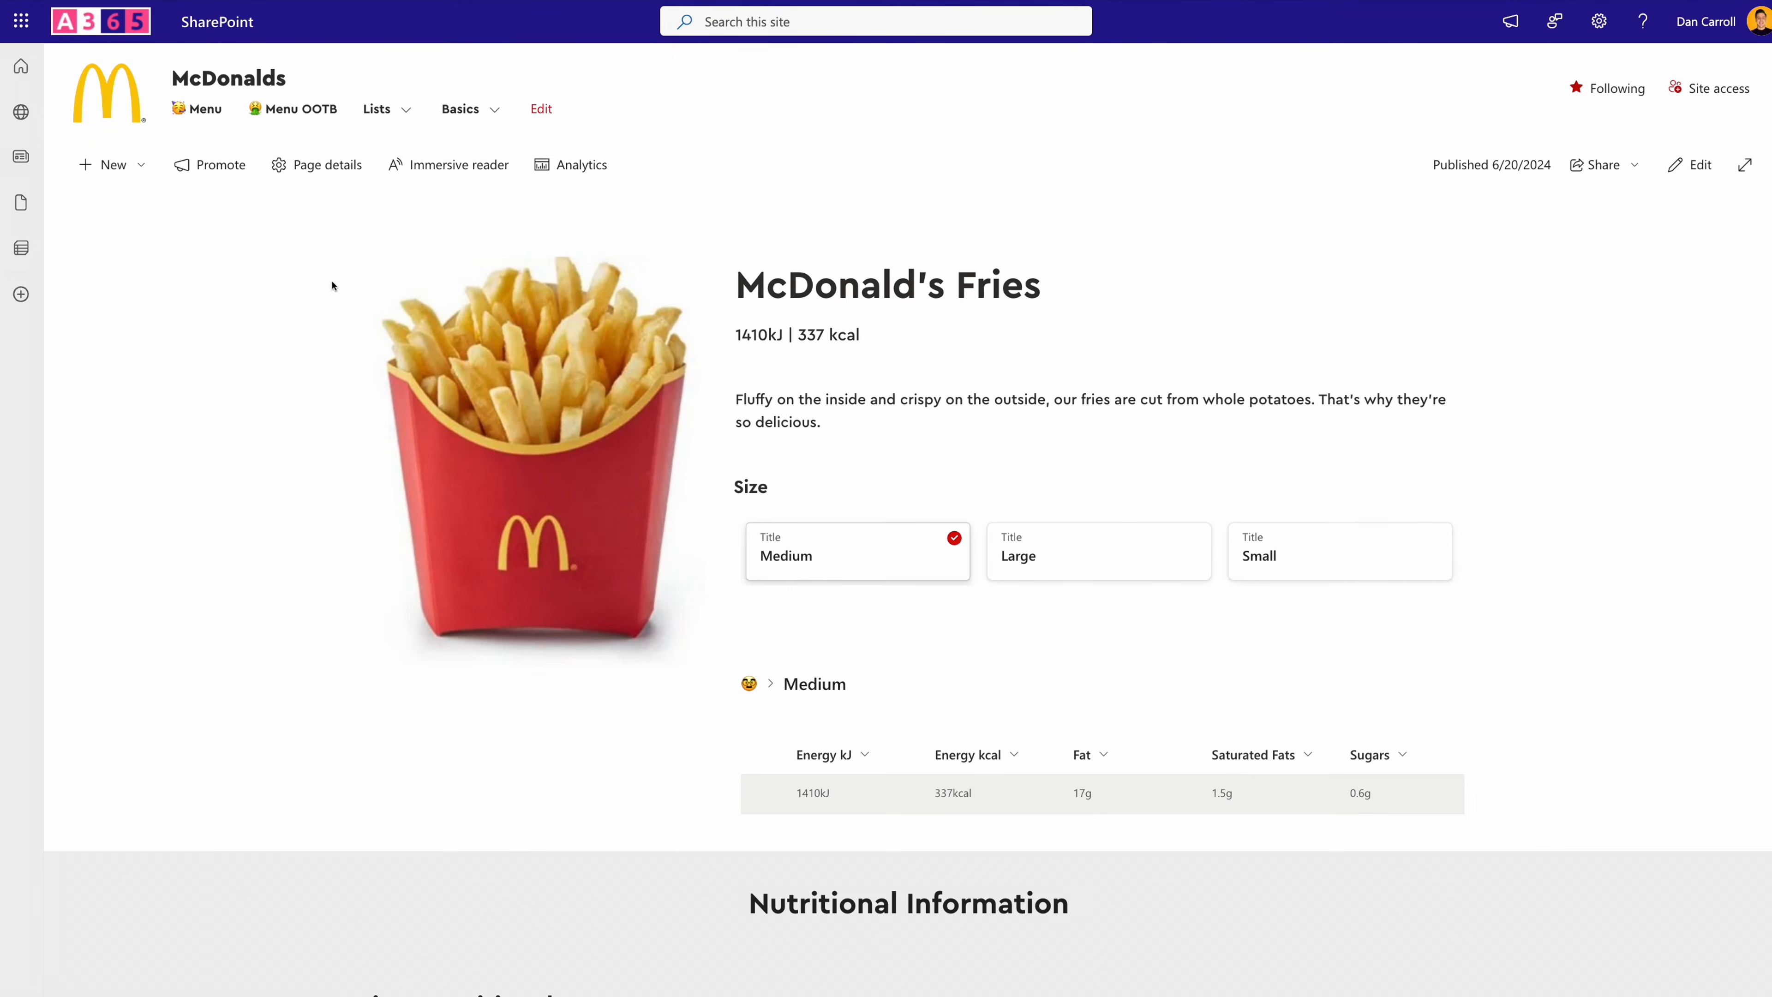
# - Return to the site's Menu page and select the Burgers category
pyautogui.click(205, 110)
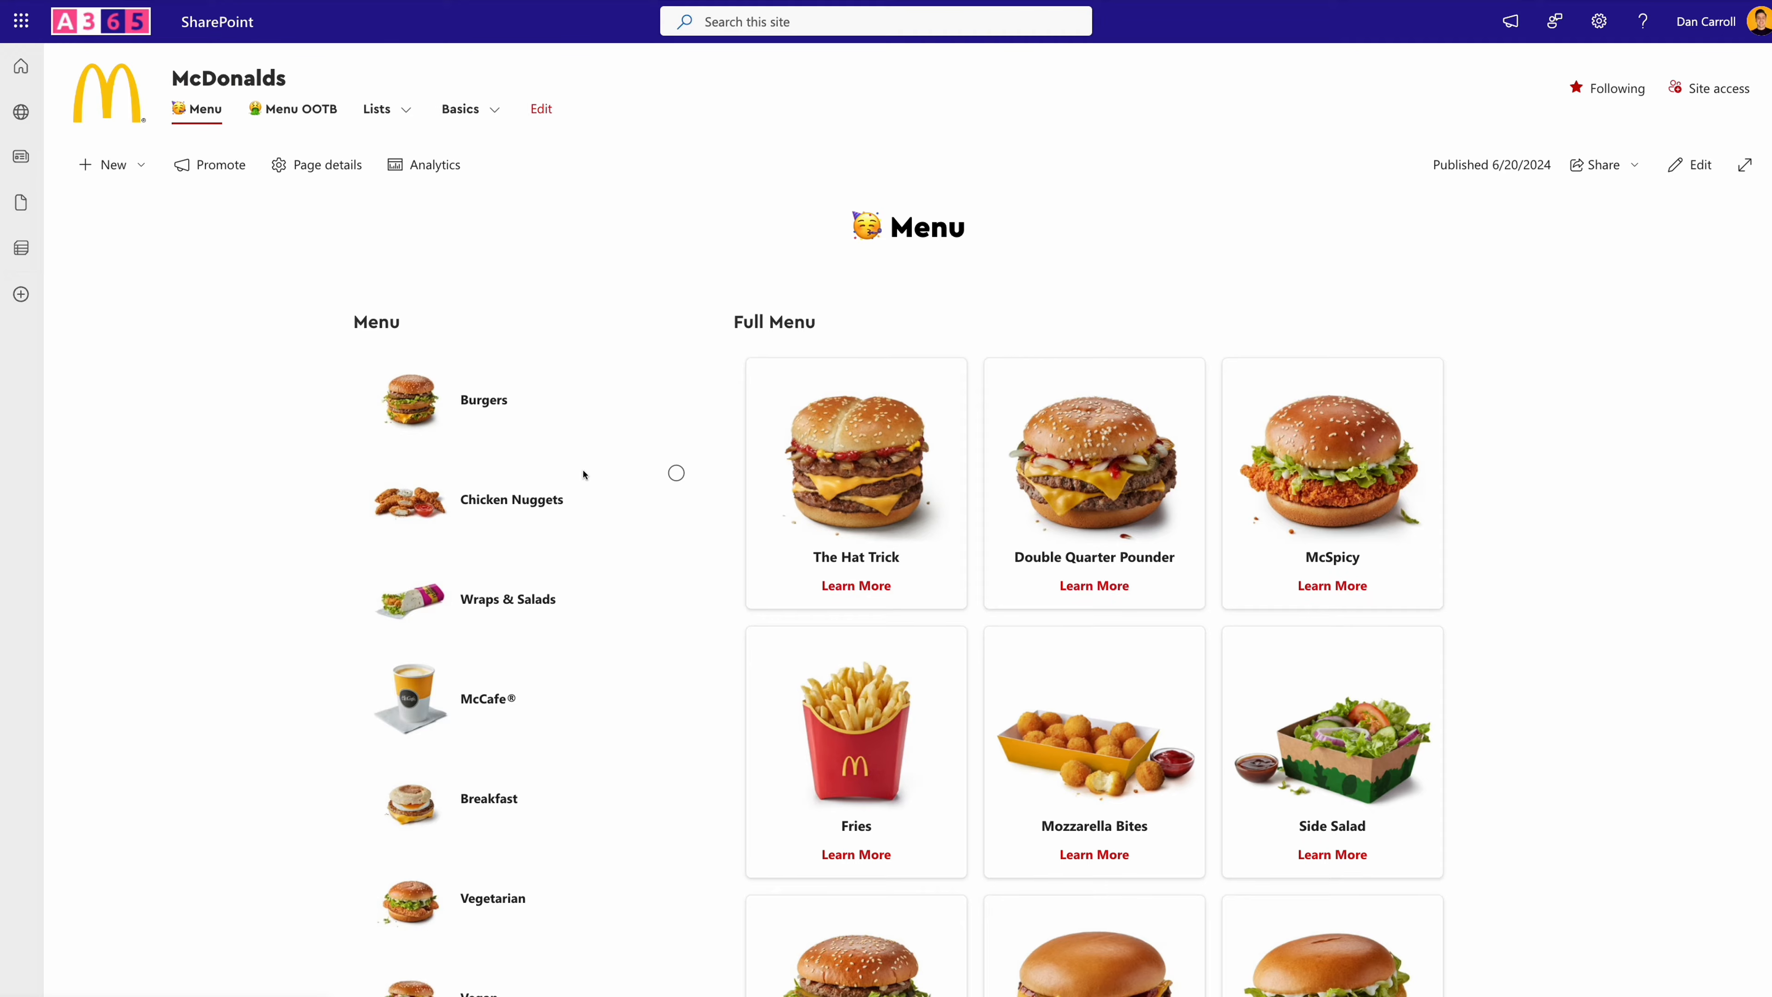
pyautogui.click(505, 407)
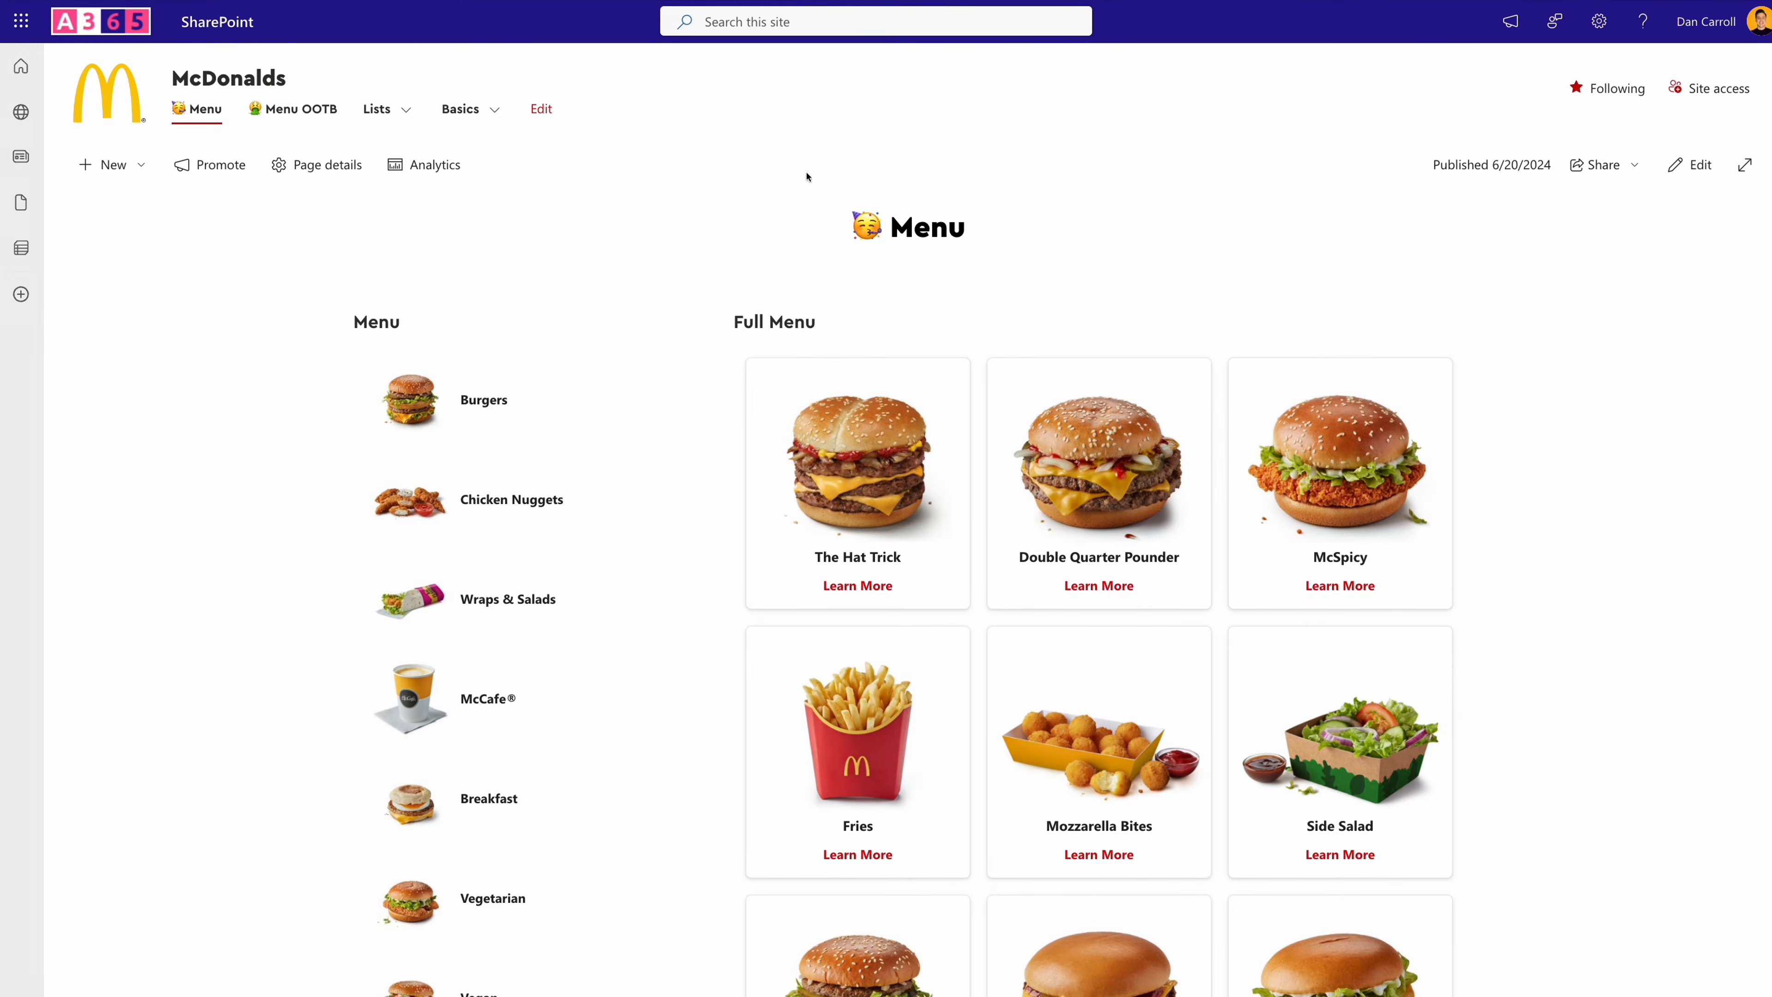
# - Switch to the SideBar Menu list, check the view types offered for a new view, and cancel the creation
pyautogui.hotkey('ctrl', 'Tab')
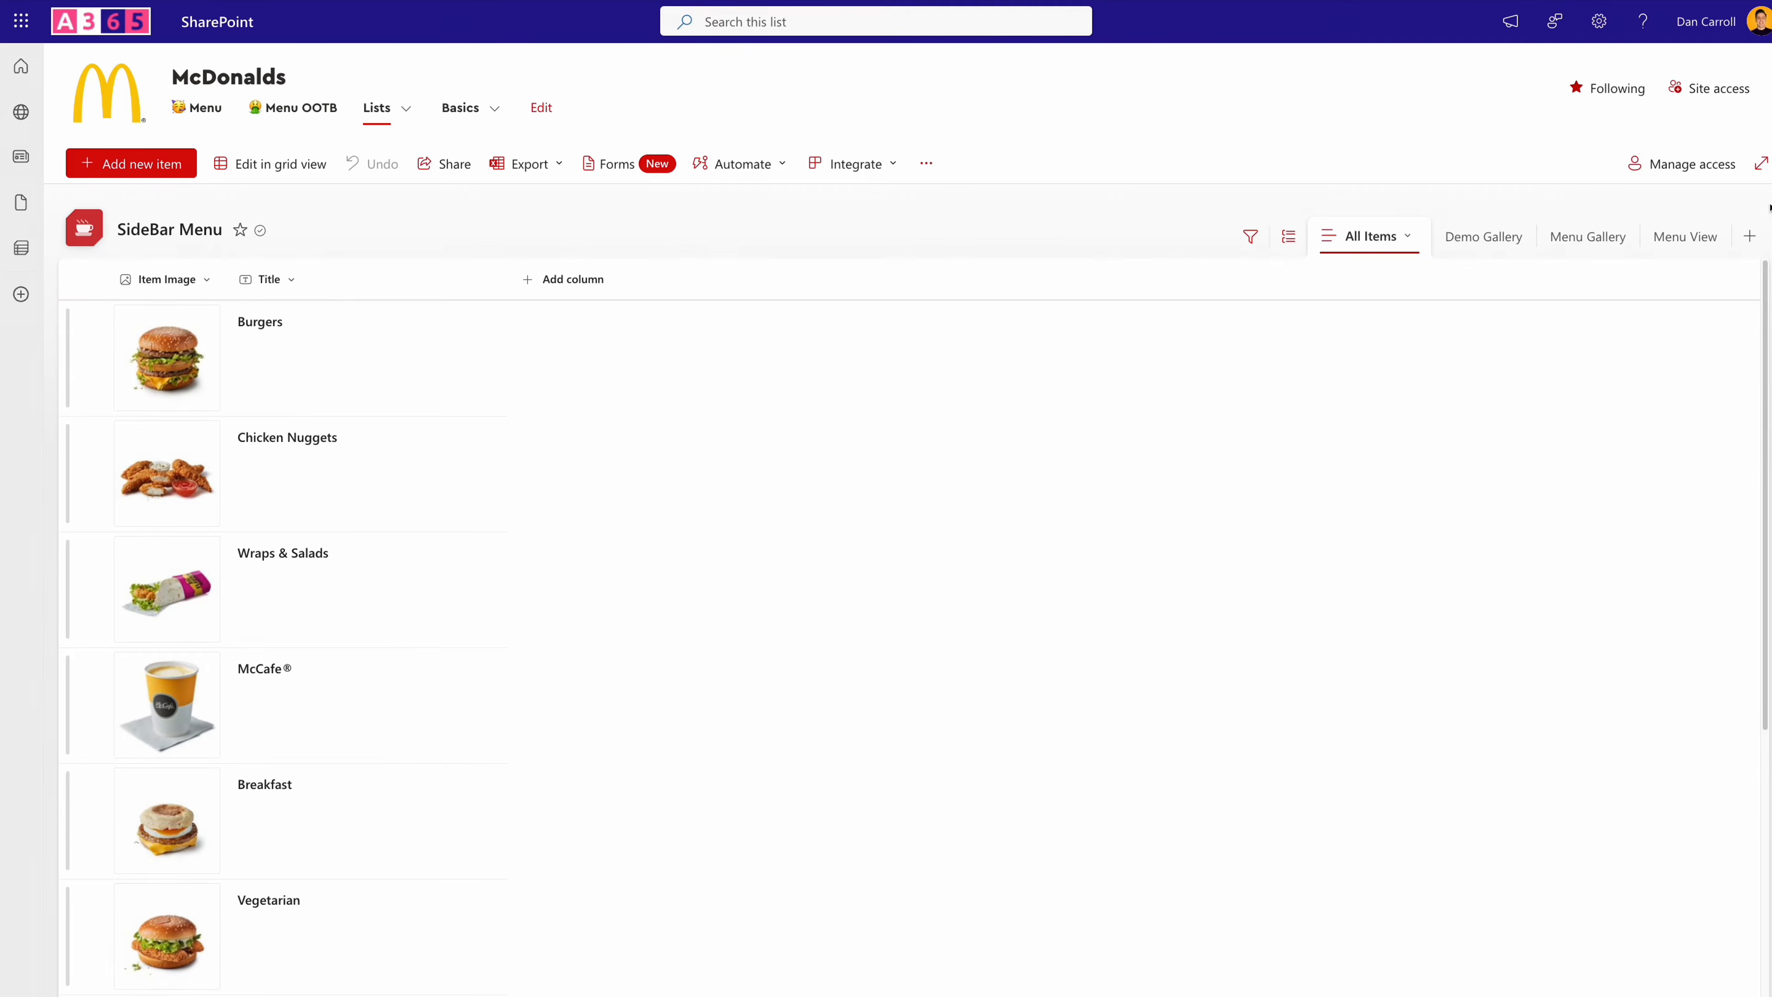
pyautogui.click(1749, 236)
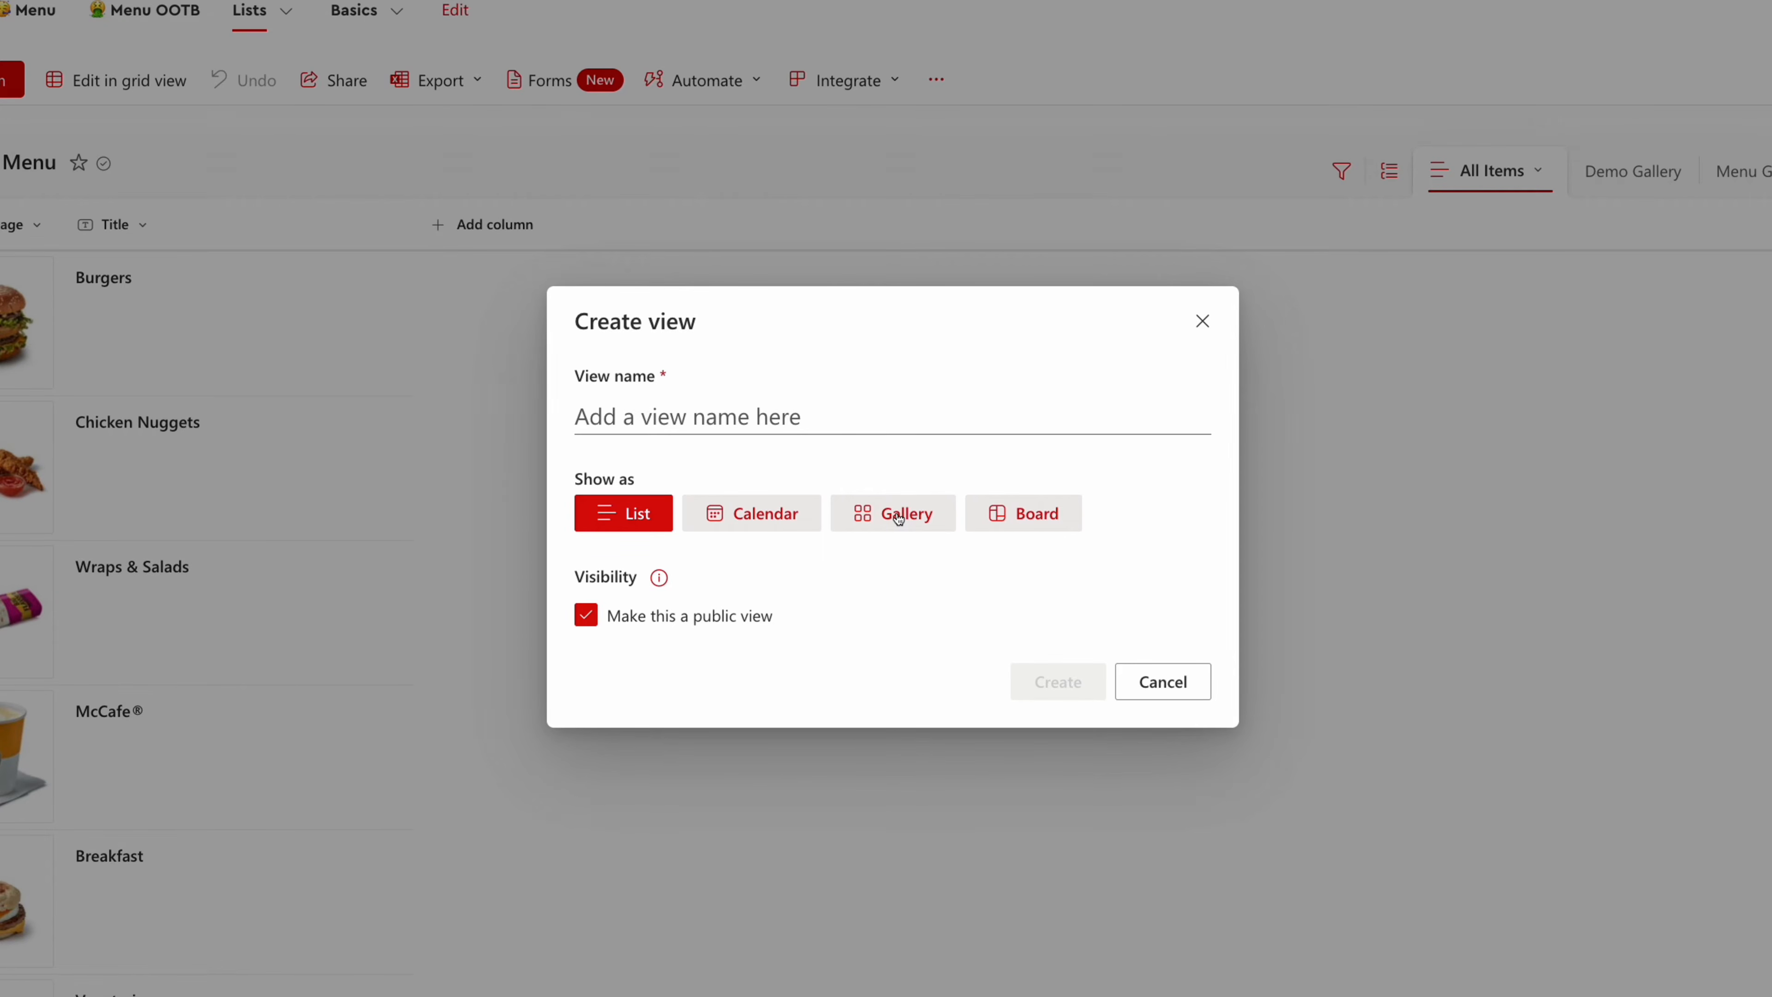
pyautogui.click(1168, 691)
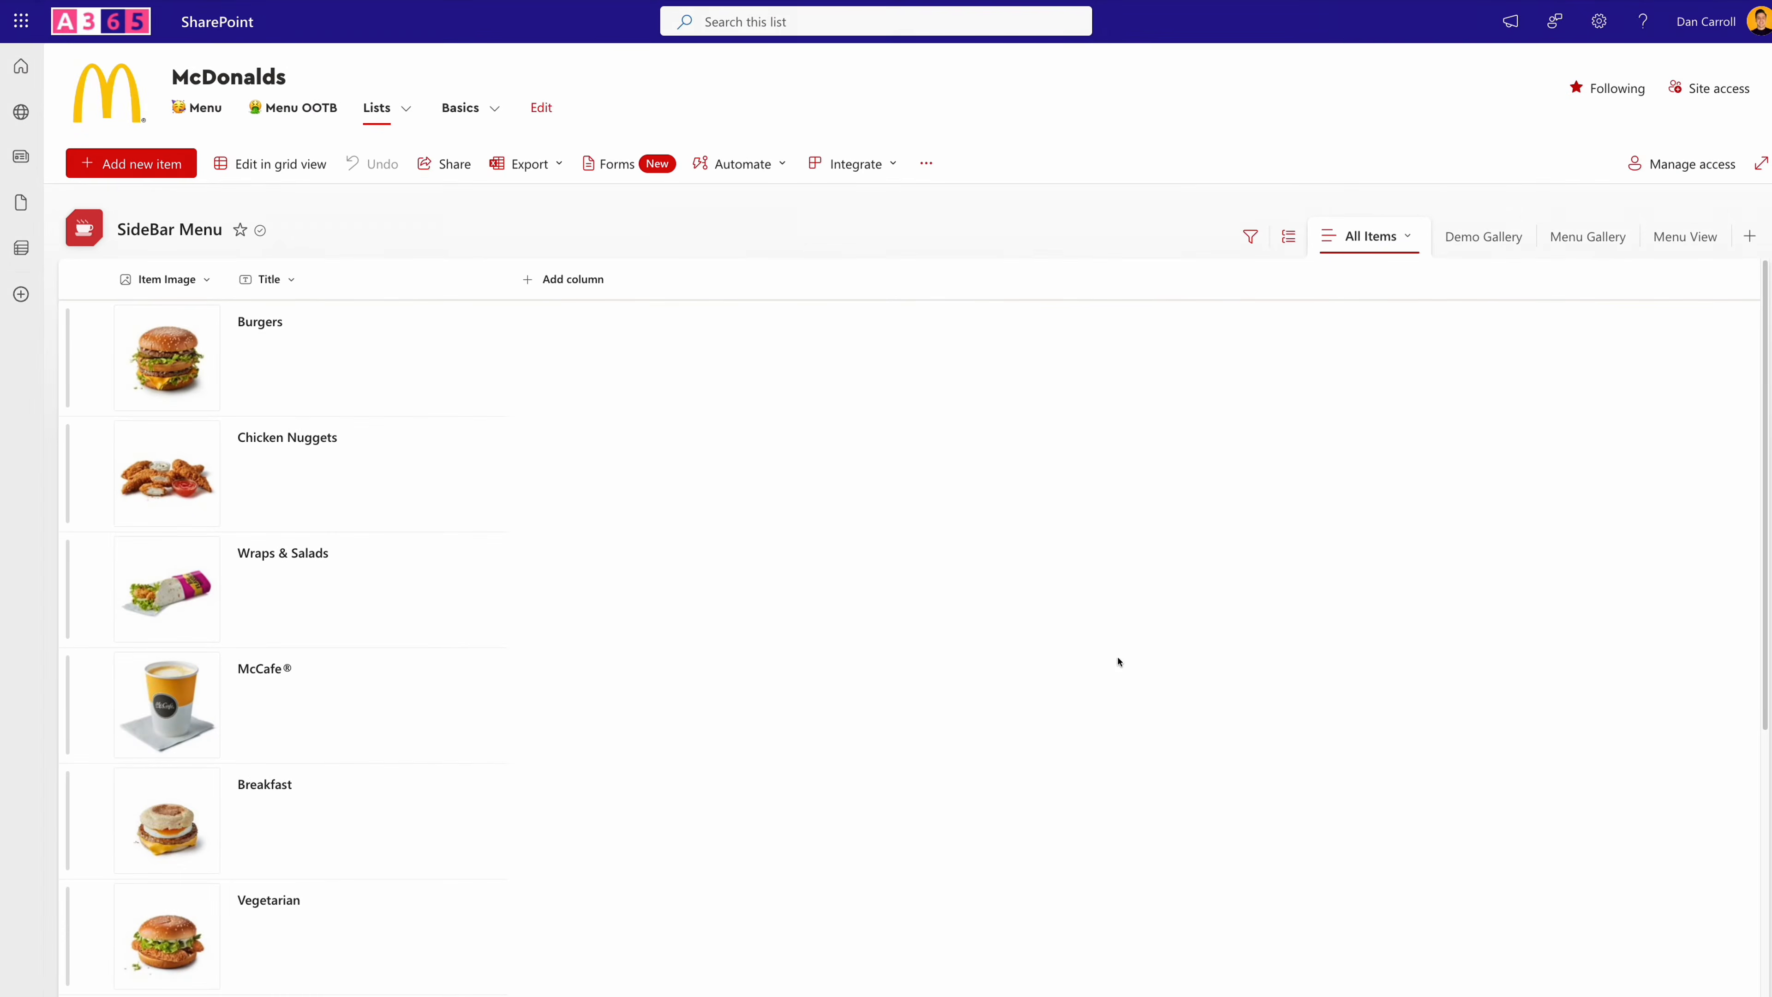
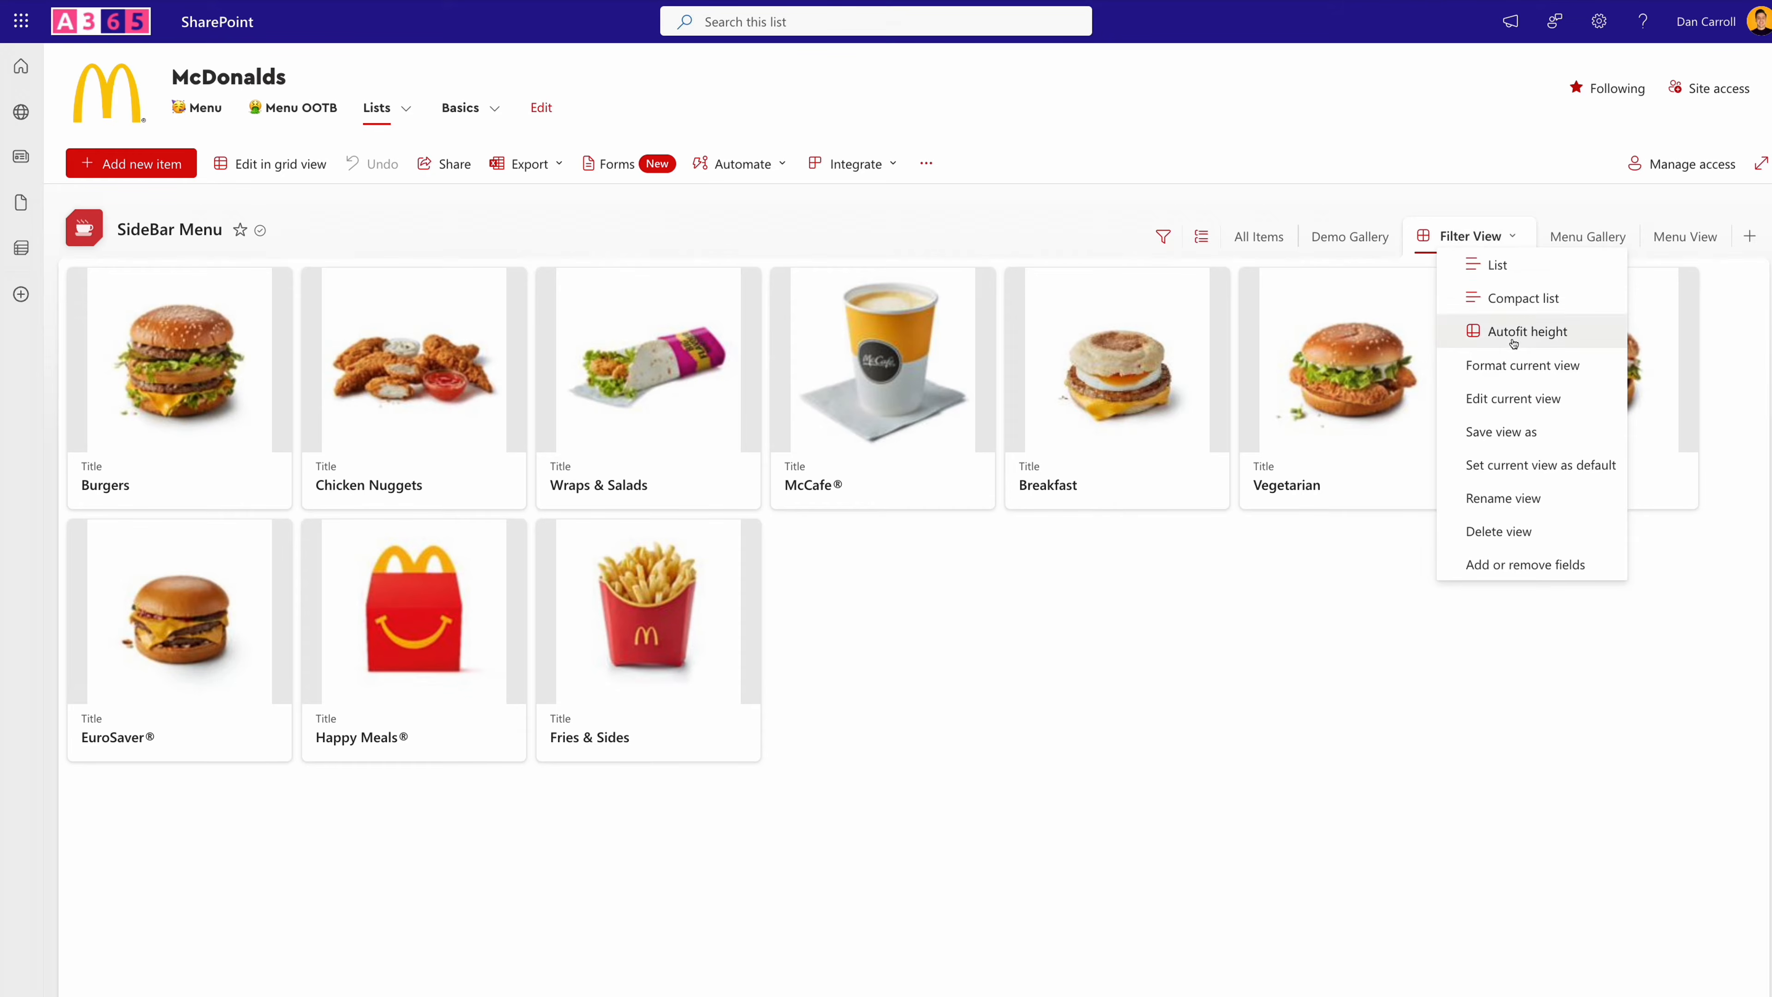
# - Hide the column-name labels on the Filter View cards in the Card Designer and save the change
pyautogui.click(1517, 365)
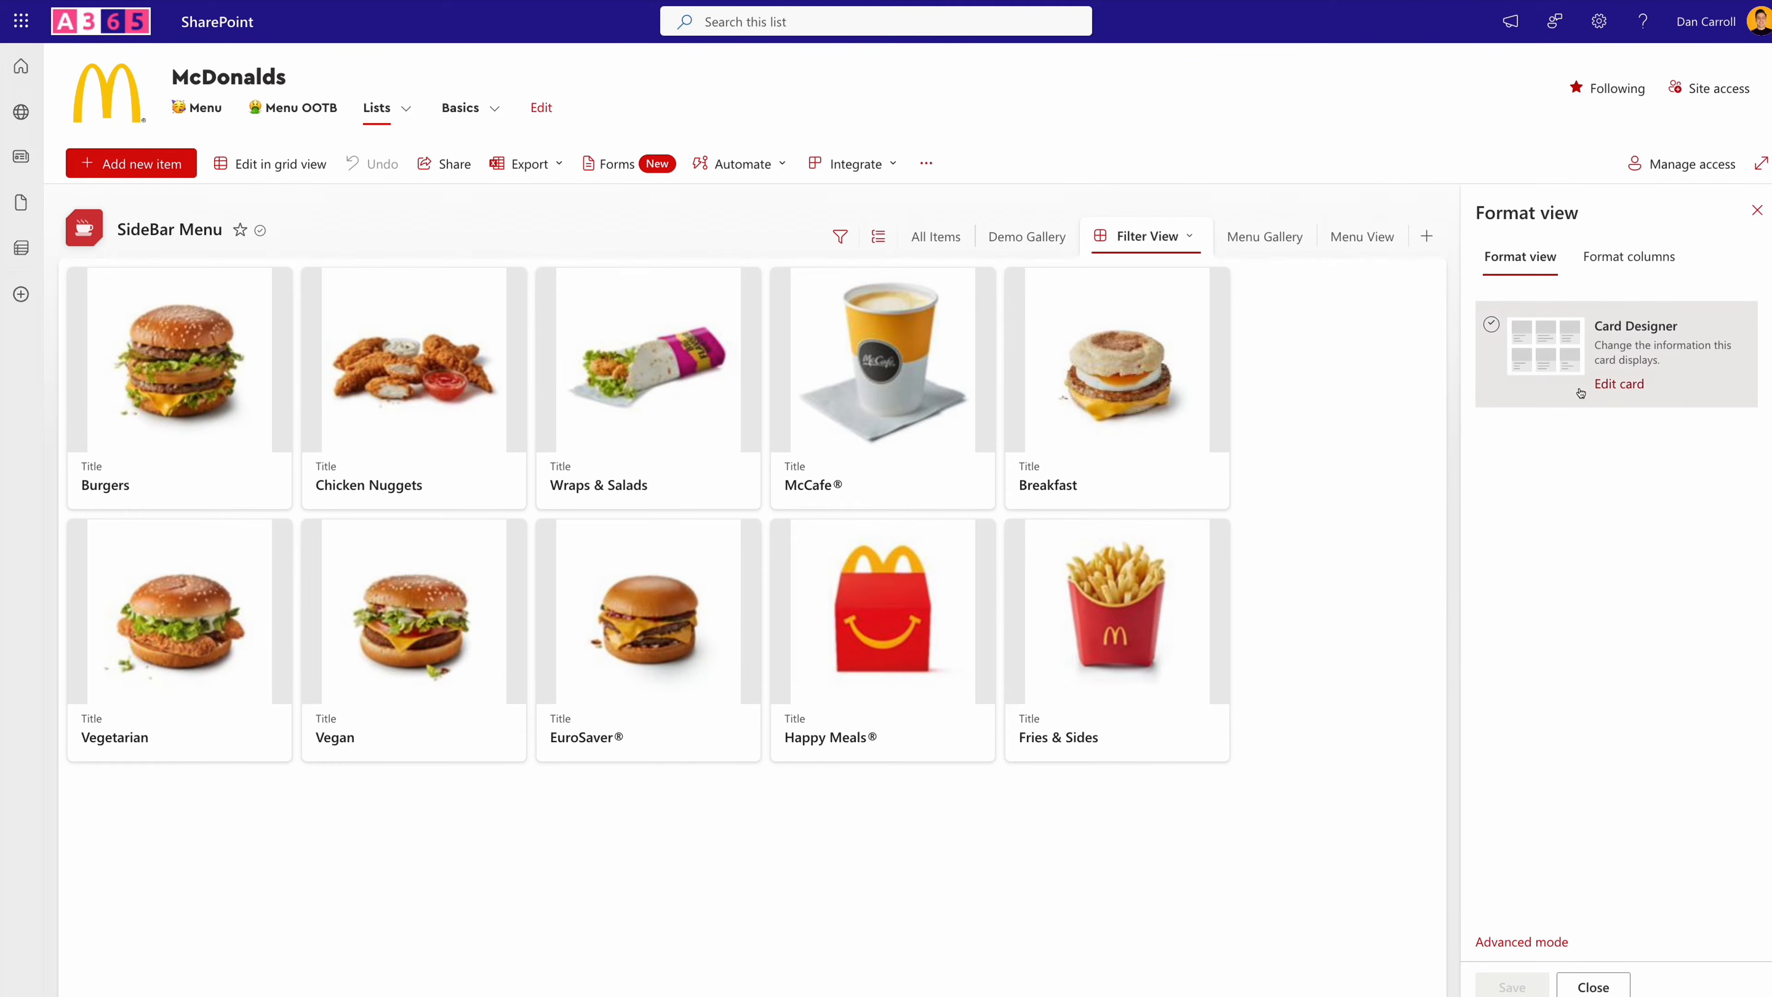
pyautogui.click(1617, 394)
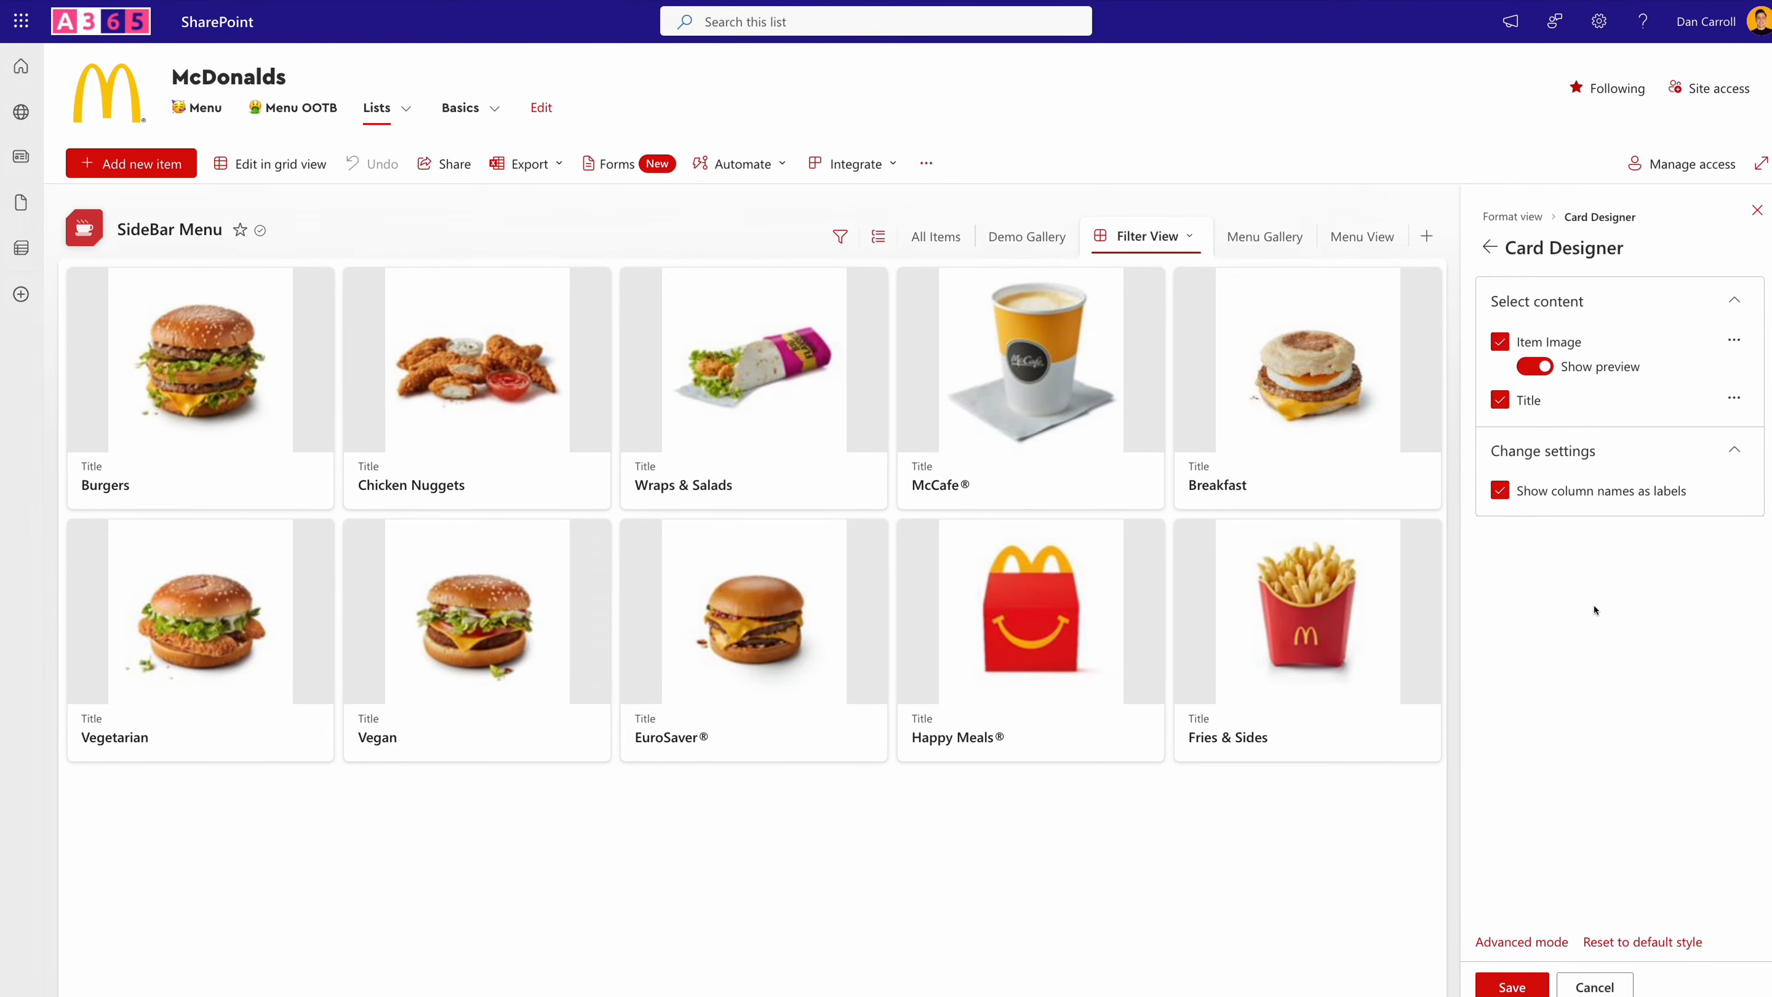
pyautogui.click(1500, 490)
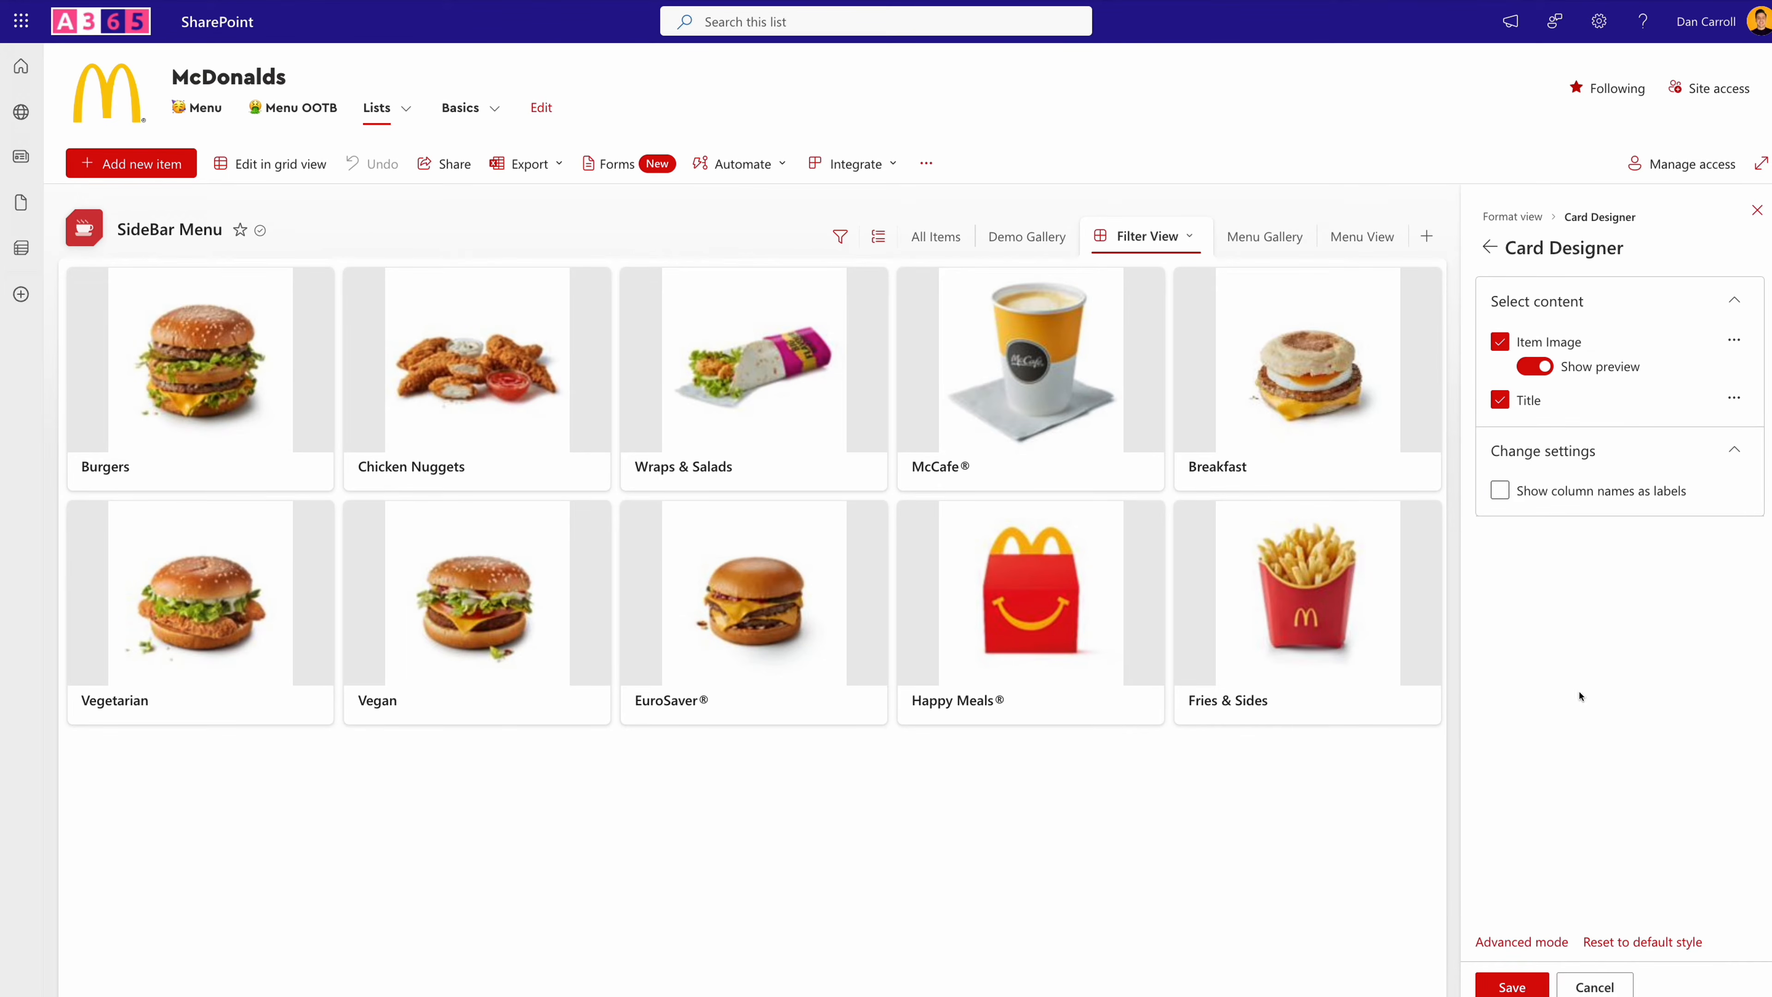
pyautogui.click(1526, 991)
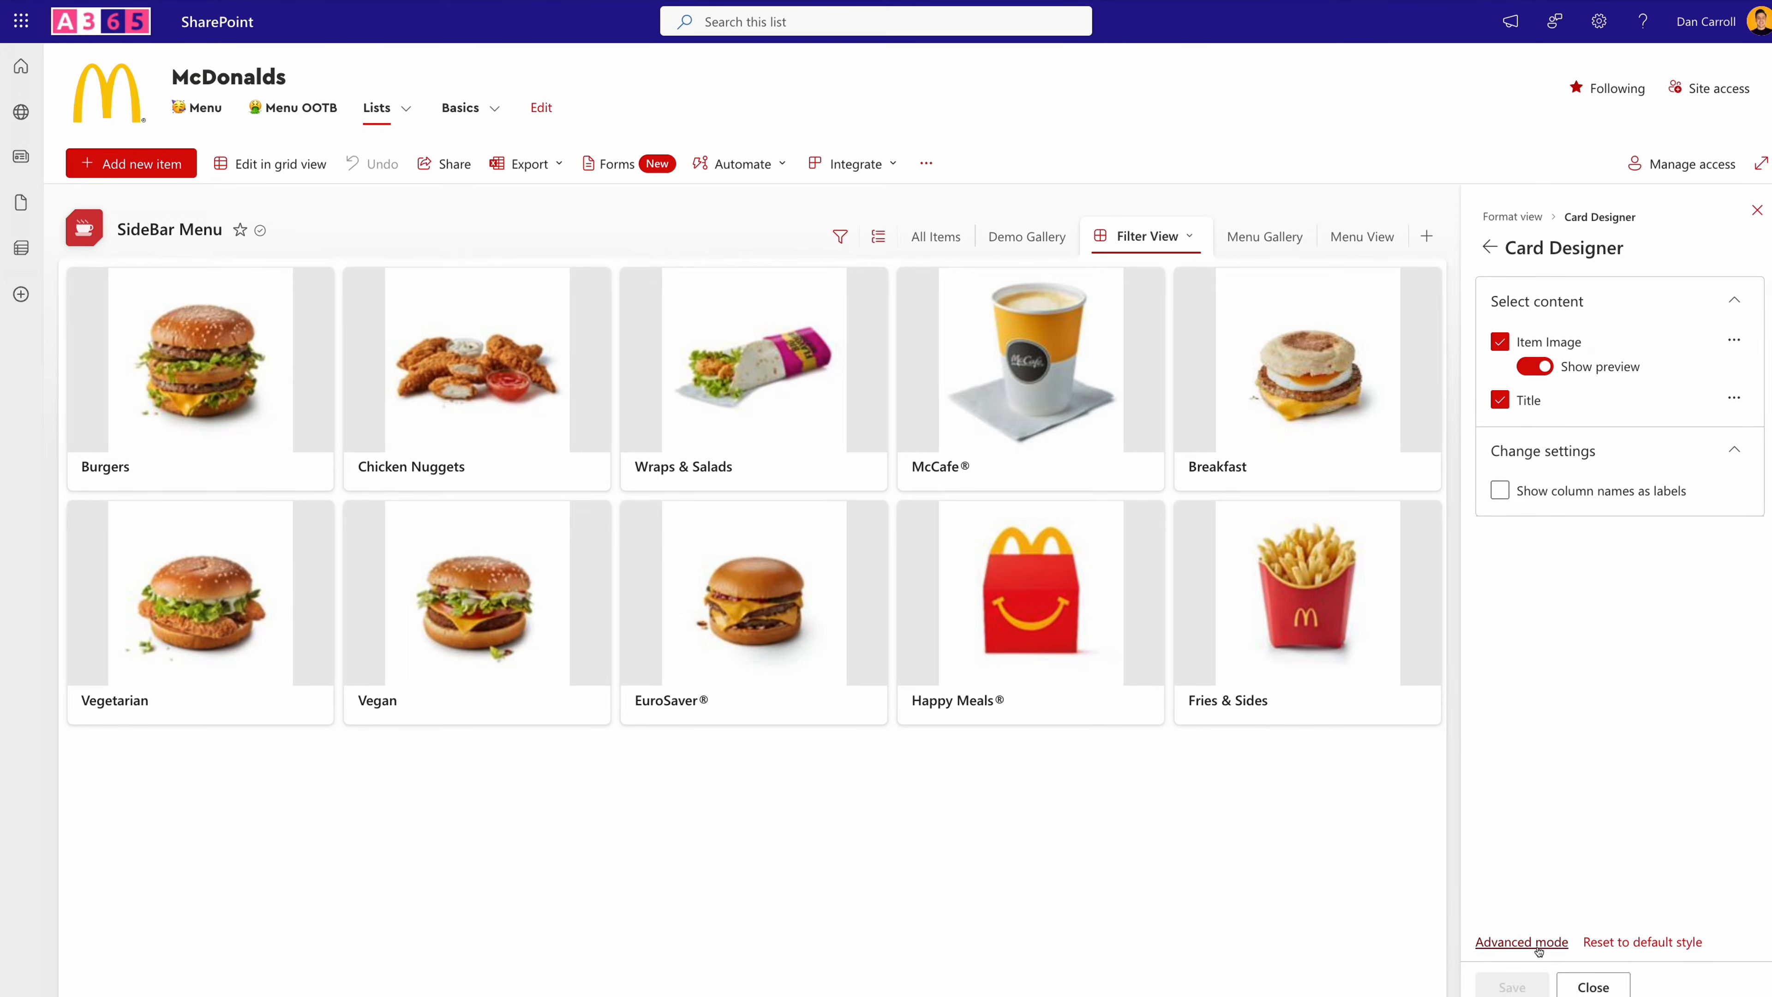
# - Show the Filter View's JSON formatting code, widen the editor, review the image and title sections, and select all the code for copying
pyautogui.click(1521, 942)
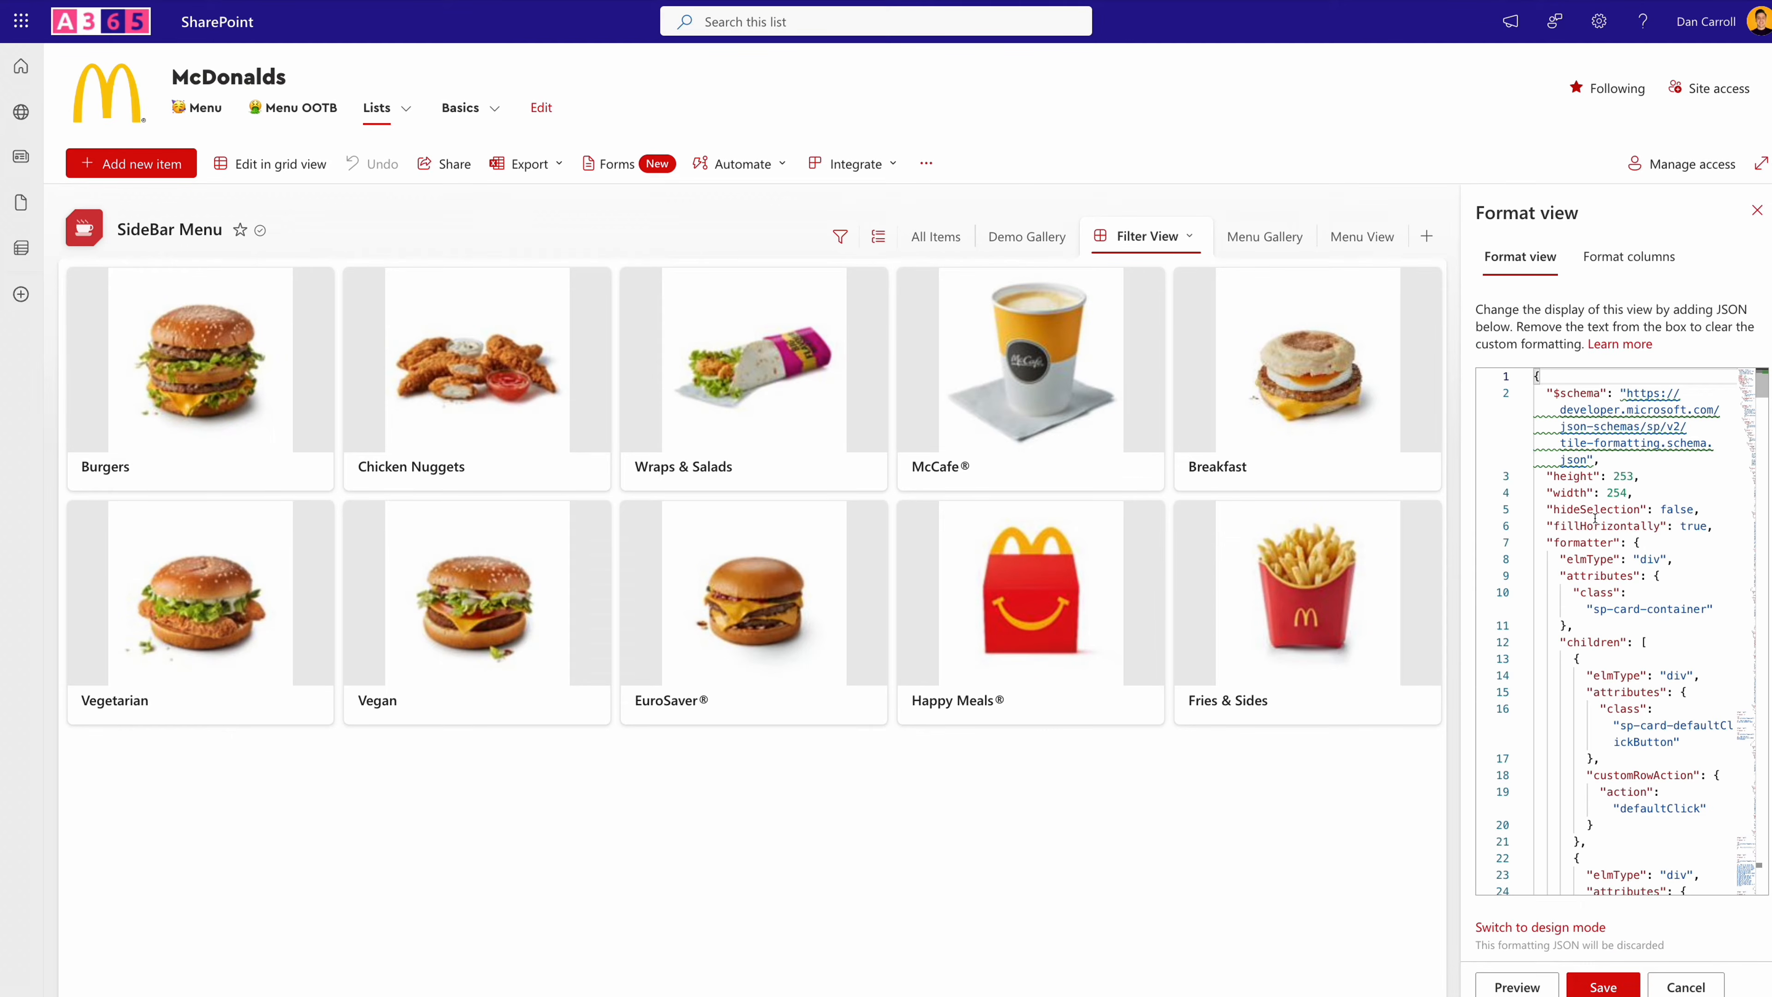
pyautogui.moveTo(1466, 565); pyautogui.dragTo(974, 571)
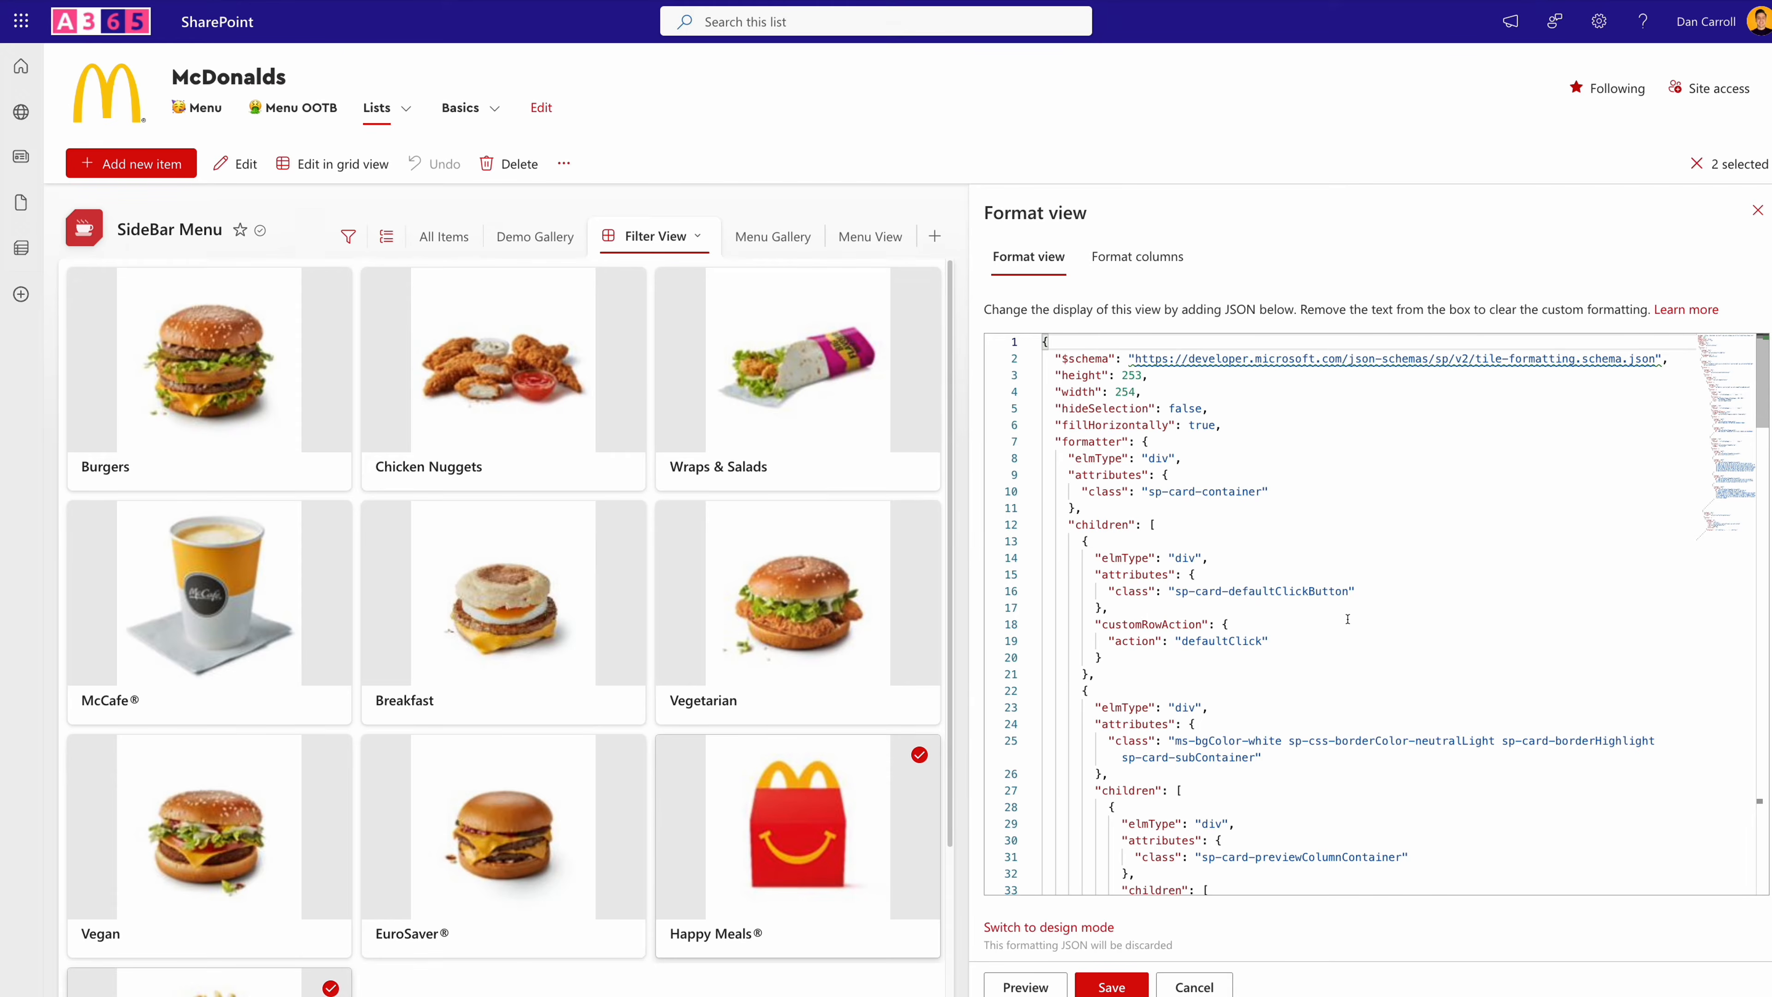
pyautogui.scroll(-8, 1347, 620)
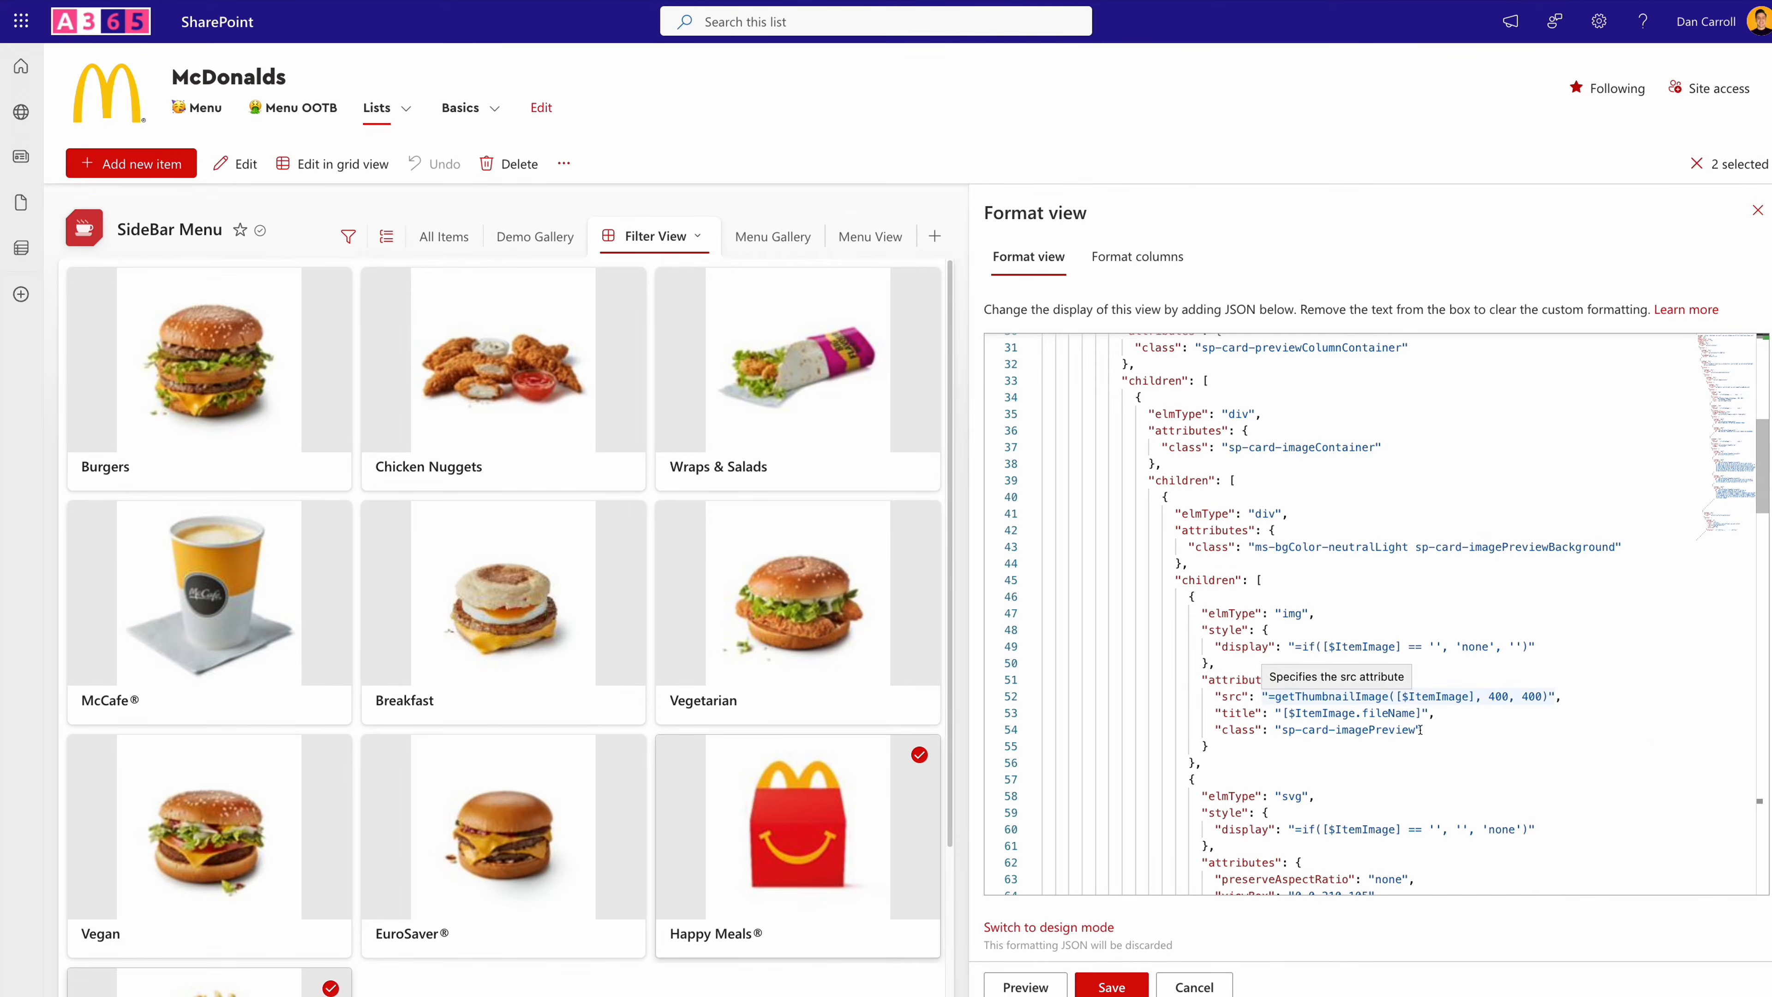
pyautogui.scroll(-10, 1449, 696)
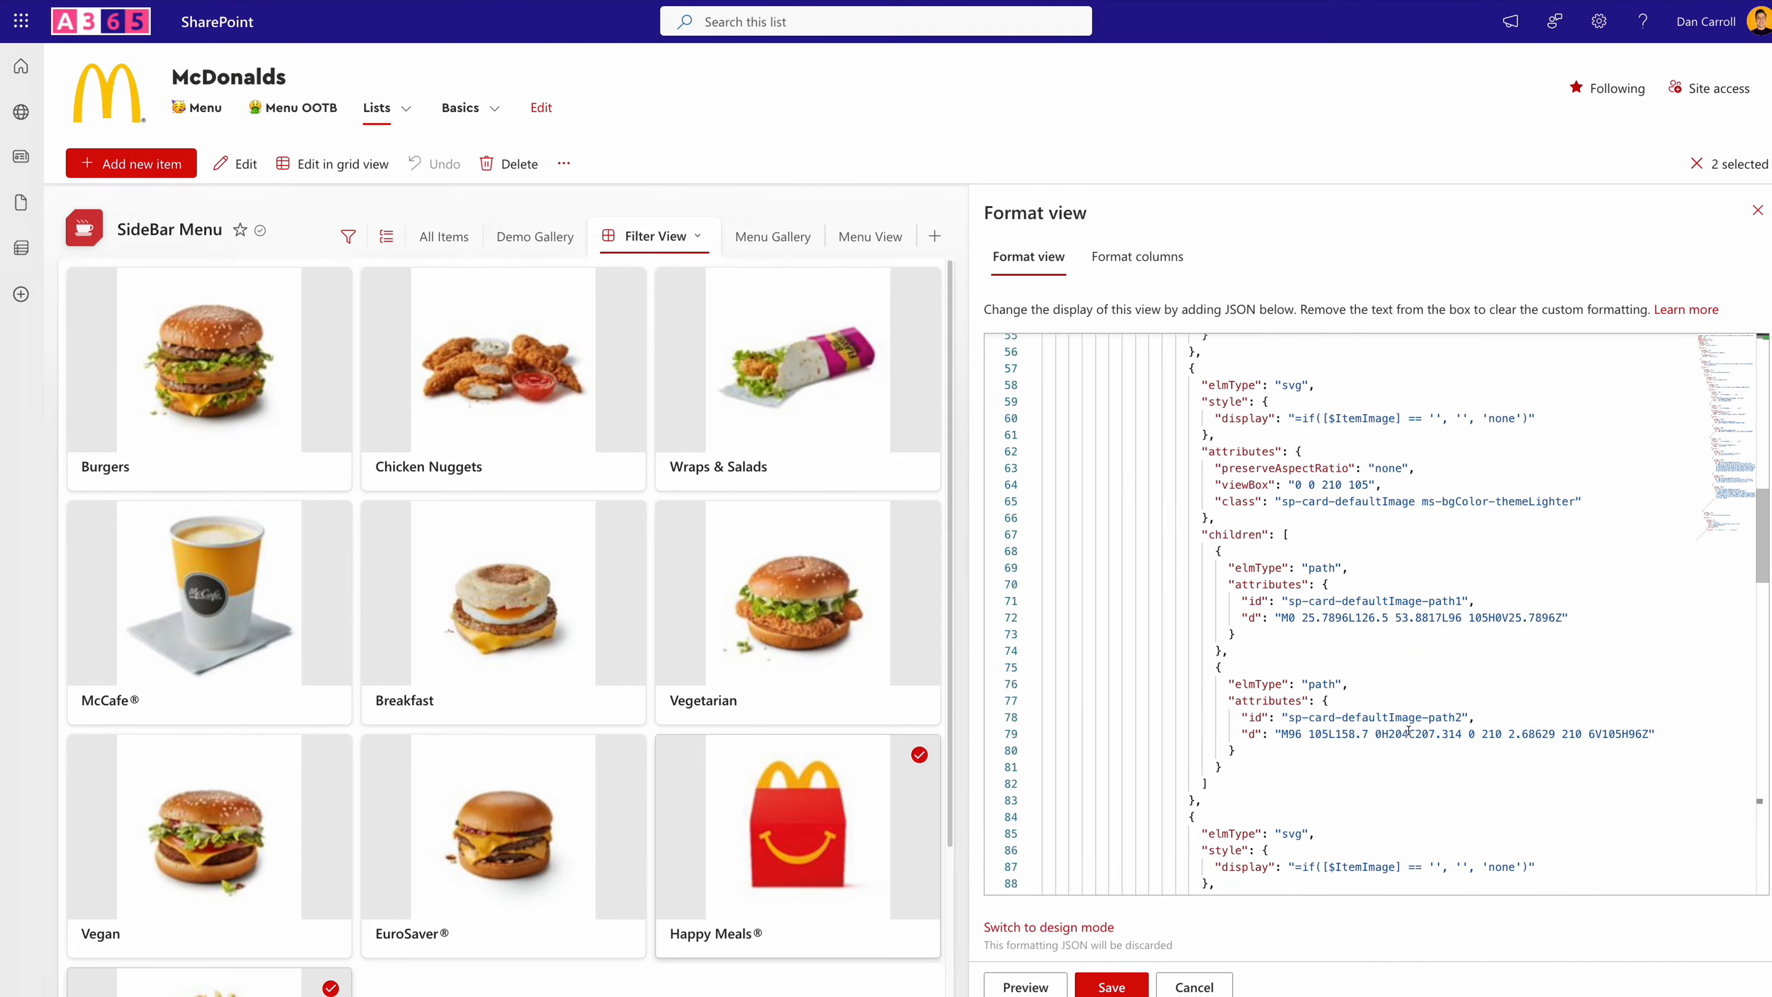
pyautogui.scroll(-6, 1408, 732)
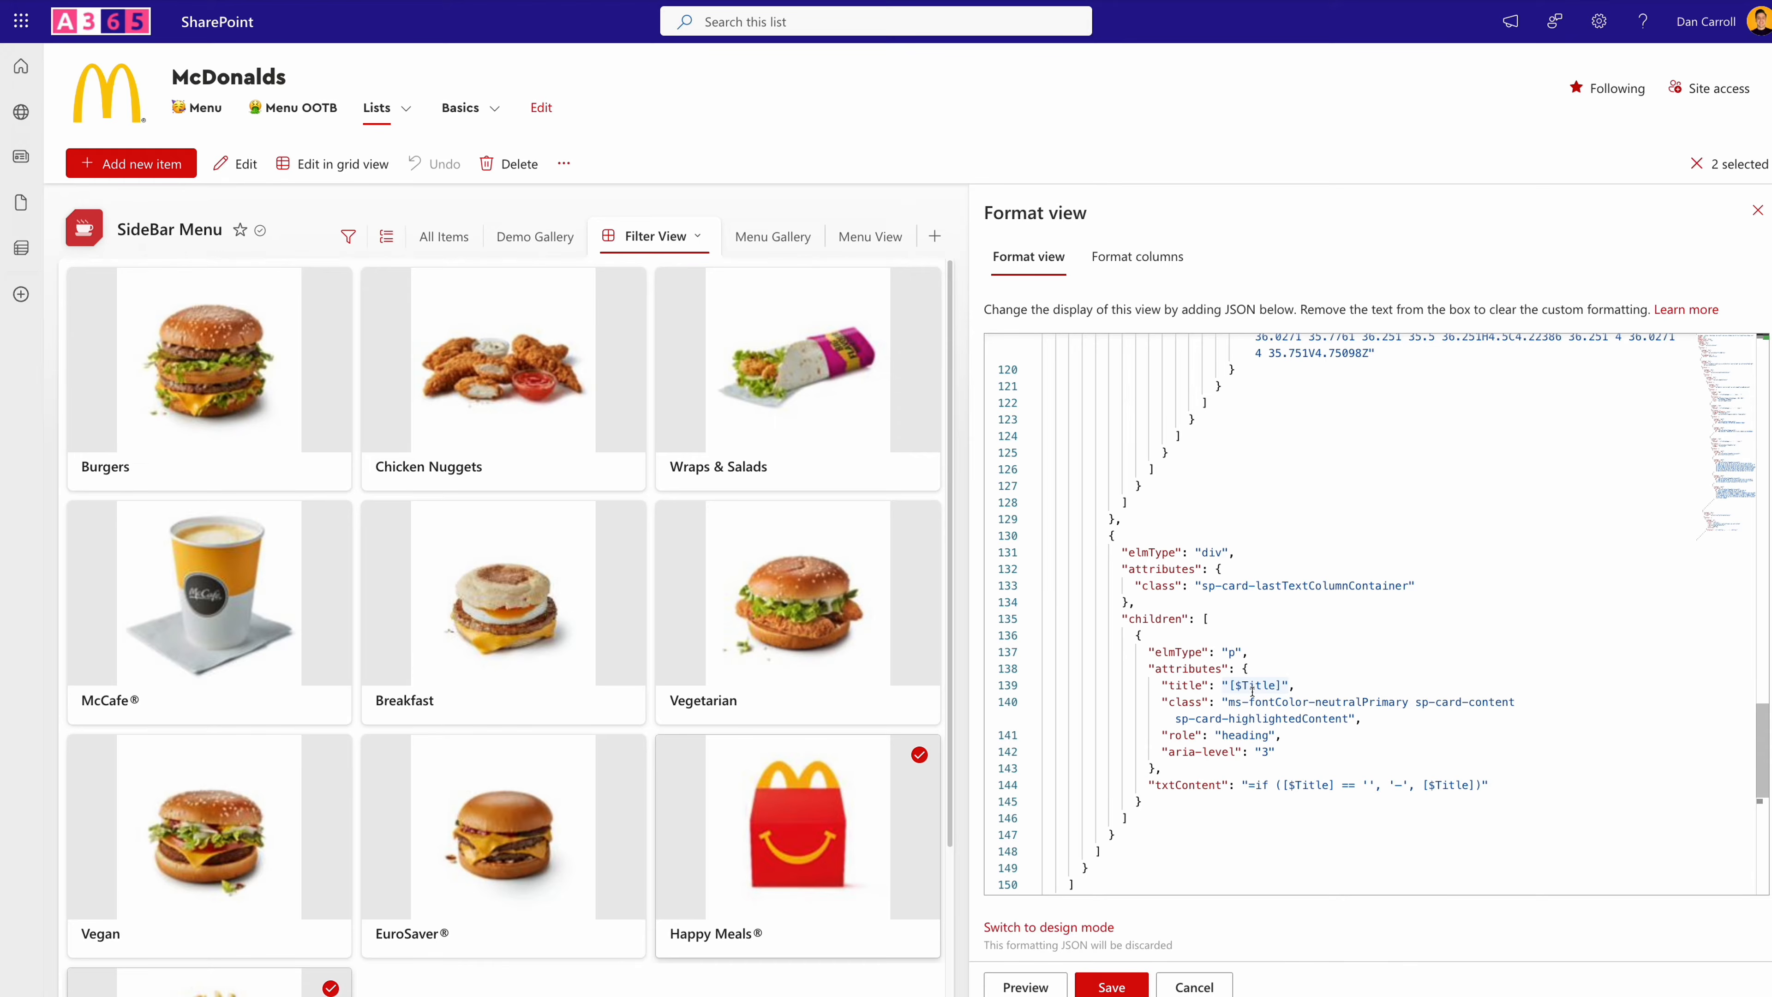
pyautogui.click(1276, 623)
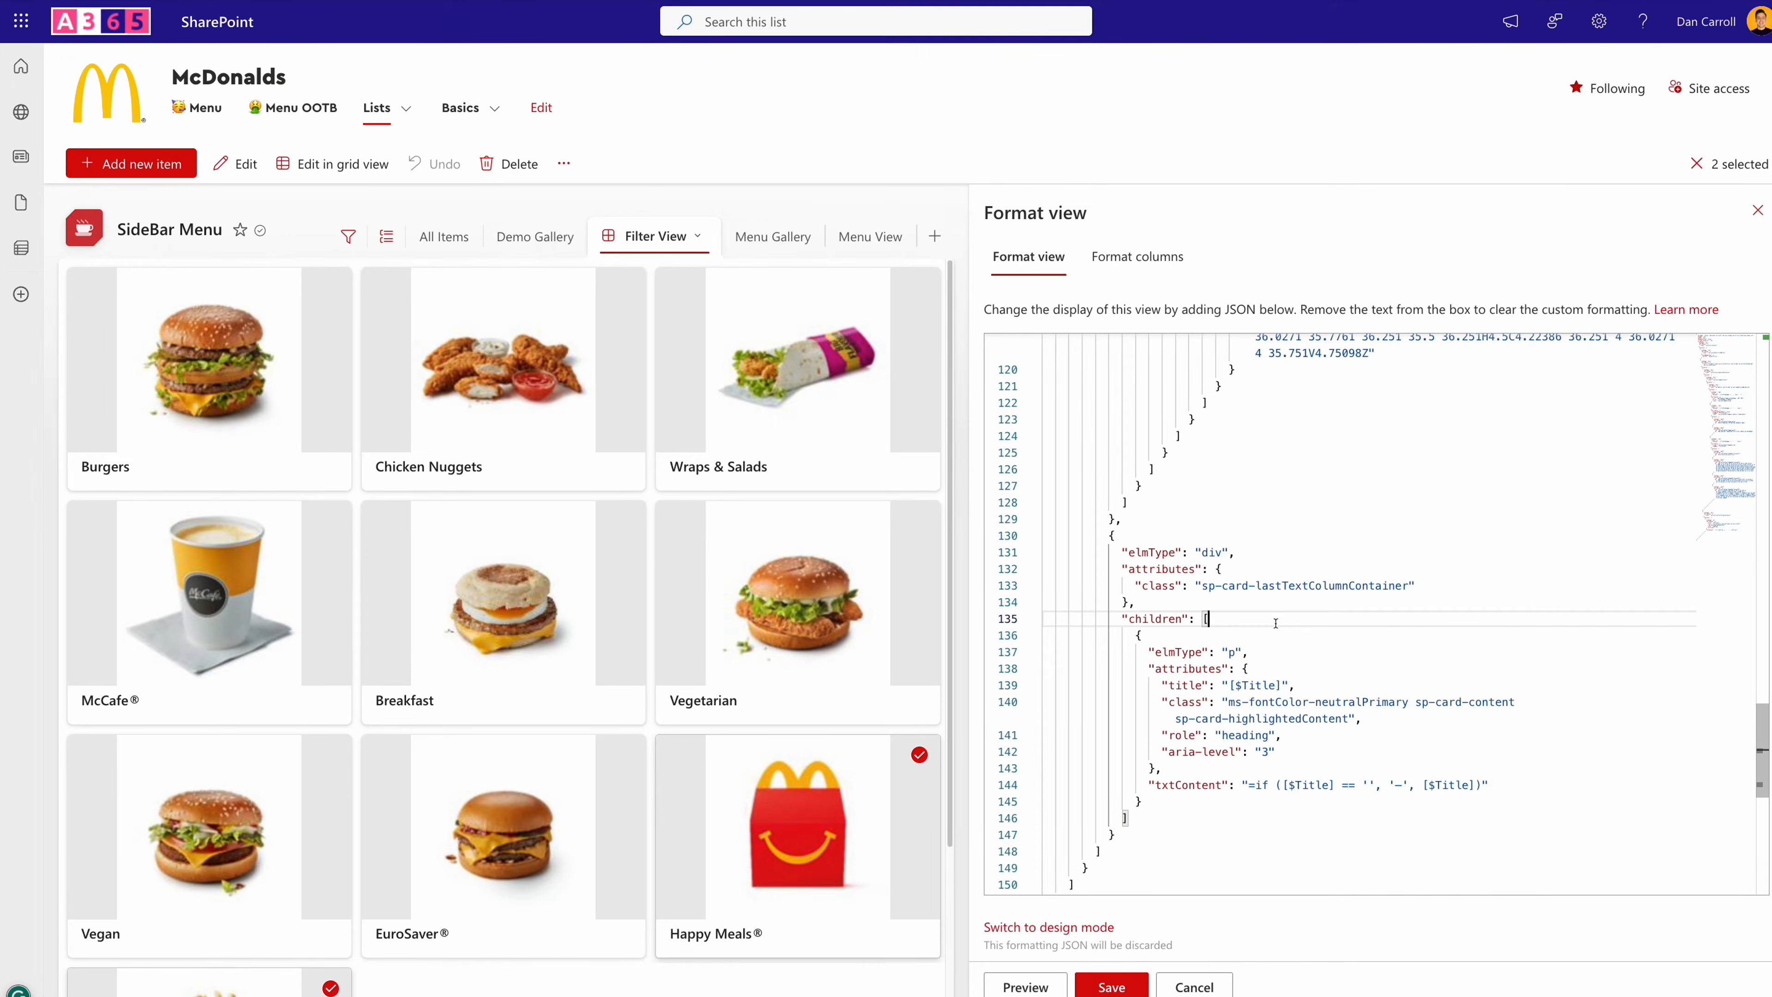
pyautogui.hotkey('ctrl', 'a')
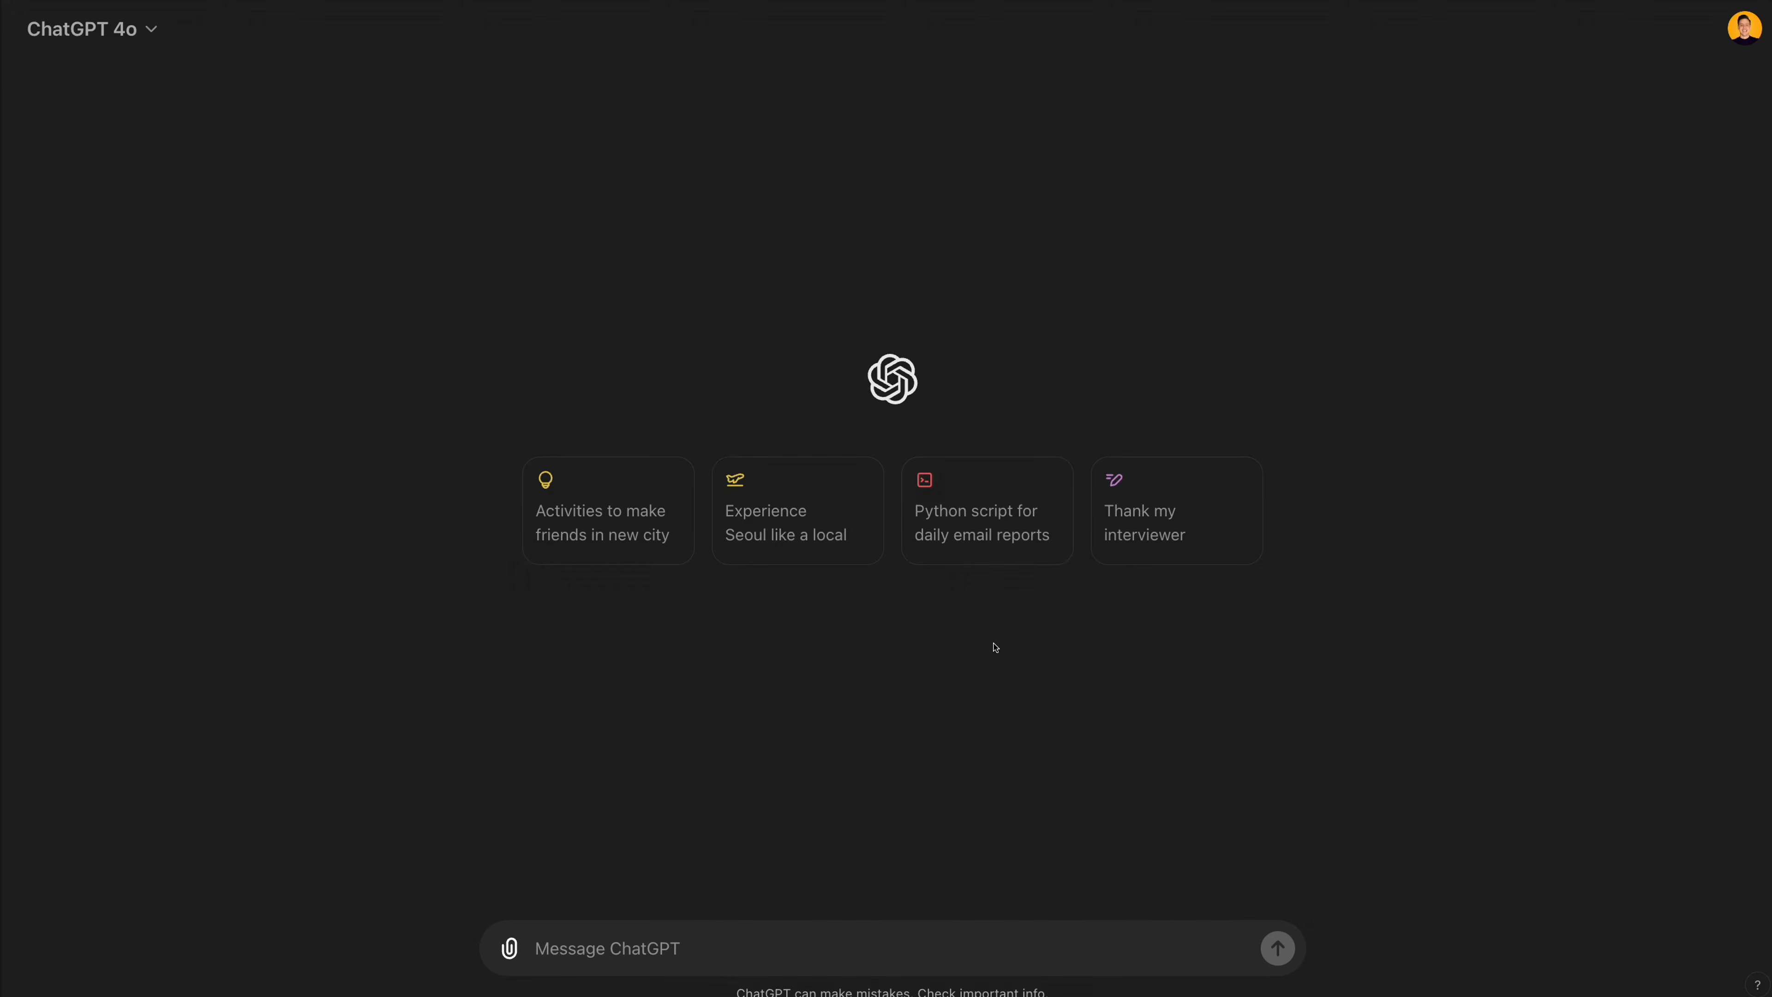
# - Switch to ChatGPT and send the message "Hi, can you please help me with something"
pyautogui.click(576, 958)
pyautogui.write('H')
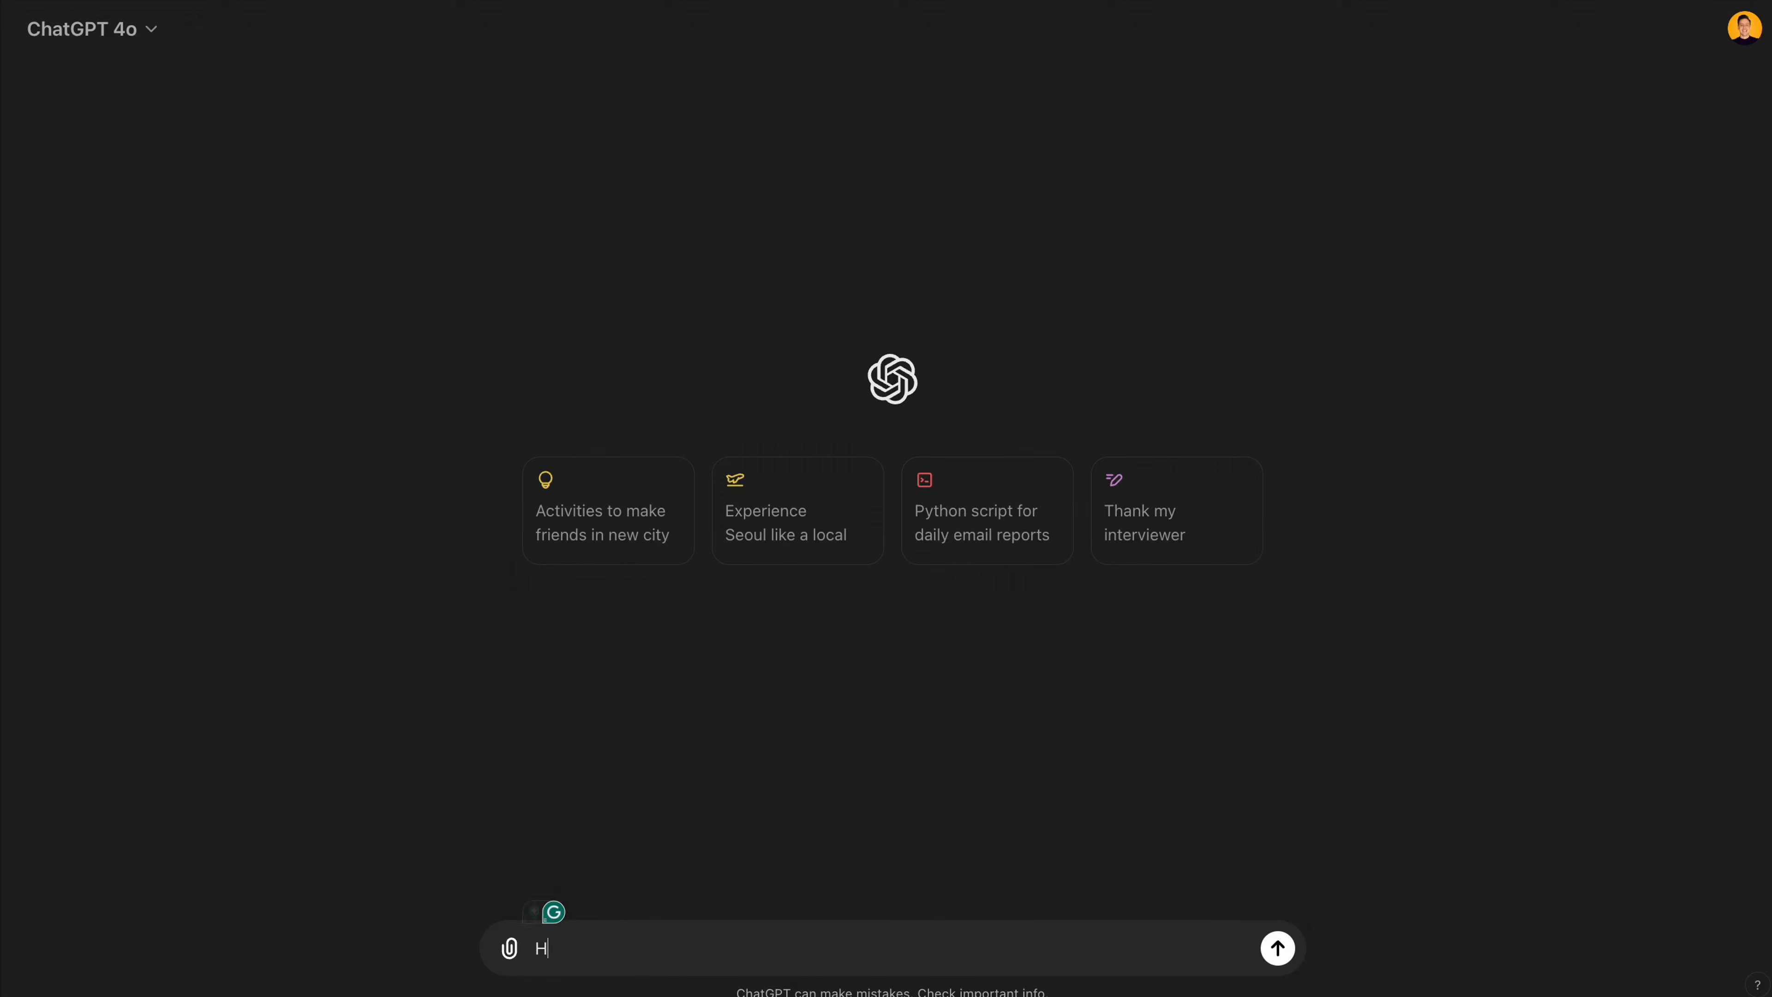
pyautogui.write('i, can you please help m')
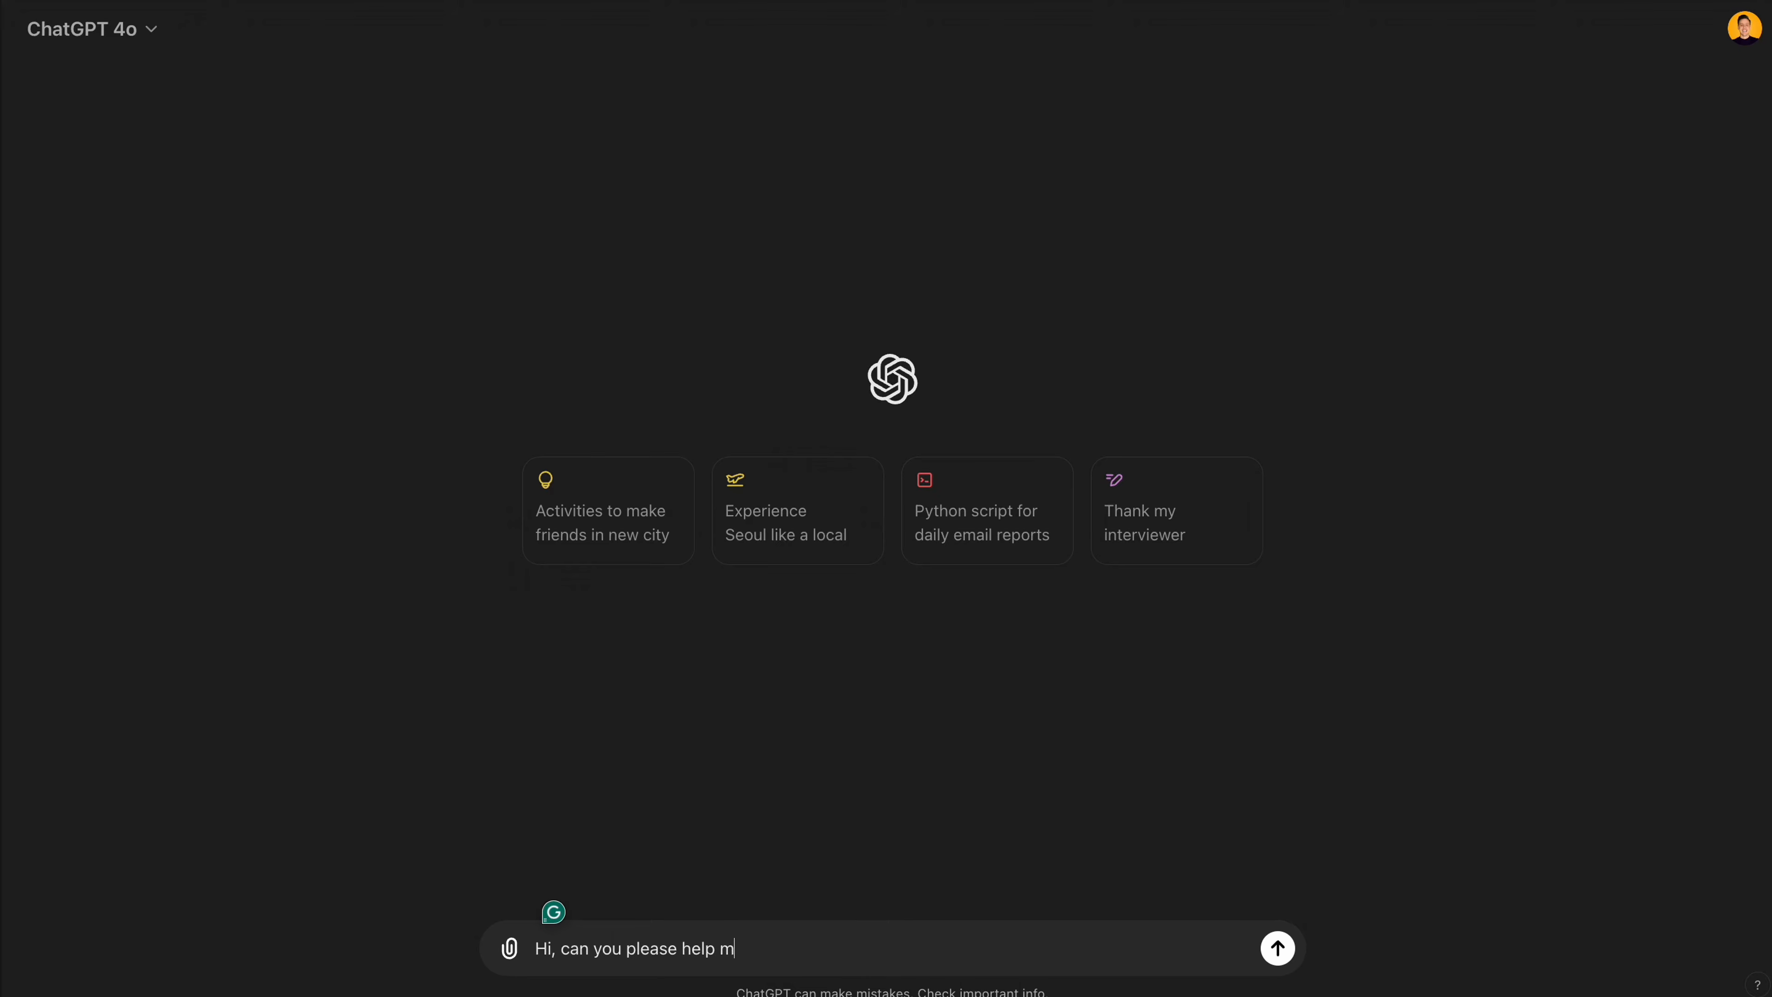
pyautogui.write('e with something')
pyautogui.press('Return')
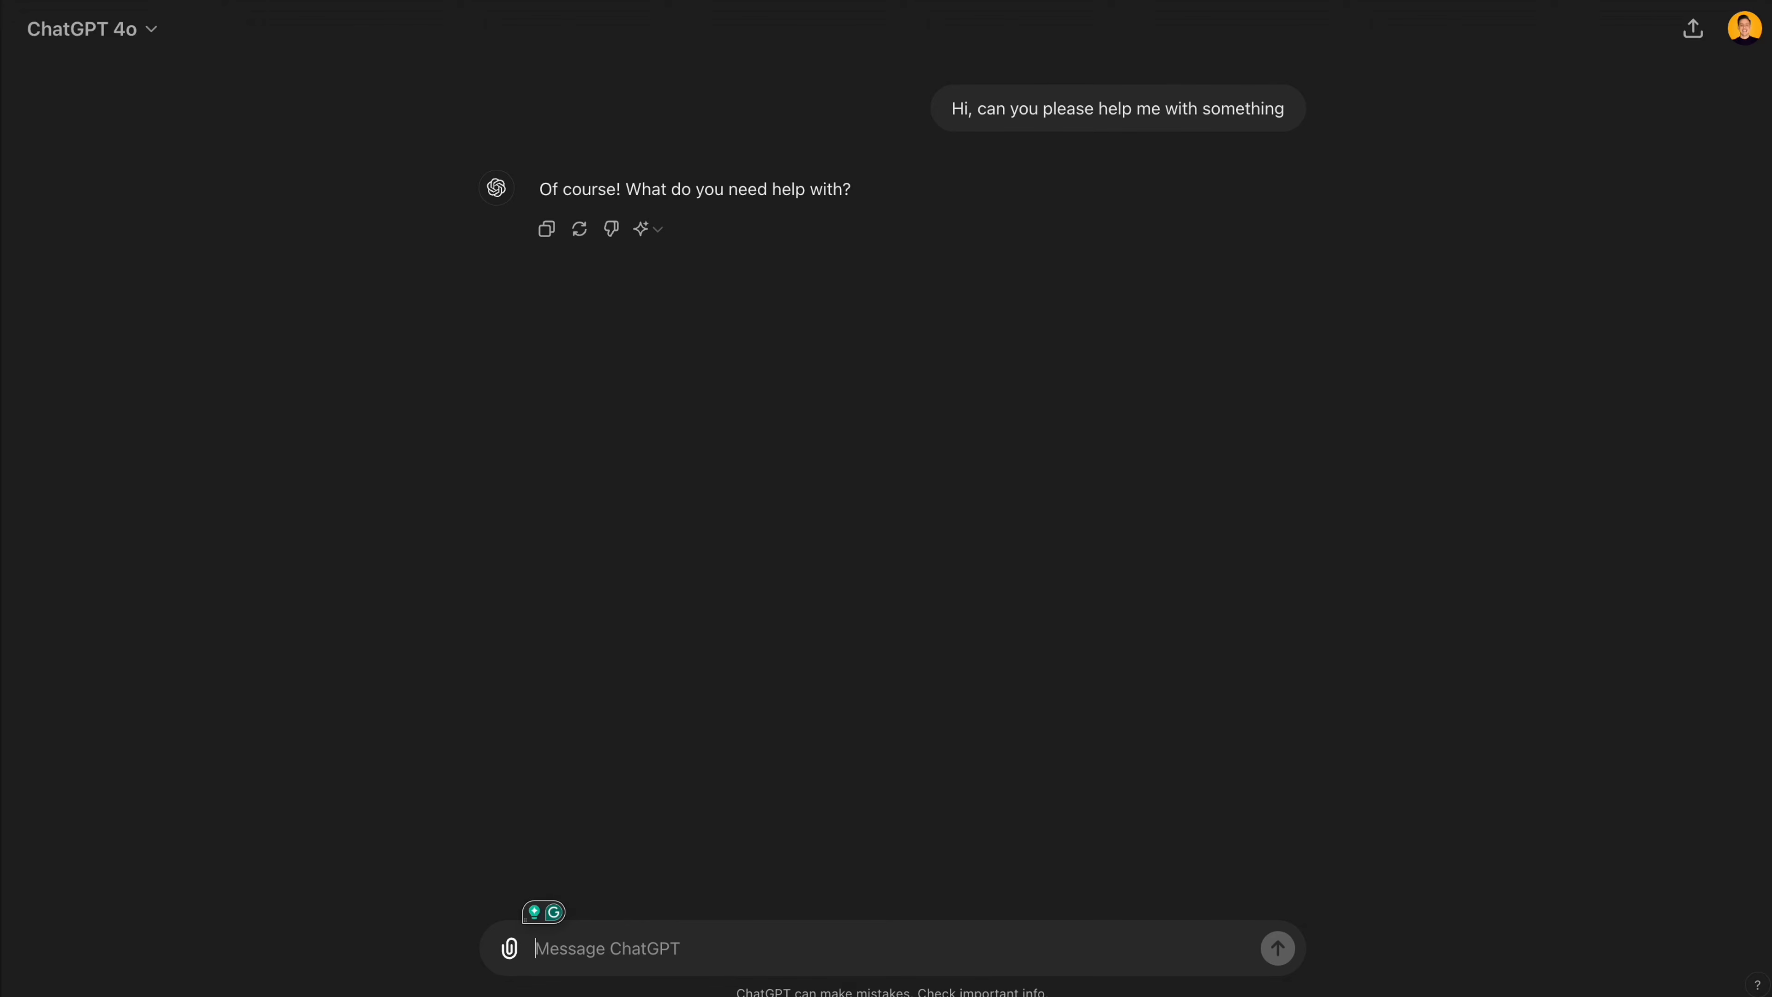
# - Send ChatGPT a request for updated JSON for a SharePoint Online gallery-type list view, with the view's current code pasted in as reference
pyautogui.write('I am looking to format a sharepoint Online list using JSON formatting.')
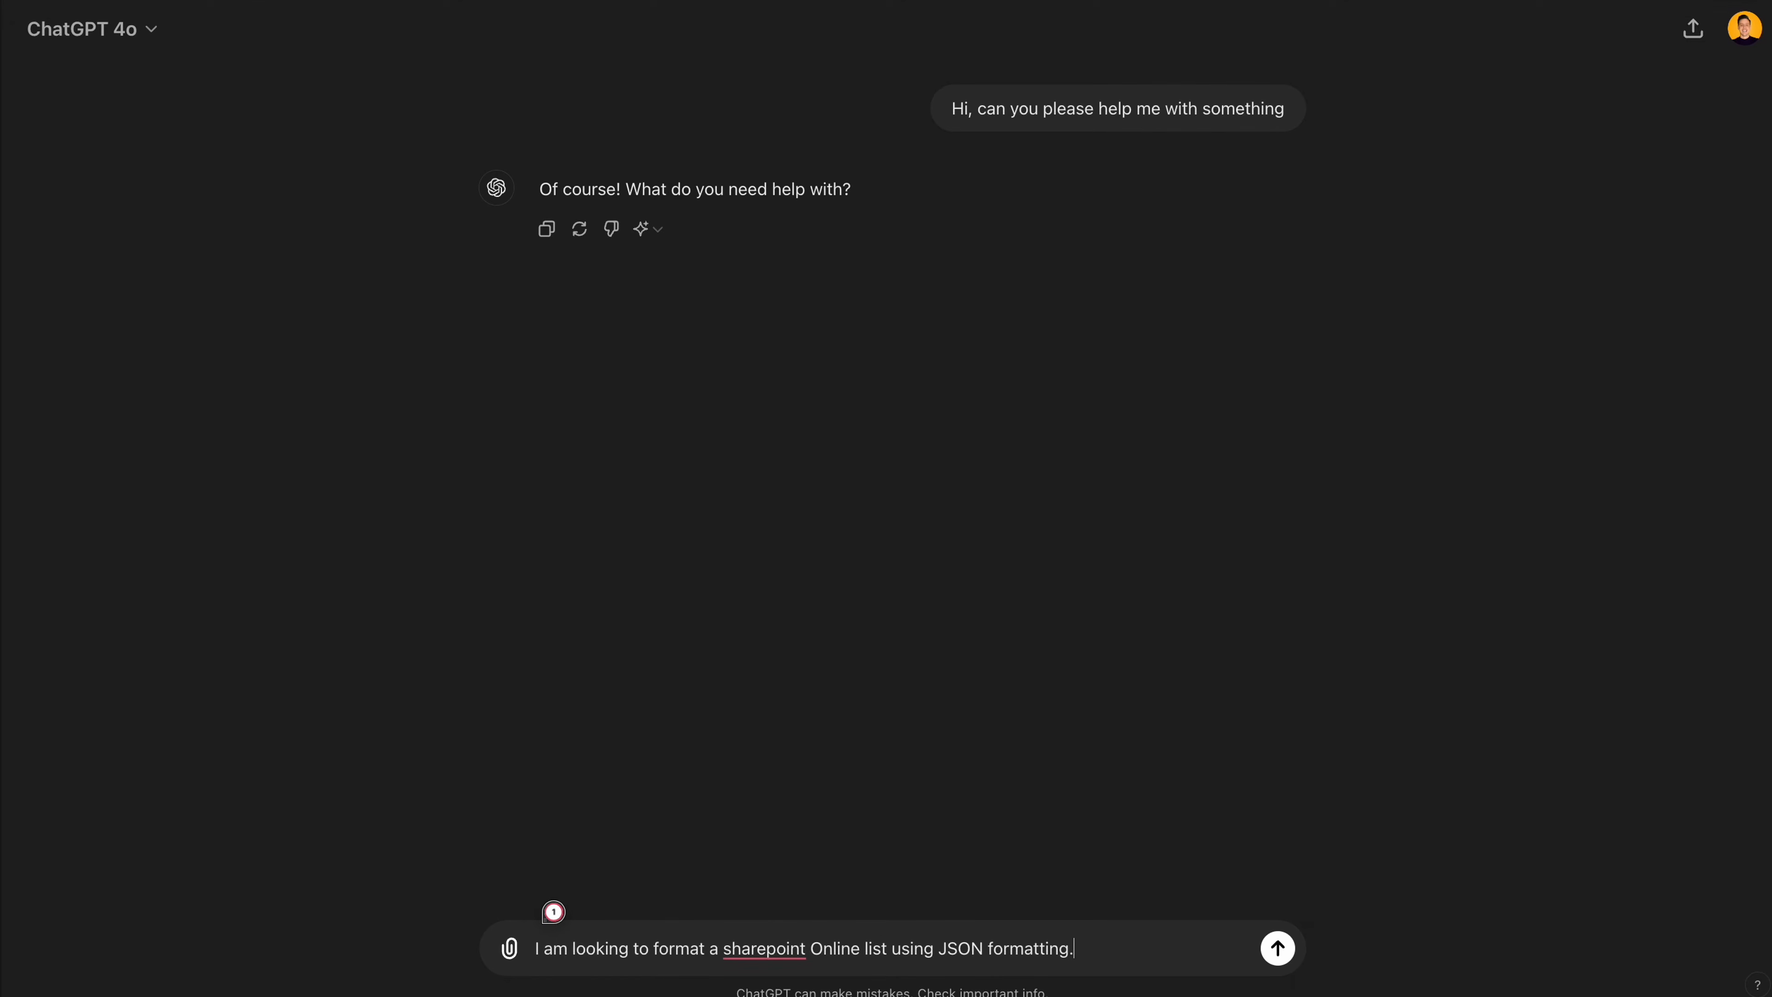
pyautogui.write('The list is using a gallery type view')
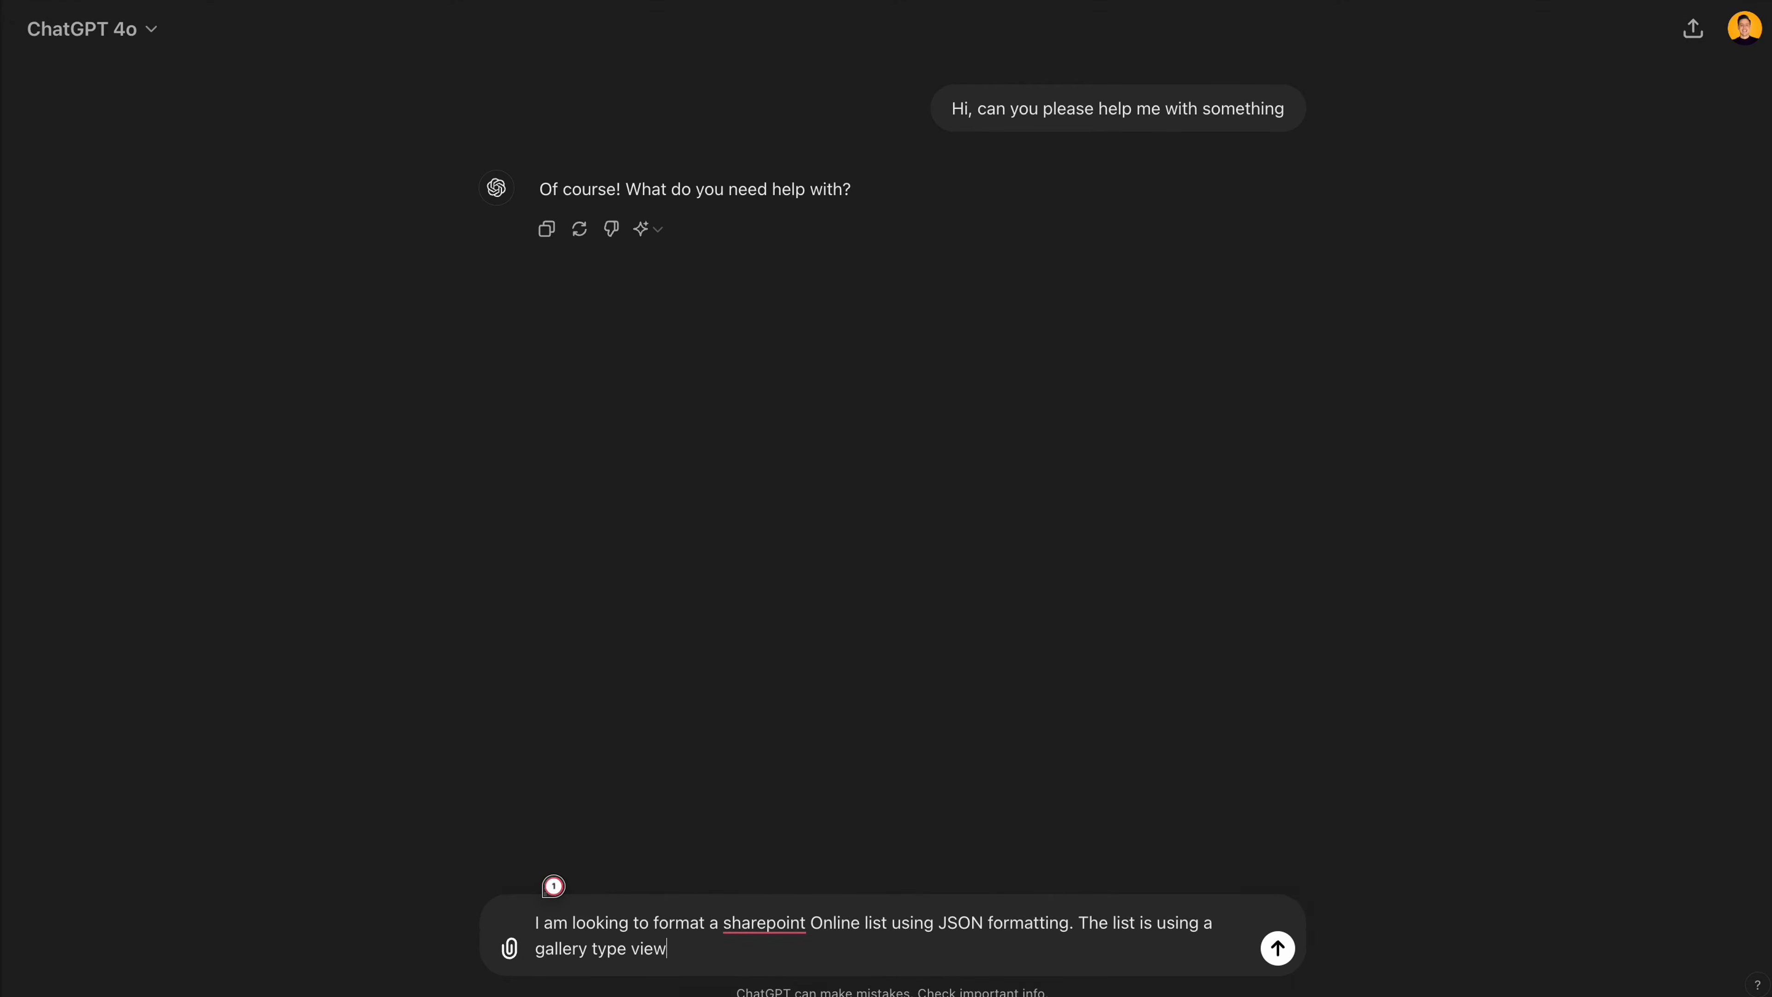
pyautogui.write('. I will provide you with some code used in the current formatting for the list as a reference so you have context')
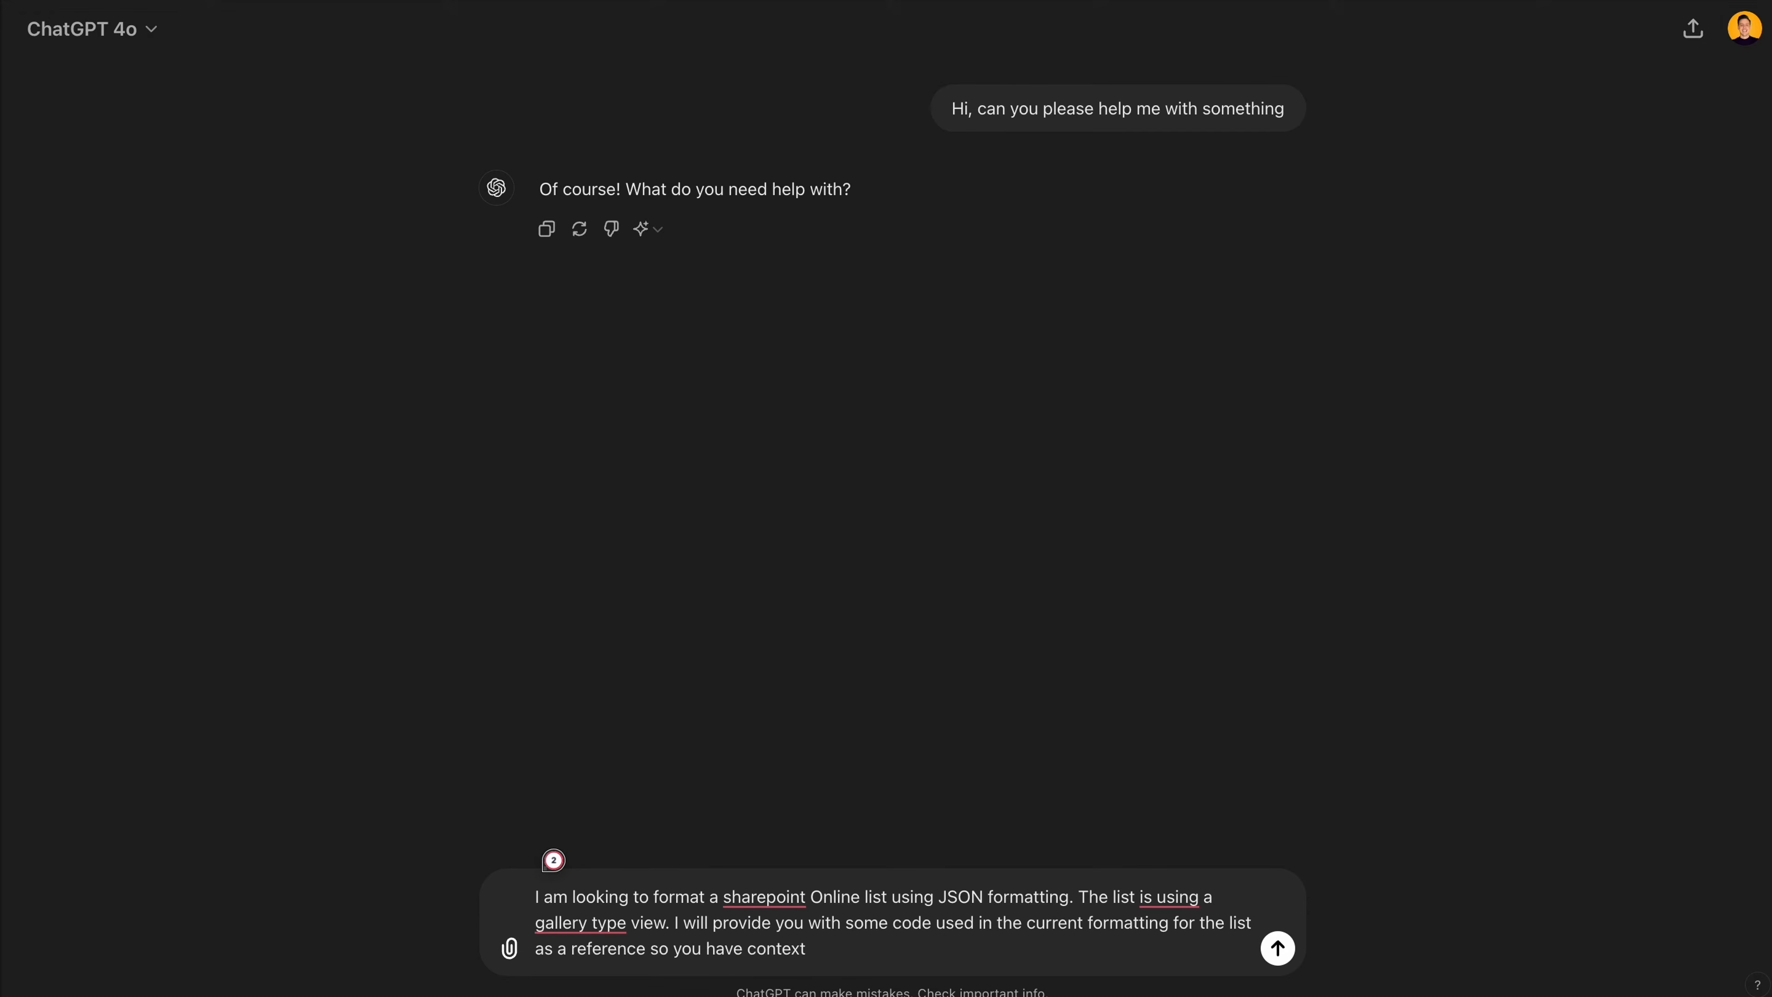
pyautogui.write('. I will then give you instructions on how I want the list to display using updated JSON code which I would like you to provide me')
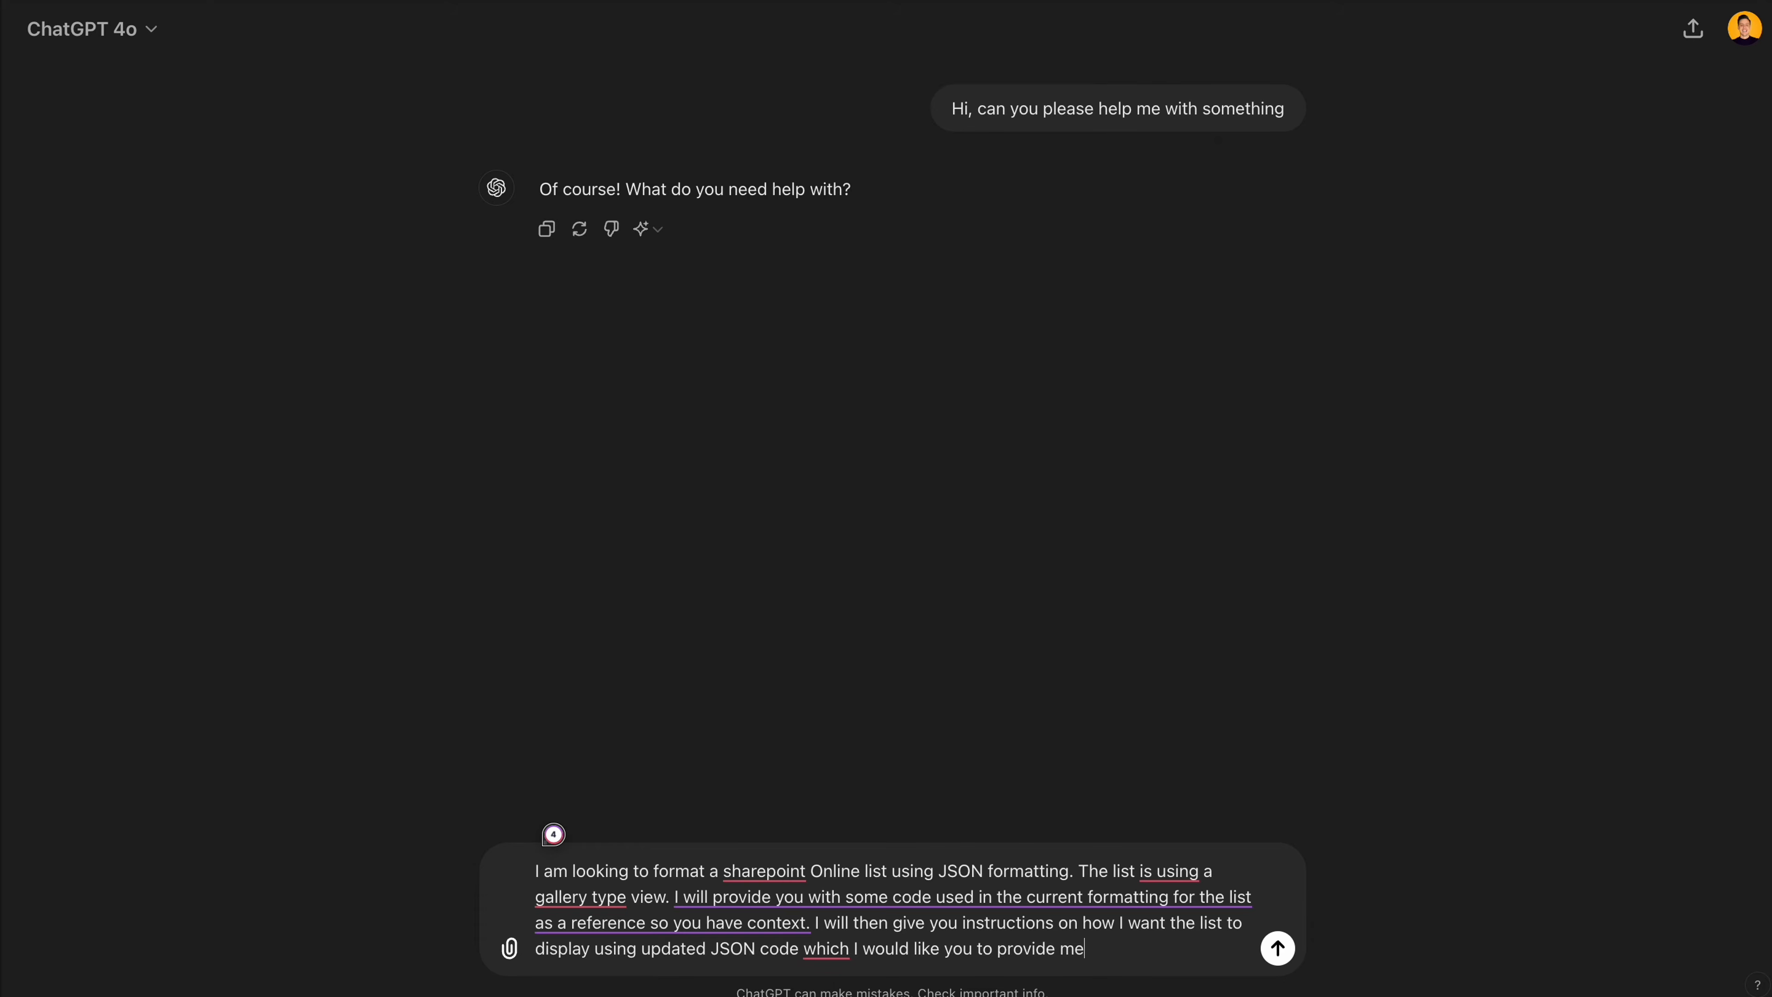
pyautogui.write('. Here is the code:')
pyautogui.press('super+v')
pyautogui.press('Return')
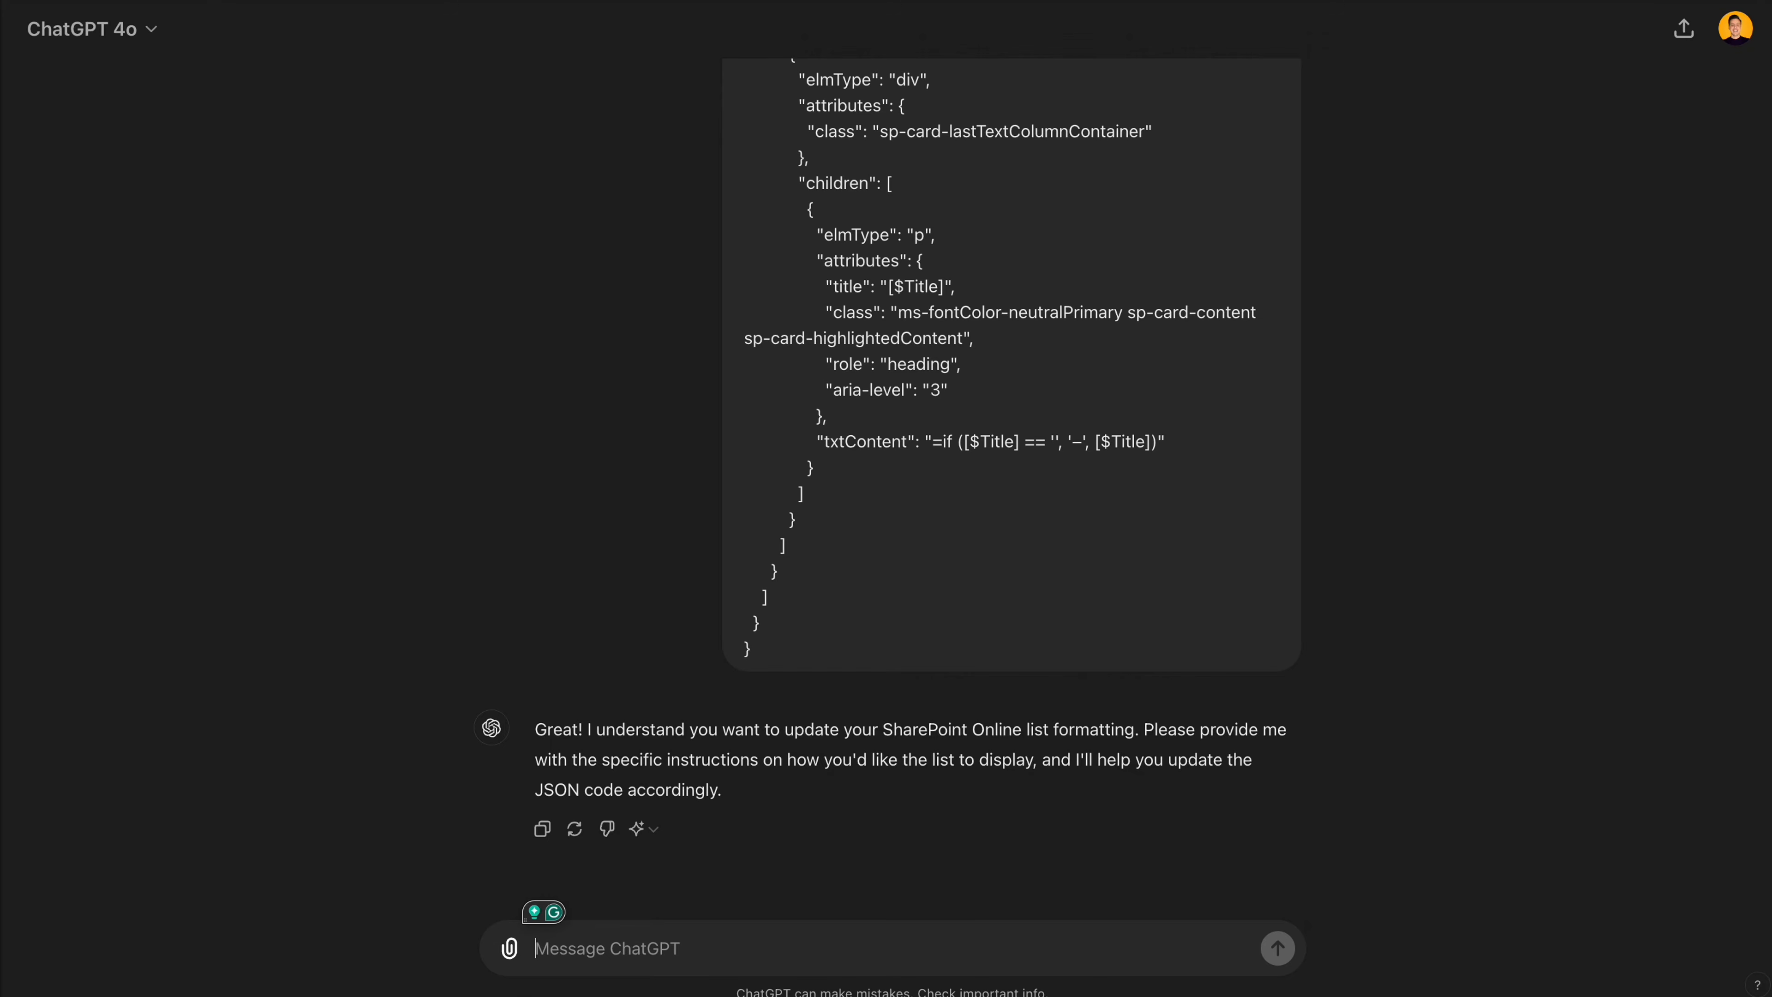
# - Ask ChatGPT to reduce the image and display the title to its right for every list item, and copy the returned JSON
pyautogui.write('Great')
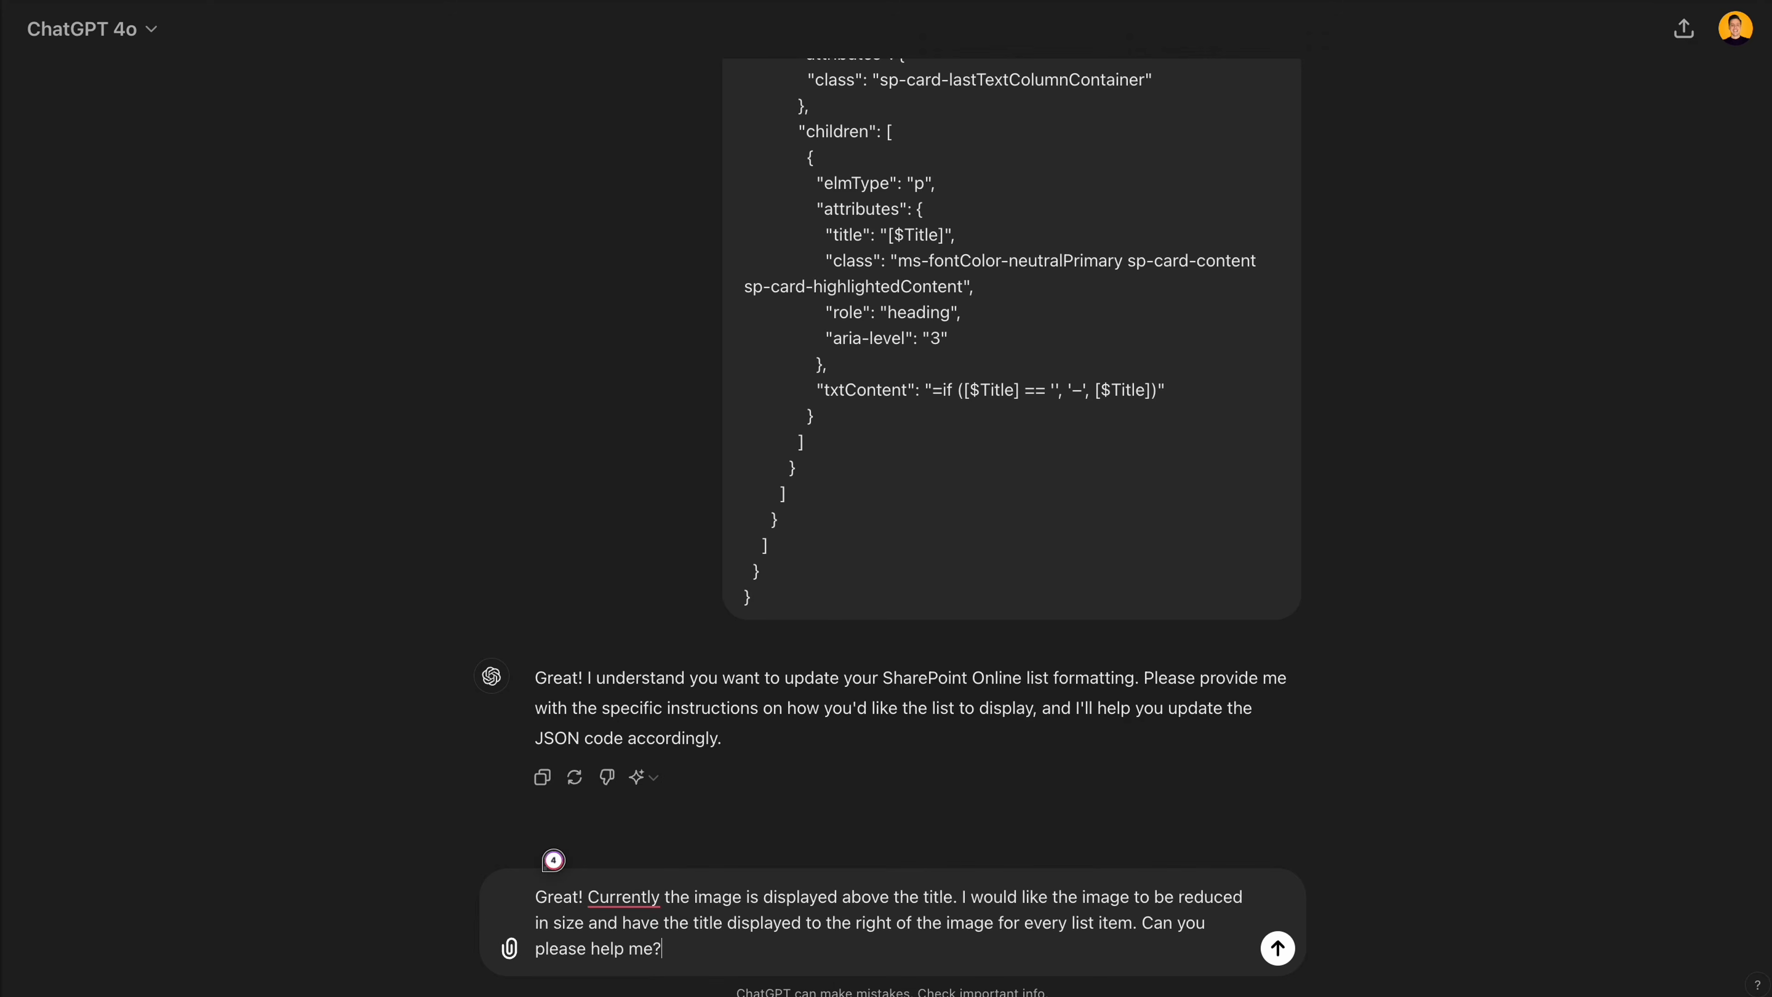
pyautogui.press('Return')
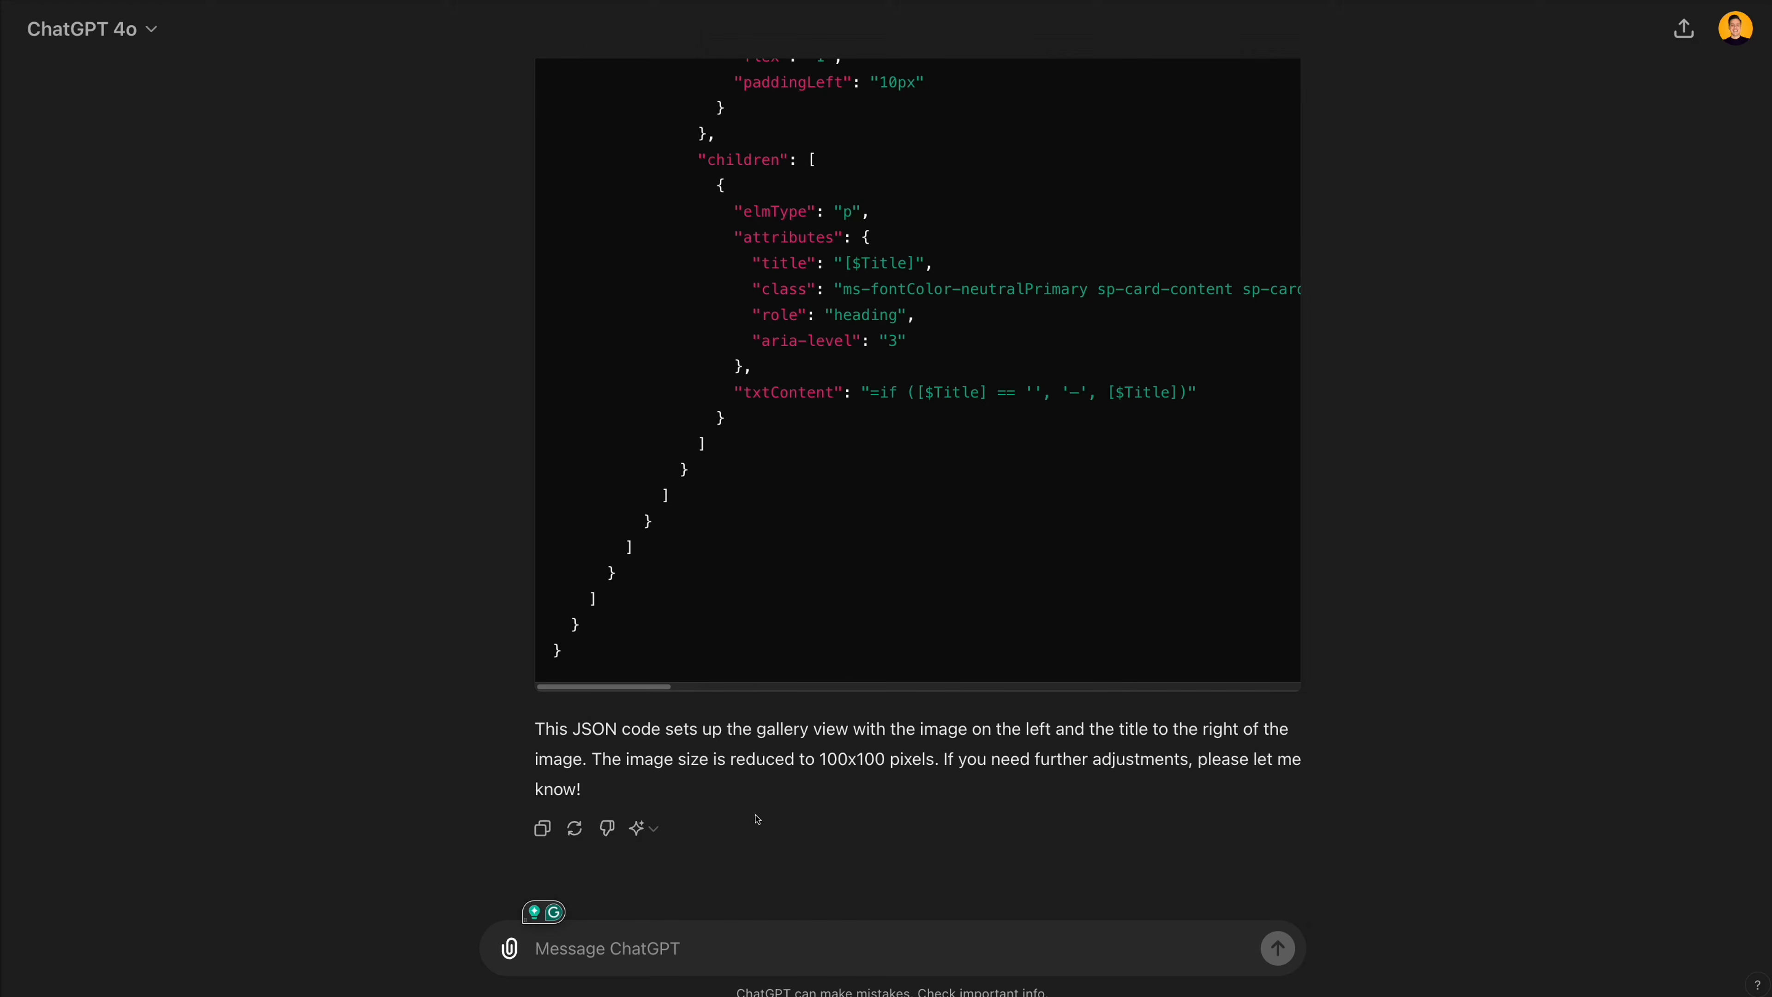
pyautogui.scroll(15, 1037, 526)
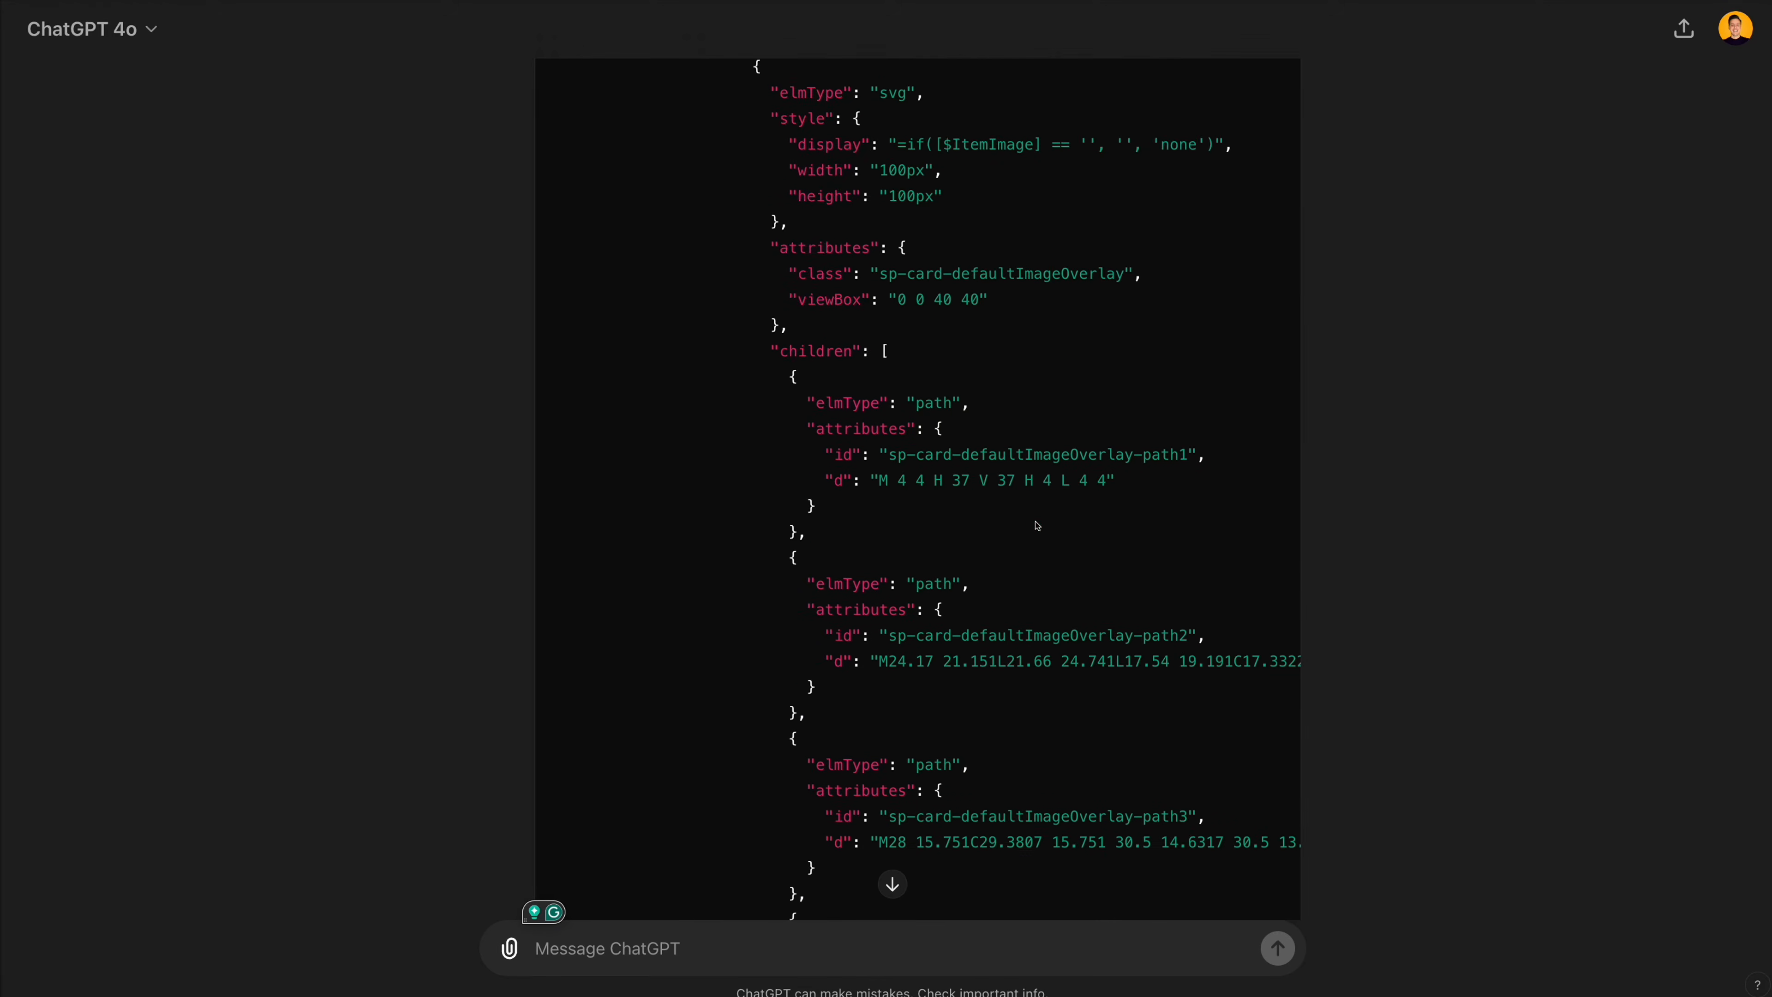
pyautogui.scroll(4, 1038, 525)
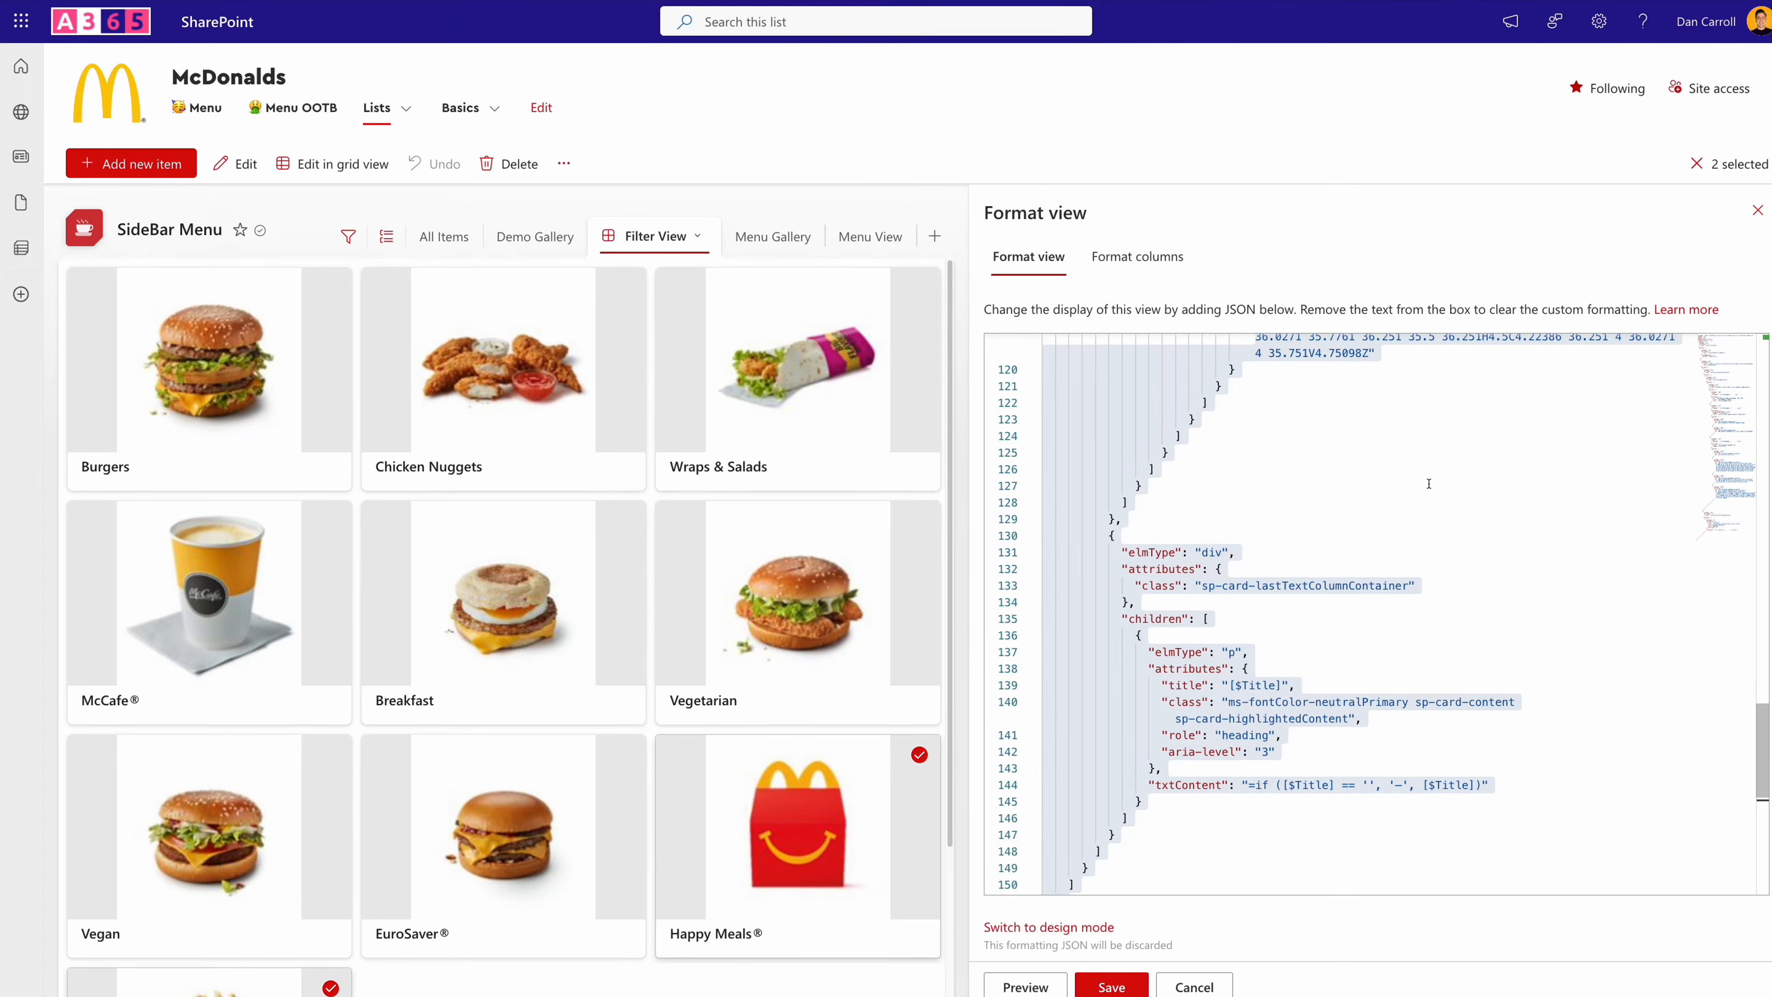
# - Switch to the SharePoint list, replace the Filter View's JSON with ChatGPT's code, and preview the formatting
pyautogui.hotkey('ctrl', 'a')
pyautogui.press('Delete')
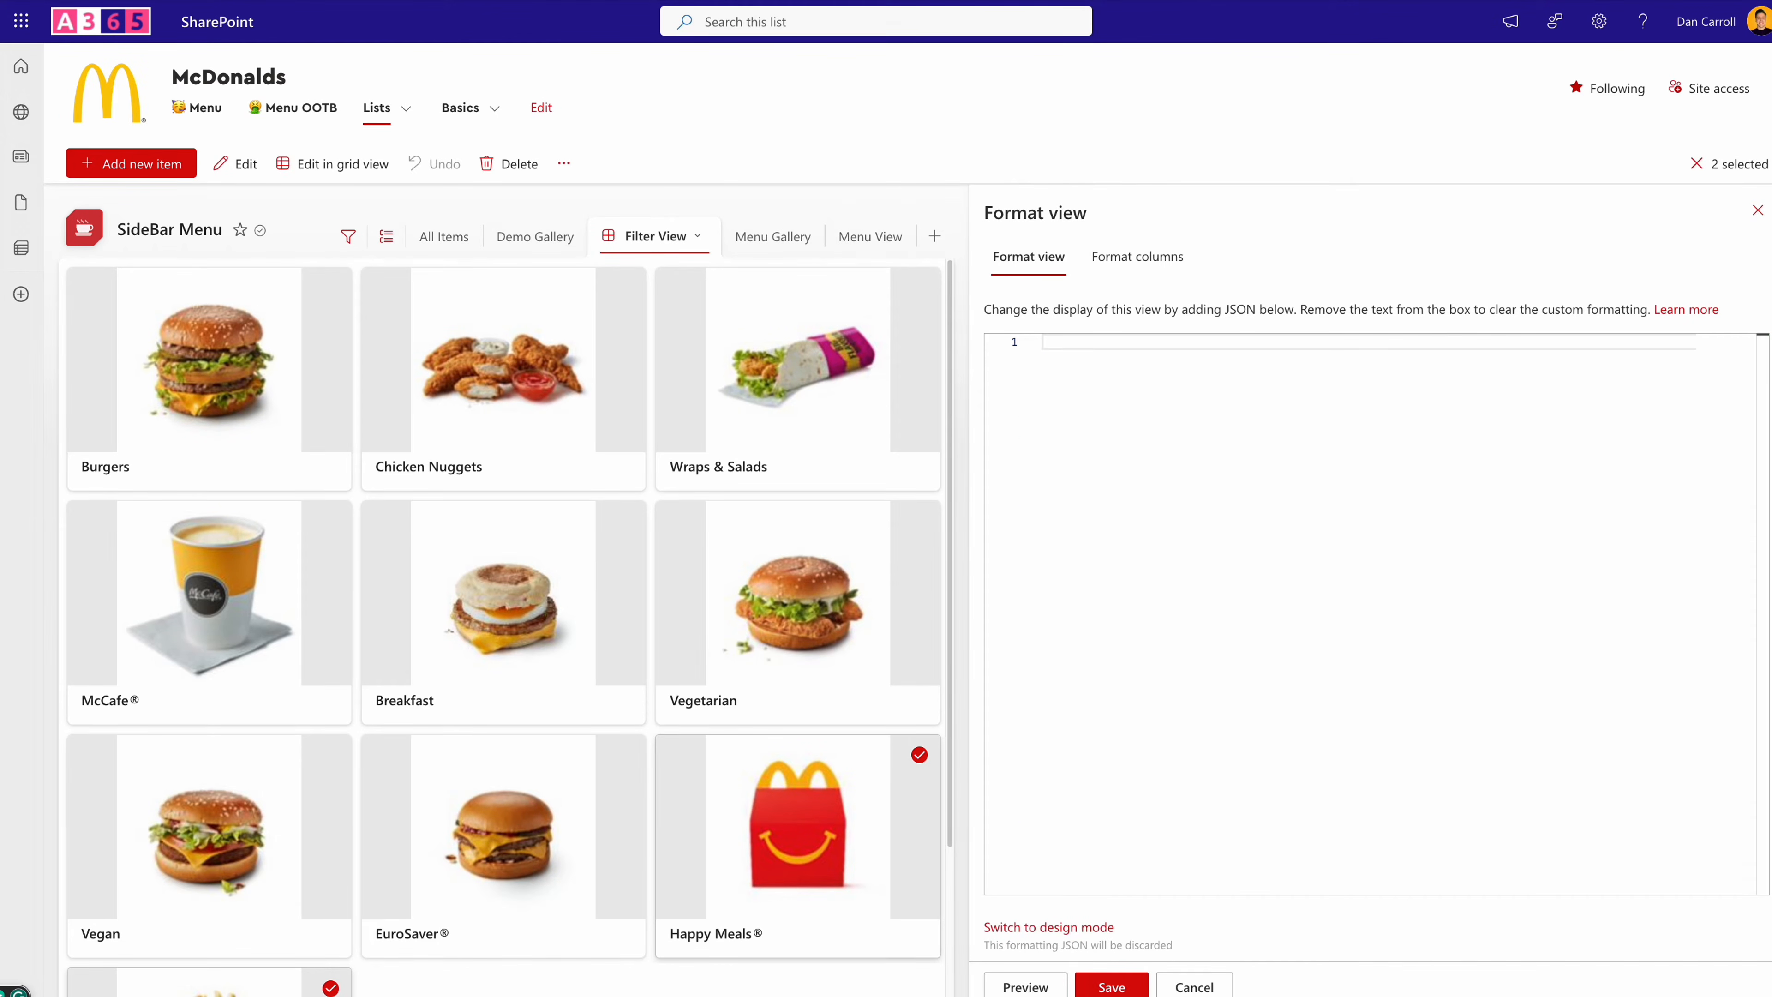
pyautogui.hotkey('ctrl', 'v')
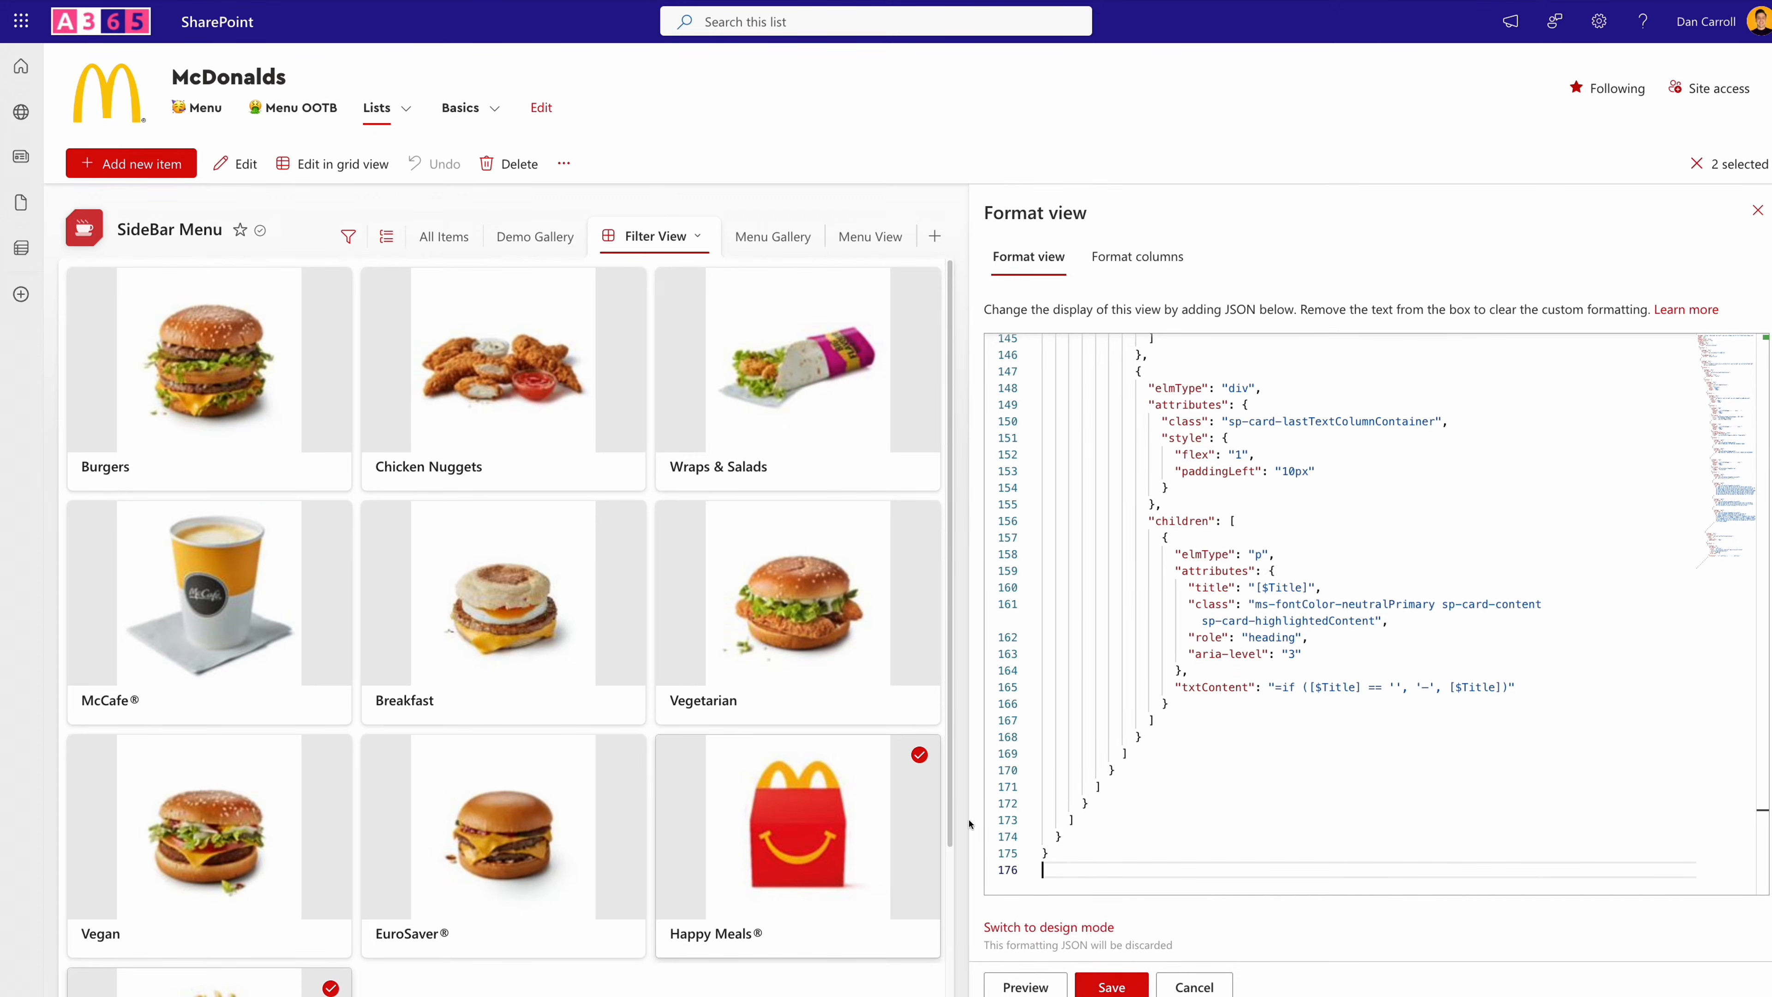
pyautogui.click(1022, 986)
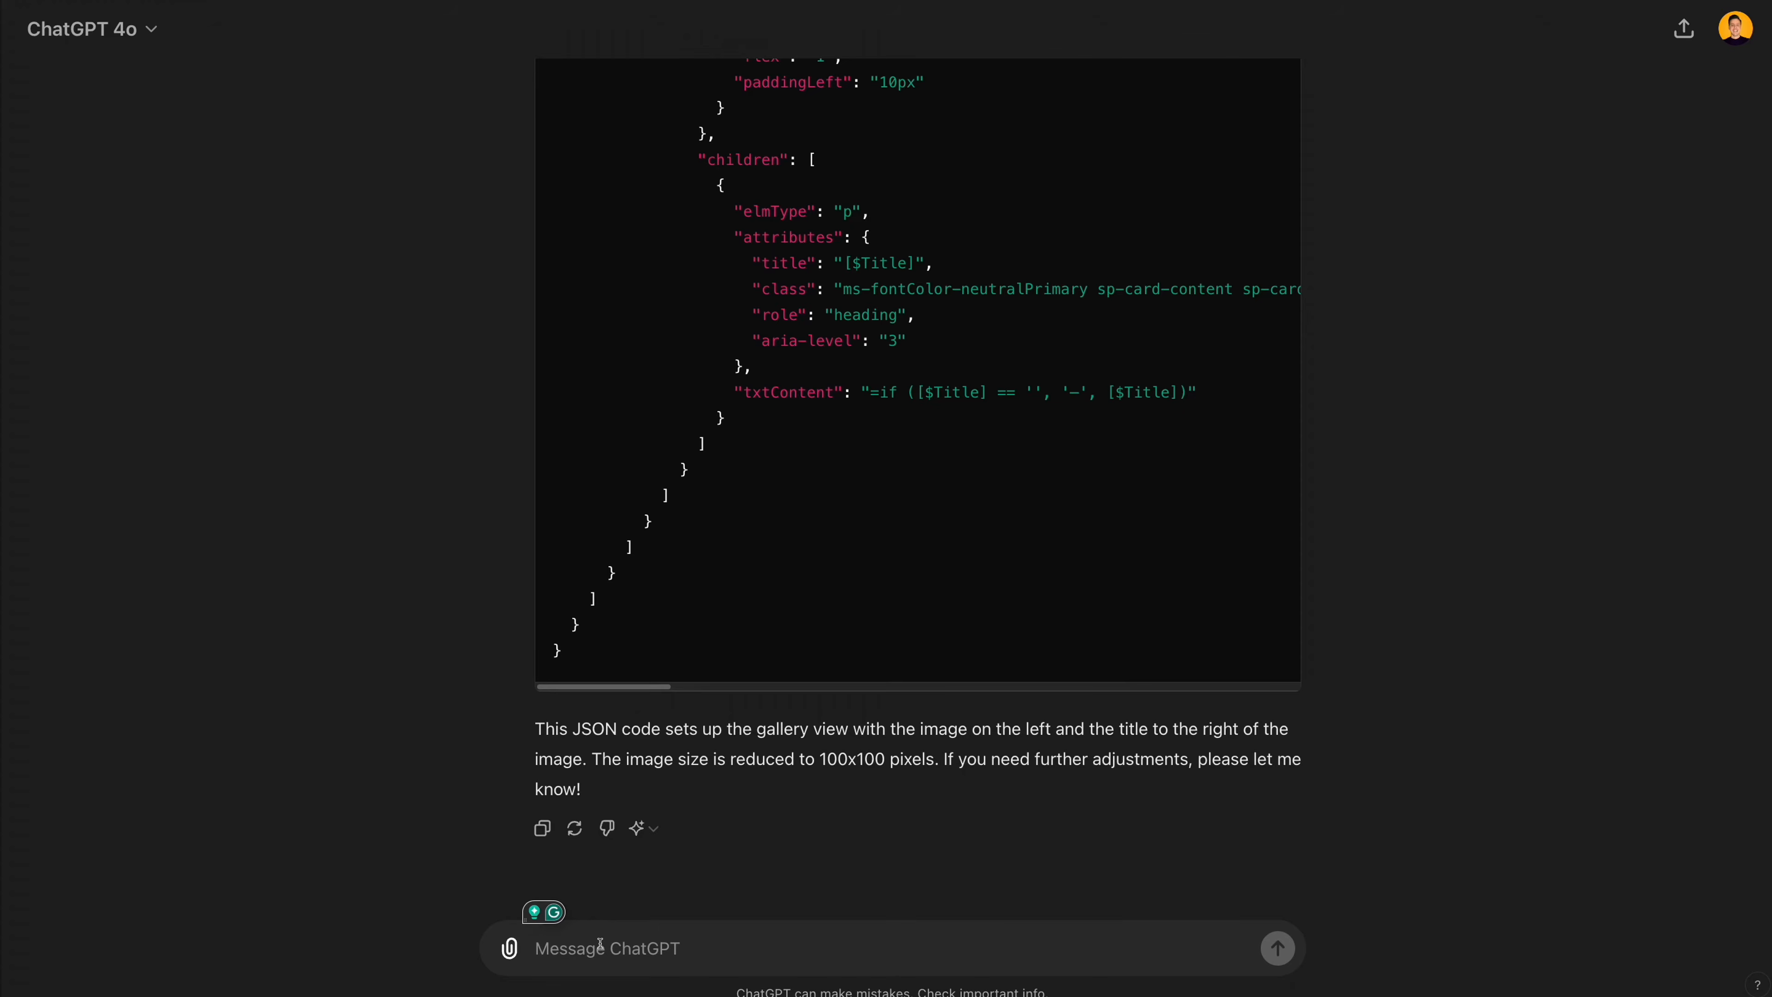
# - Tell ChatGPT the result was not what was wanted, asking for the entire card reduced and the title always right of the image
pyautogui.write('Thanks but th')
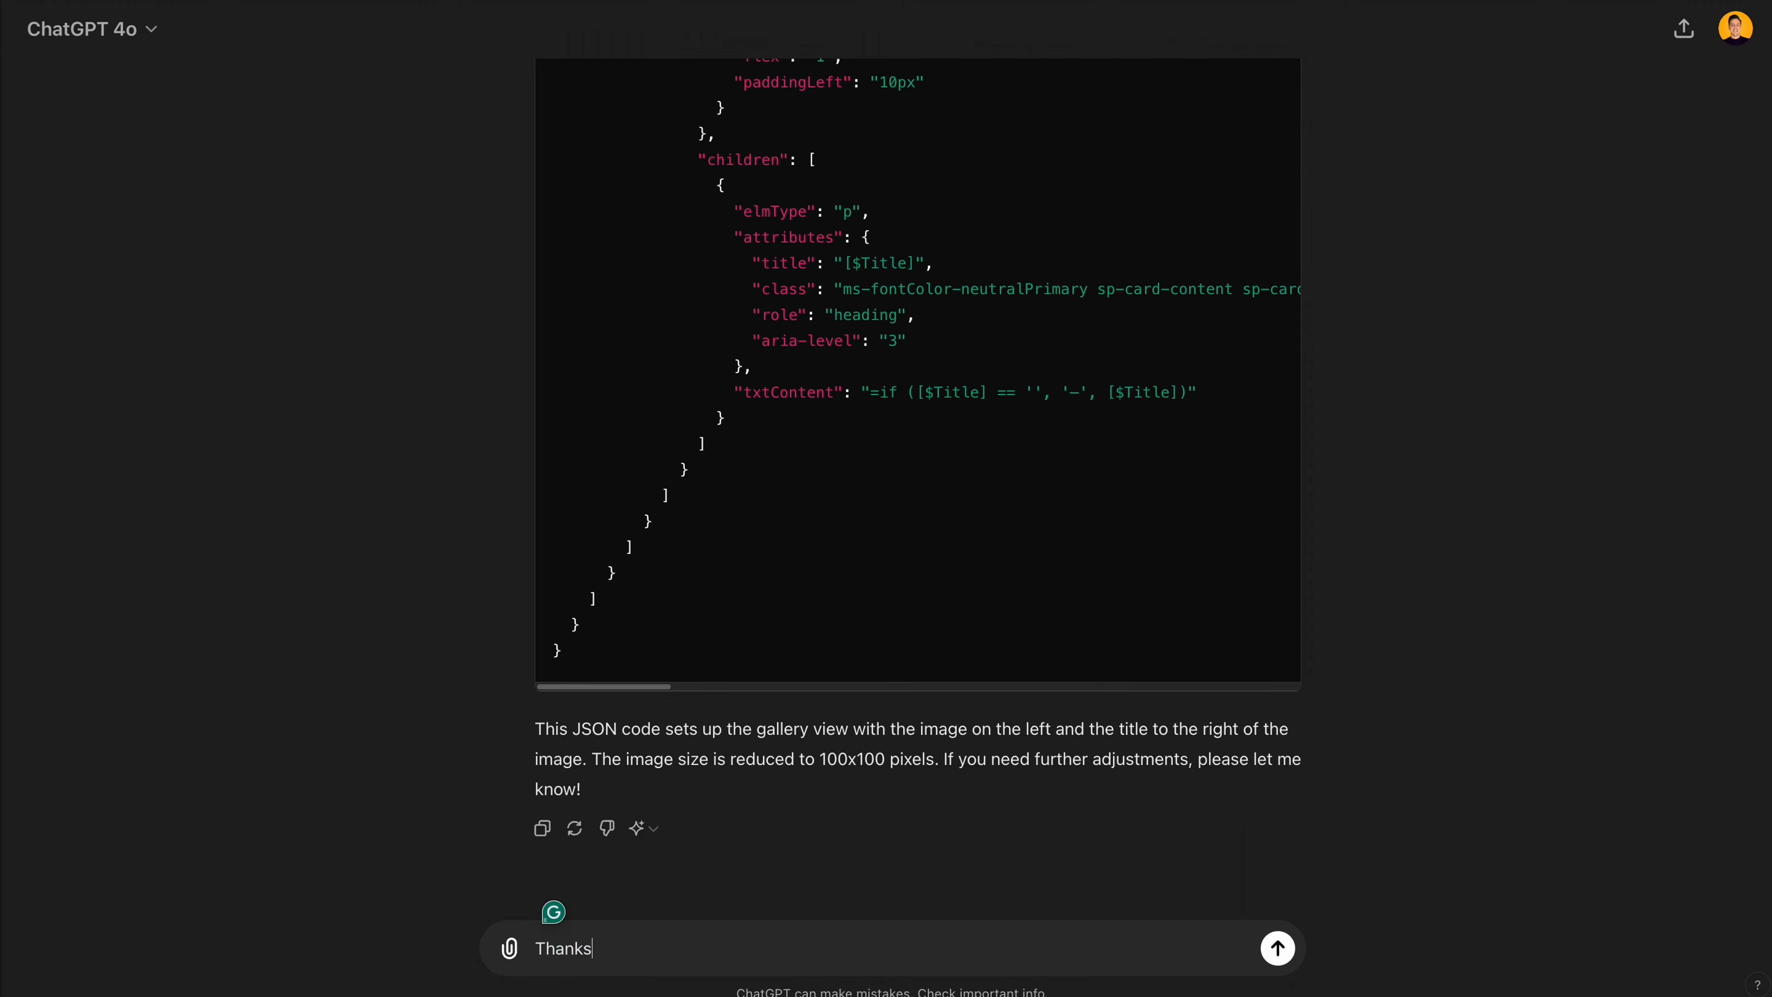
pyautogui.write('e result was not what I wanted. The list item is still the original size and only')
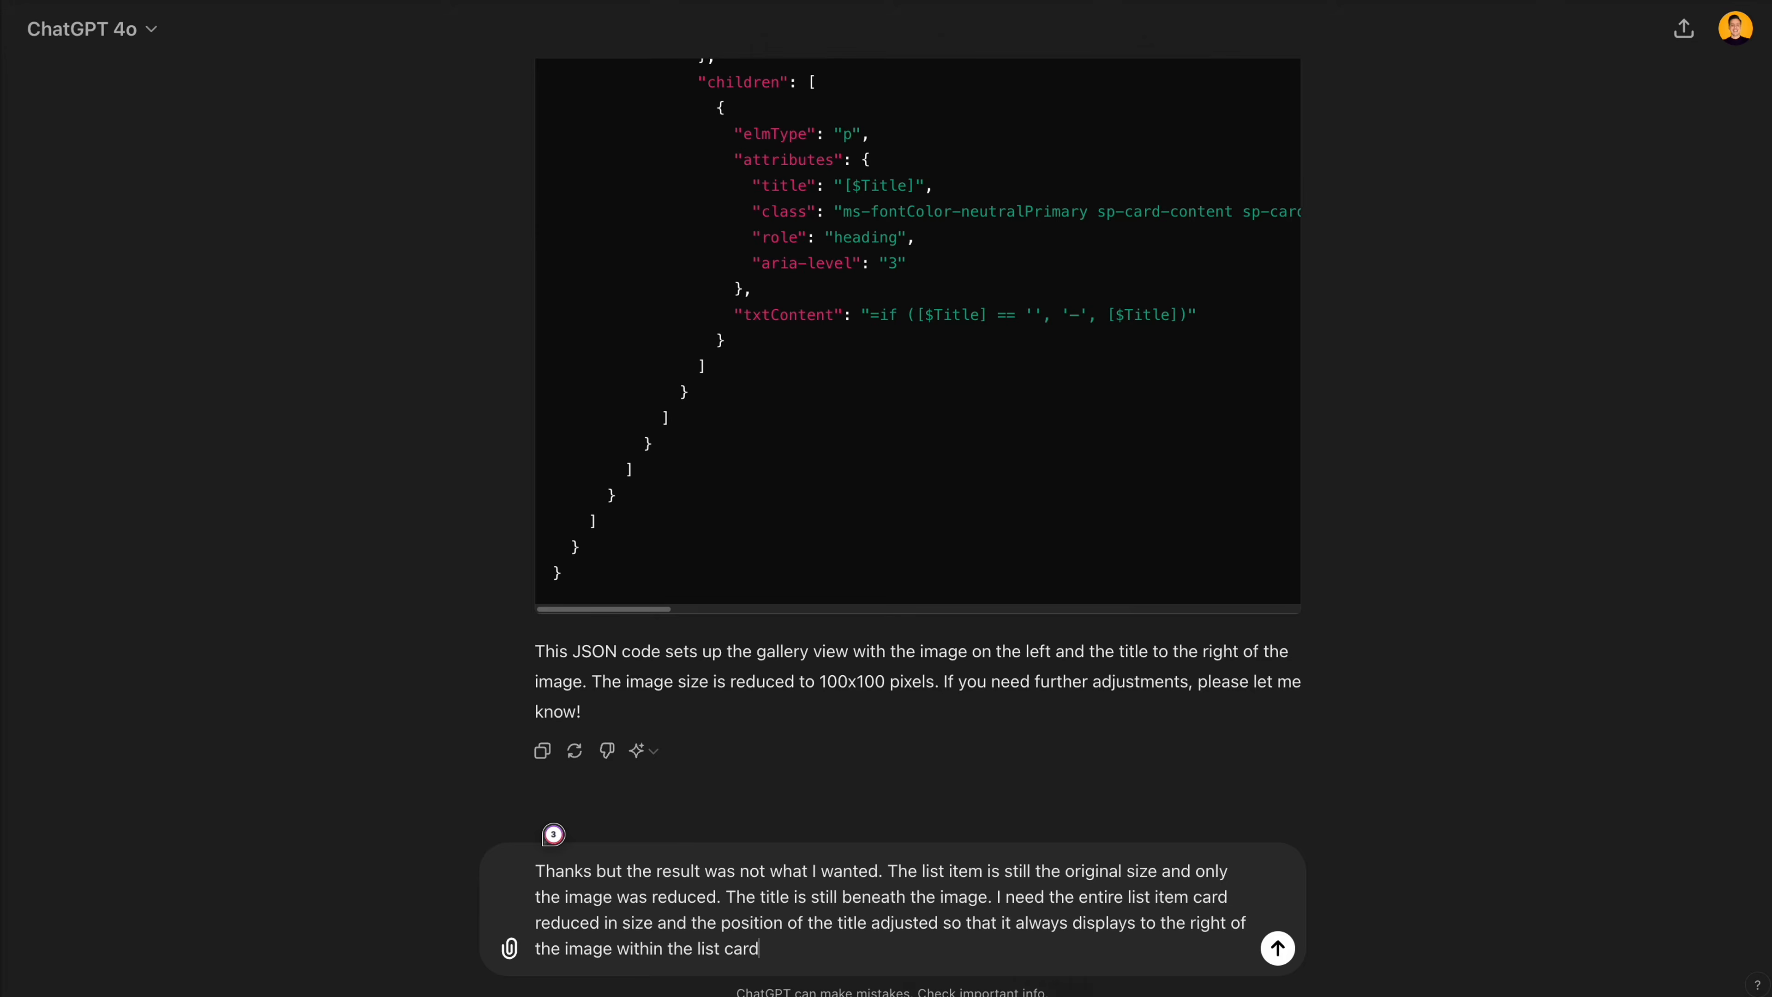
pyautogui.press('Return')
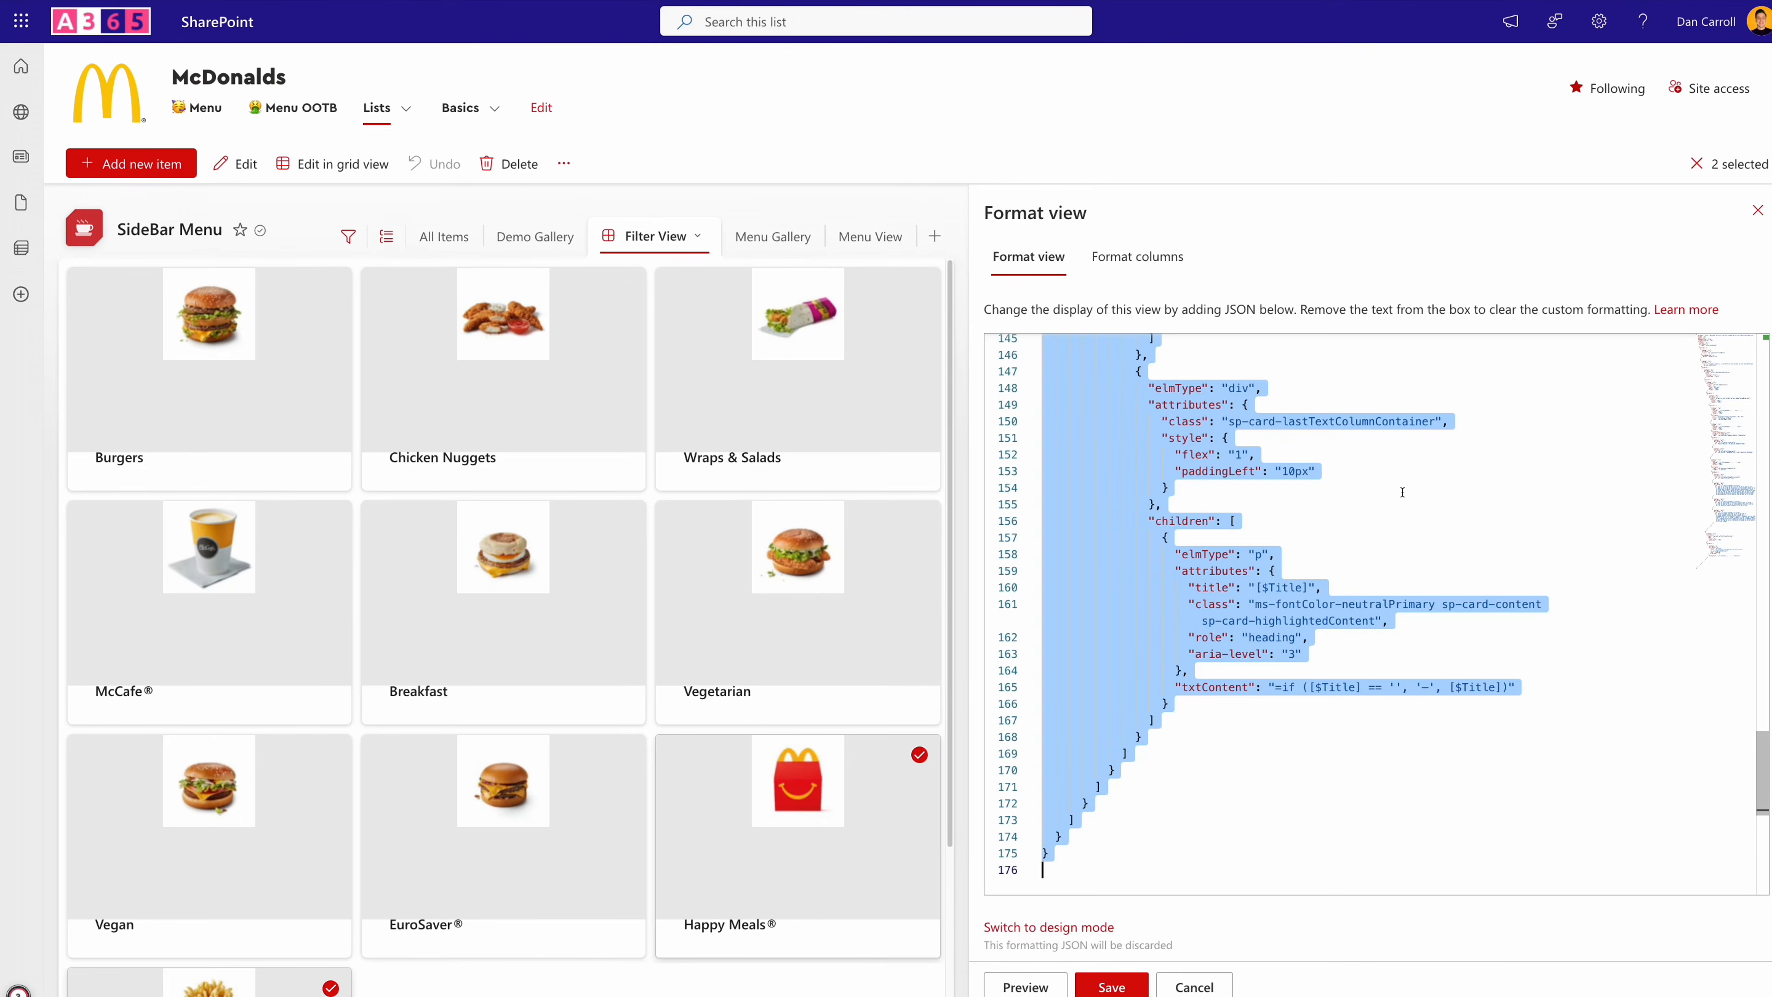
# - Replace the Filter View's JSON in the SharePoint list with ChatGPT's revised code for a height of 120 and width of 350, and preview it
pyautogui.press('Delete')
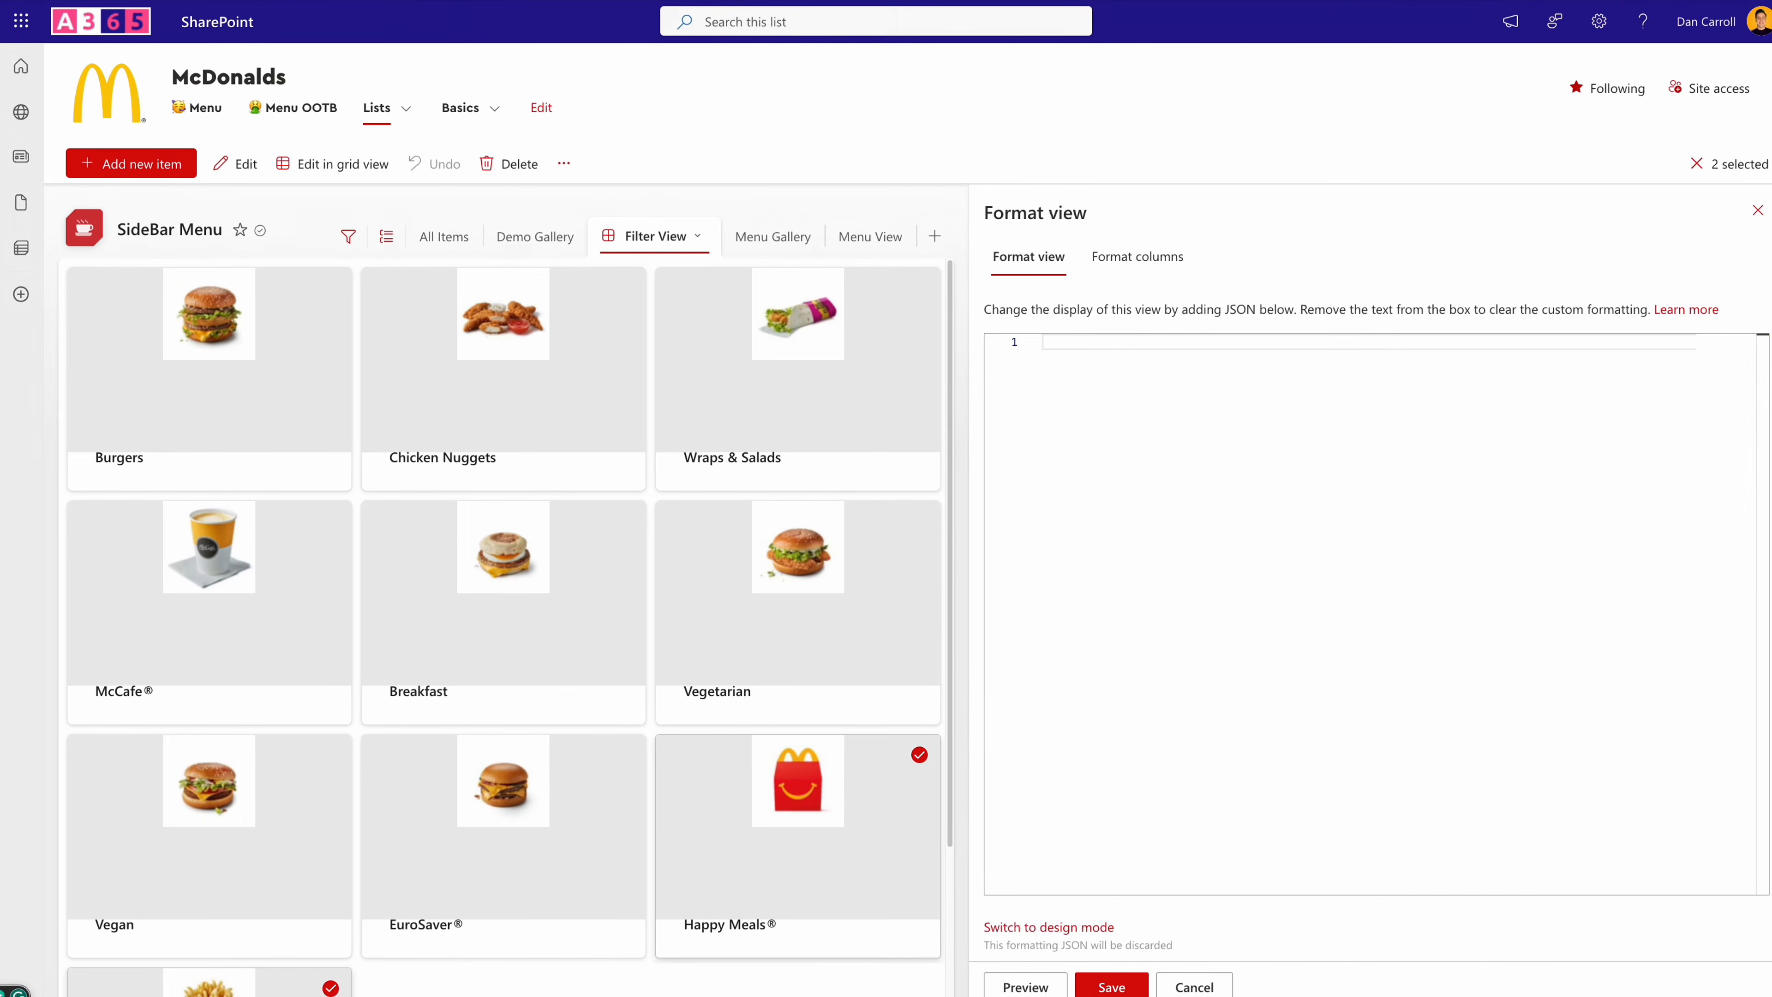
pyautogui.hotkey('ctrl', 'v')
pyautogui.click(1030, 985)
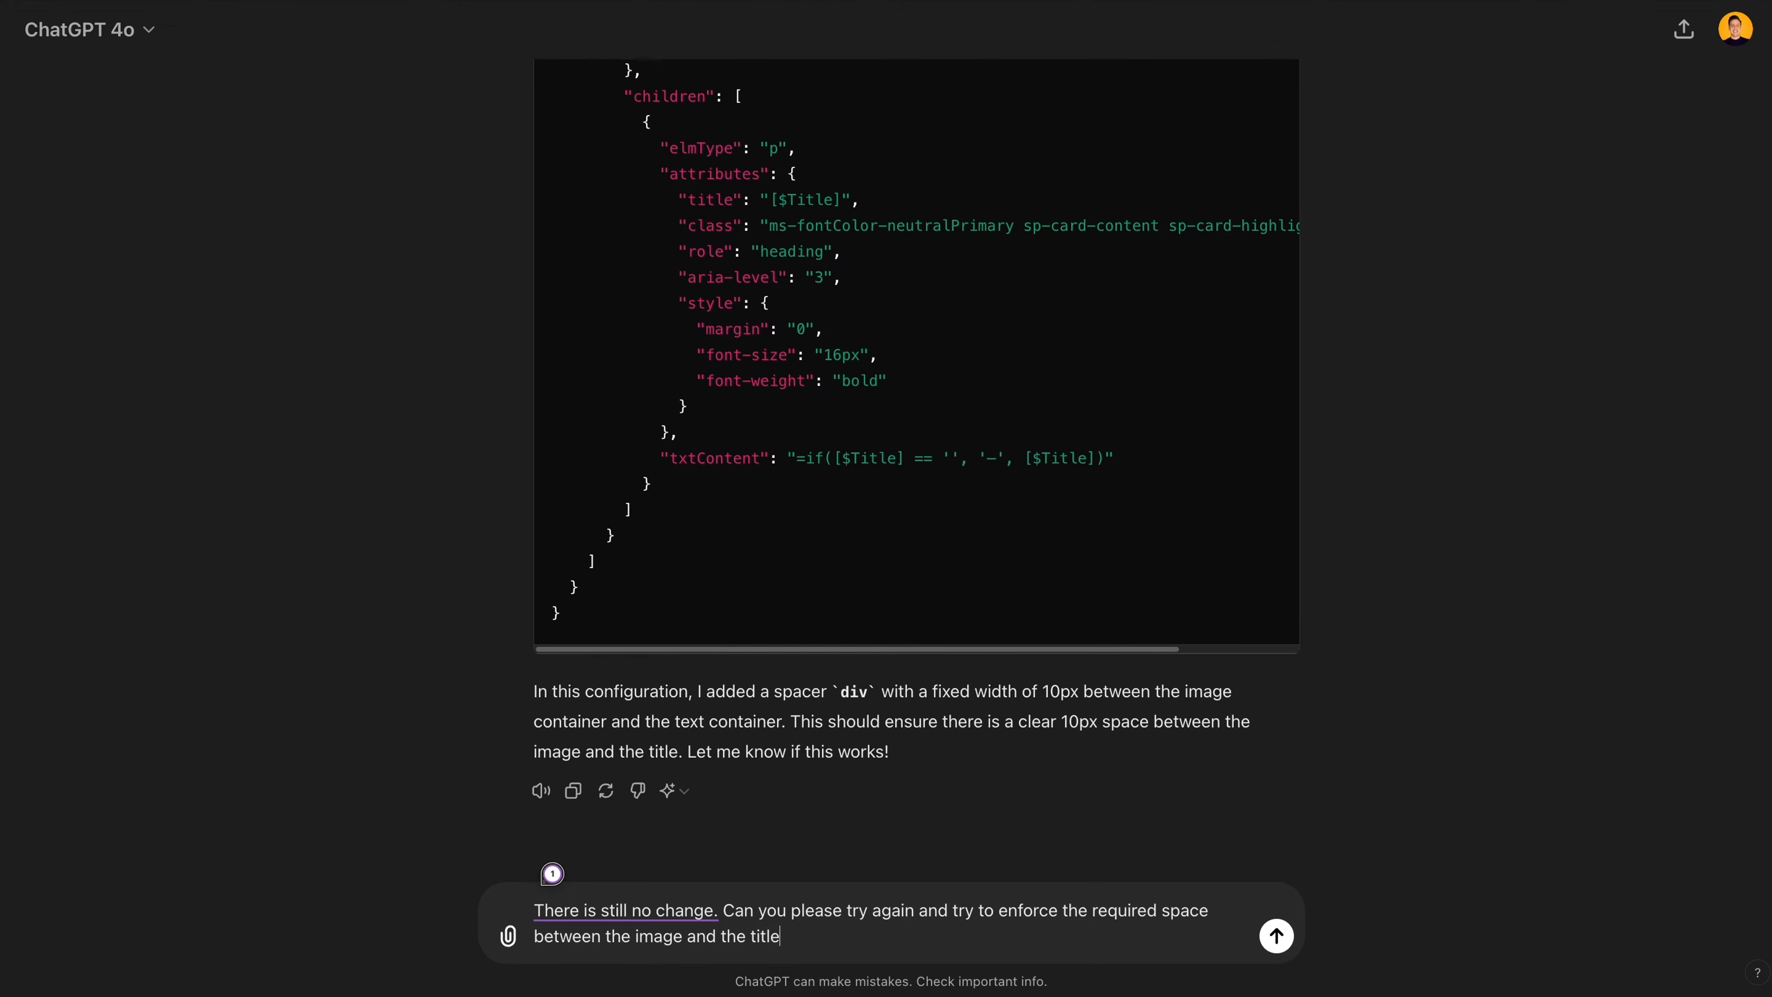
# - Add "Please act like a SharePoint Online JSON code master" to the ChatGPT spacing request, send it, and go to the start of the returned JSON
pyautogui.write('. Please act like a SharePoint Online JSON code master')
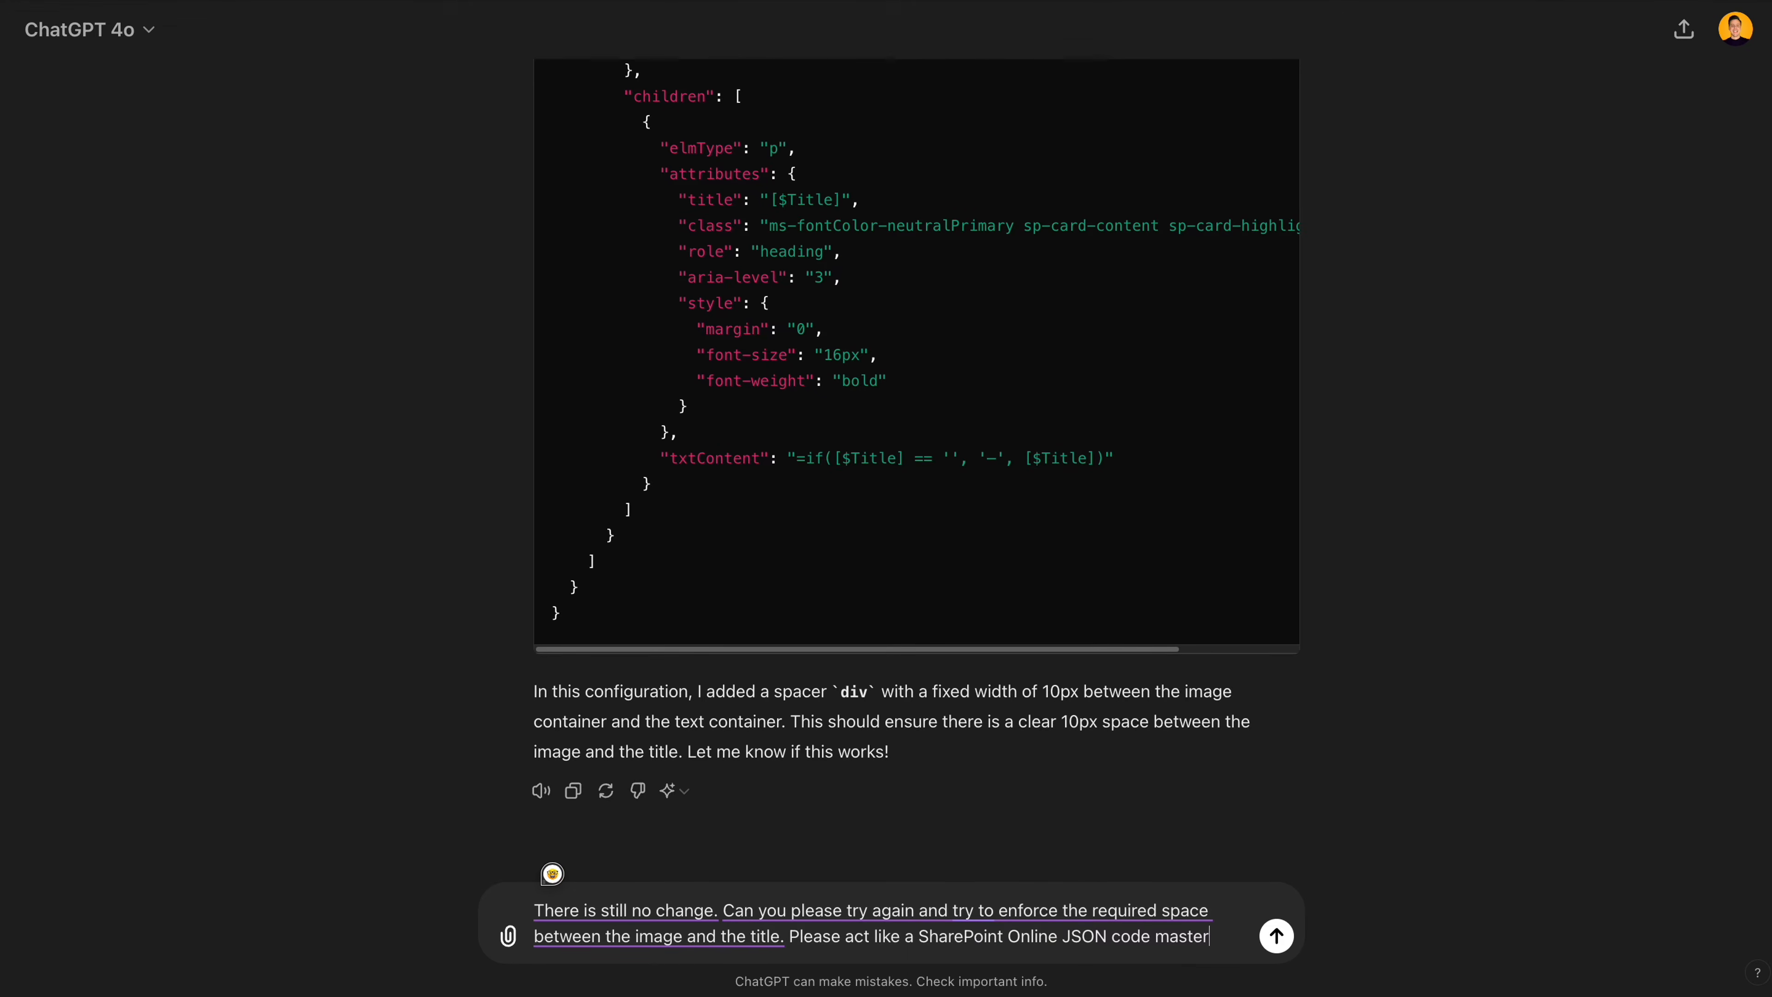
pyautogui.press('Return')
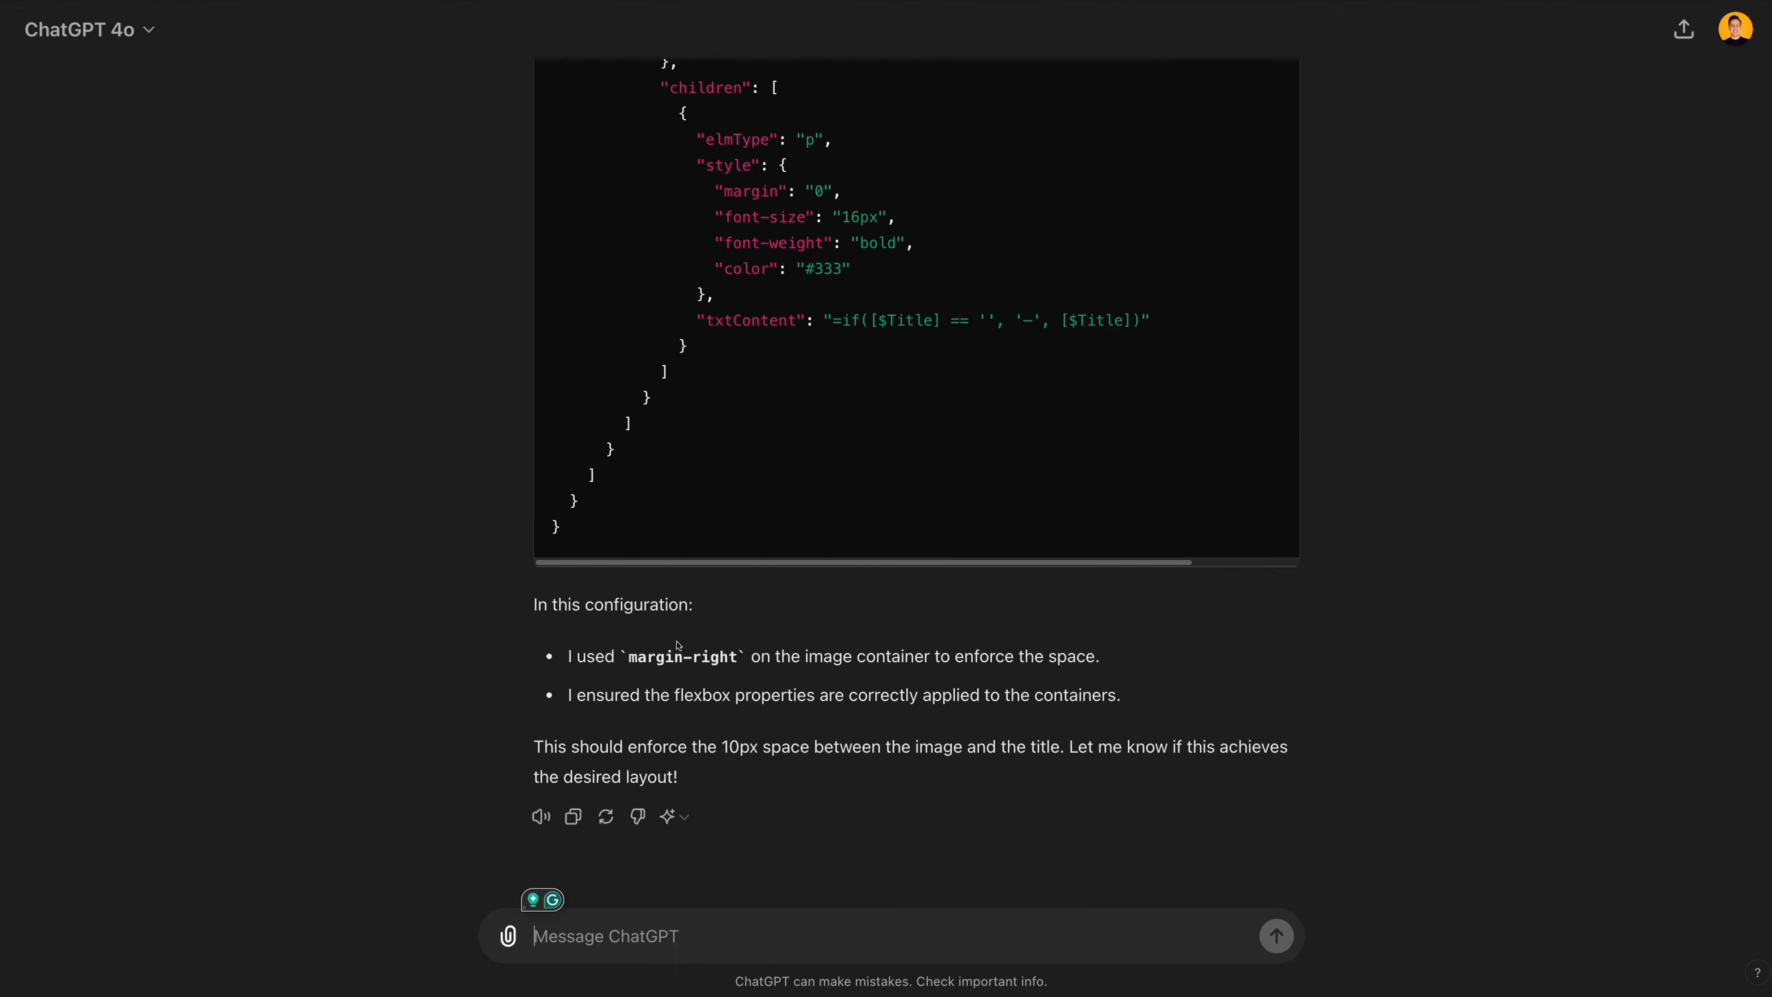
pyautogui.scroll(8, 834, 677)
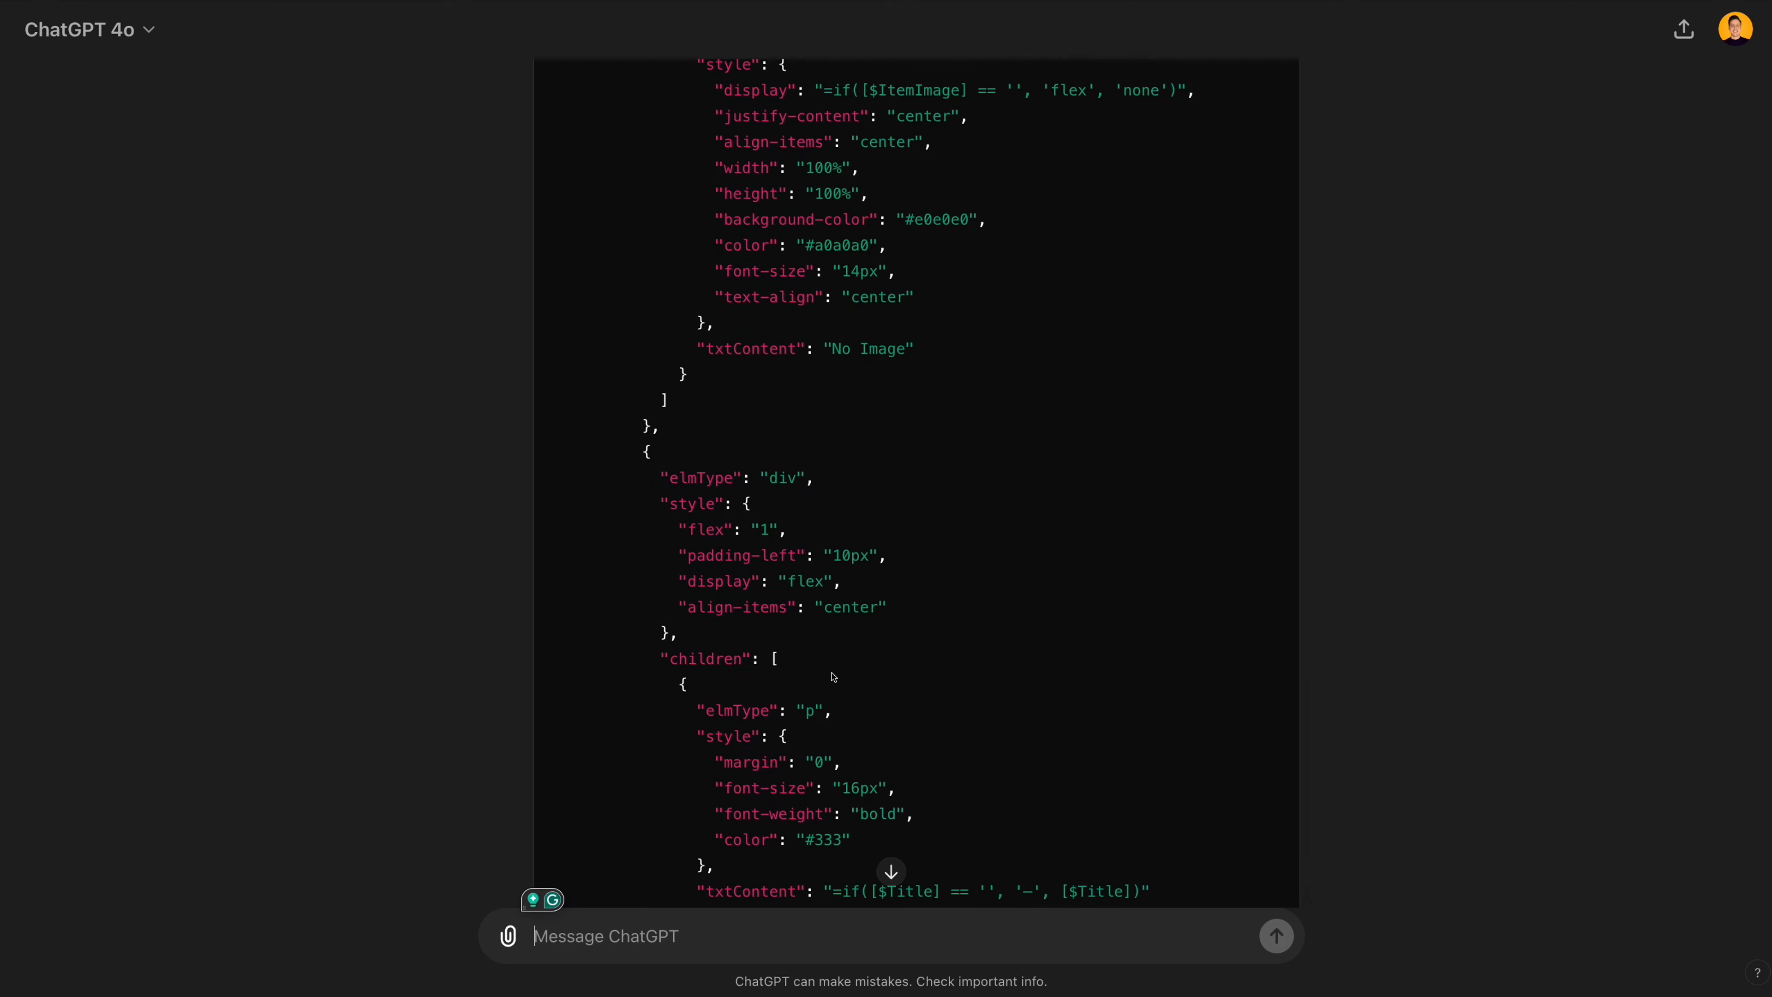
pyautogui.scroll(15, 834, 677)
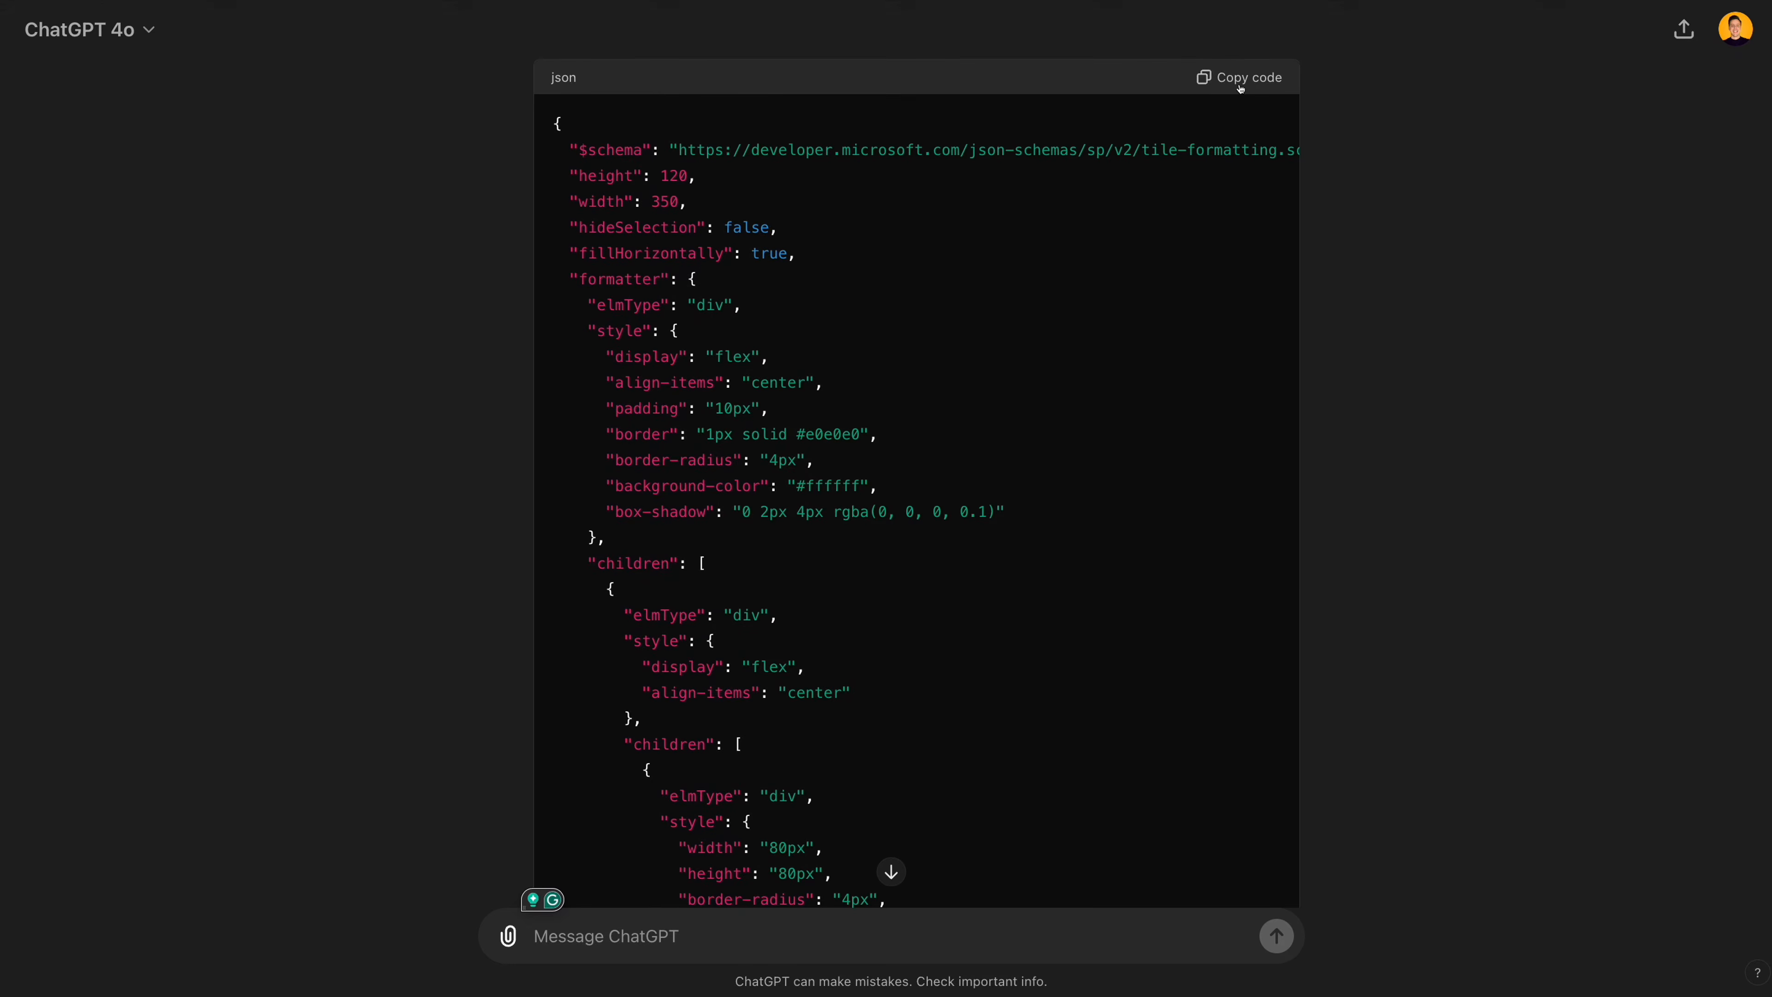
# - Copy ChatGPT's latest JSON, replace the Filter View's formatting code with it in the SharePoint list, and preview the result
pyautogui.click(1240, 77)
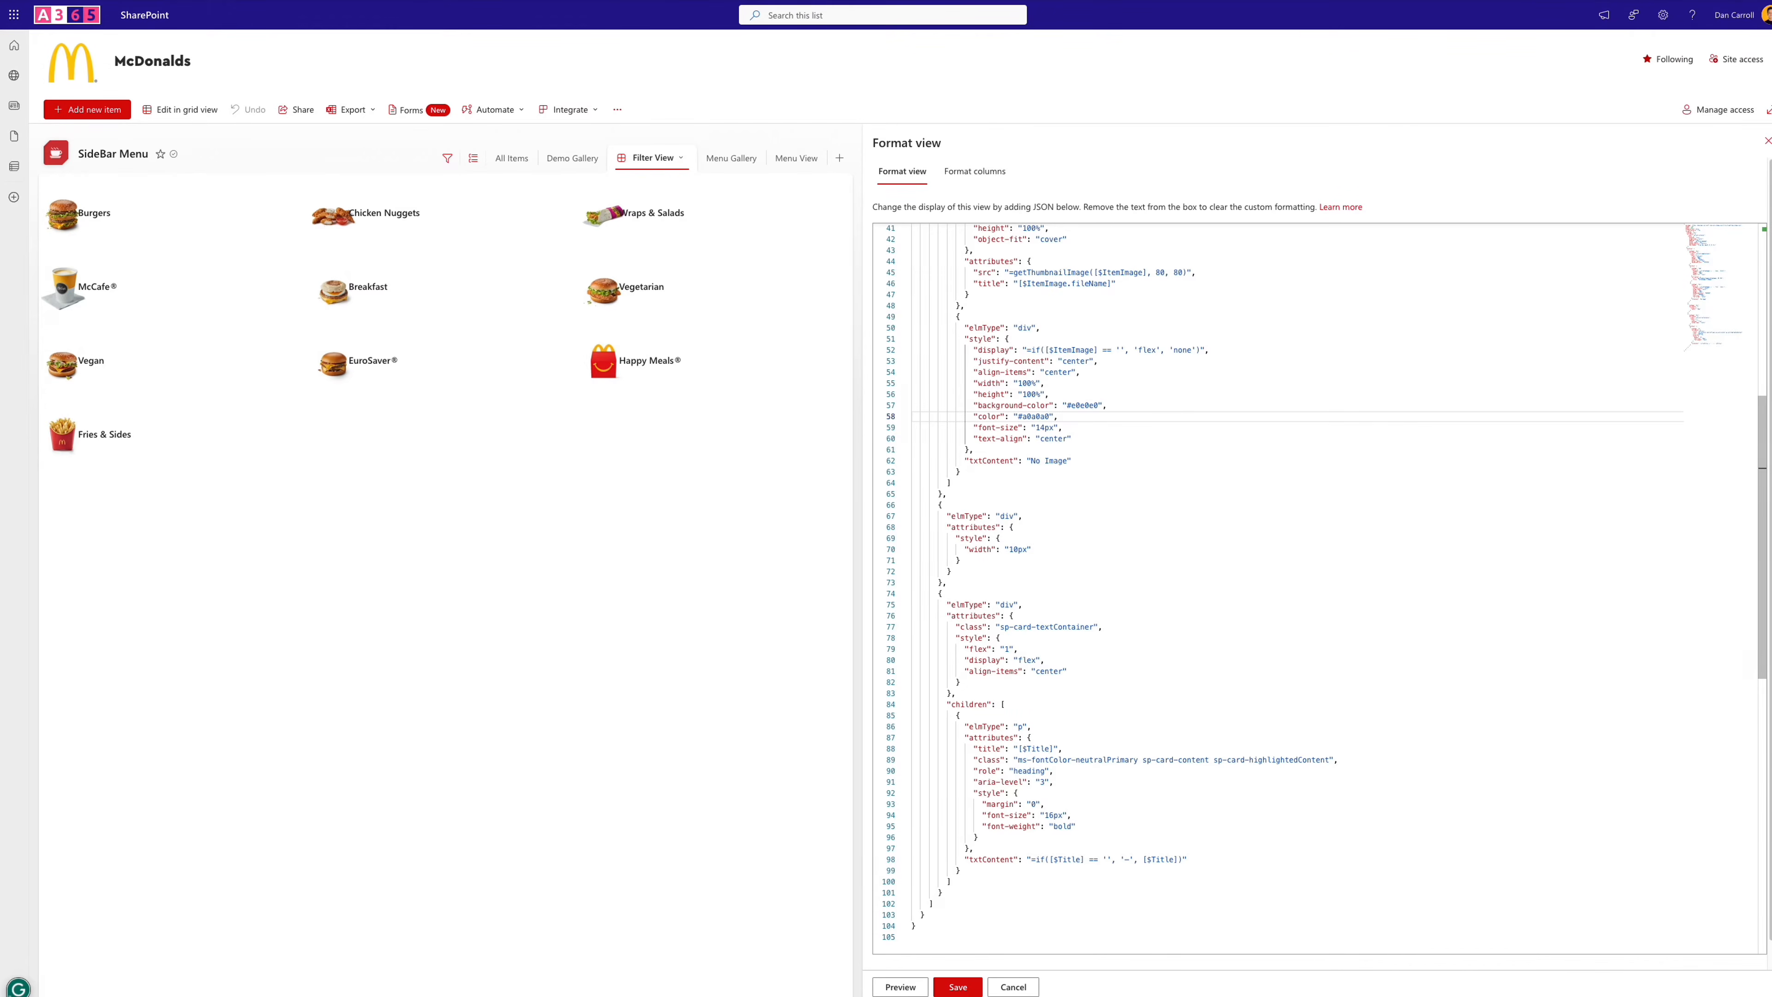
pyautogui.hotkey('ctrl', 'a')
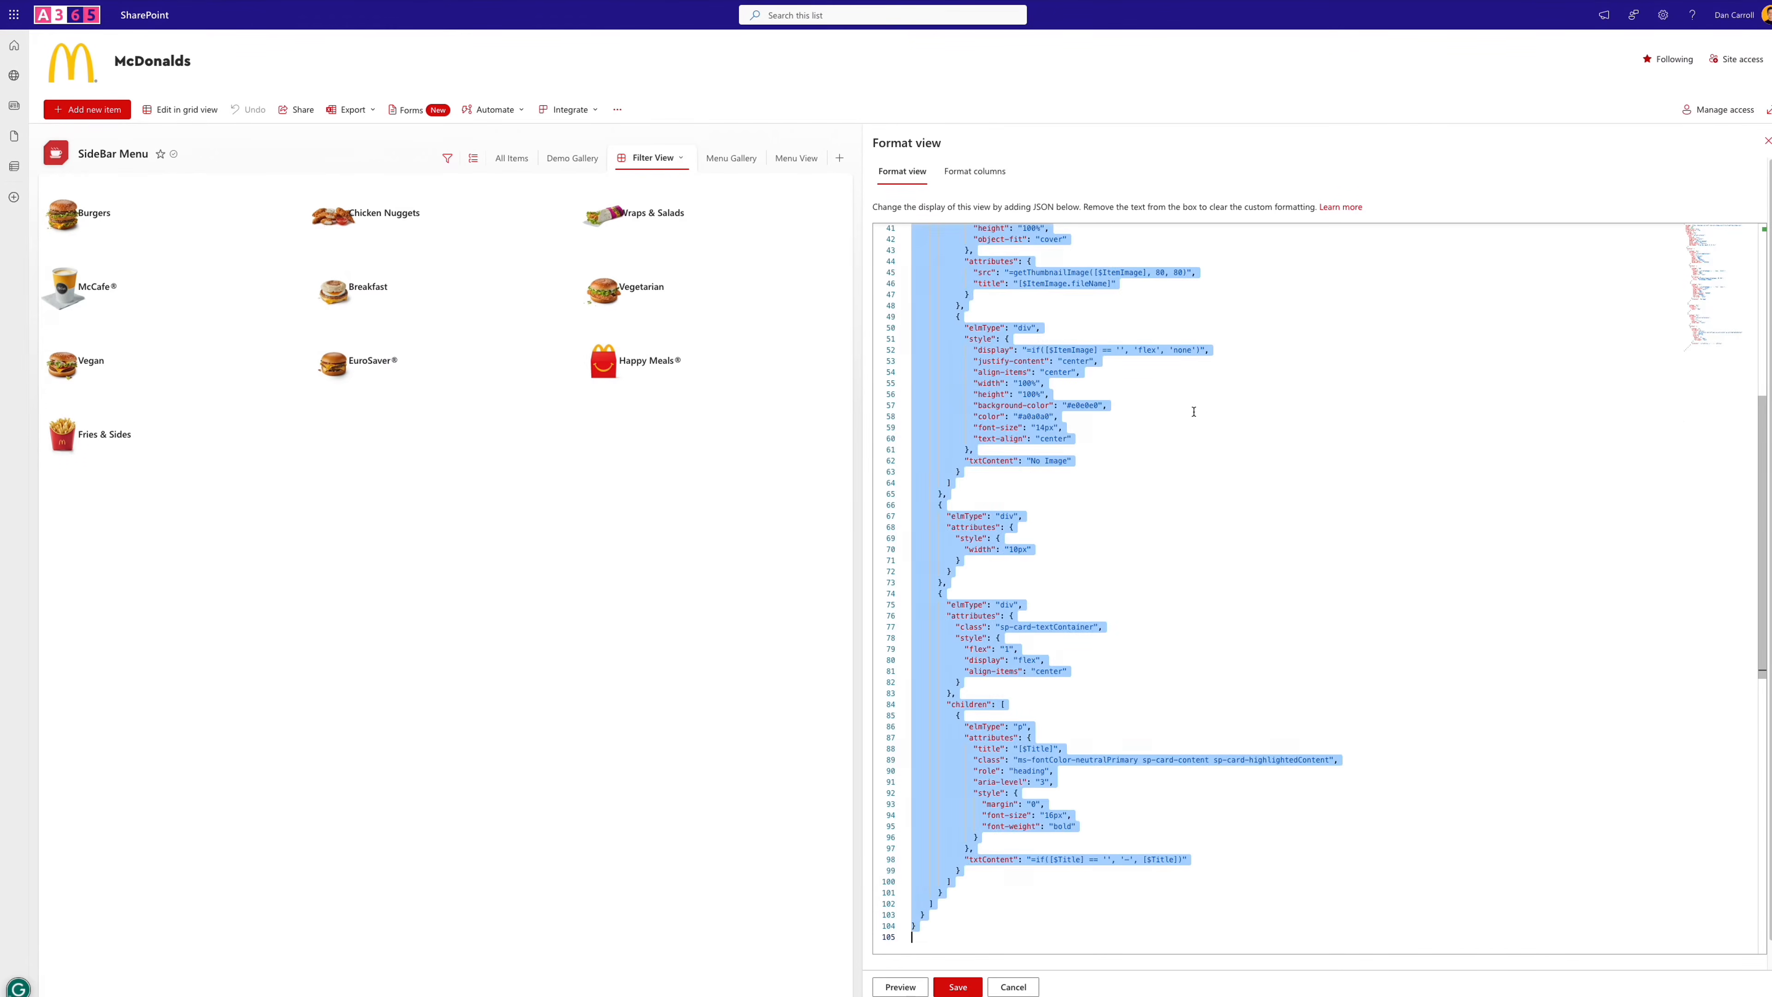
pyautogui.press('Delete')
pyautogui.hotkey('ctrl', 'v')
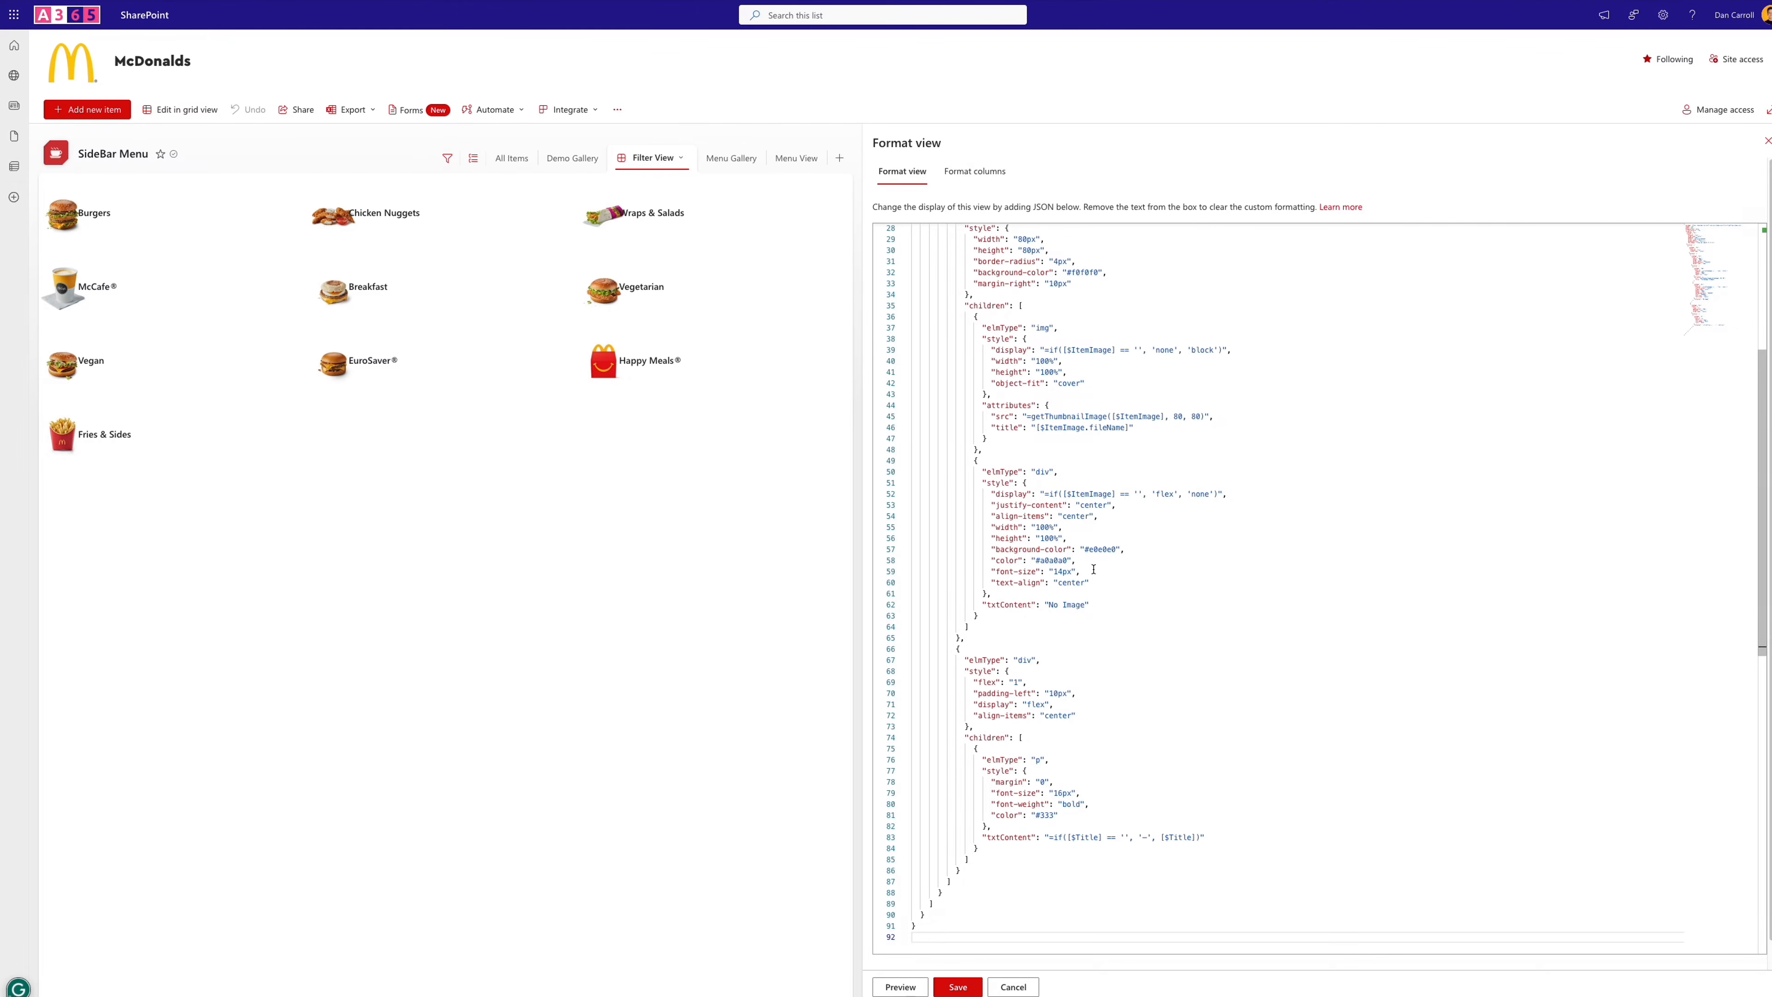
pyautogui.click(900, 986)
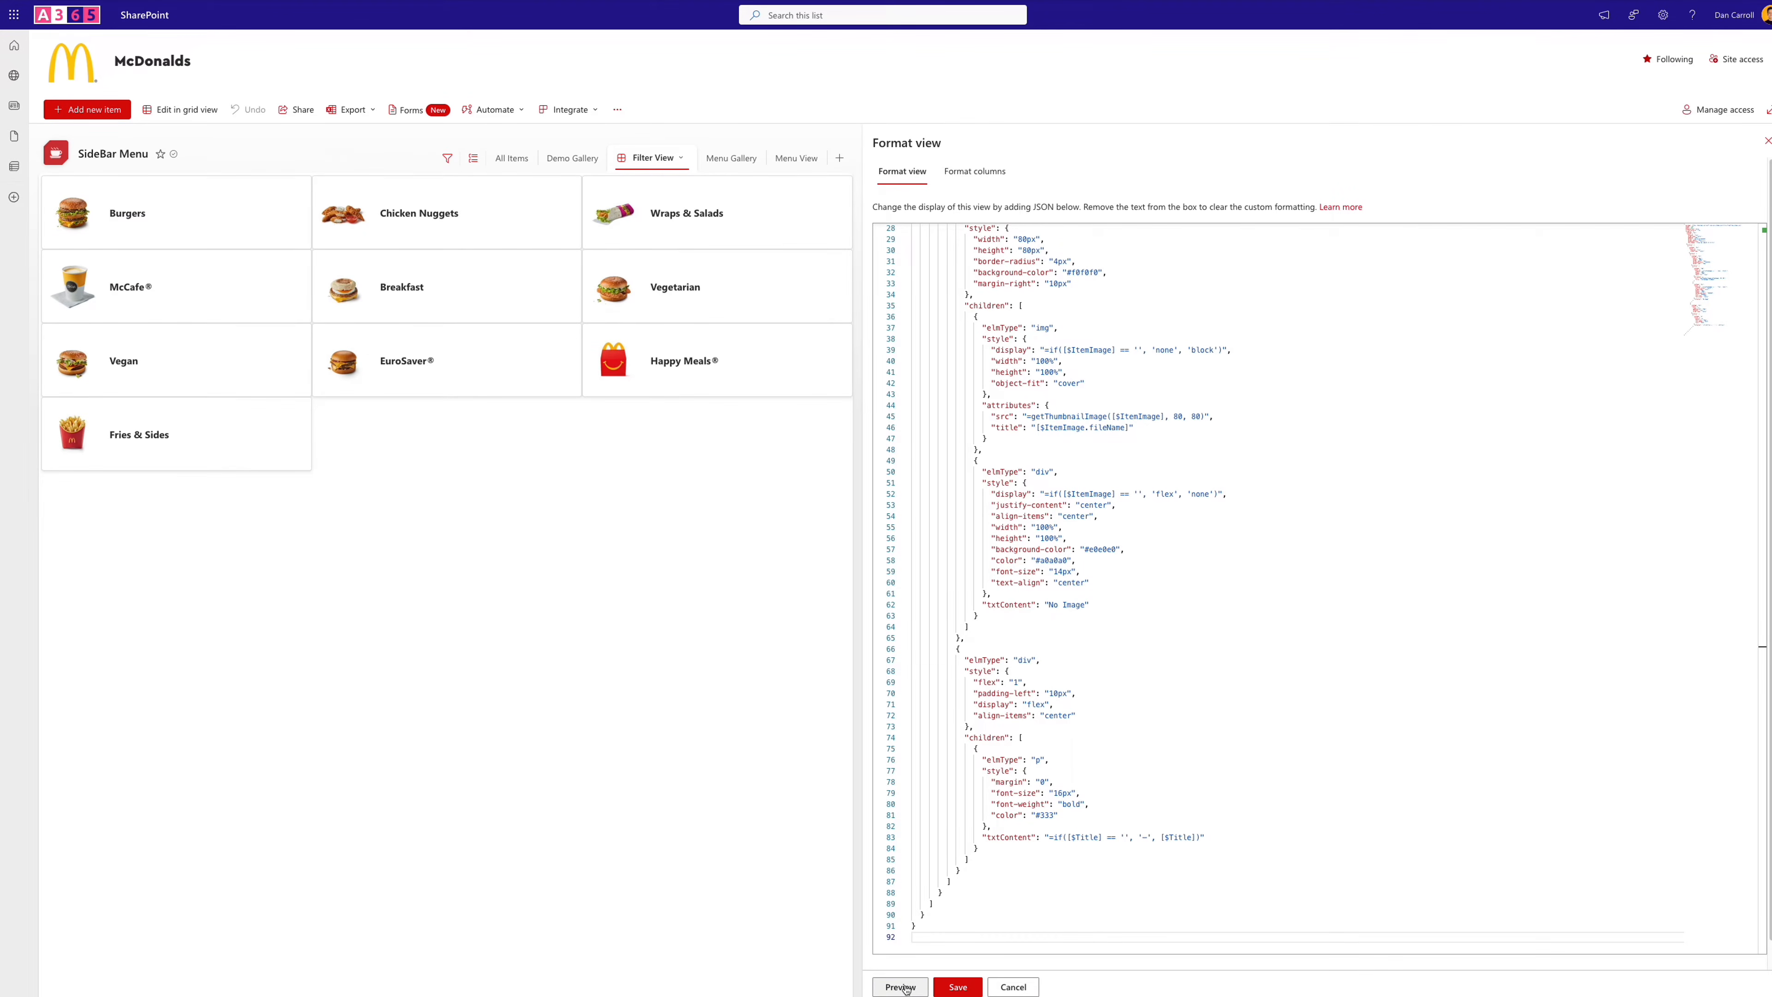
# - Set the outer card's border width and border-radius to 0px in the Filter View JSON
pyautogui.scroll(1, 1327, 560)
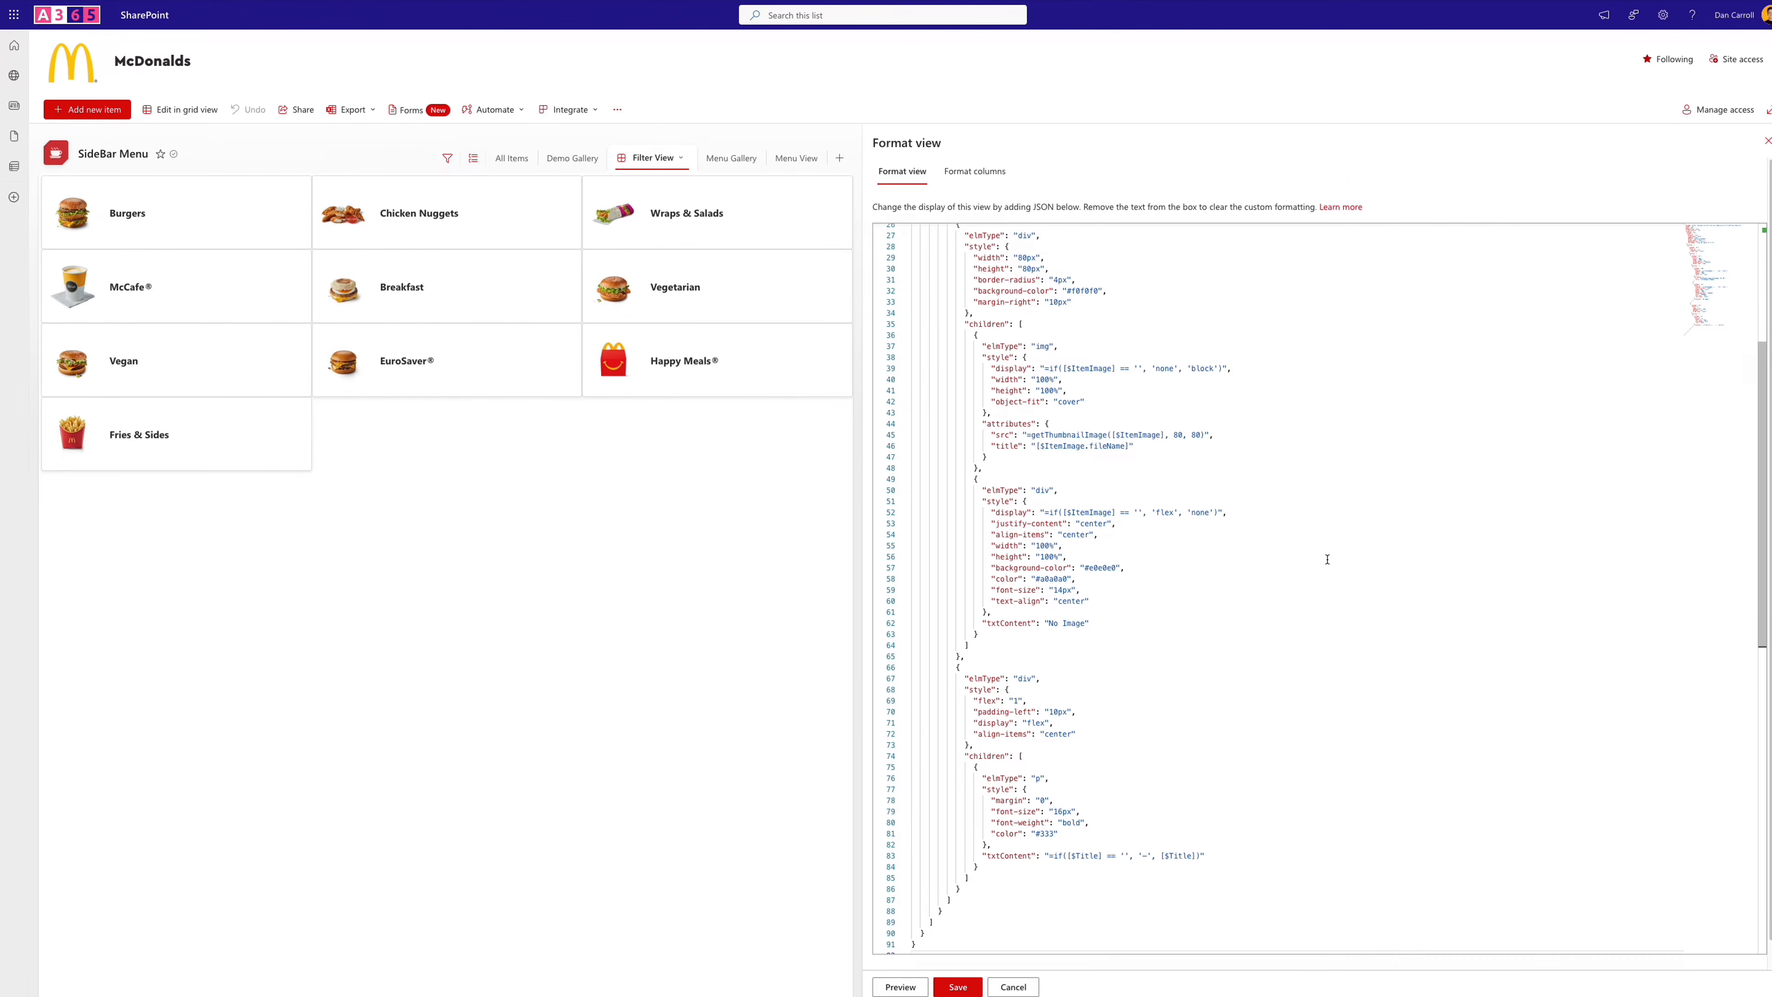
pyautogui.scroll(6, 1121, 582)
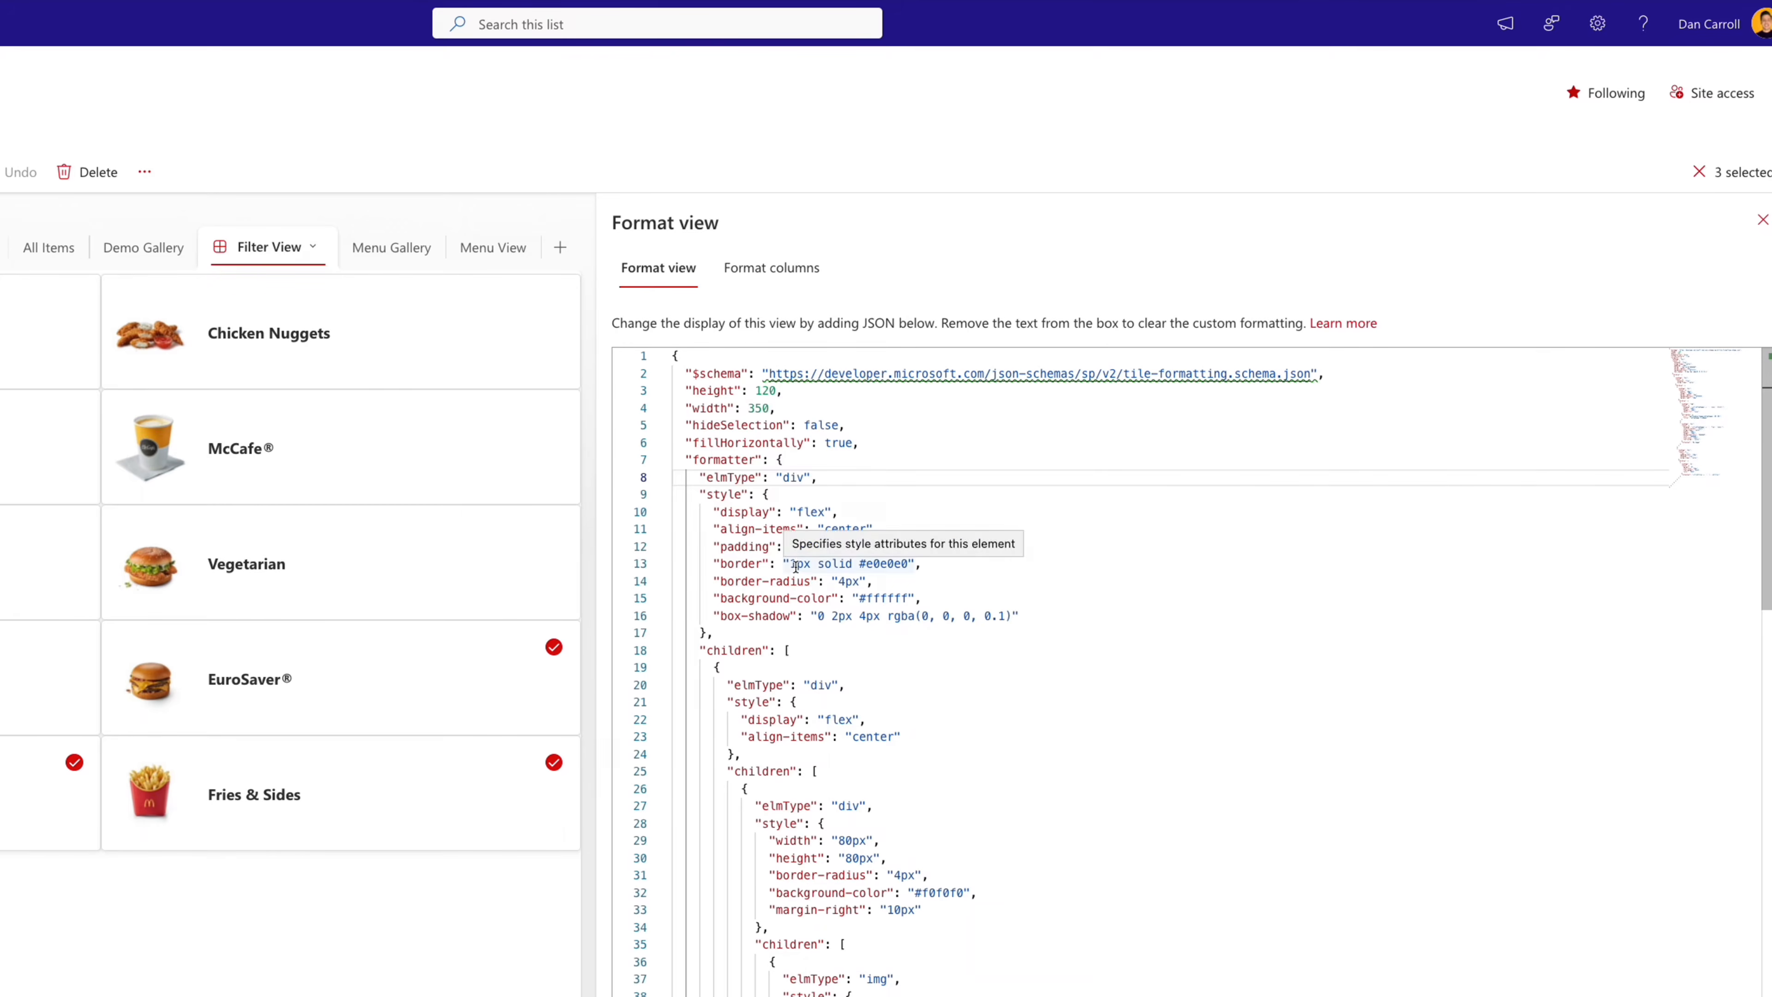
pyautogui.doubleClick(799, 564)
pyautogui.write('0px')
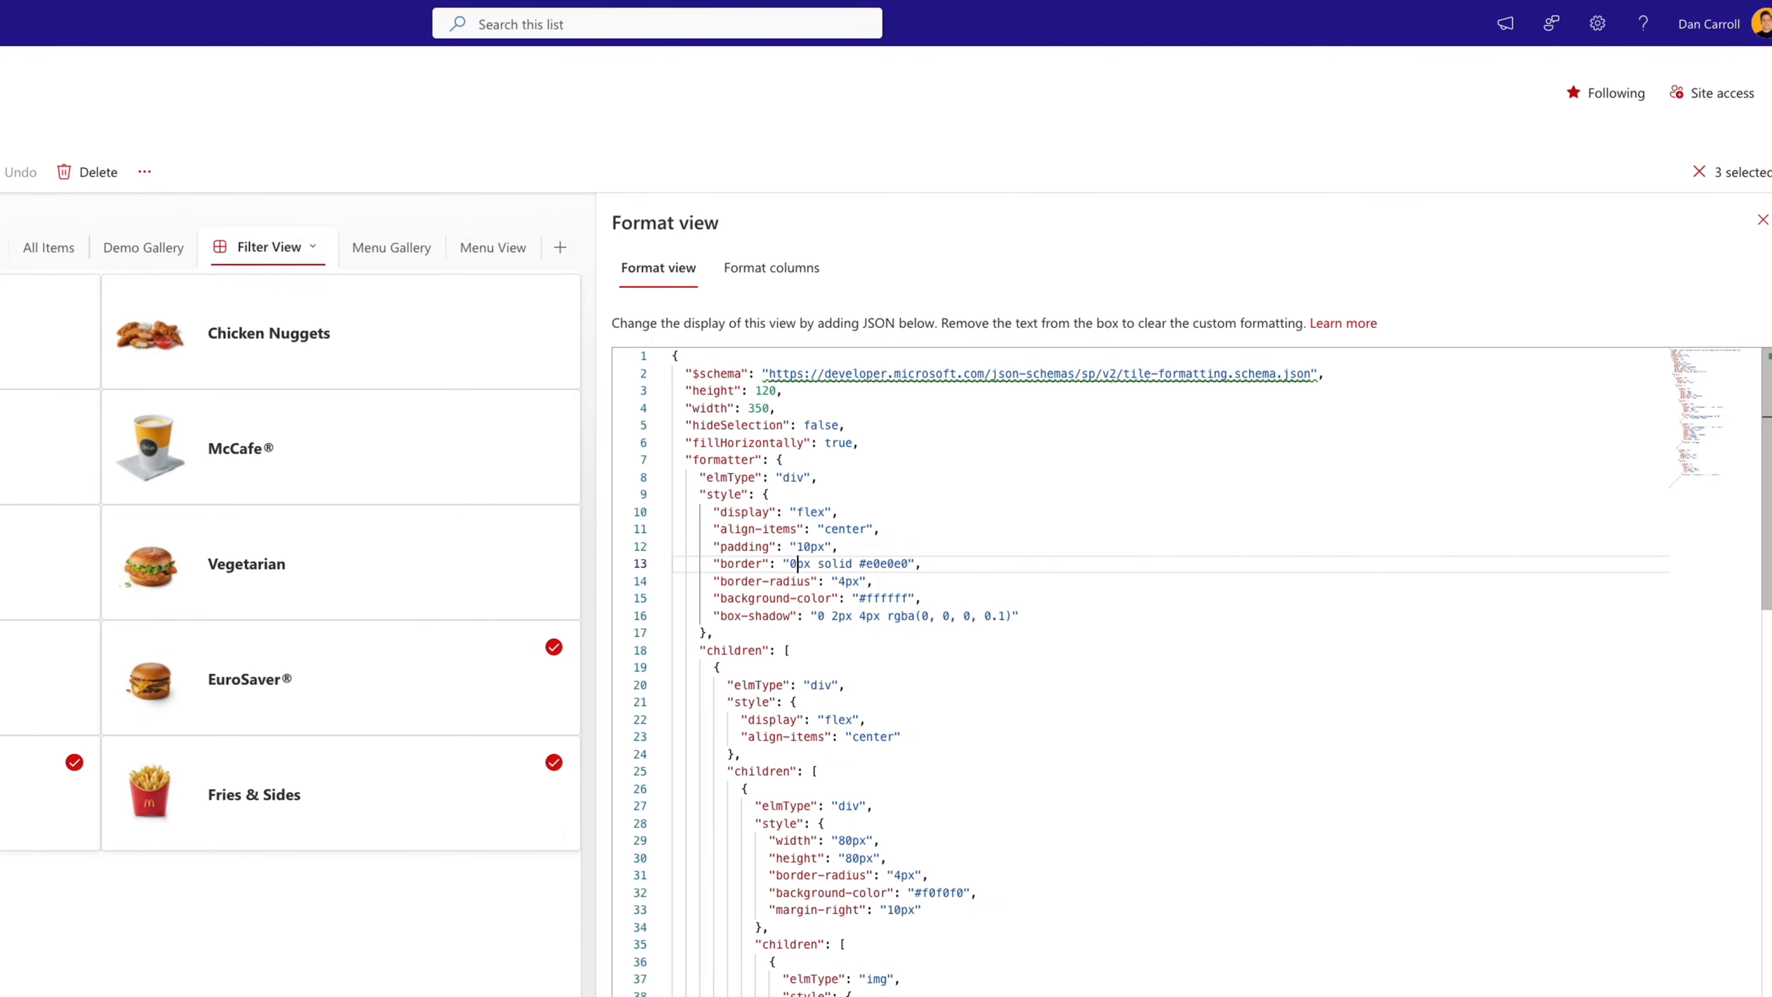
pyautogui.click(846, 581)
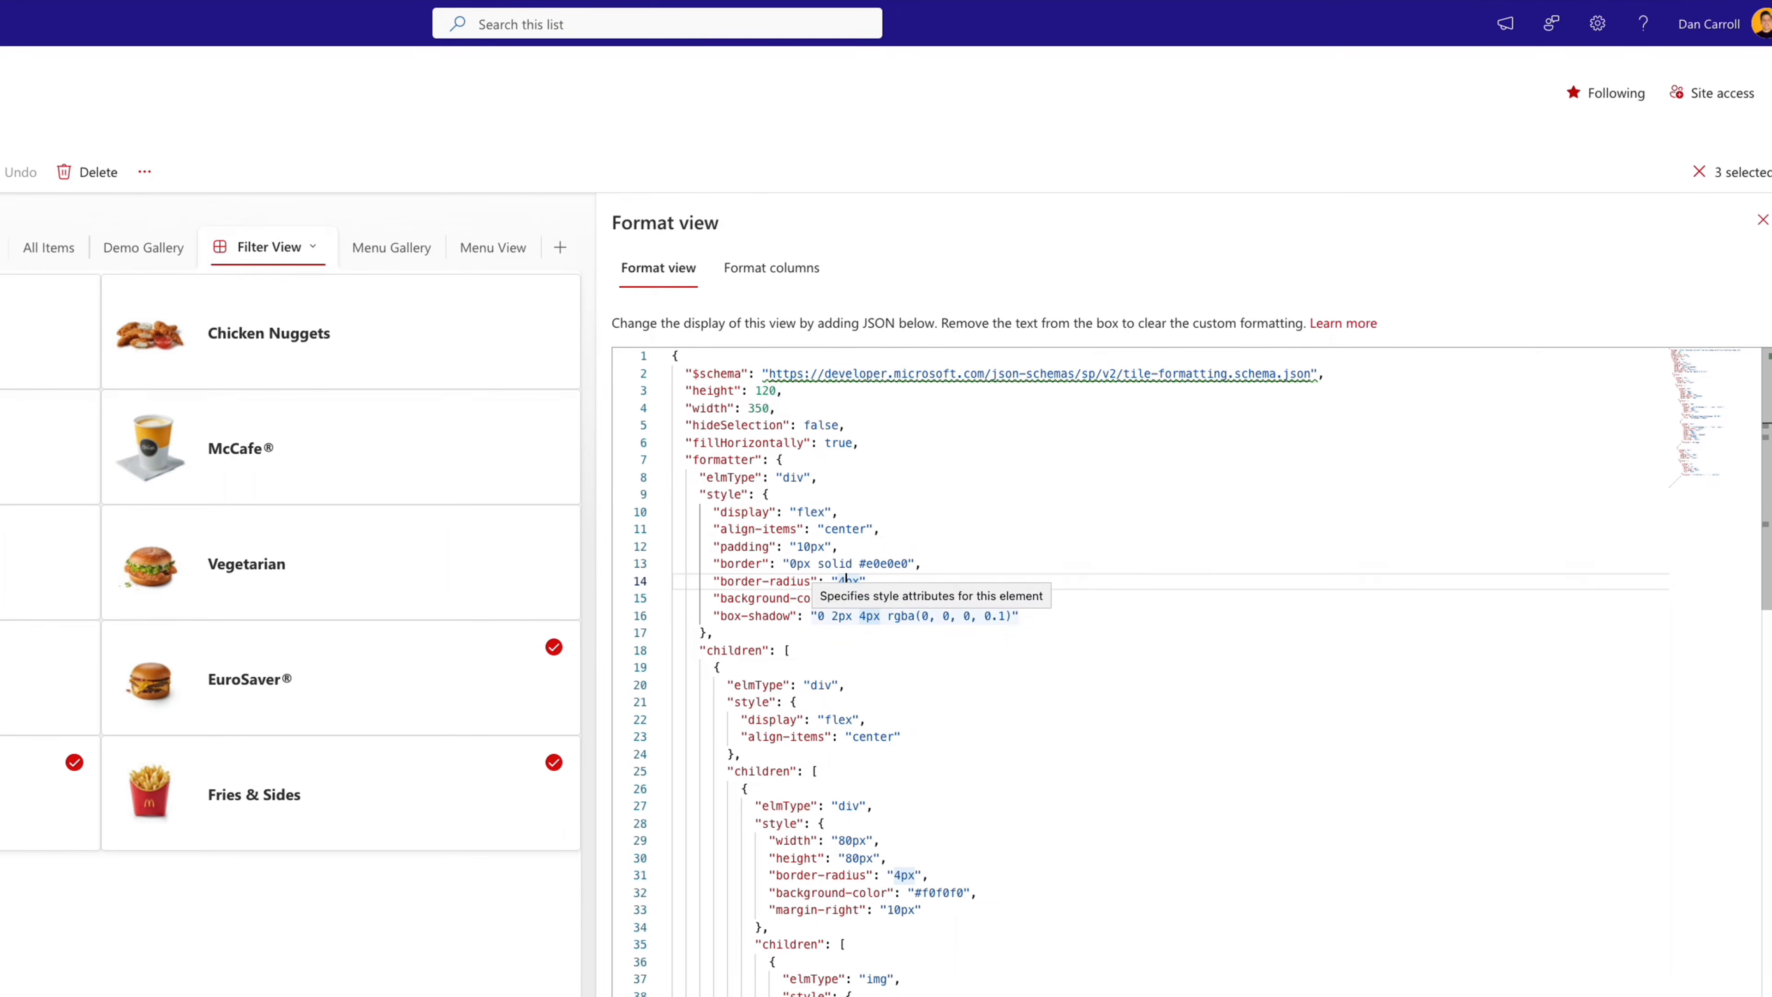
pyautogui.press('BackSpace')
pyautogui.write('0')
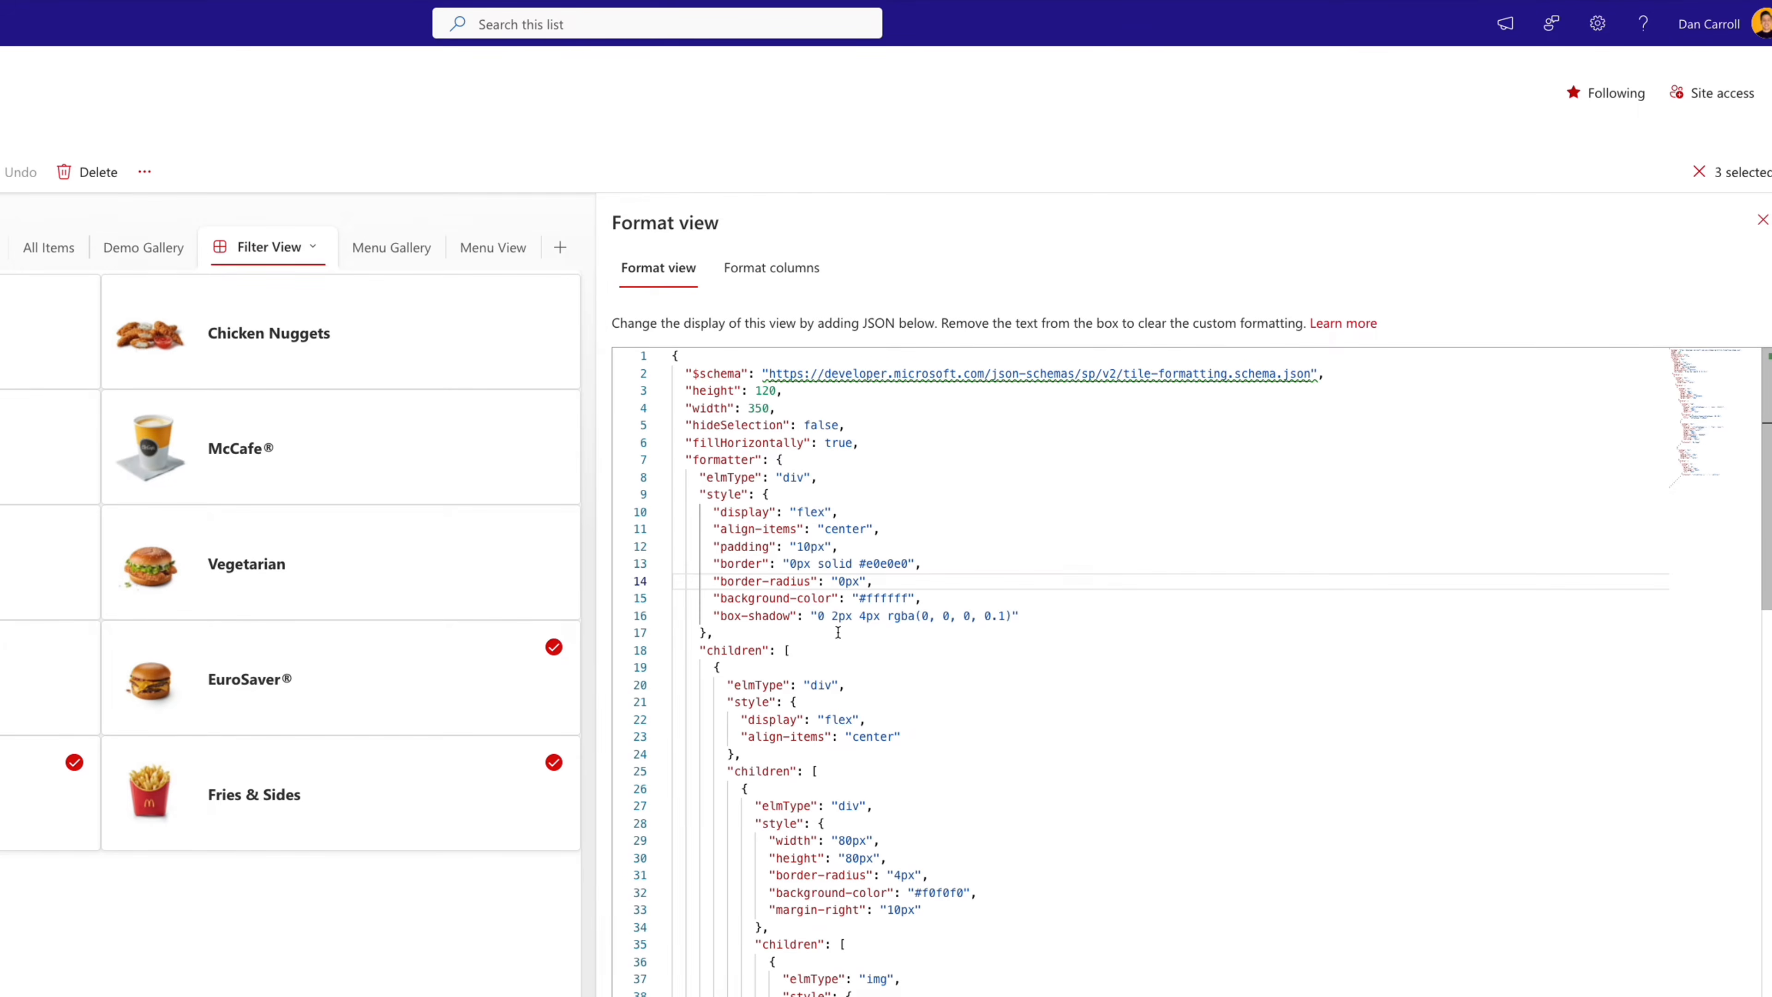
# - Change the outer card's box-shadow lengths to 0 0 0 in the Filter View JSON
pyautogui.doubleClick(838, 618)
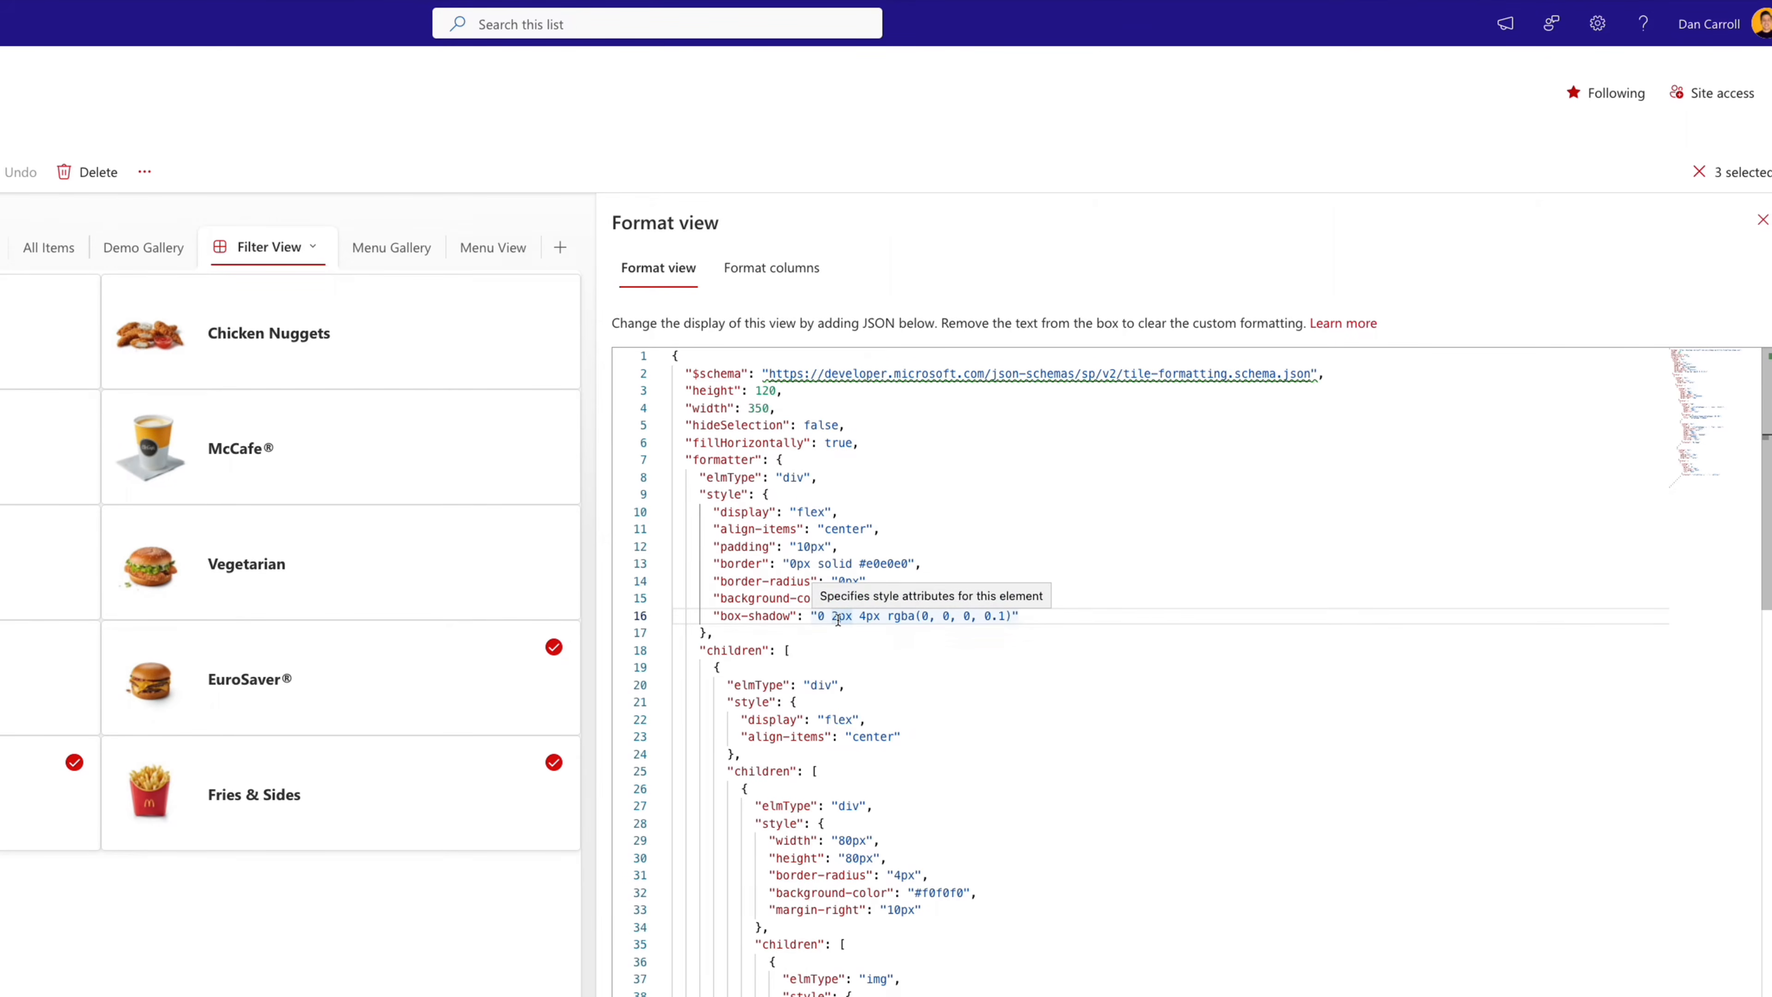
pyautogui.write('0')
pyautogui.doubleClick(856, 617)
pyautogui.write('0')
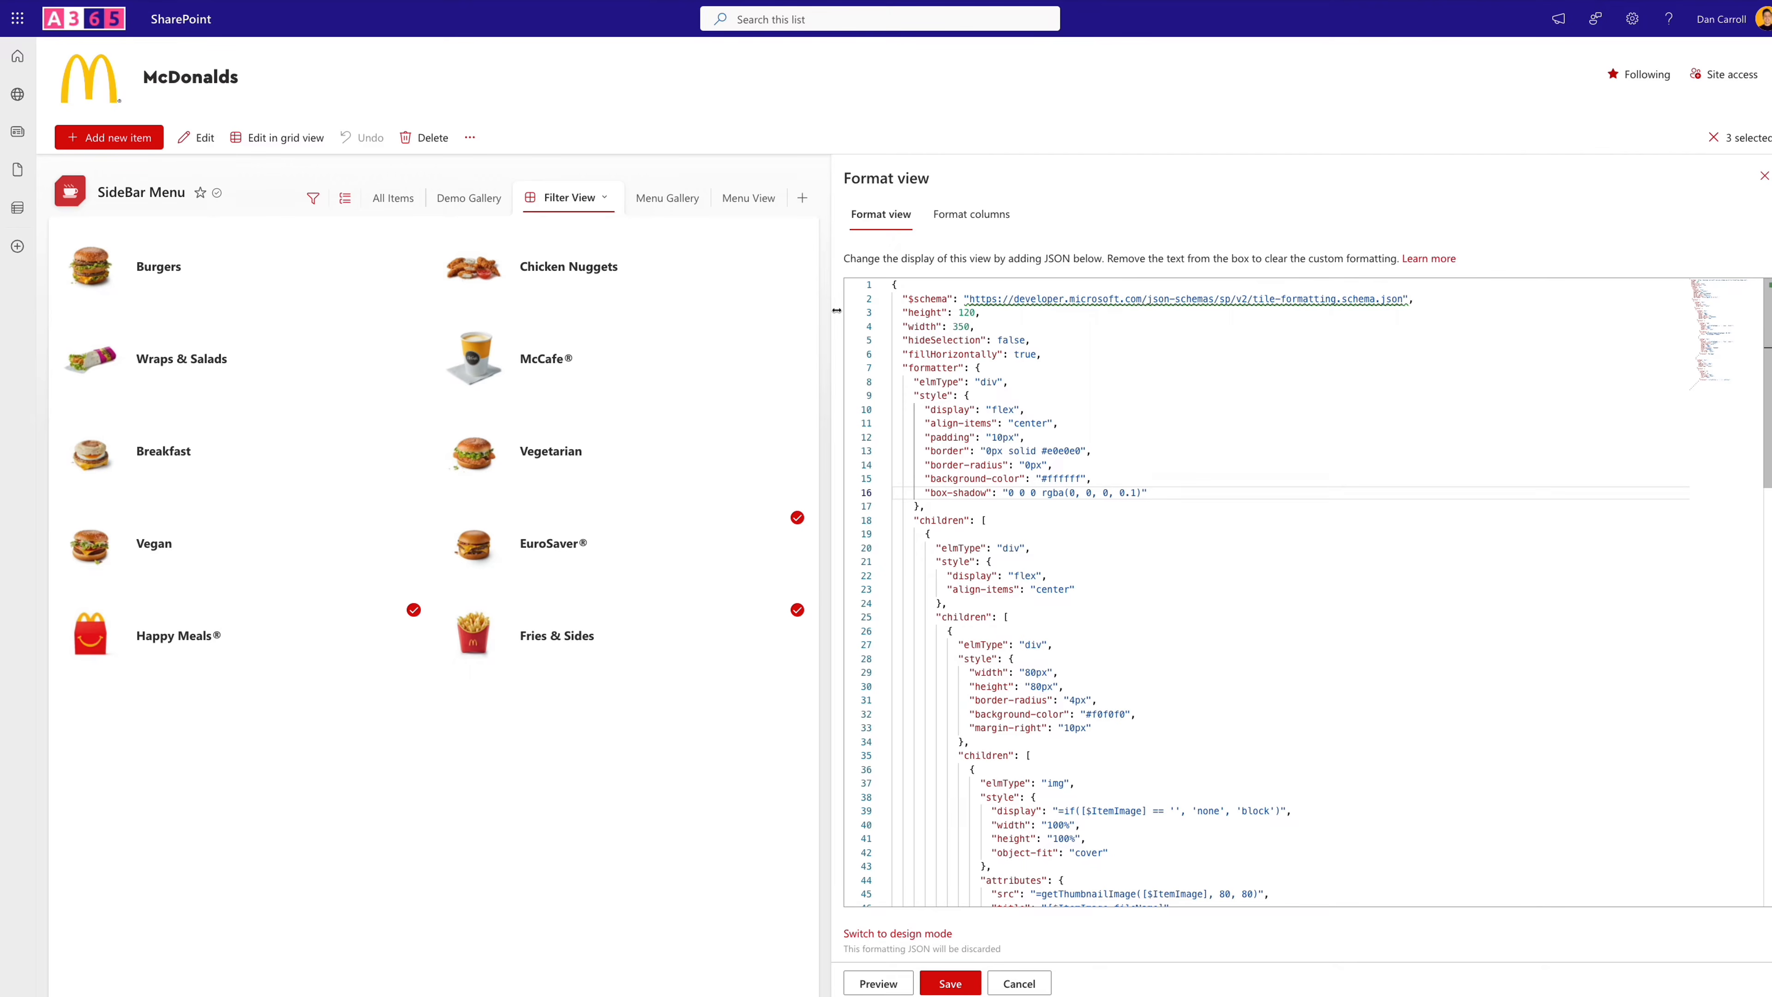
# - Set the tile width to 250 in the Filter View JSON, save the view format, and close the formatting pane
pyautogui.click(959, 326)
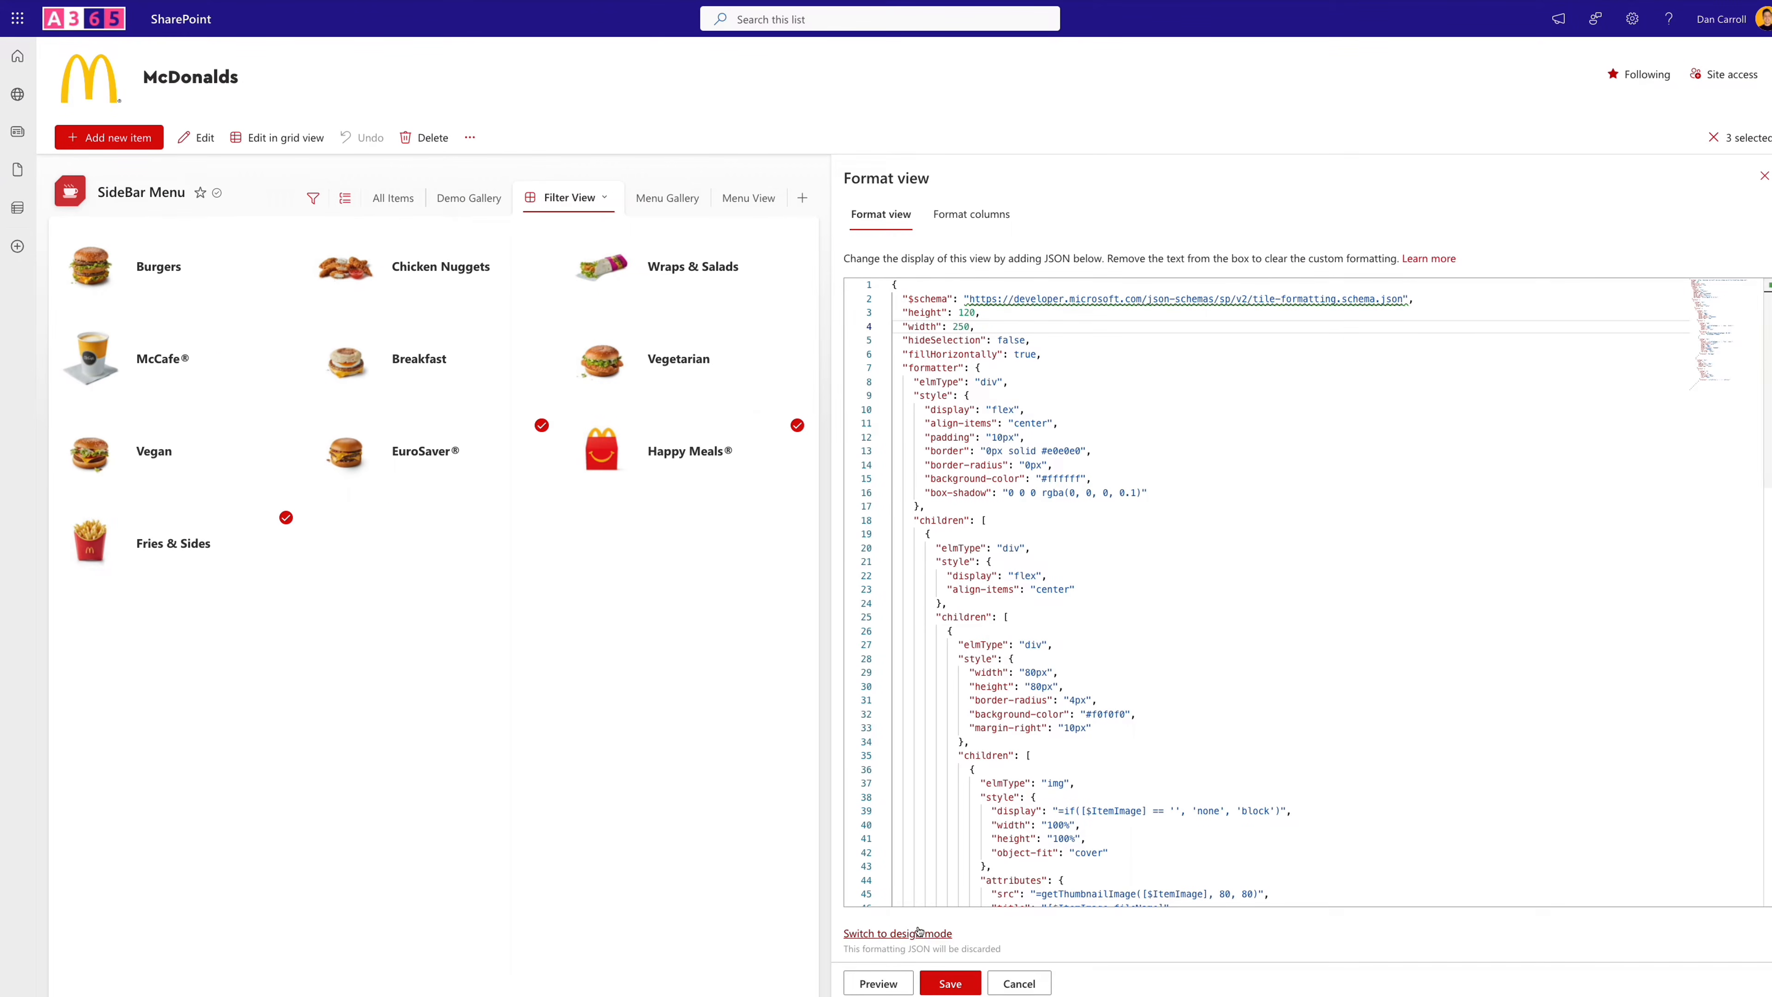
pyautogui.click(947, 981)
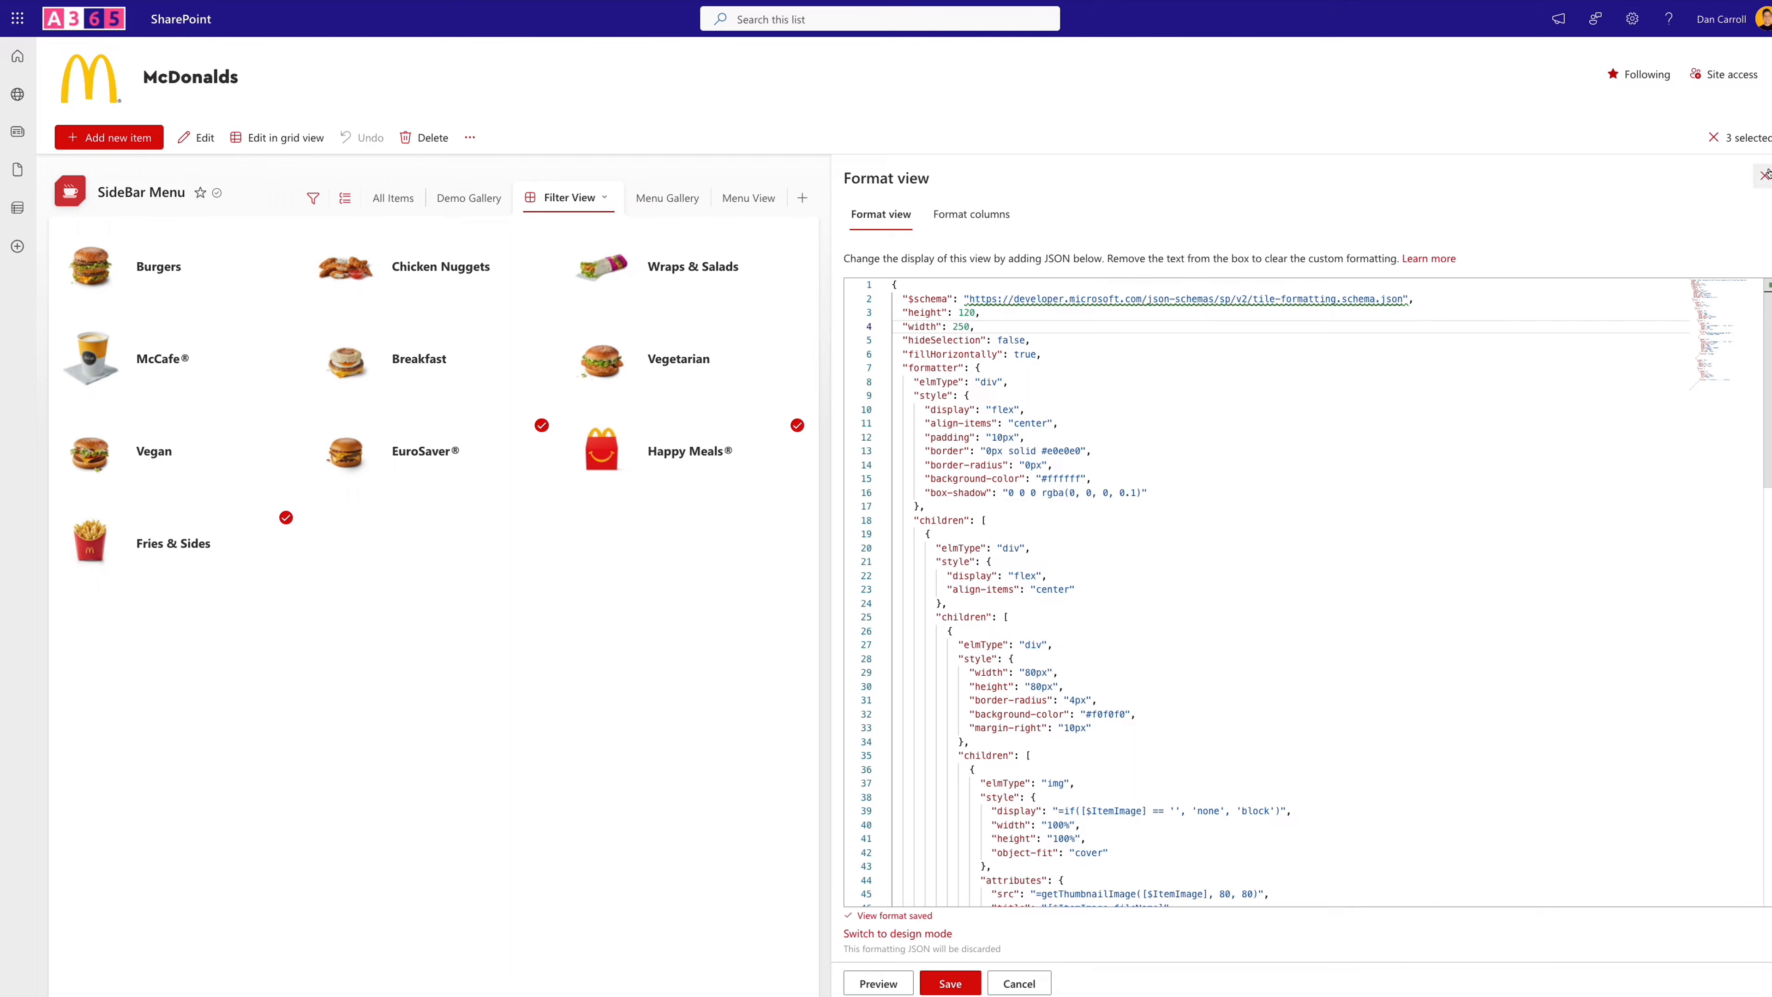
pyautogui.click(1761, 177)
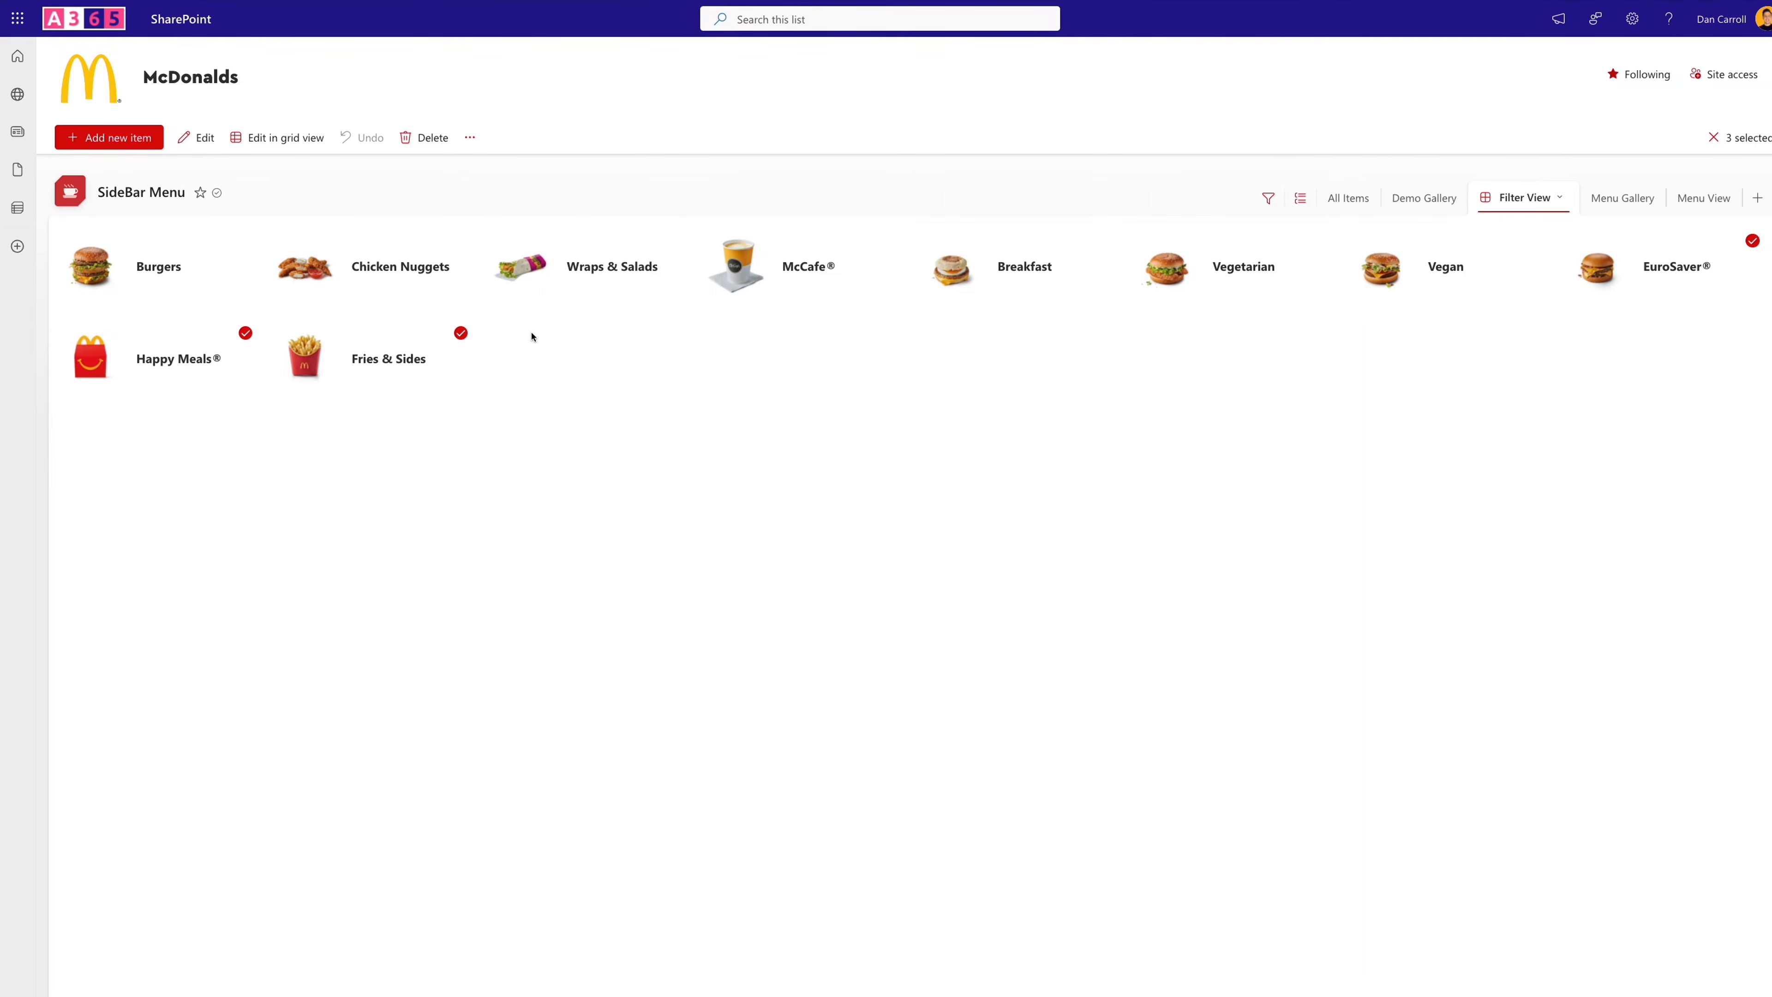
# - Go to the McDonalds site home page and create a new blank page titled "Filter Test"
pyautogui.click(72, 75)
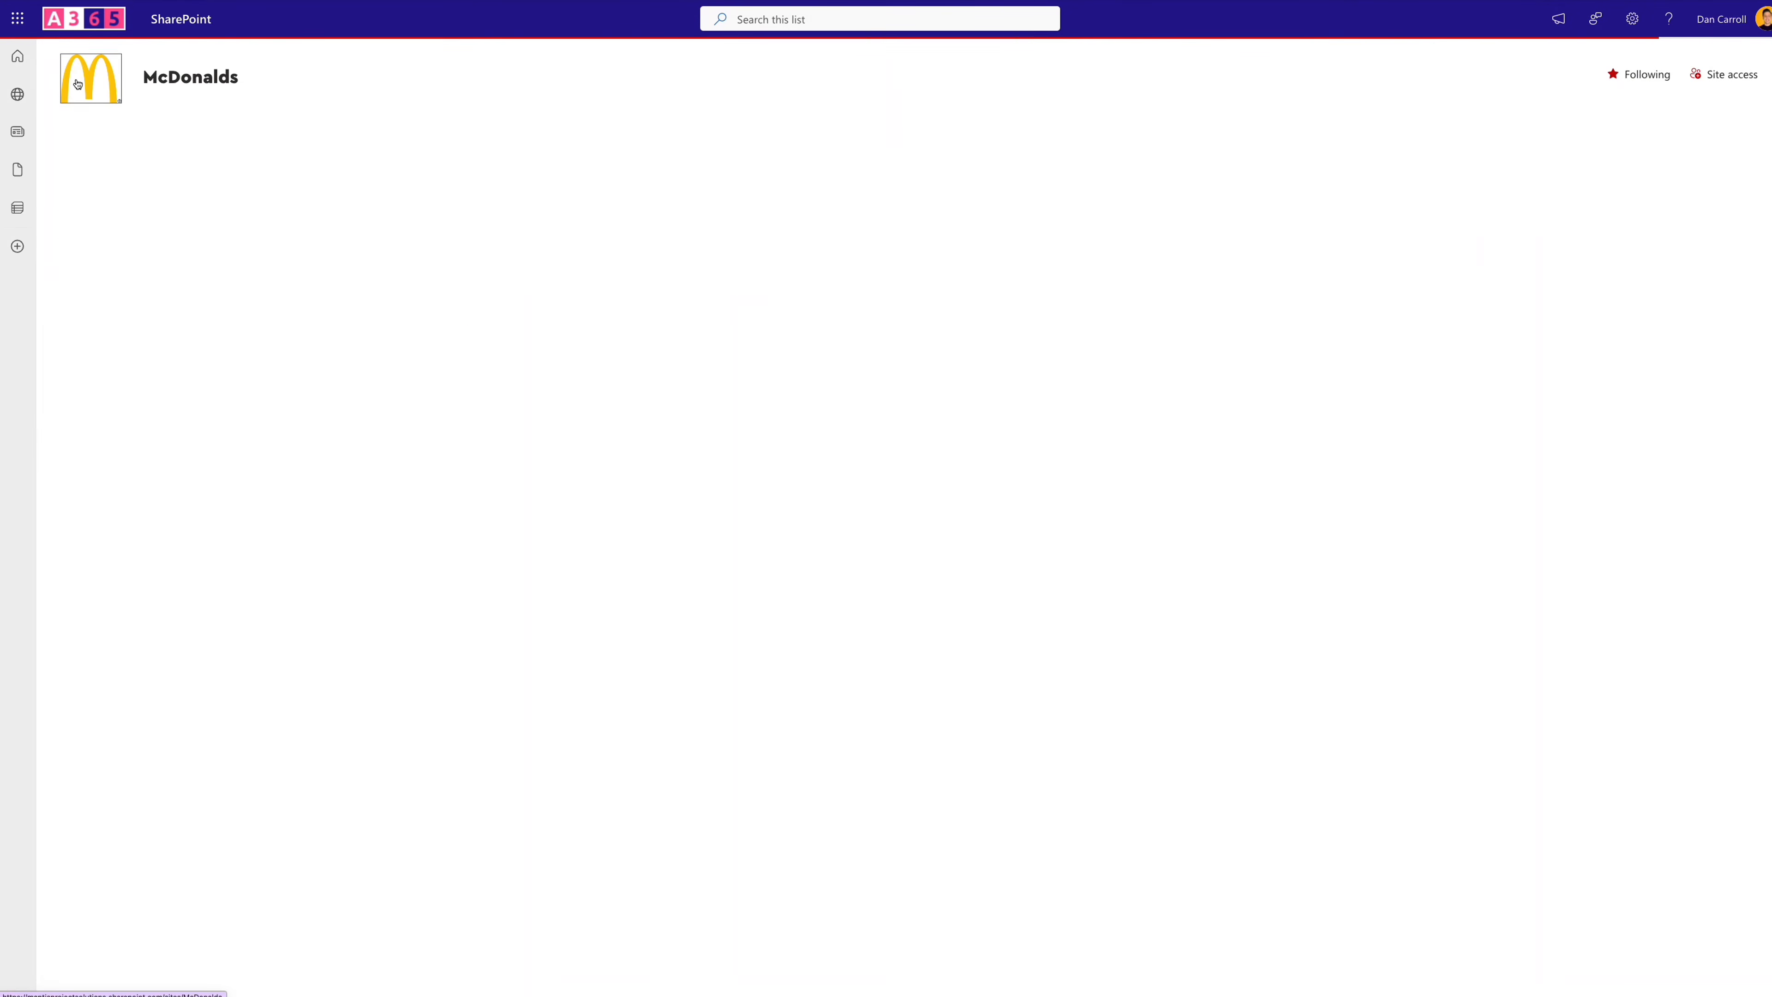
pyautogui.click(94, 138)
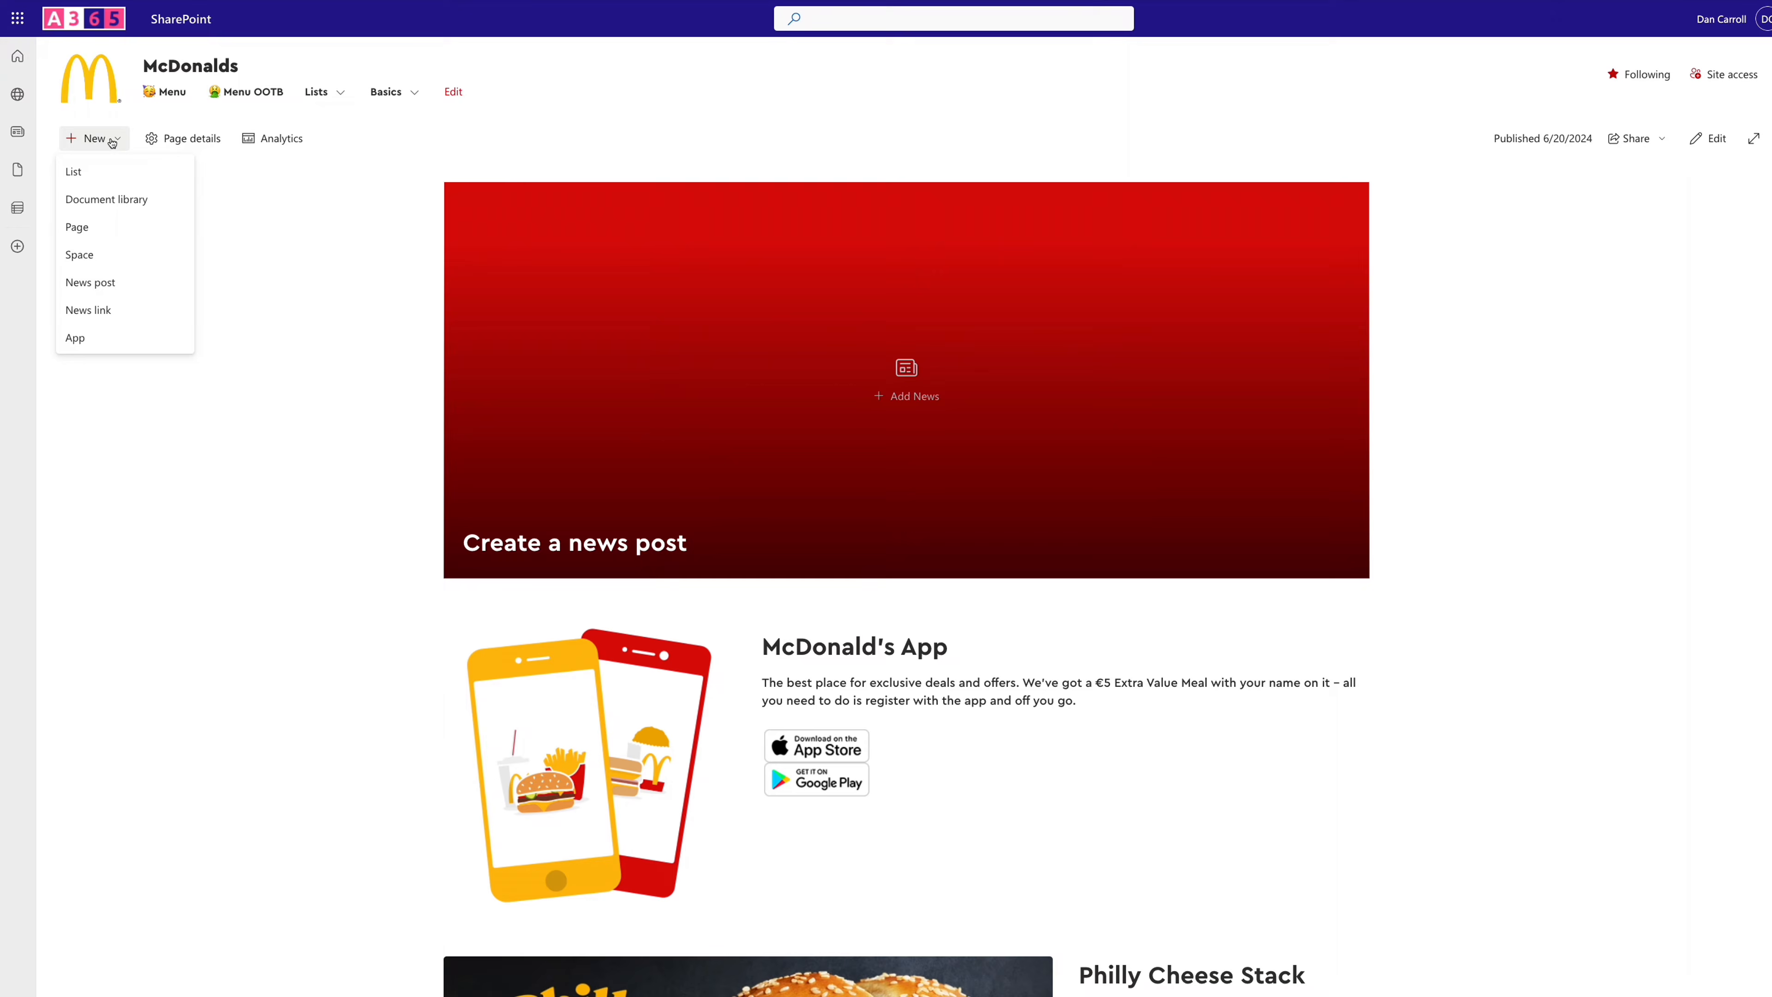
pyautogui.click(97, 234)
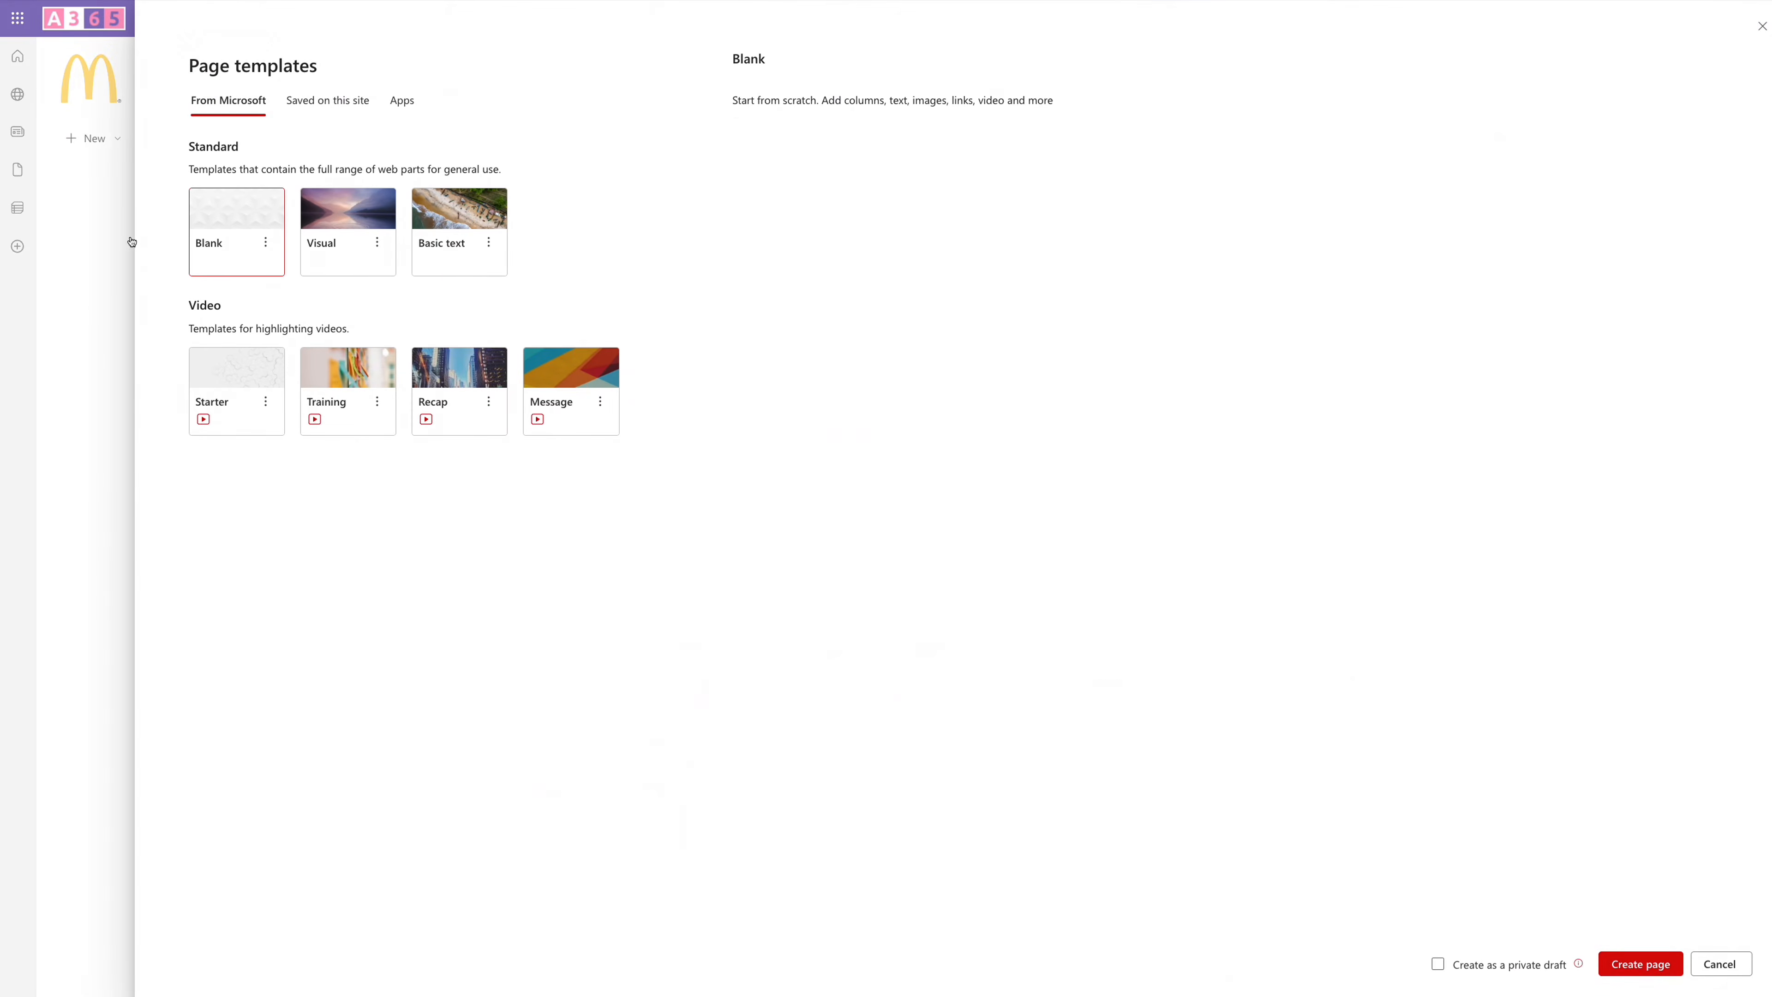
pyautogui.click(1636, 963)
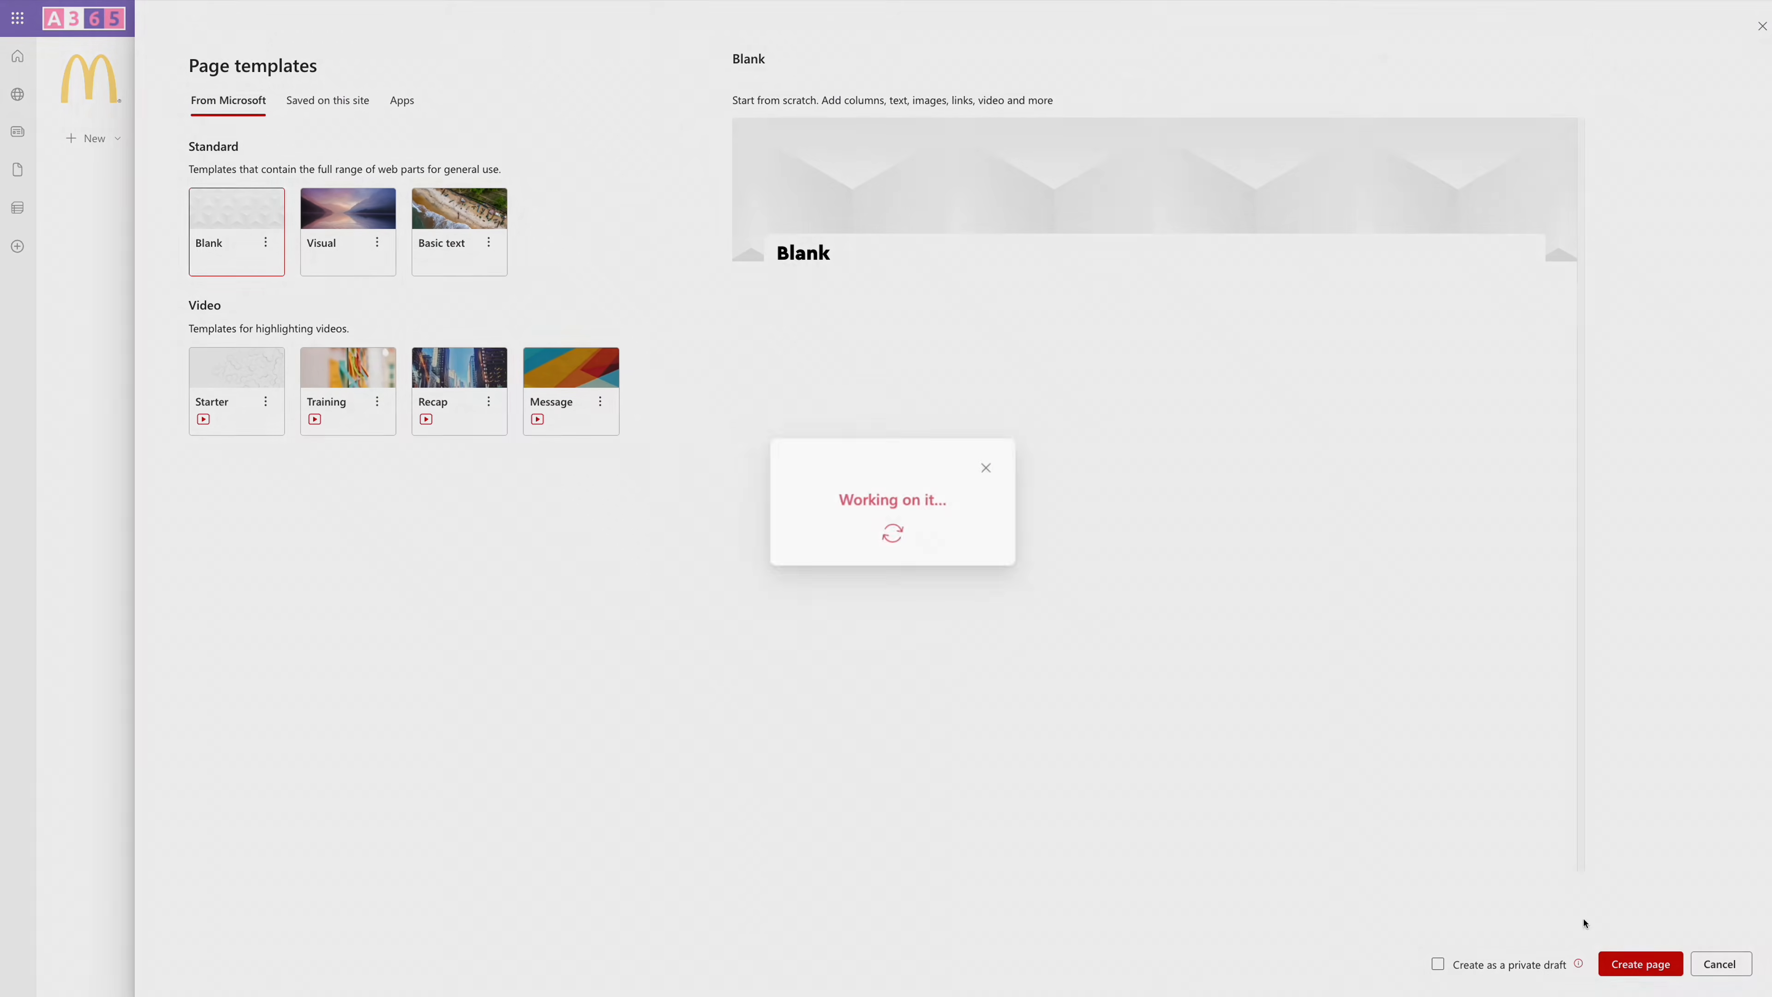
pyautogui.write('Filter Test')
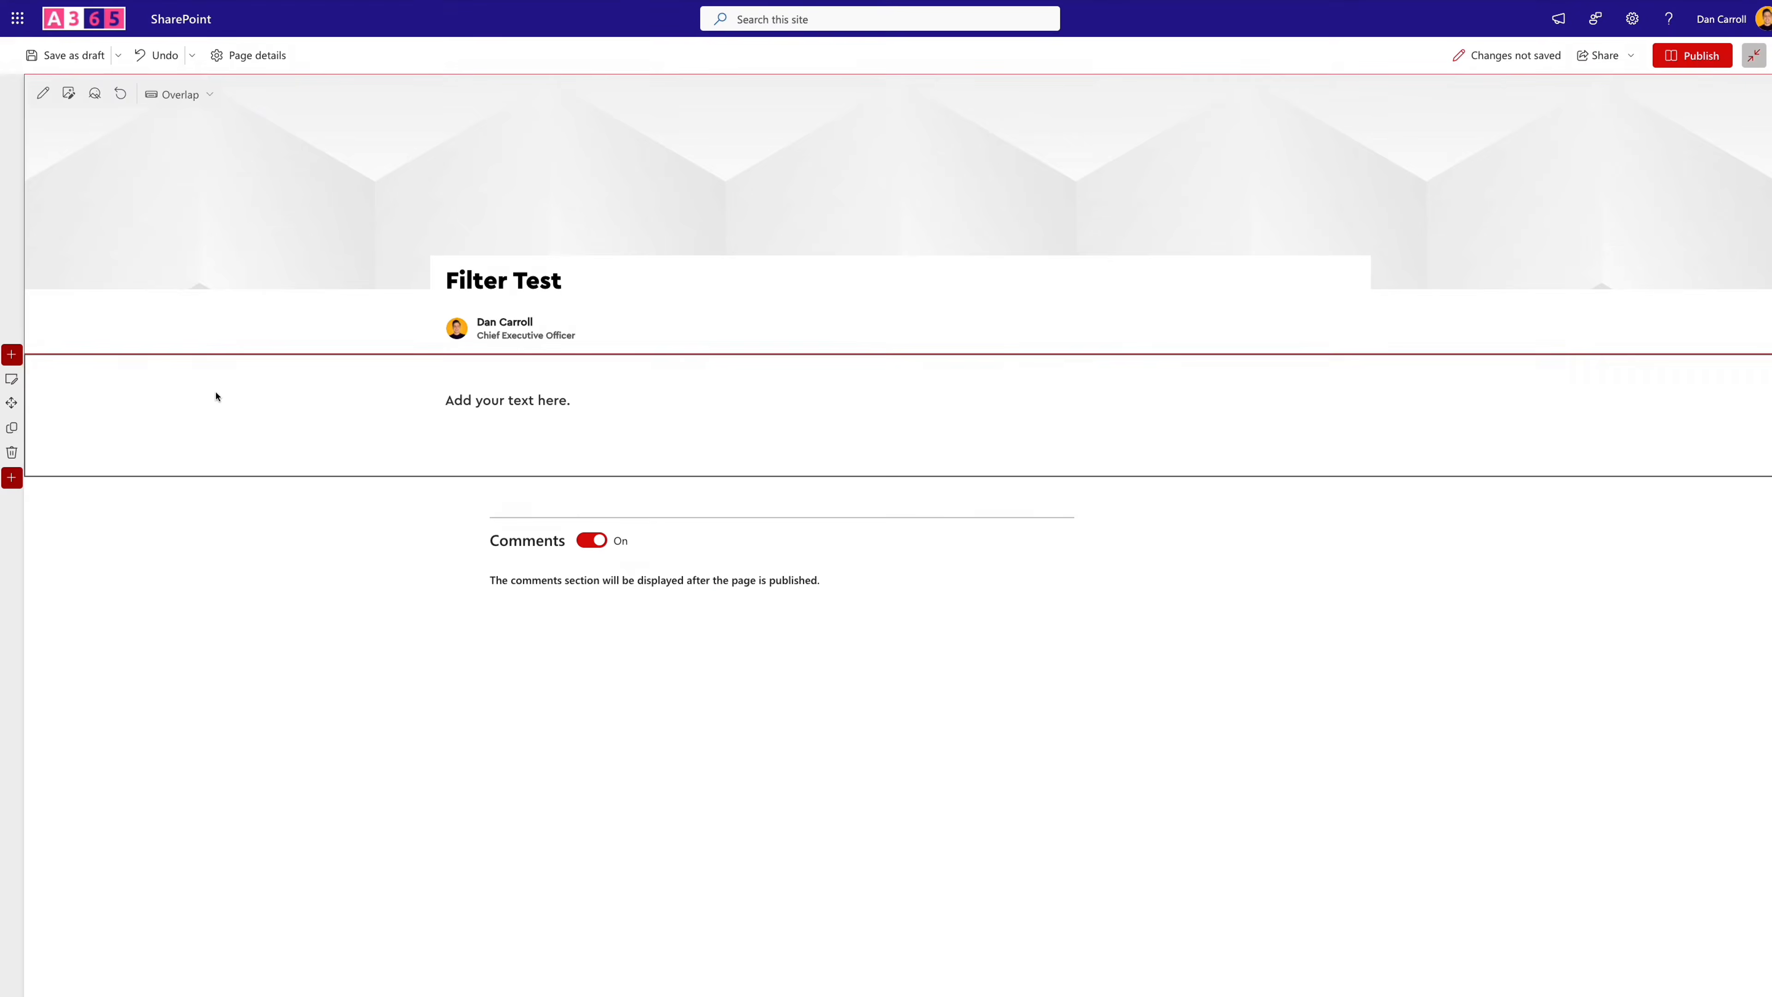
# - Change the page section's layout to One-third left and delete its default text web part
pyautogui.click(11, 379)
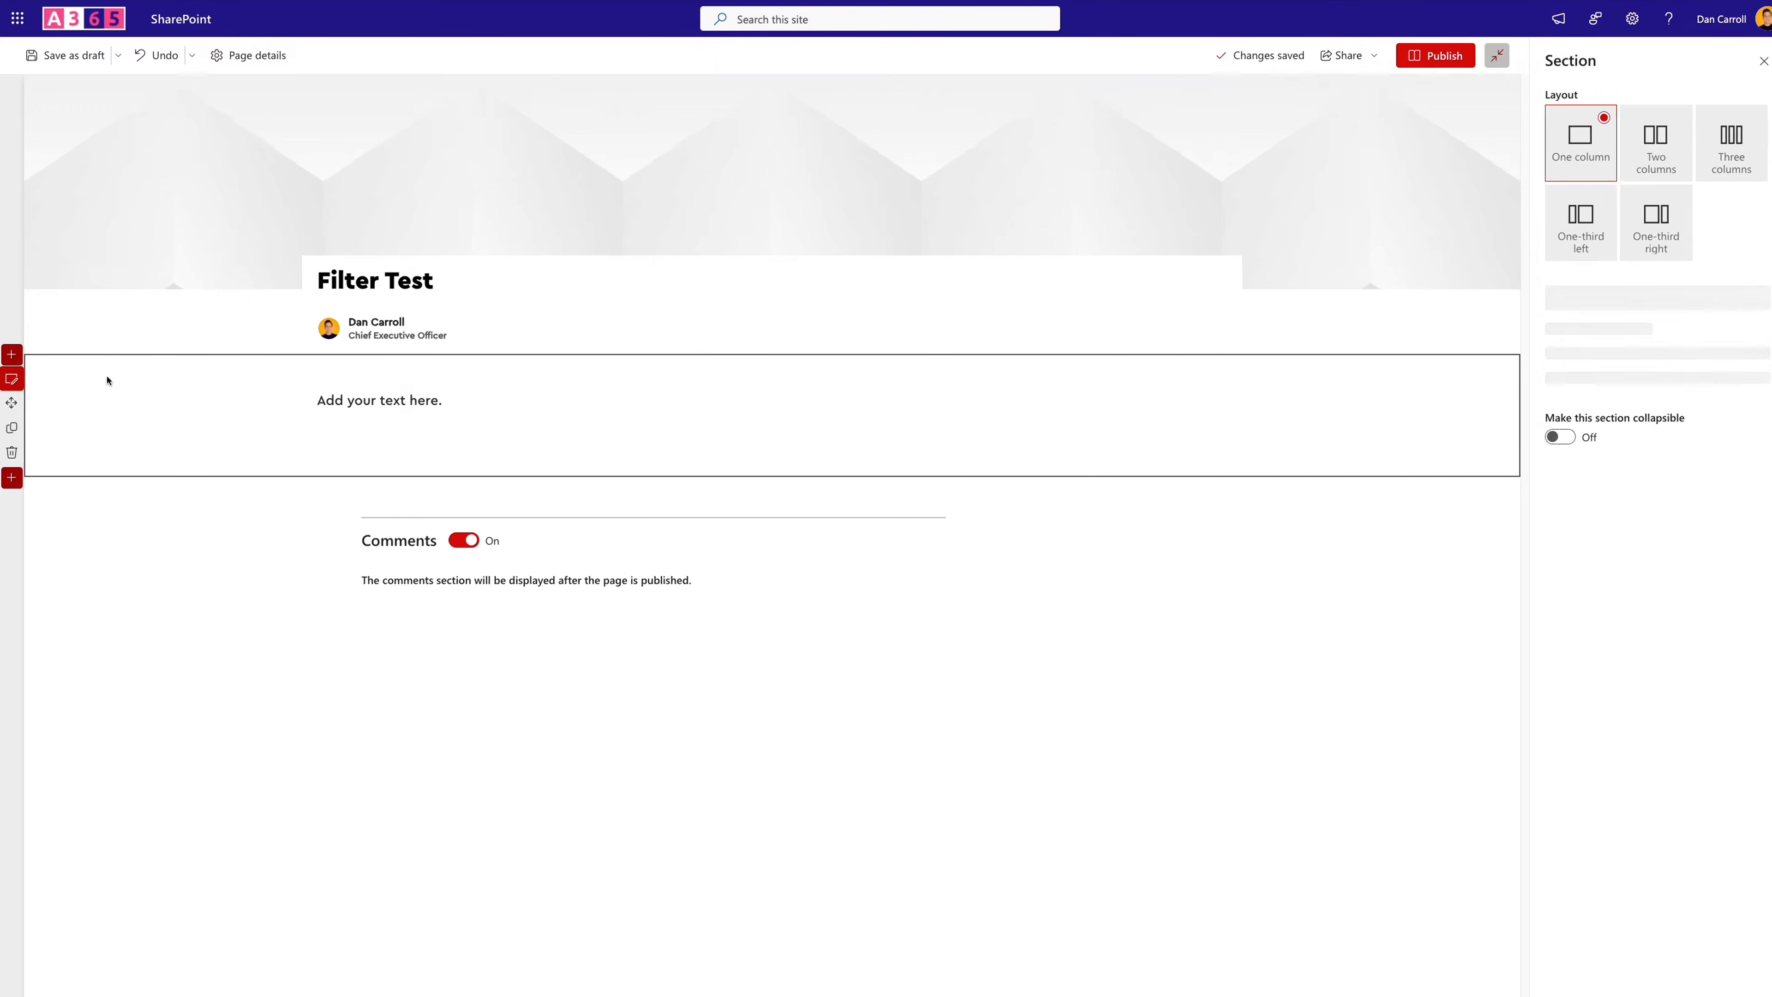
pyautogui.click(1576, 222)
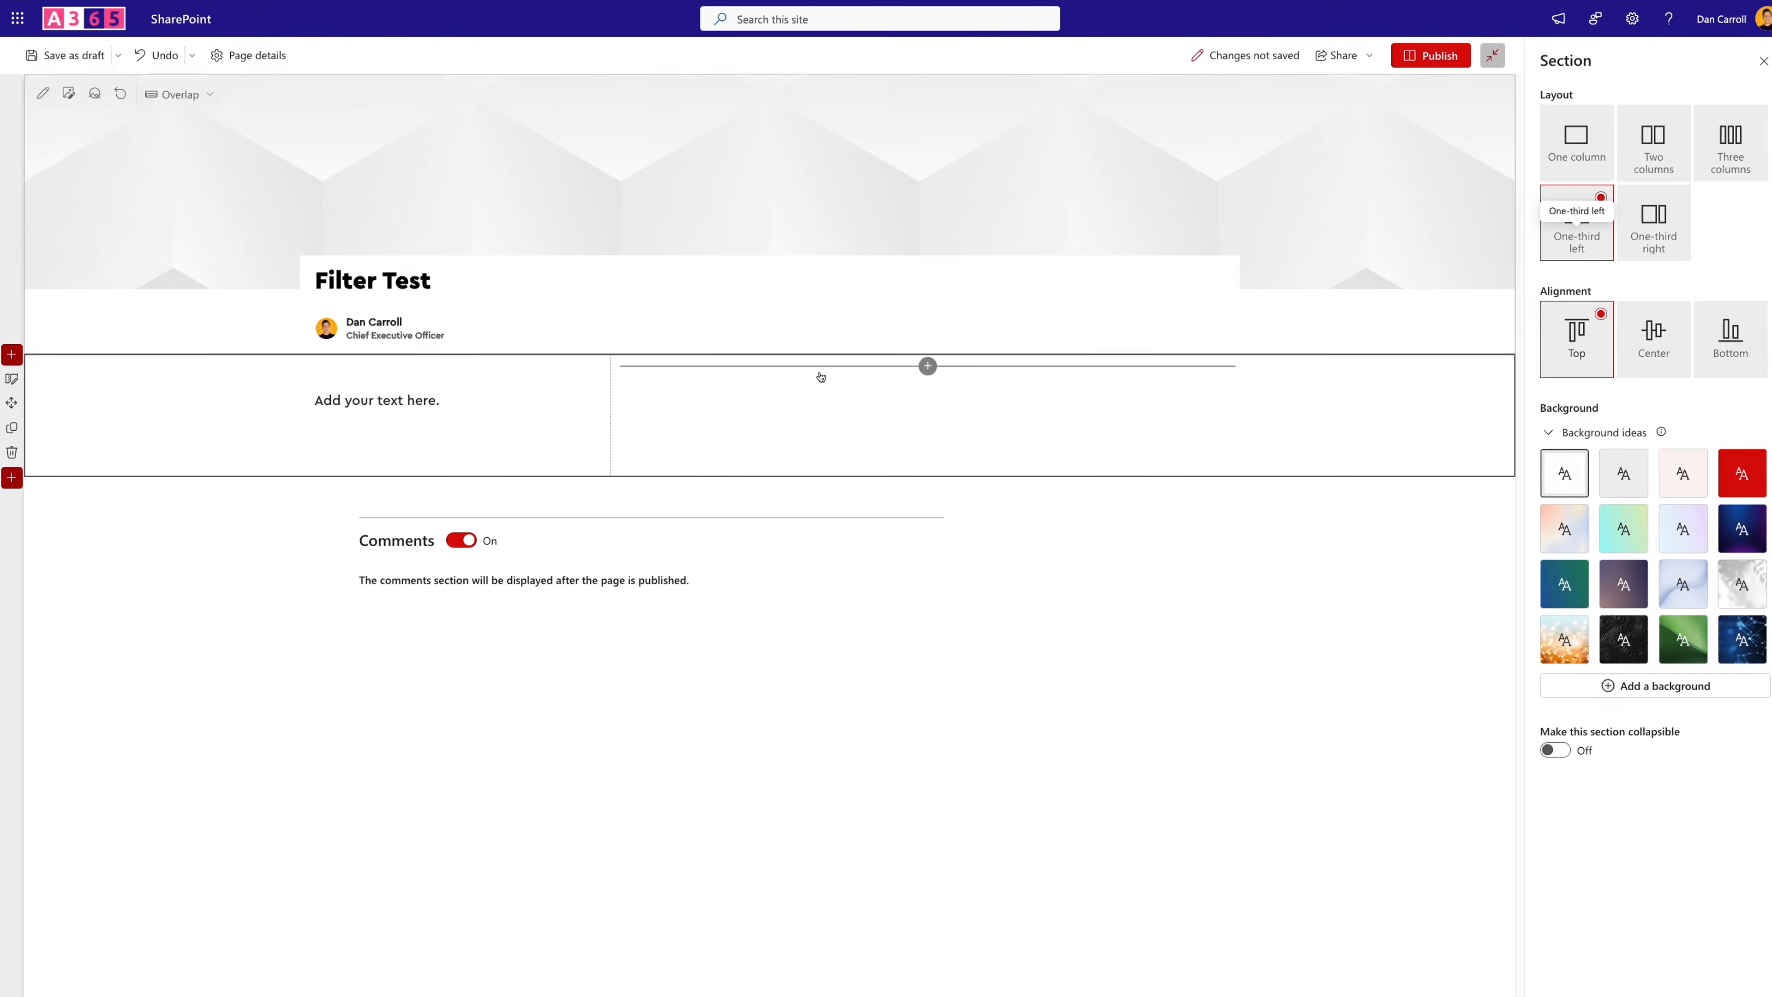
pyautogui.click(418, 404)
pyautogui.click(370, 363)
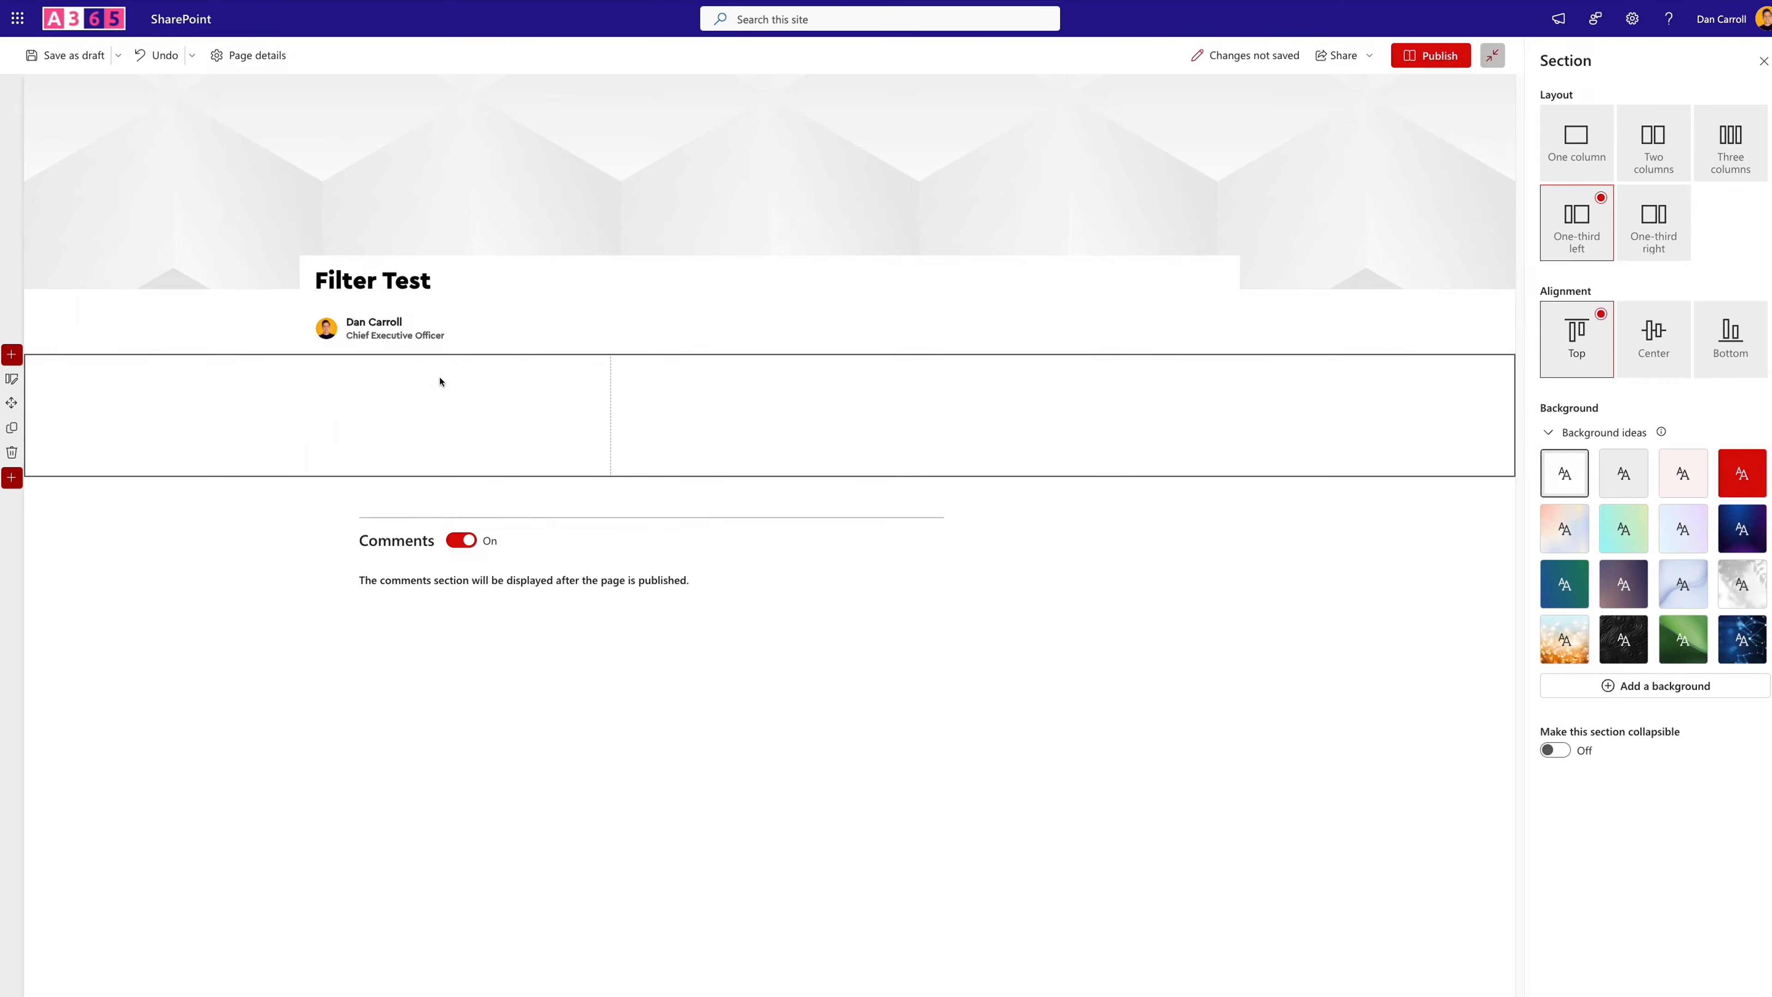
# - Add a List web part to the section's narrow column and choose the SideBar Menu list for it
pyautogui.click(452, 366)
pyautogui.write('list')
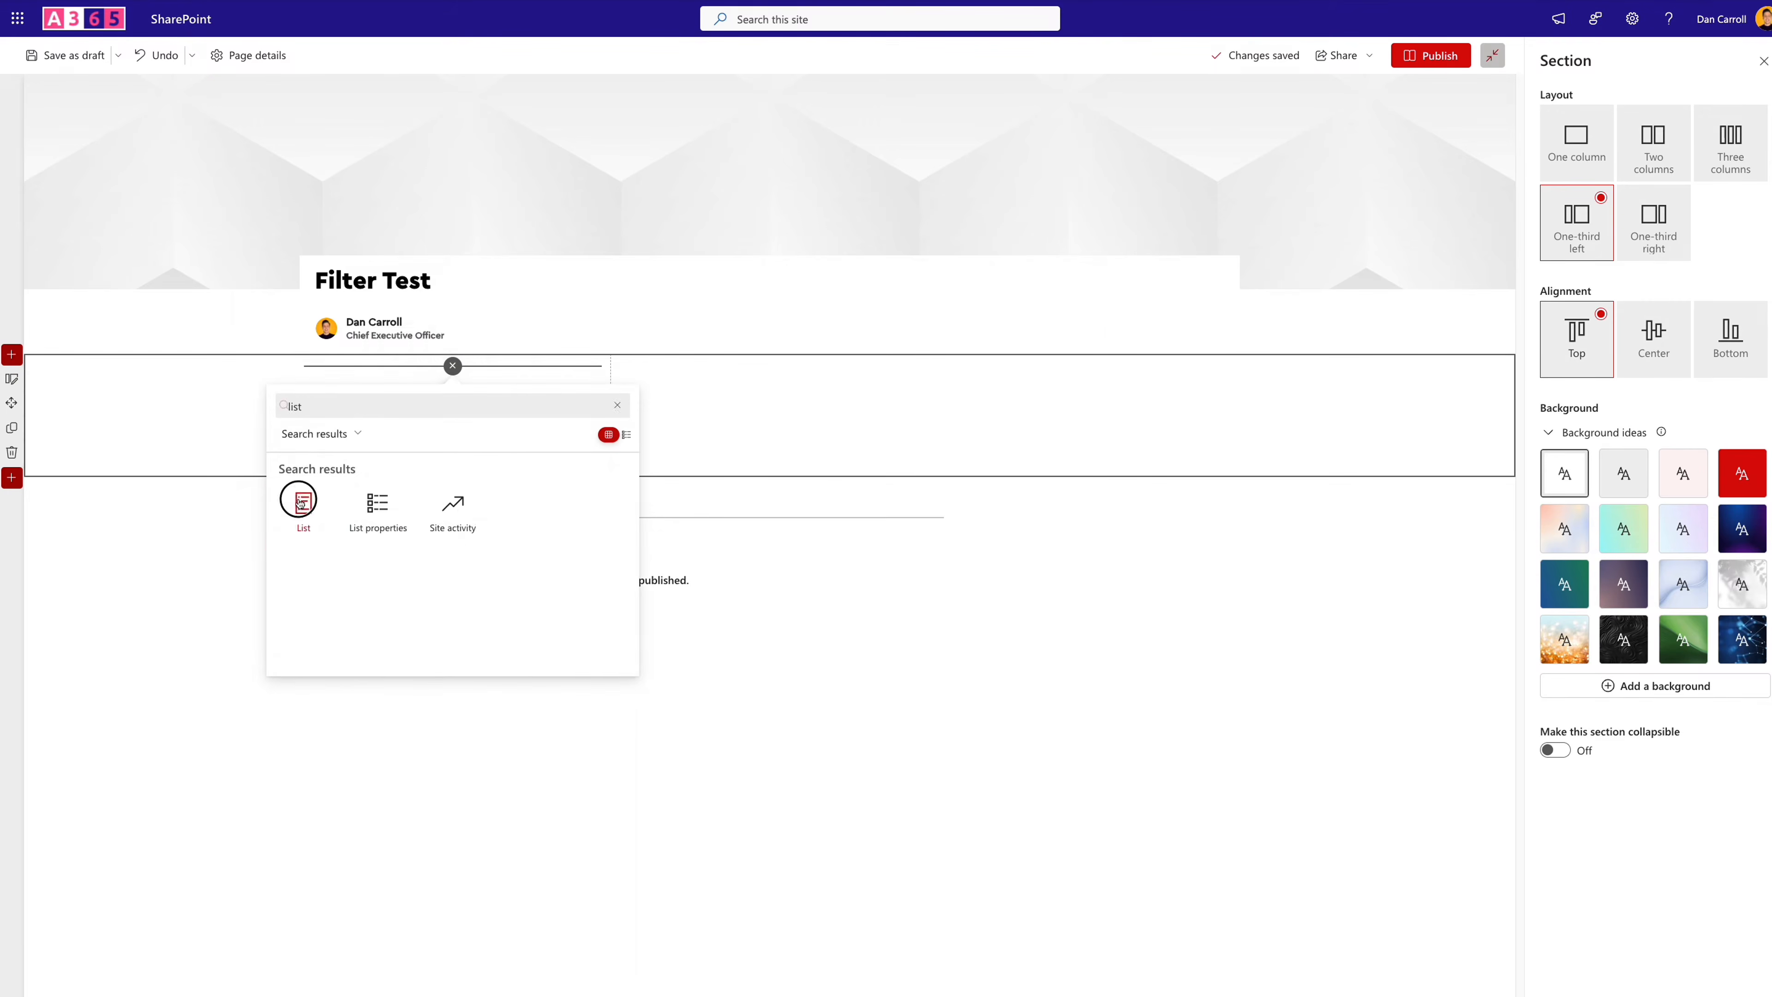
pyautogui.click(301, 504)
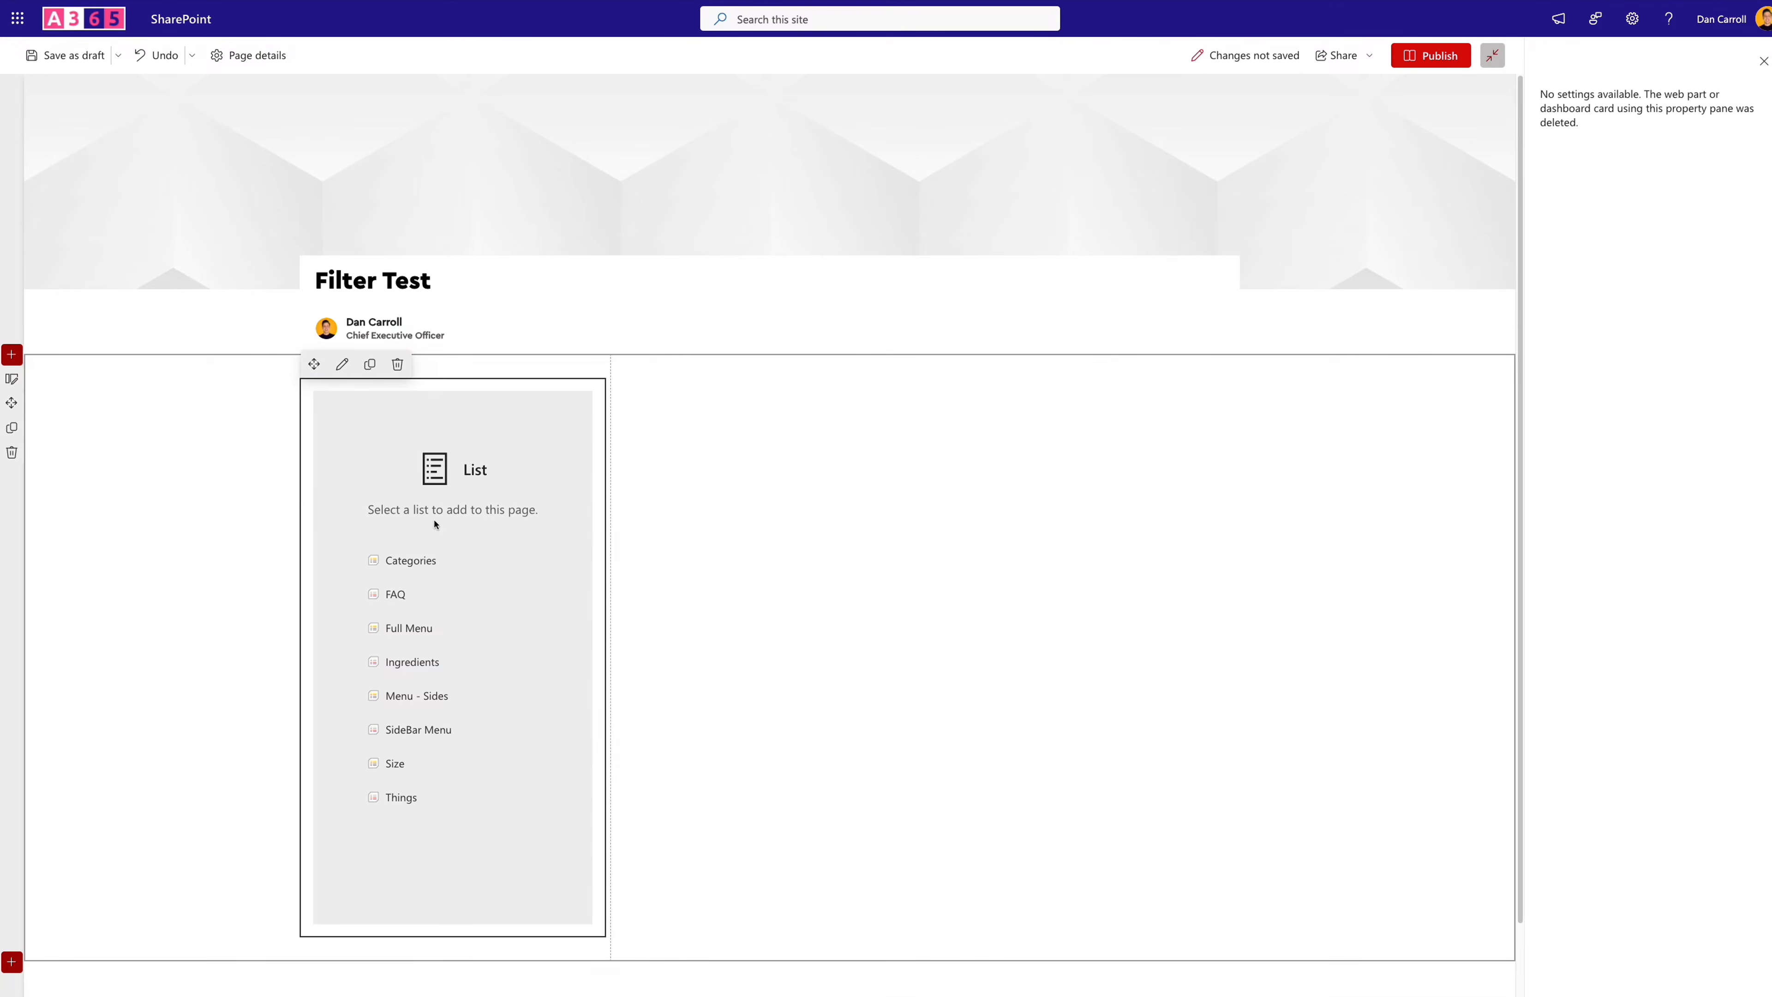
pyautogui.click(428, 730)
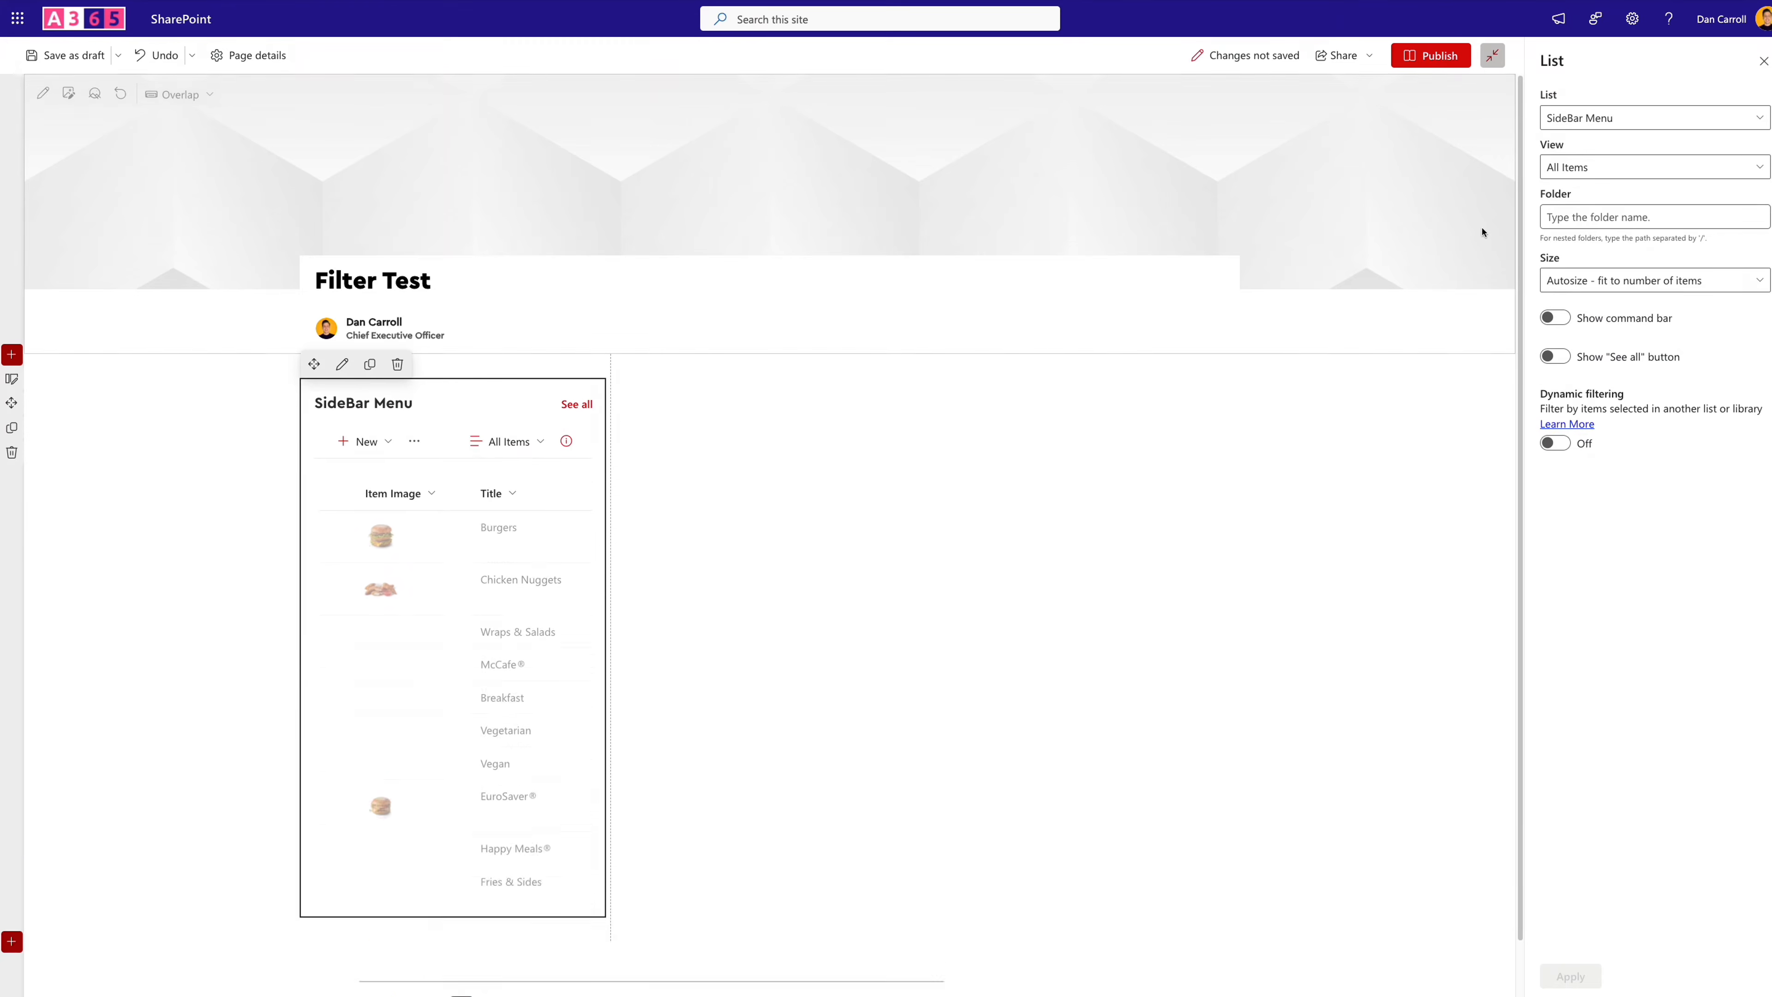
# - Set the SideBar Menu web part to Filter View, hide its command bar and "See all" button, and apply the settings
pyautogui.click(1614, 166)
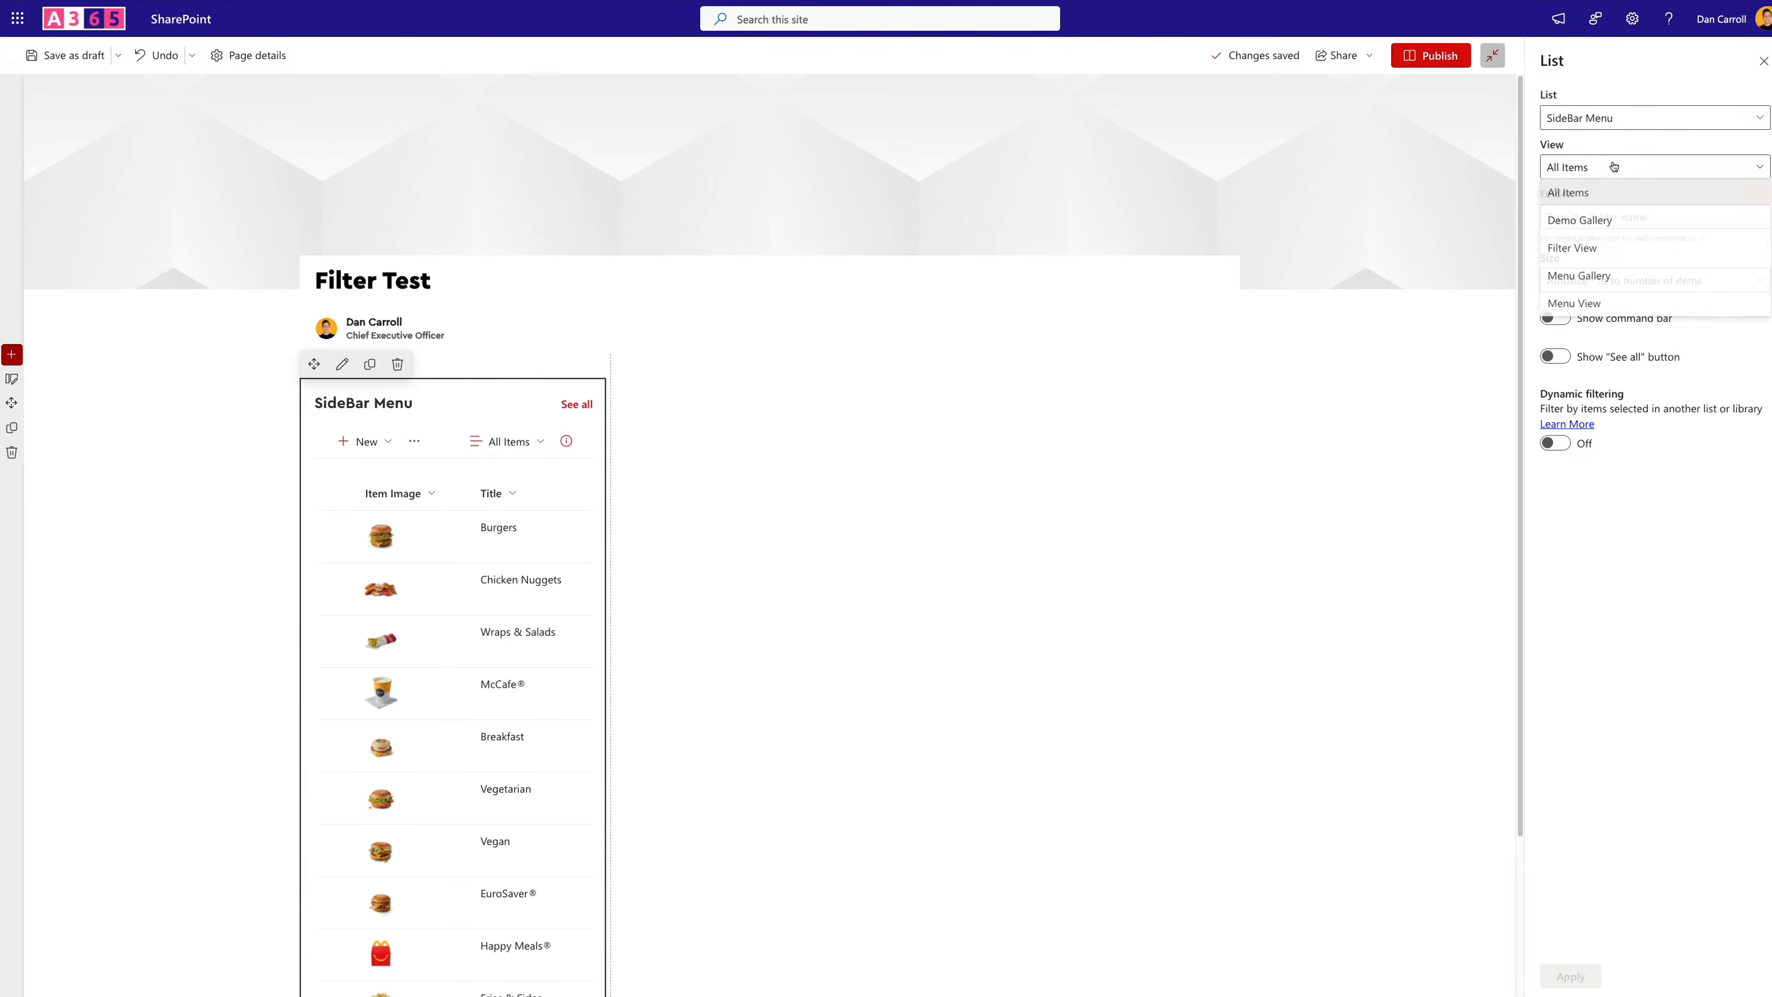
pyautogui.click(1575, 248)
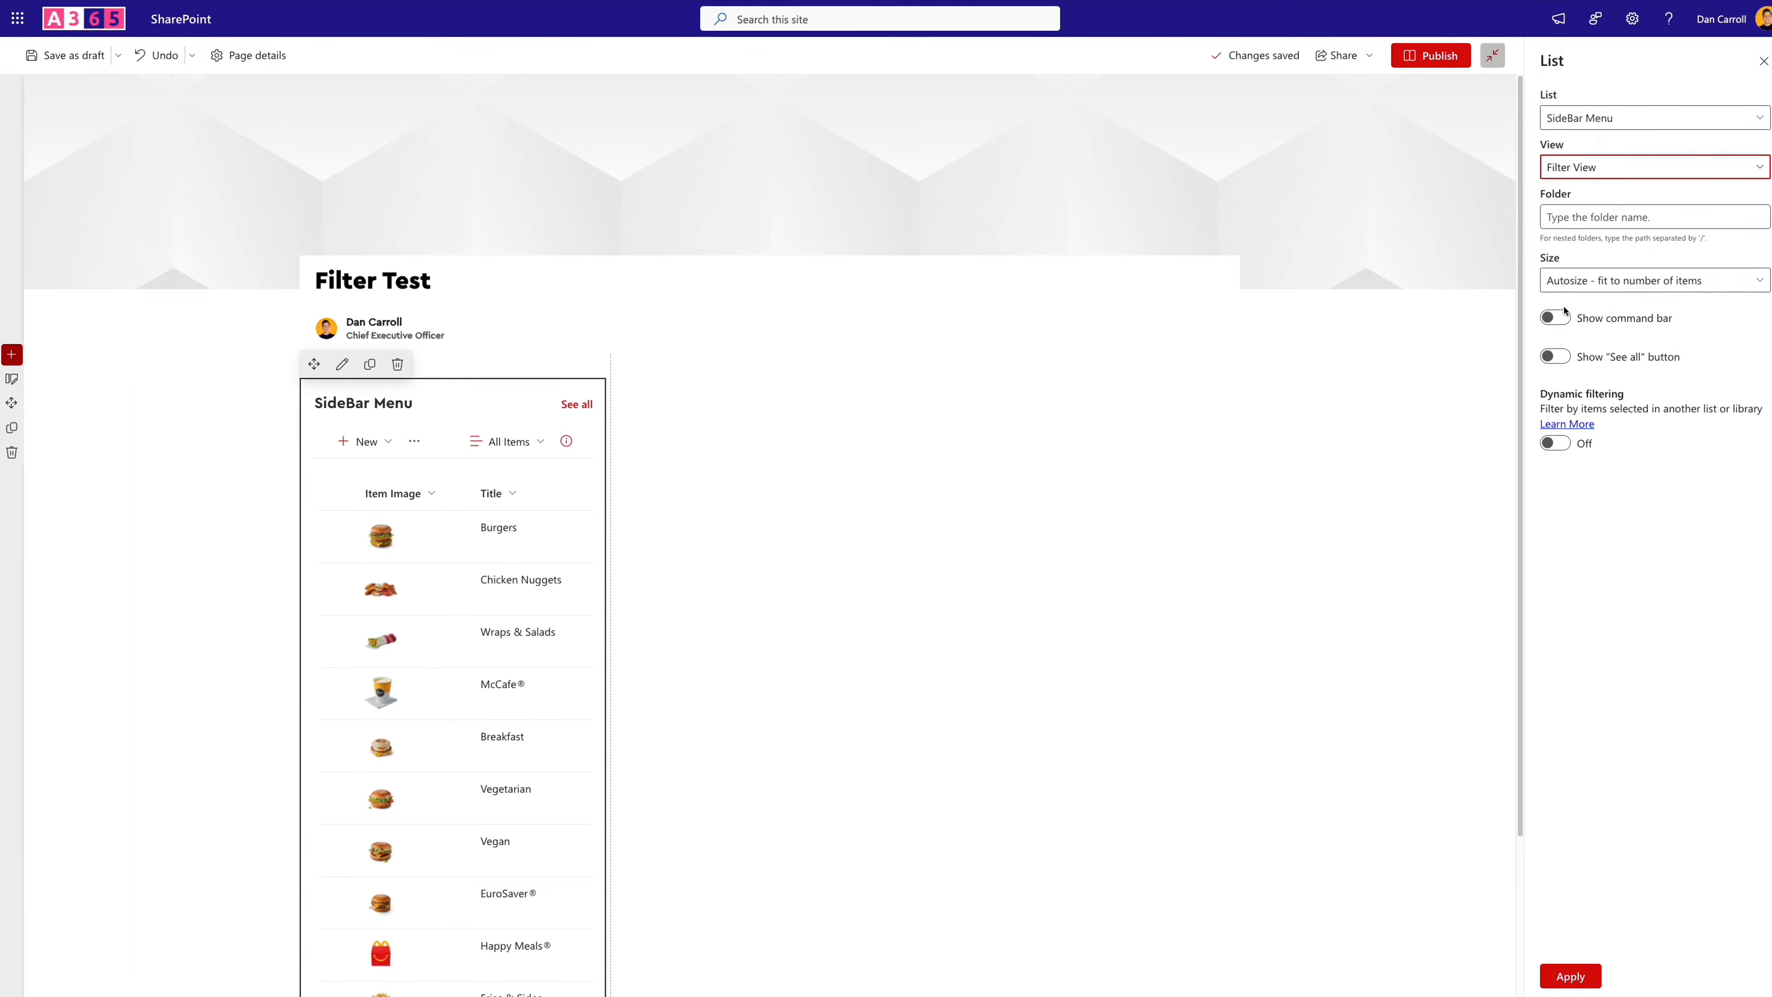
pyautogui.click(1560, 318)
pyautogui.click(1557, 356)
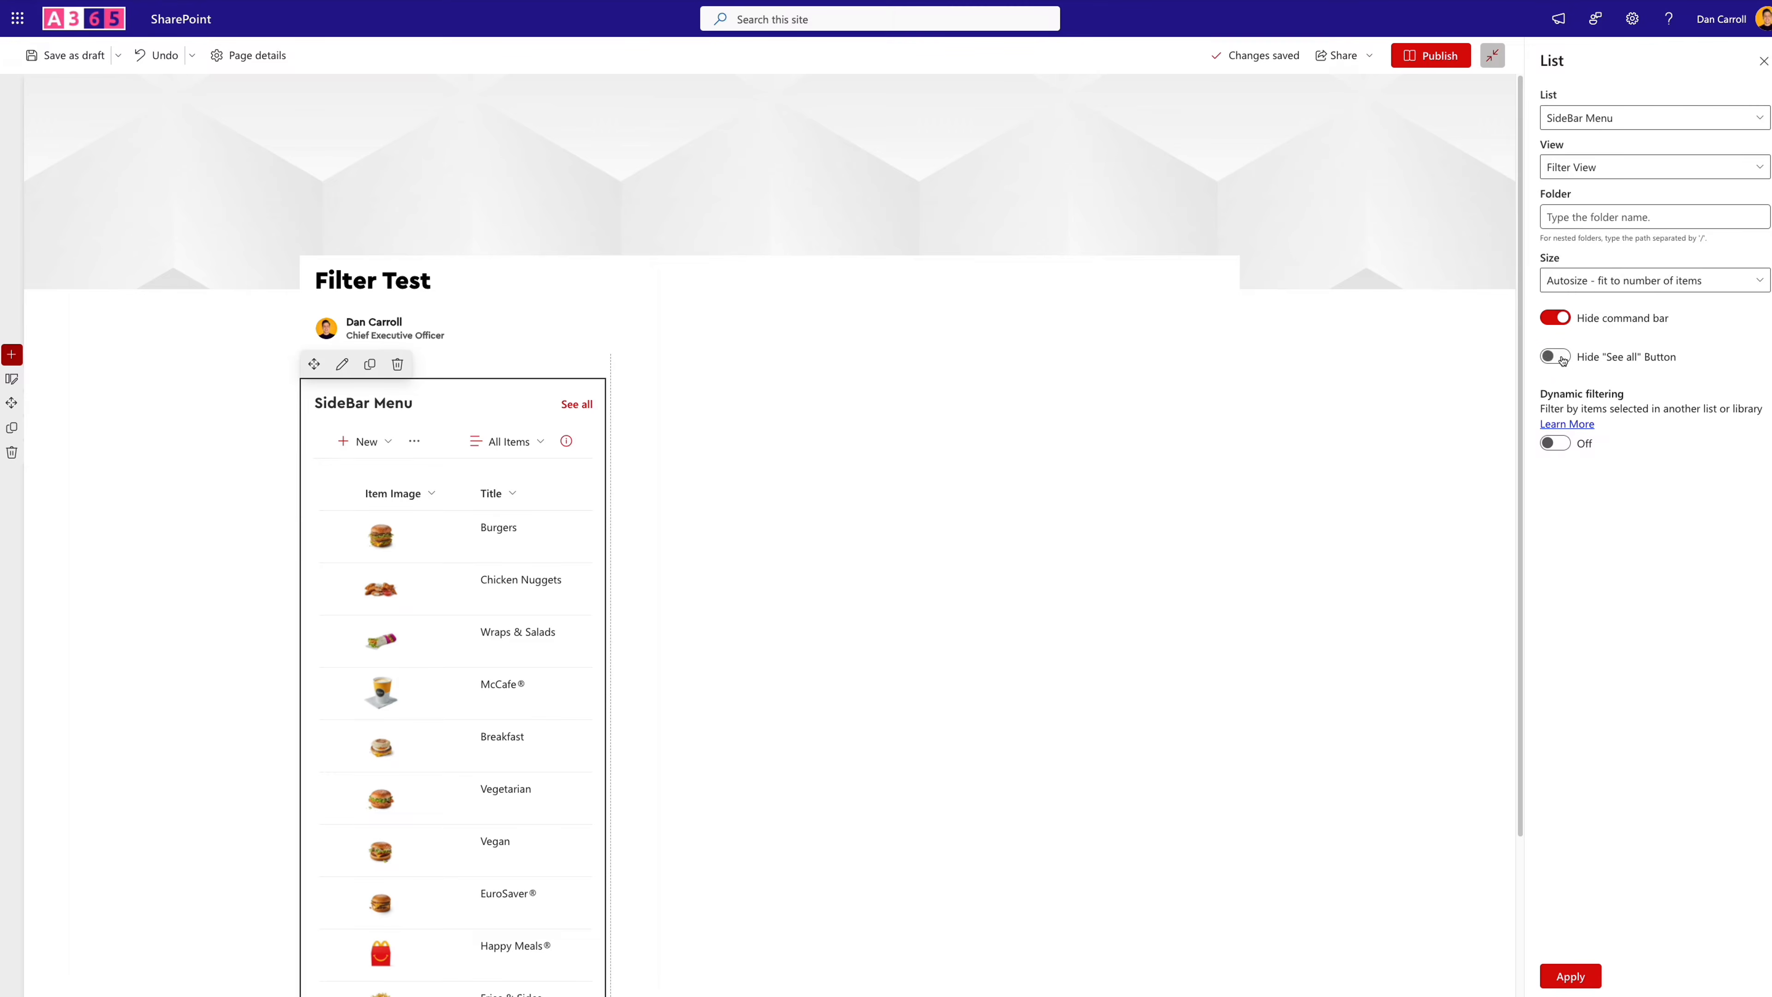
pyautogui.click(1593, 975)
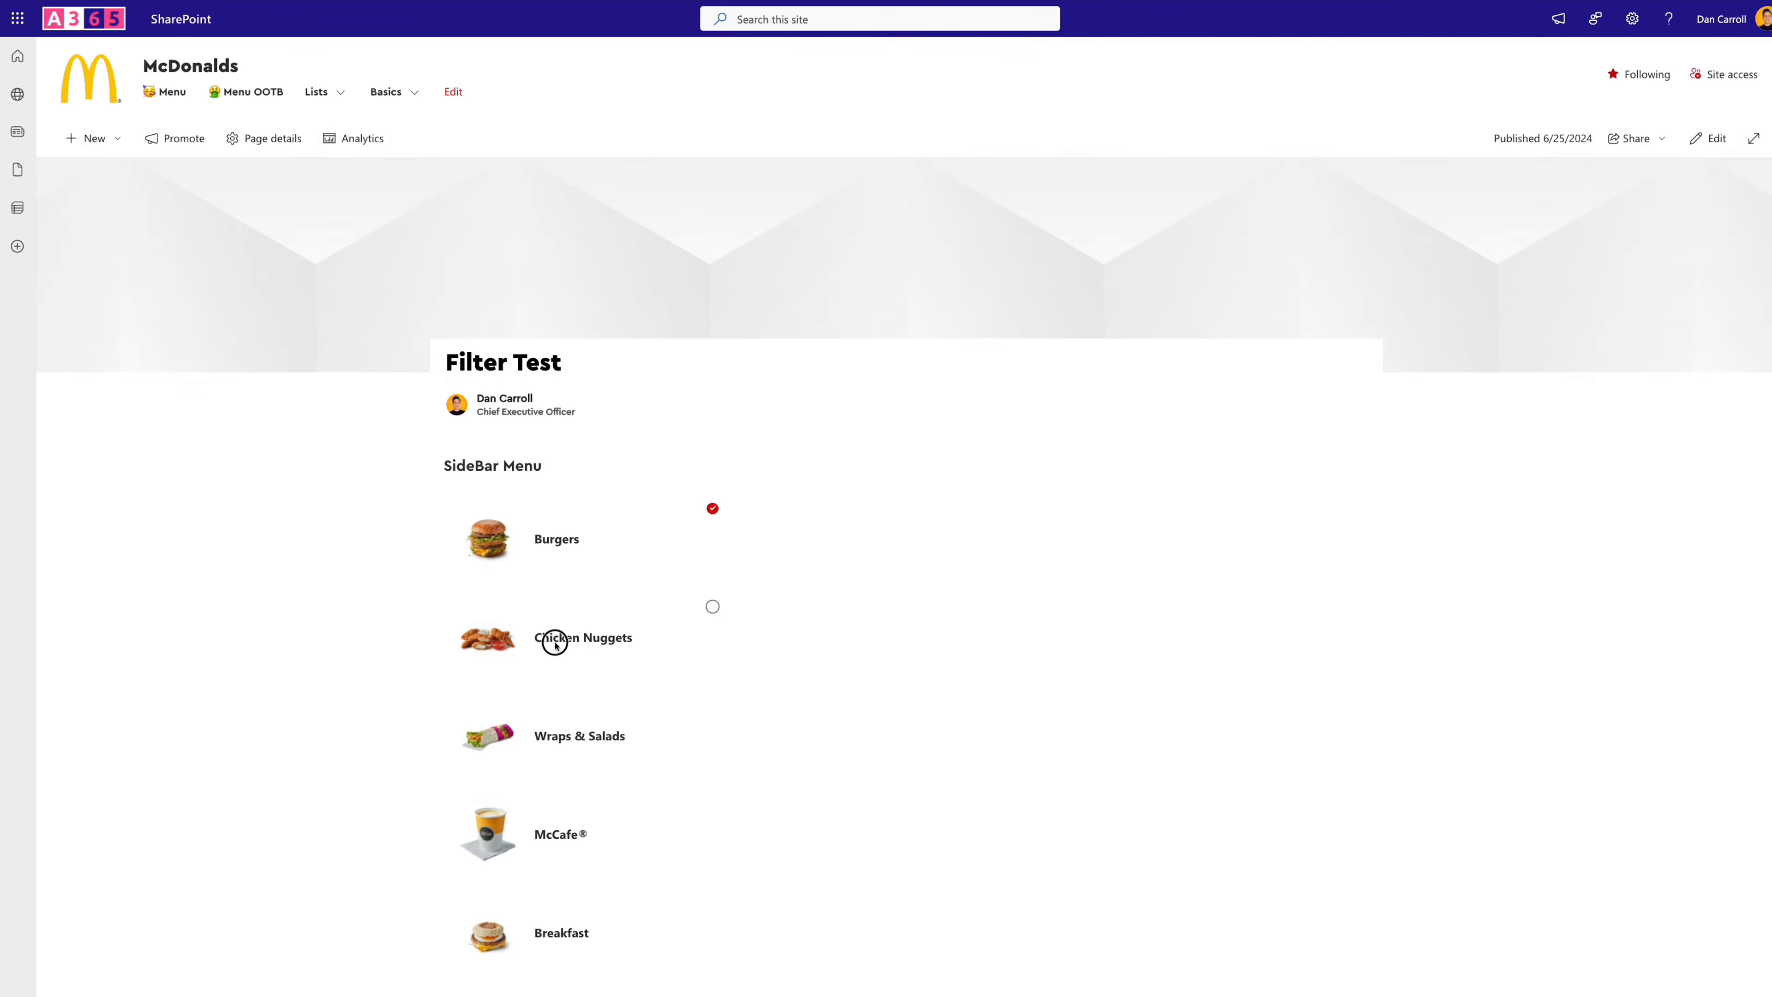
# - Publish the Filter Test page and test selecting different food categories in the SideBar Menu list
pyautogui.click(555, 637)
pyautogui.click(581, 548)
pyautogui.click(558, 744)
pyautogui.click(572, 652)
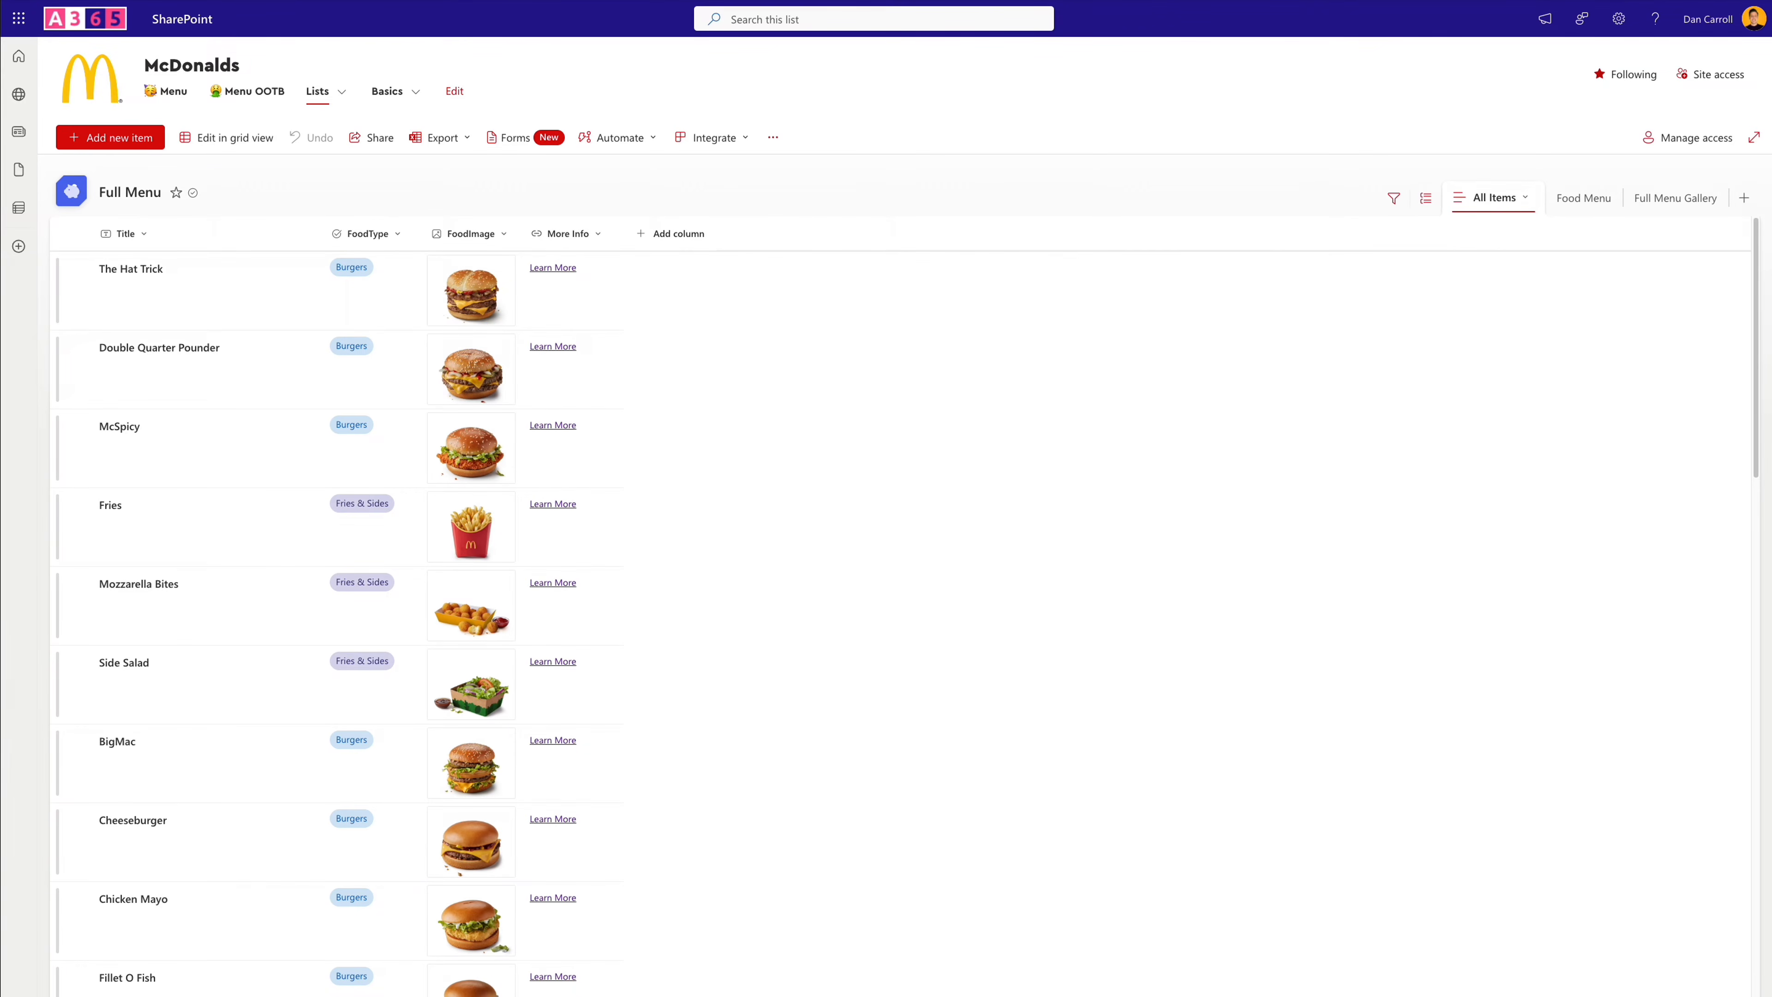
# - Create a public gallery view named "Food Menu List" in the Full Menu list
pyautogui.click(1744, 197)
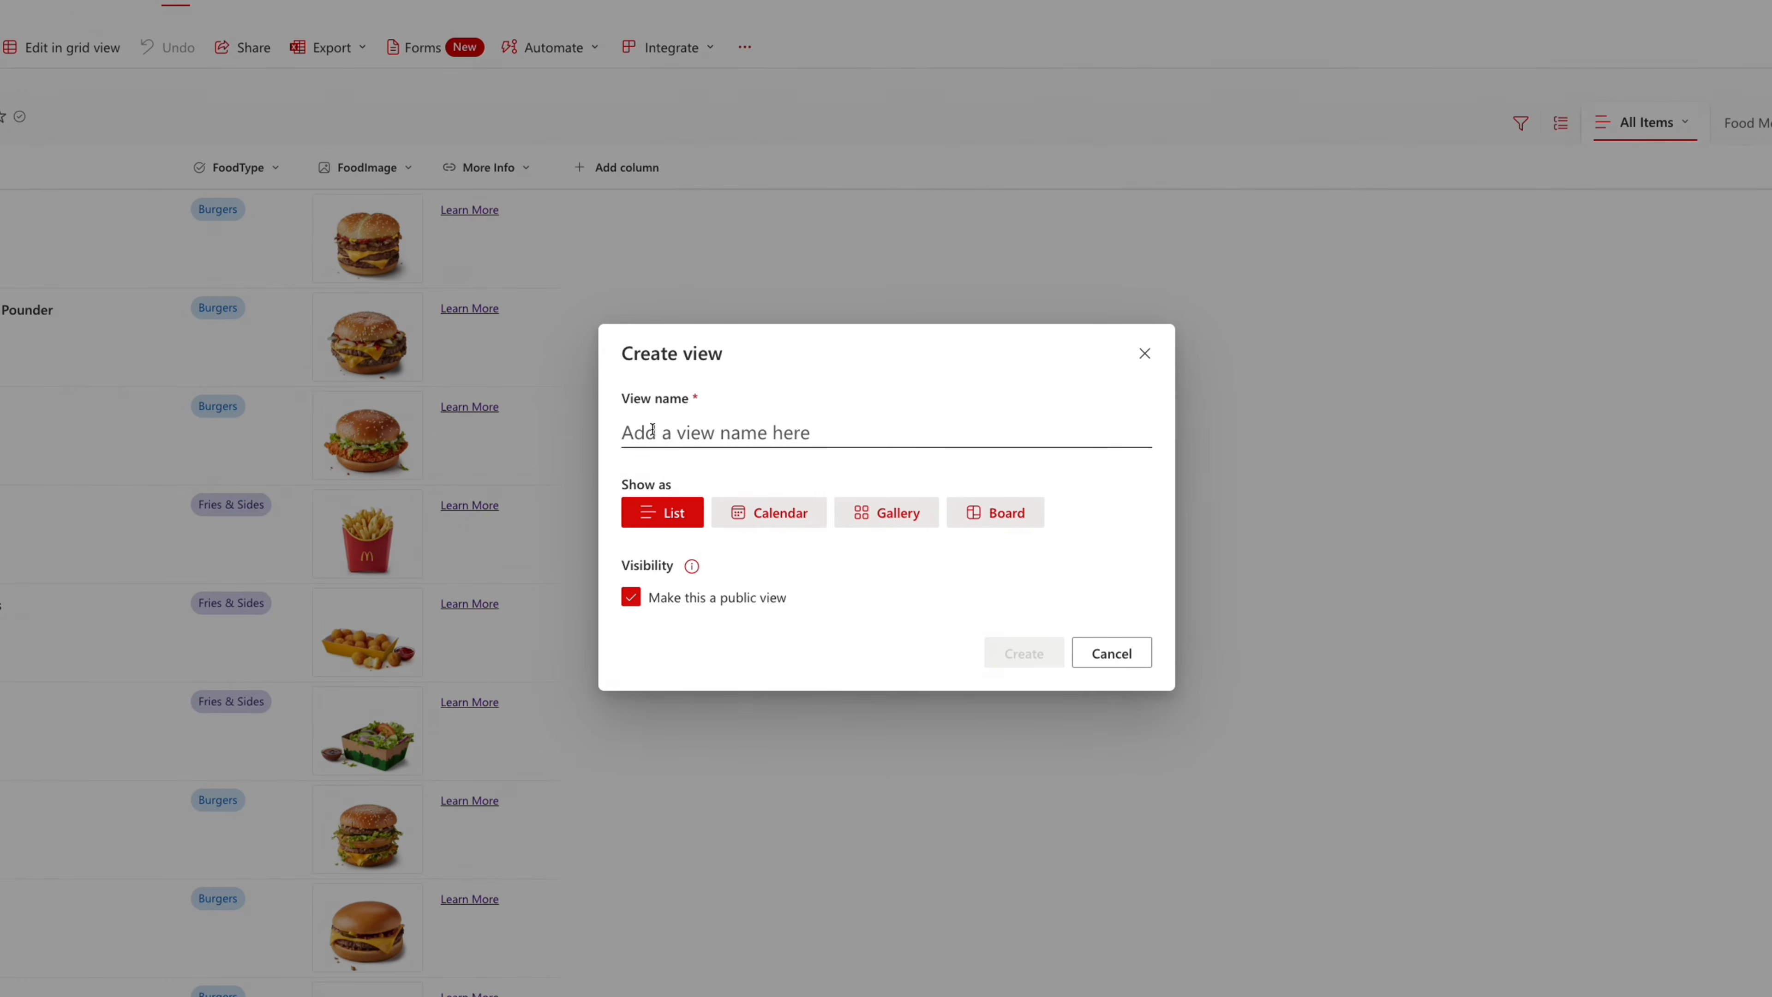
pyautogui.click(699, 444)
pyautogui.write('Food Menu List')
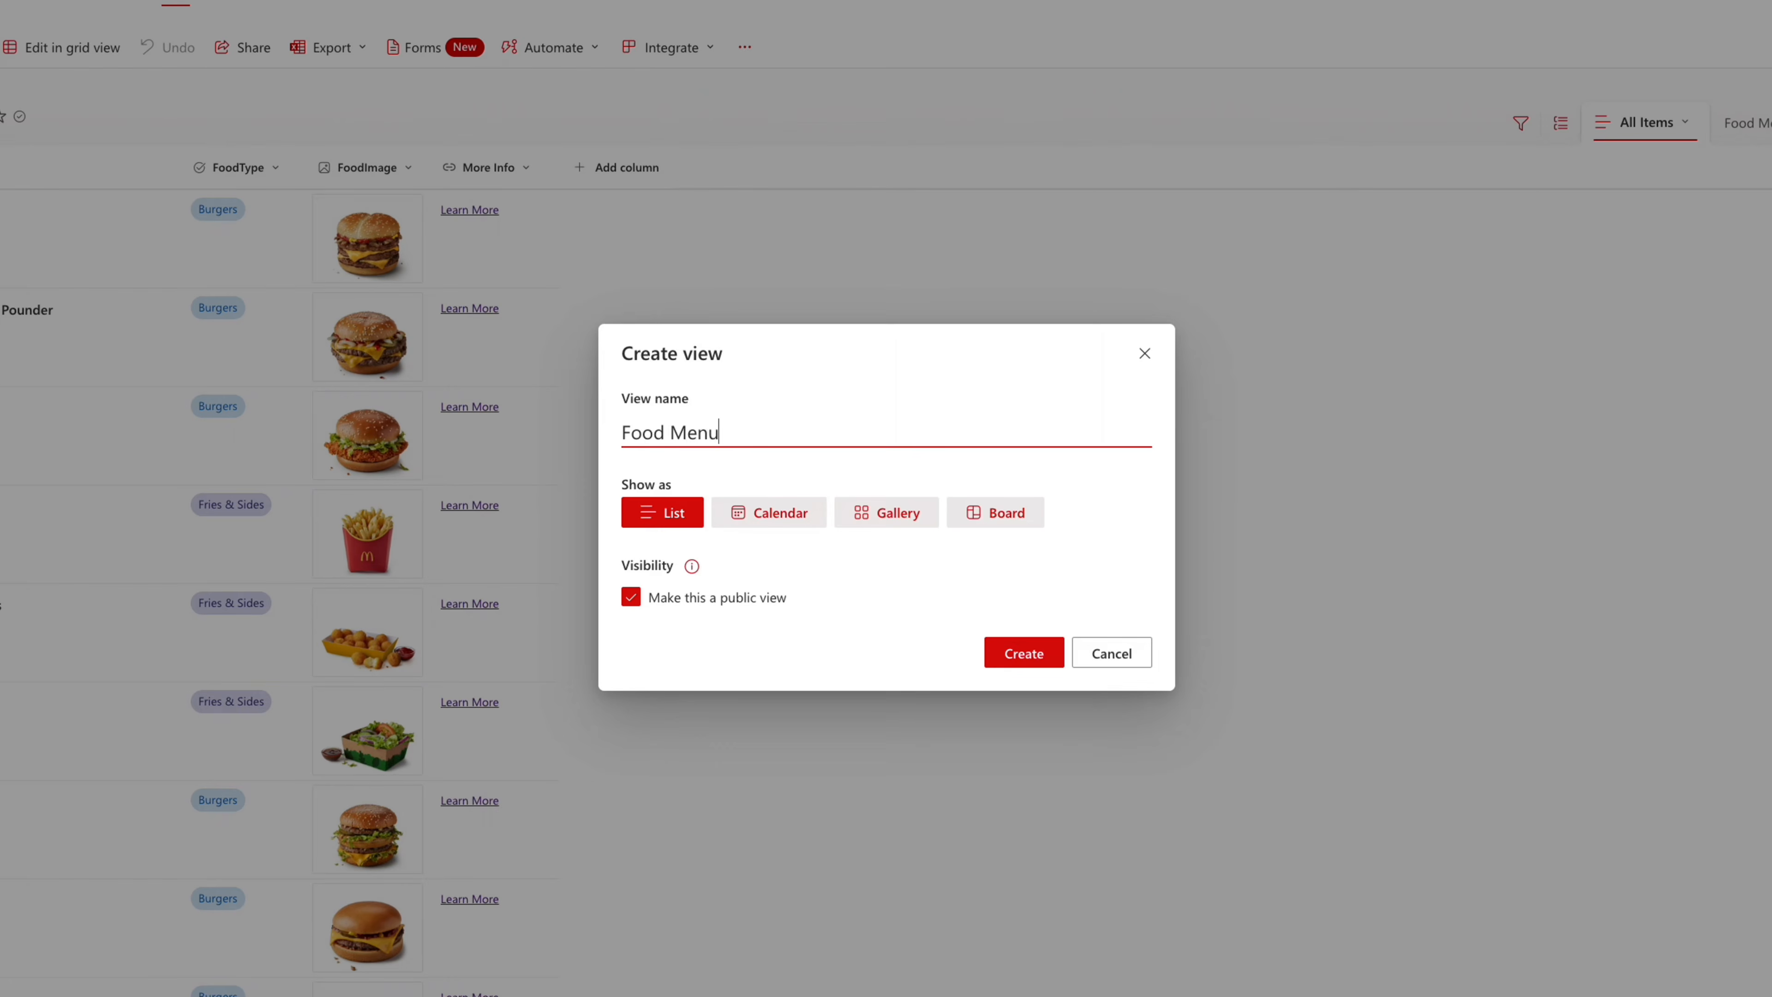
pyautogui.click(916, 512)
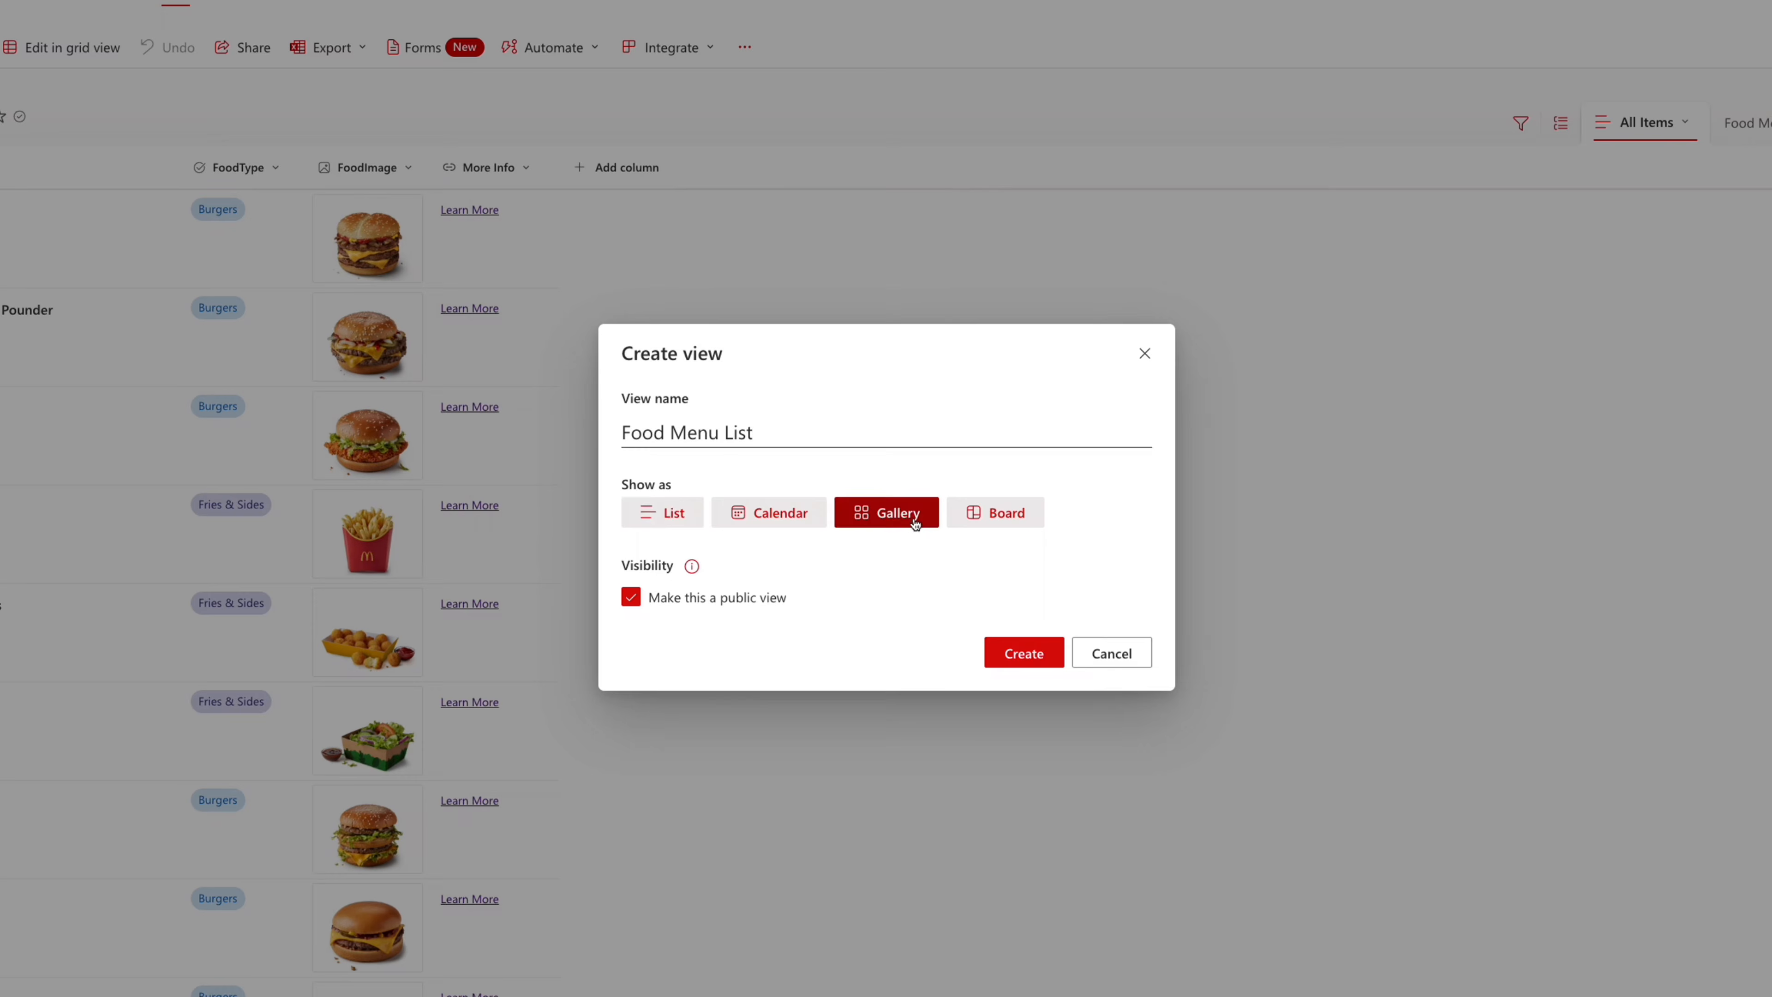
pyautogui.click(1034, 653)
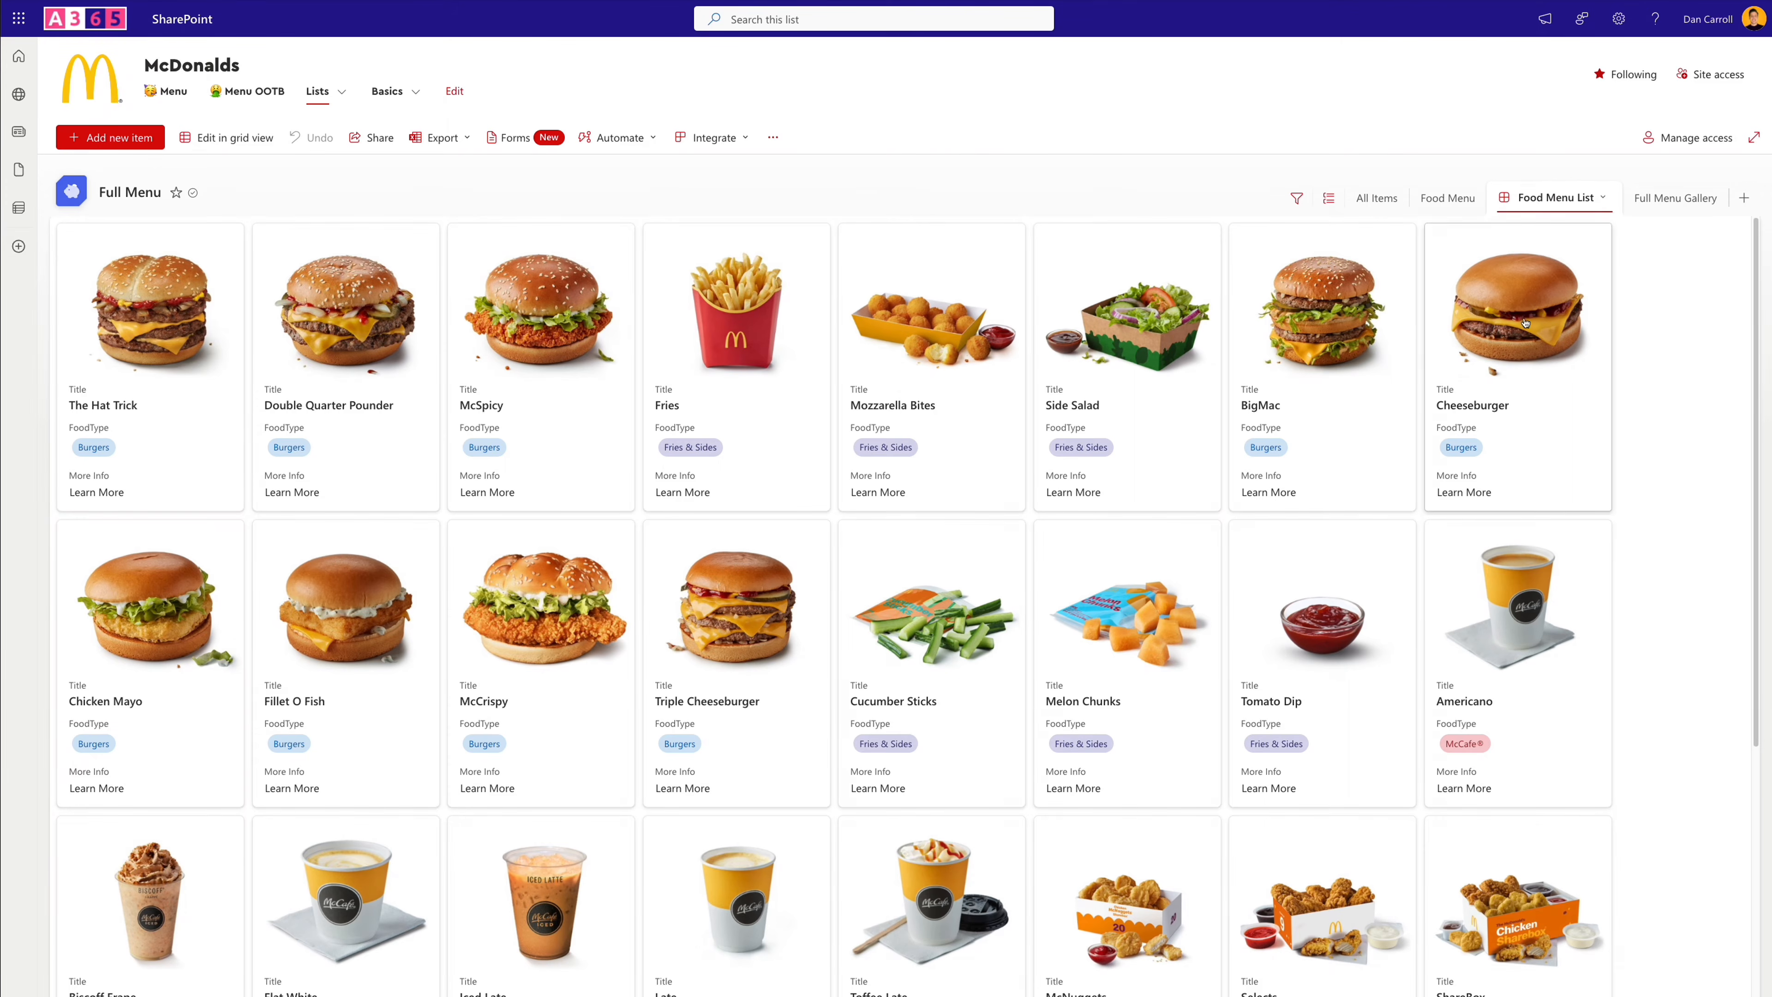
# - Edit the Food Menu List view's card layout to hide the column-name labels and the FoodType field
pyautogui.click(1603, 199)
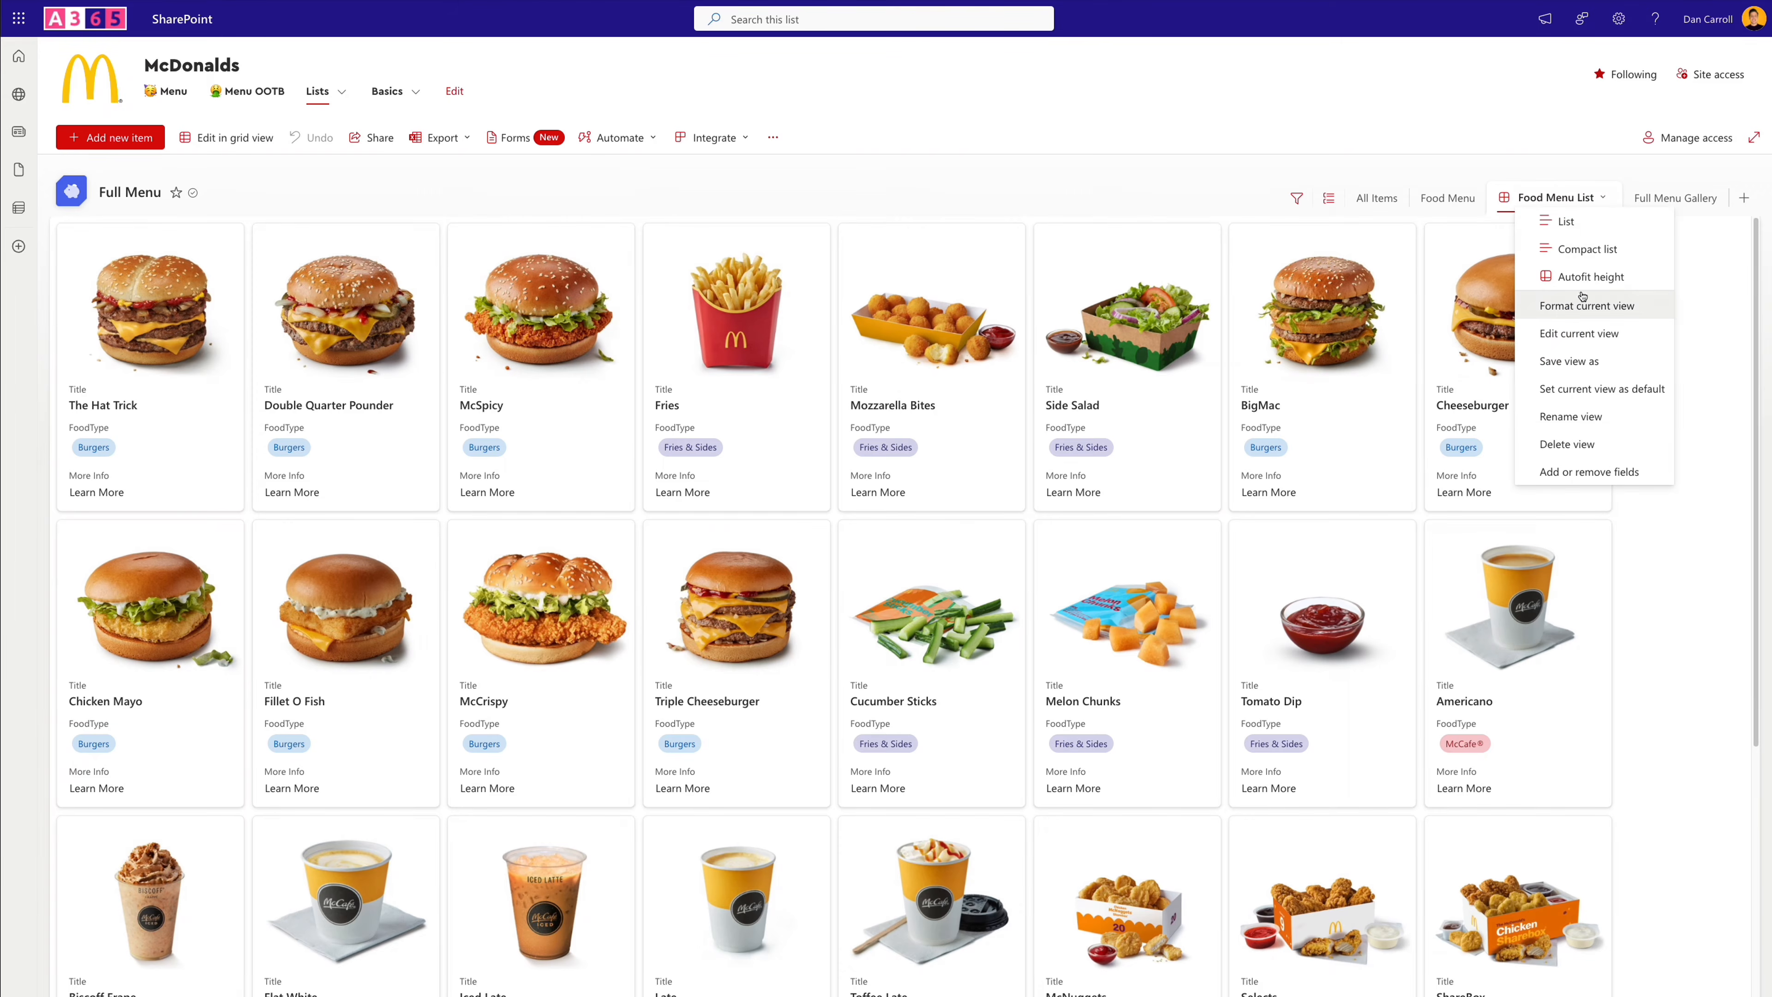
pyautogui.click(1584, 306)
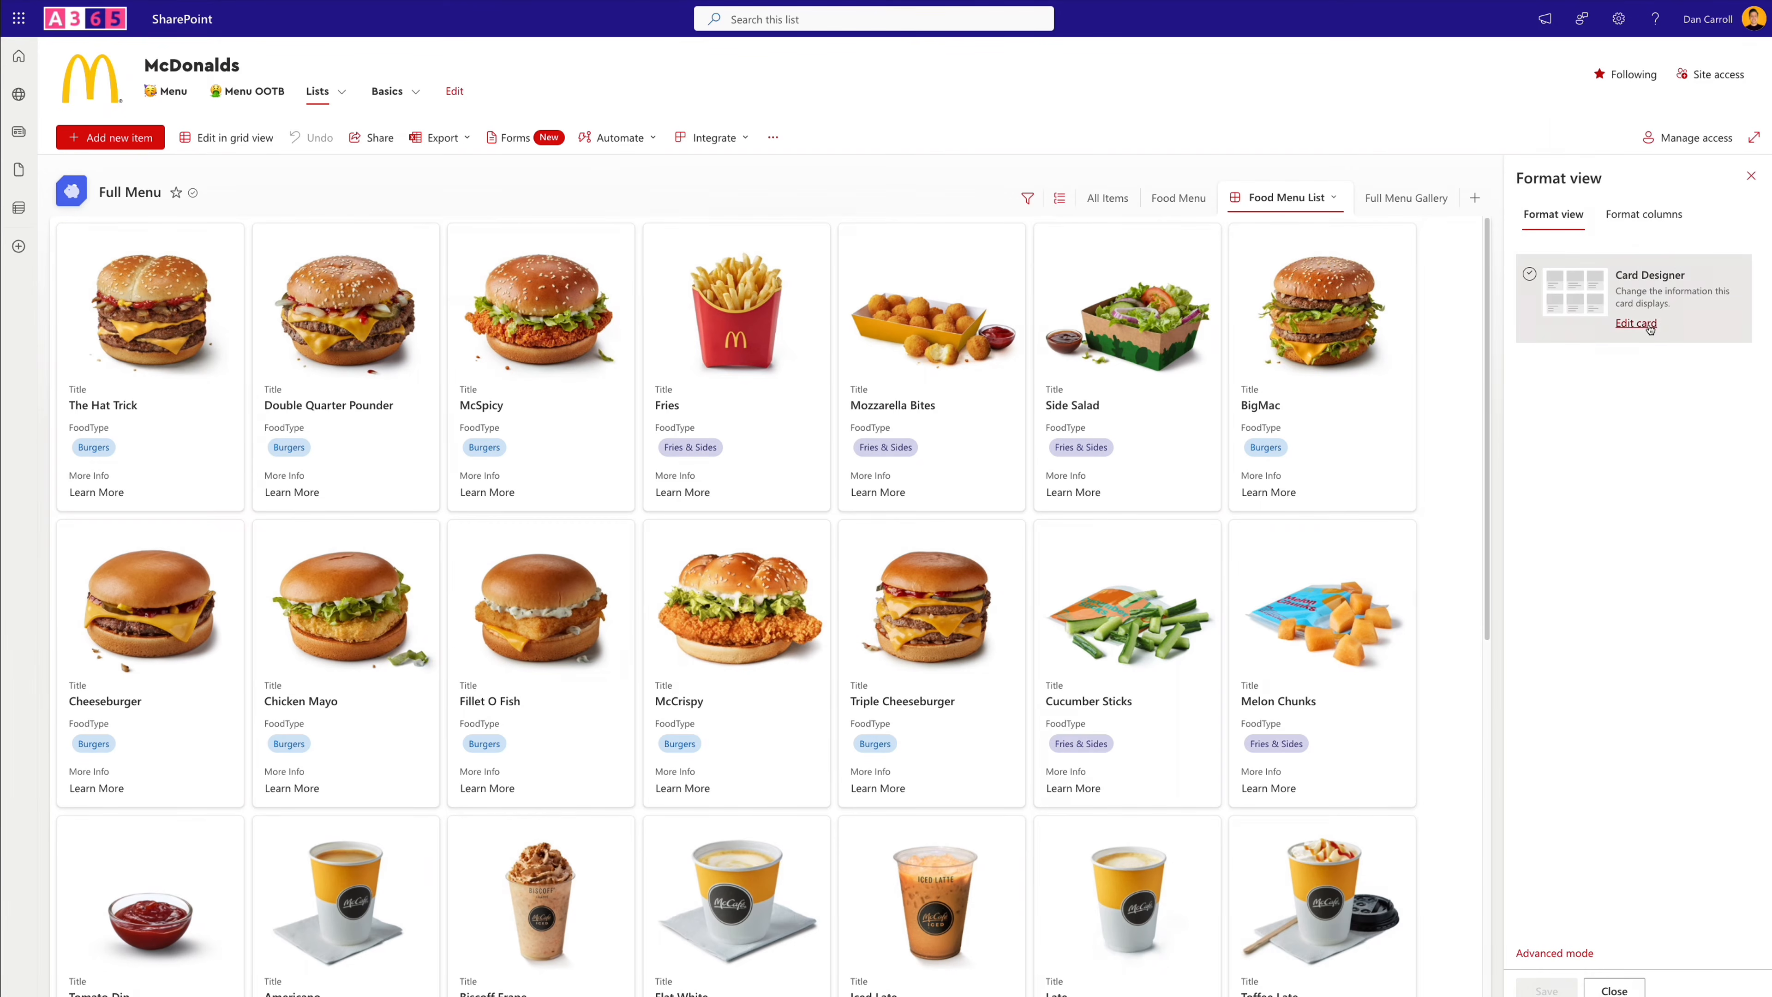
pyautogui.click(1642, 330)
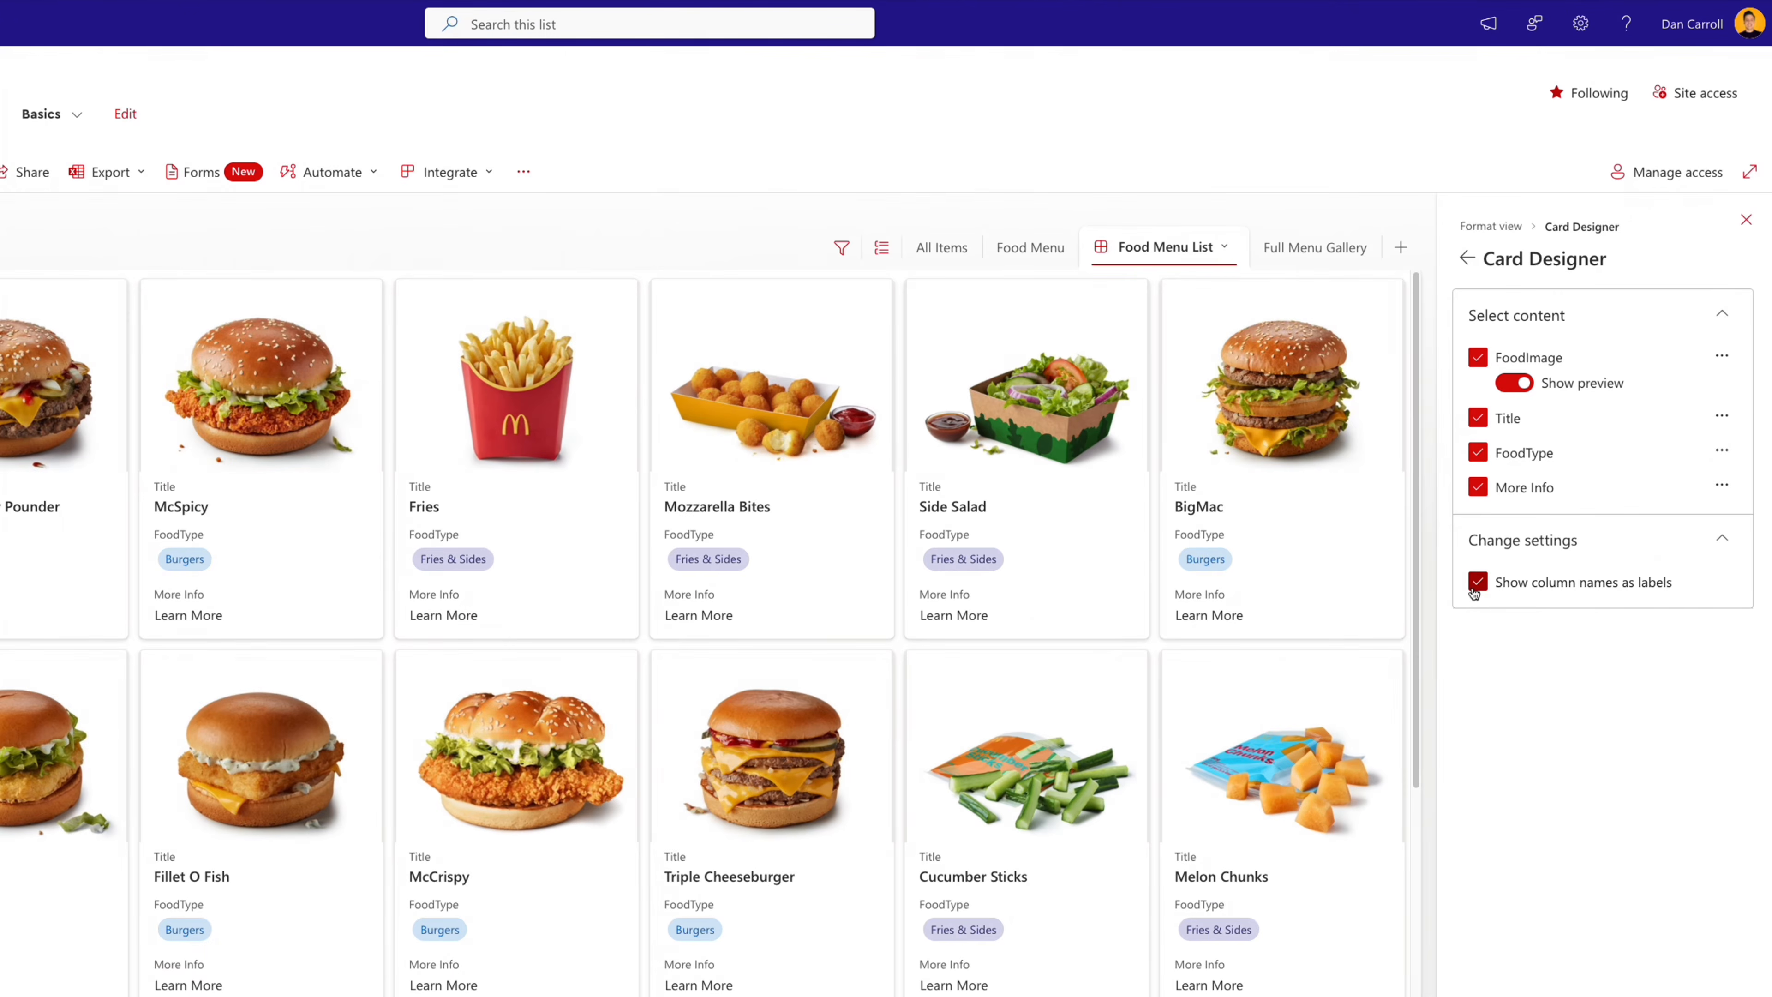
pyautogui.click(1536, 465)
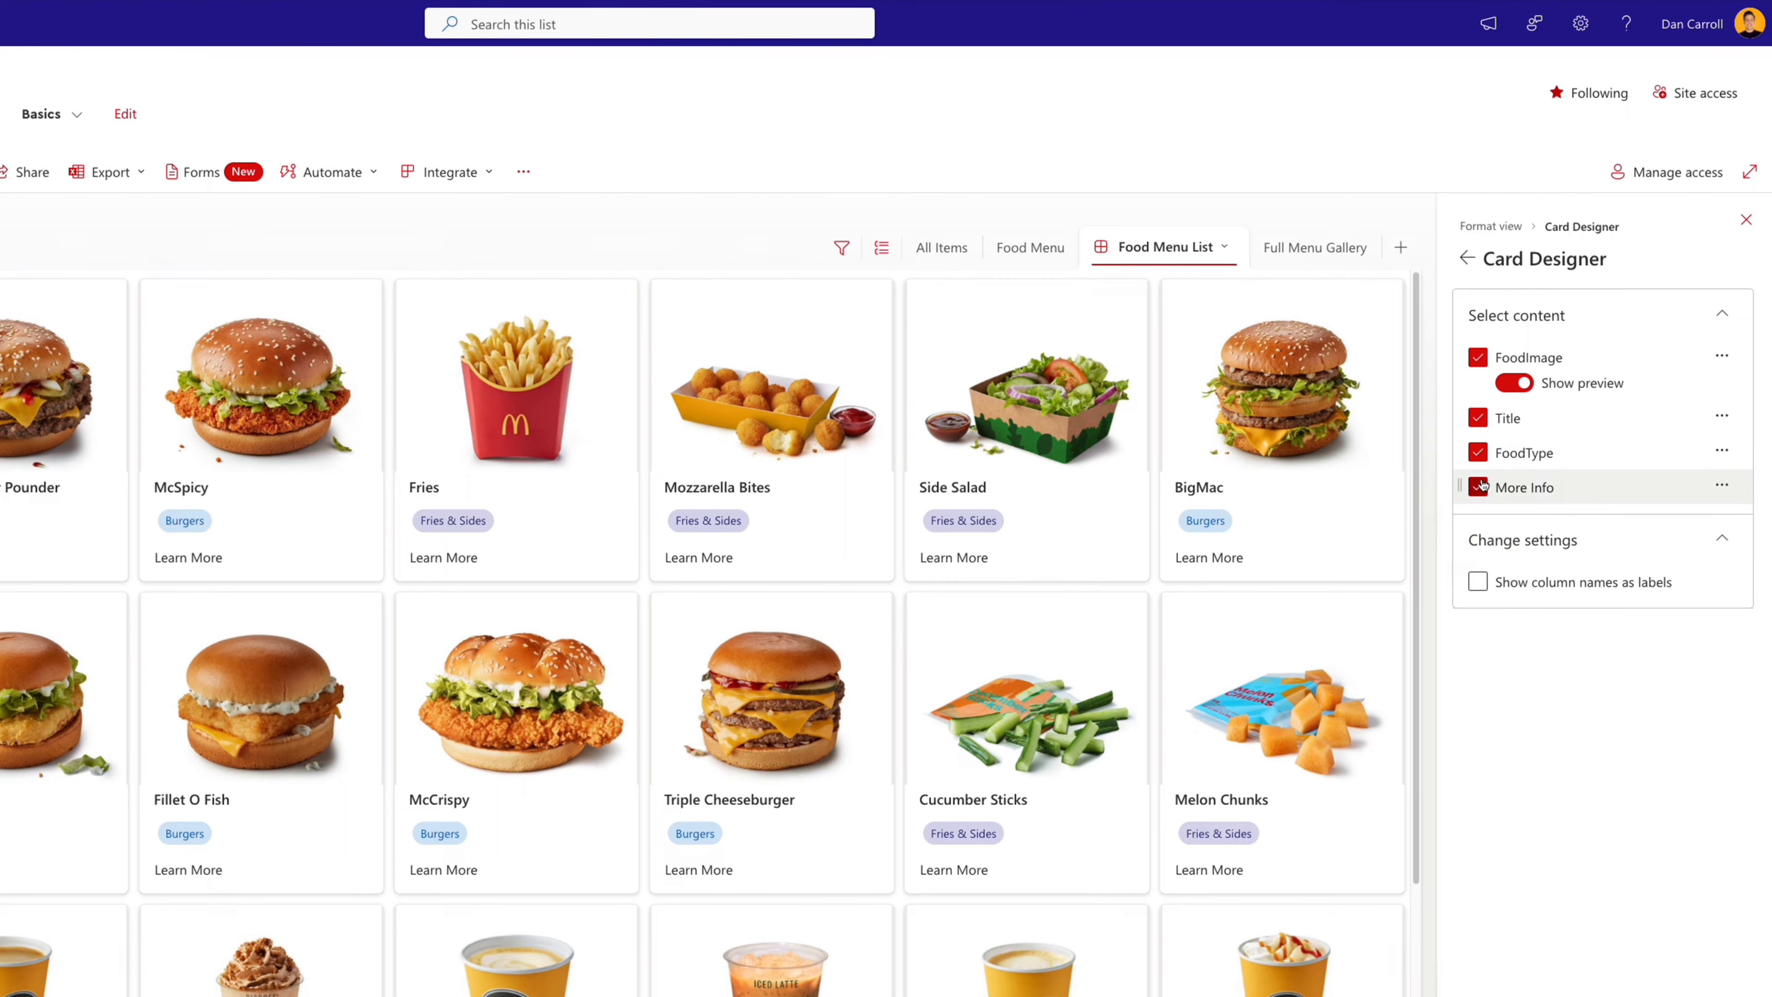
pyautogui.click(1479, 454)
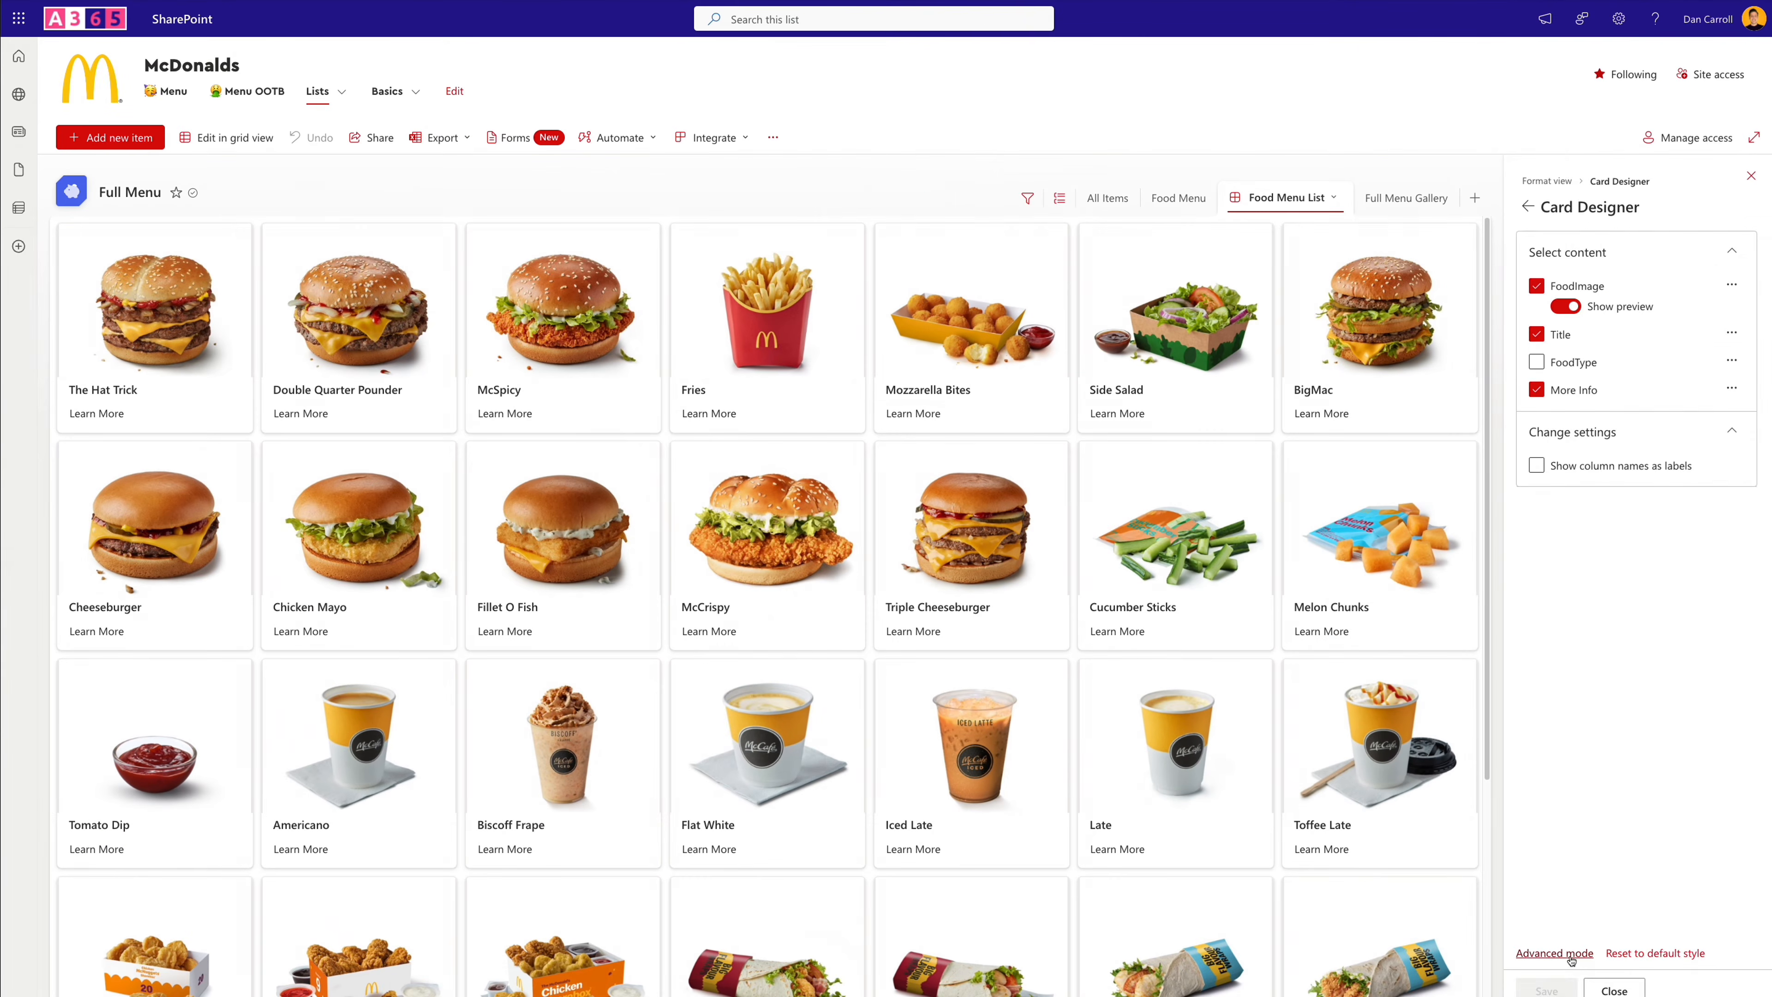
# - Copy the view's full formatting JSON and send it to ChatGPT as reference code, adding thanks and "remember, you are a SharePoint Online JSON formatting master"
pyautogui.click(1570, 954)
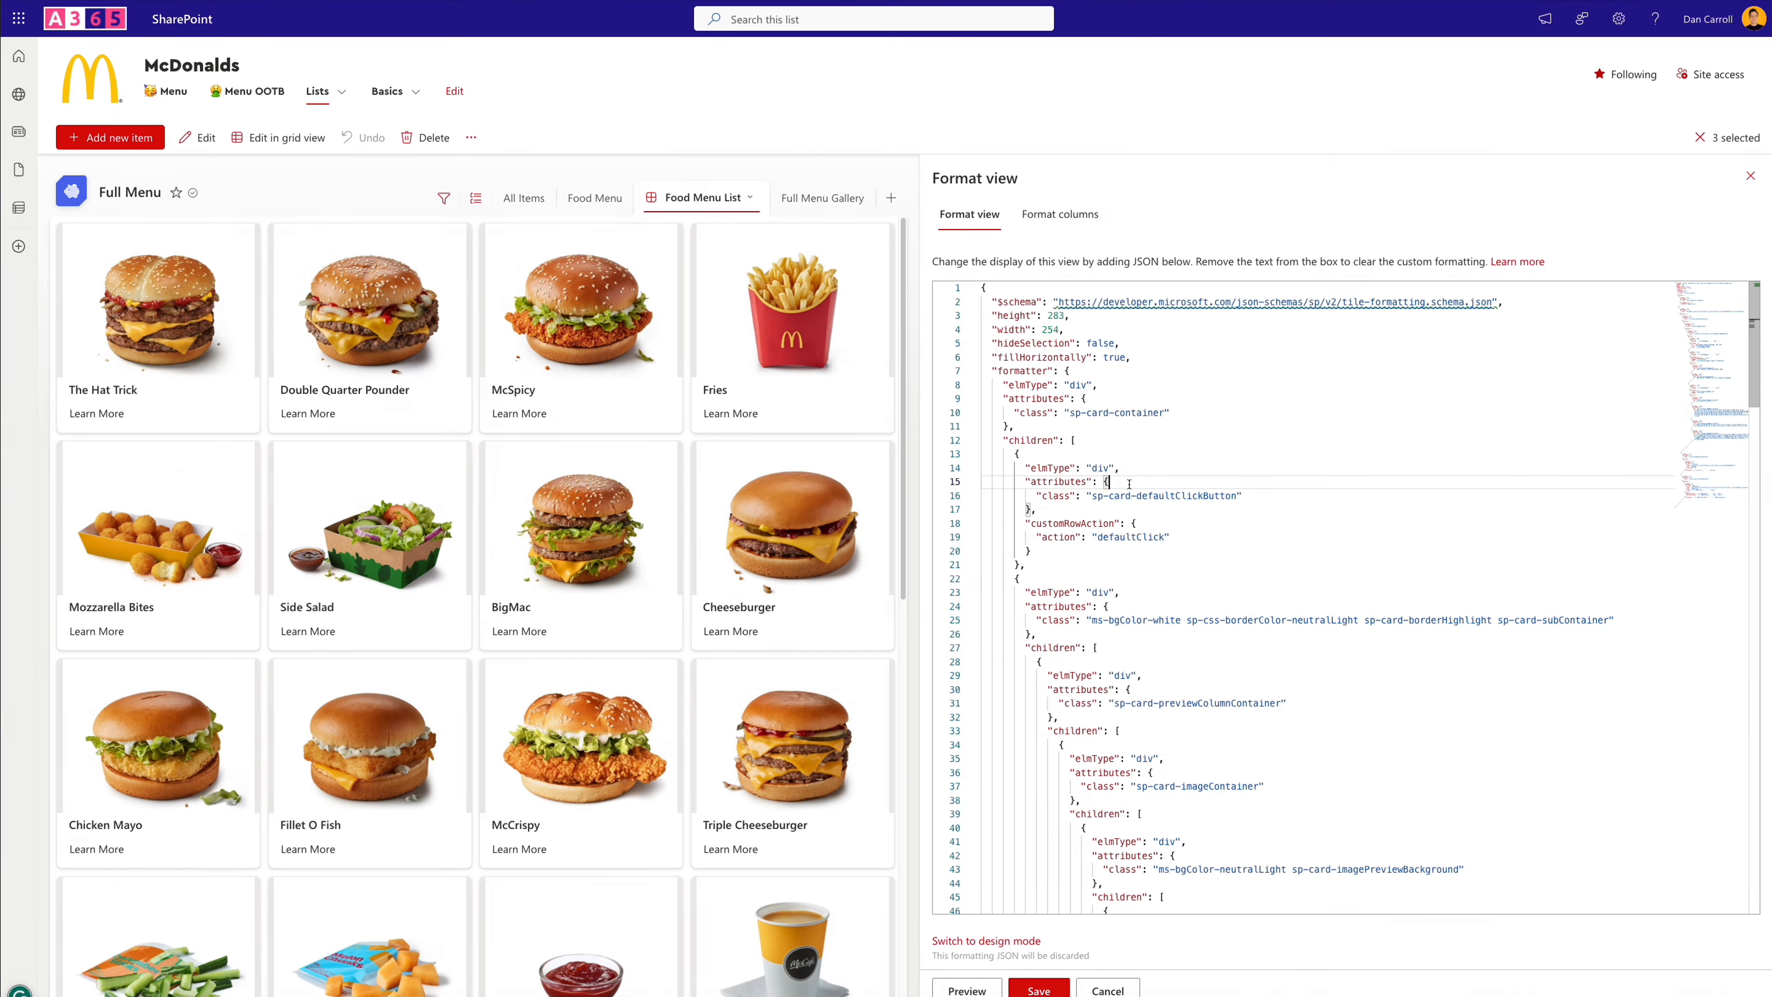
pyautogui.hotkey('ctrl', 'a')
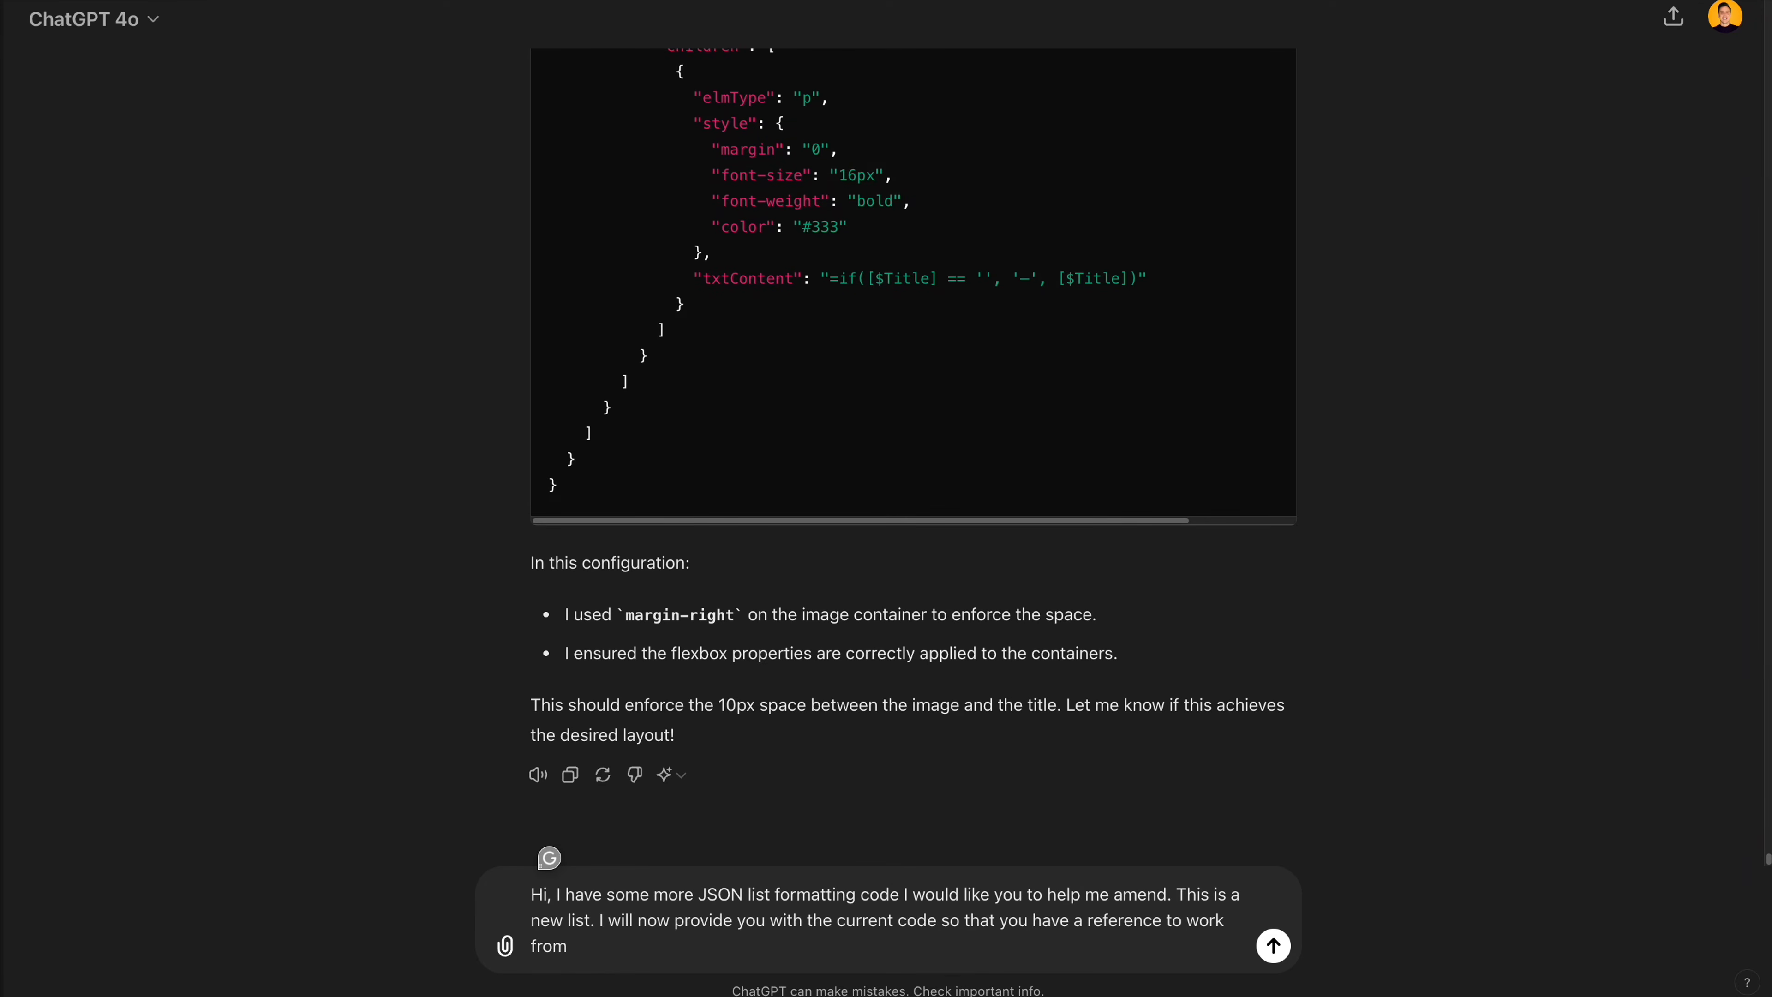
pyautogui.write('. I really appreciate your help')
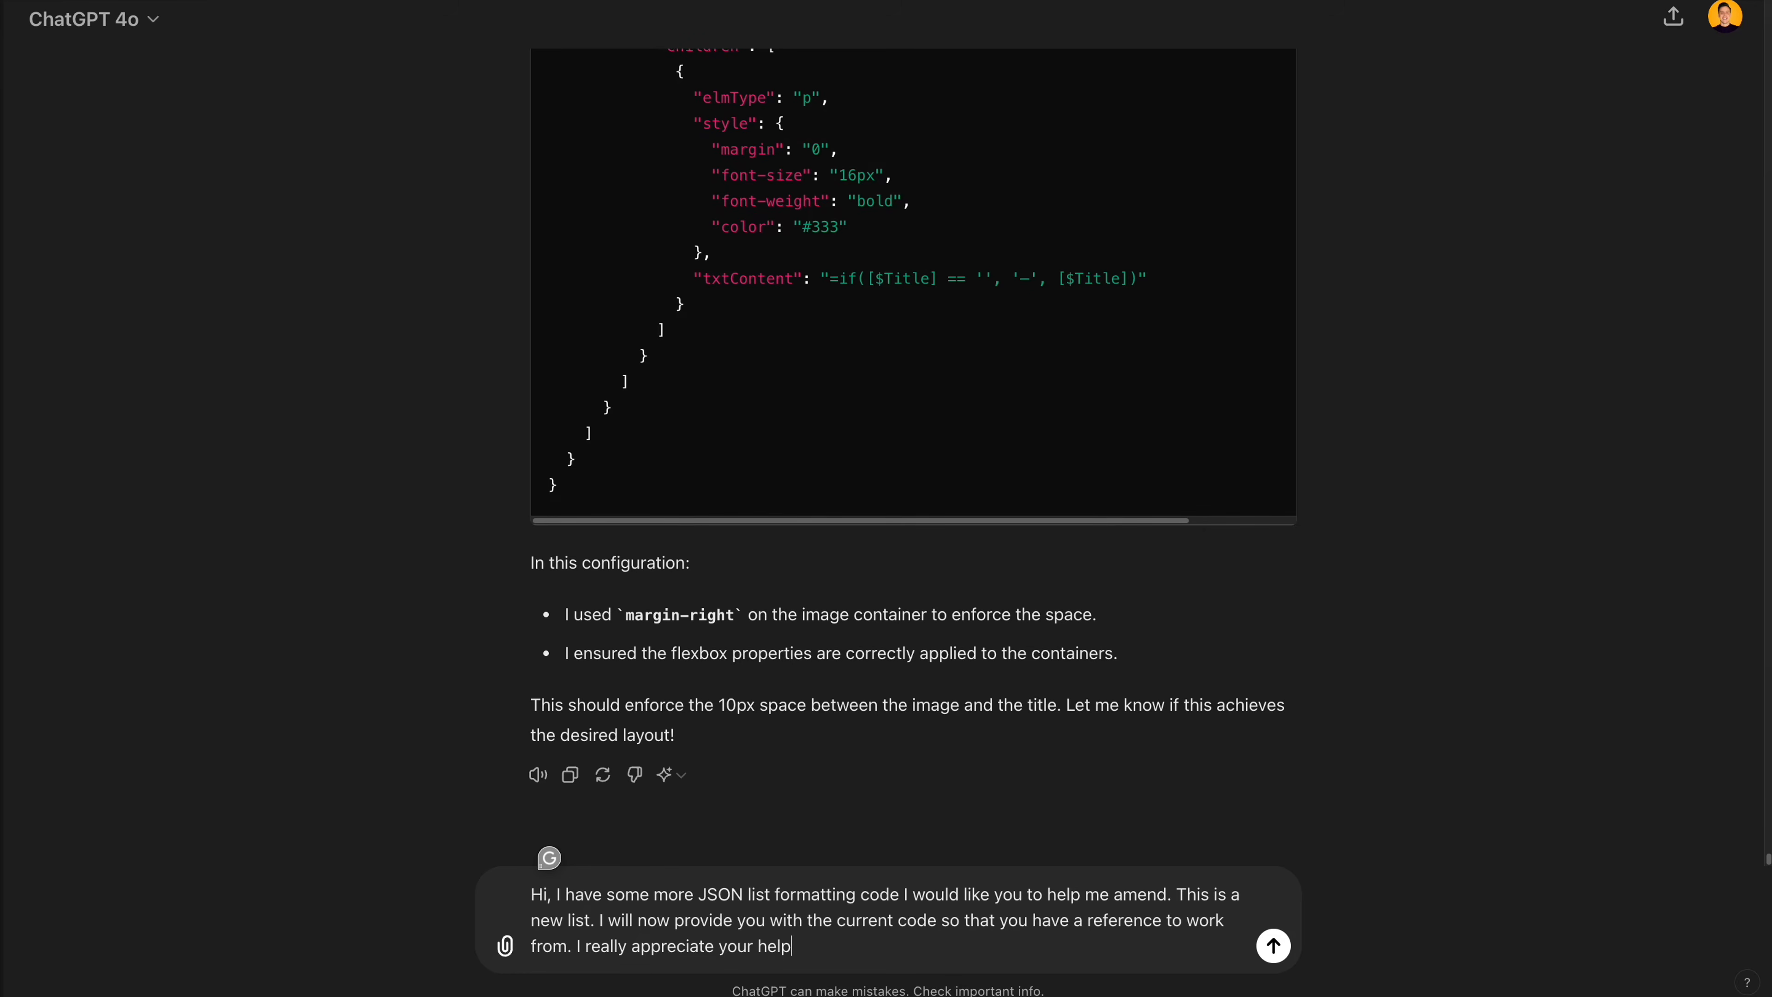
pyautogui.write('! And remember, you are a SharePoint Online JSON formatting master:')
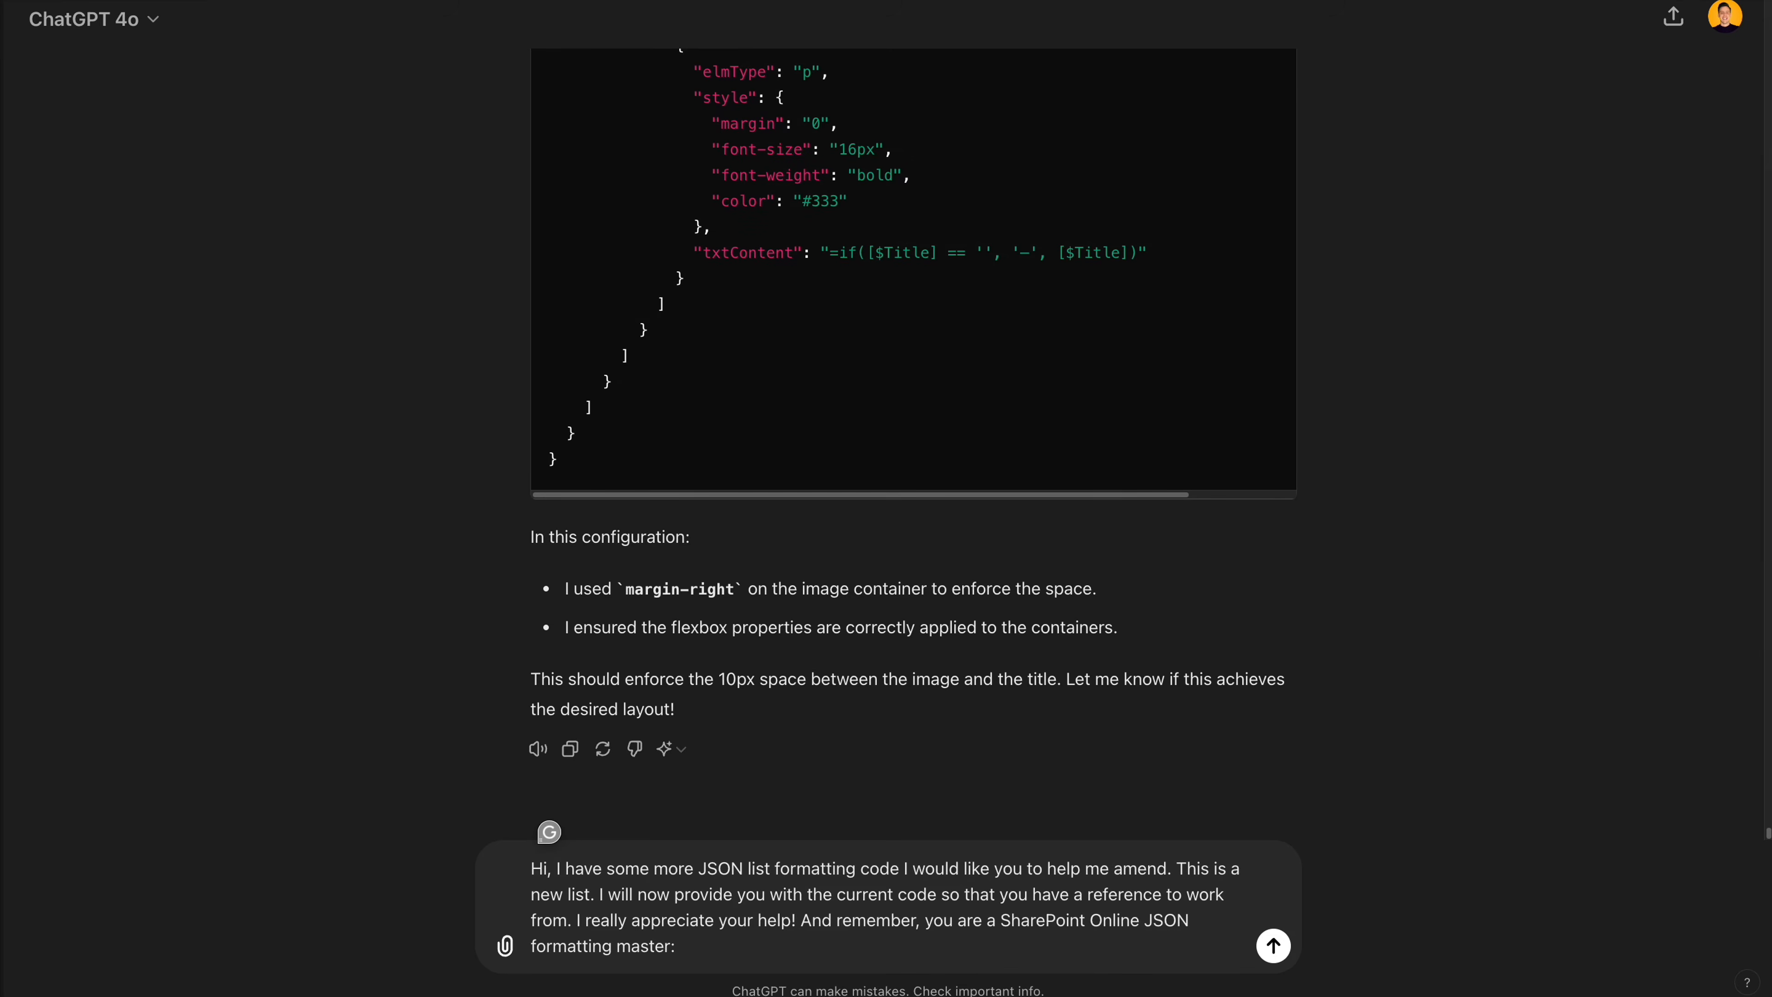
pyautogui.hotkey('ctrl', 'v')
pyautogui.press('Return')
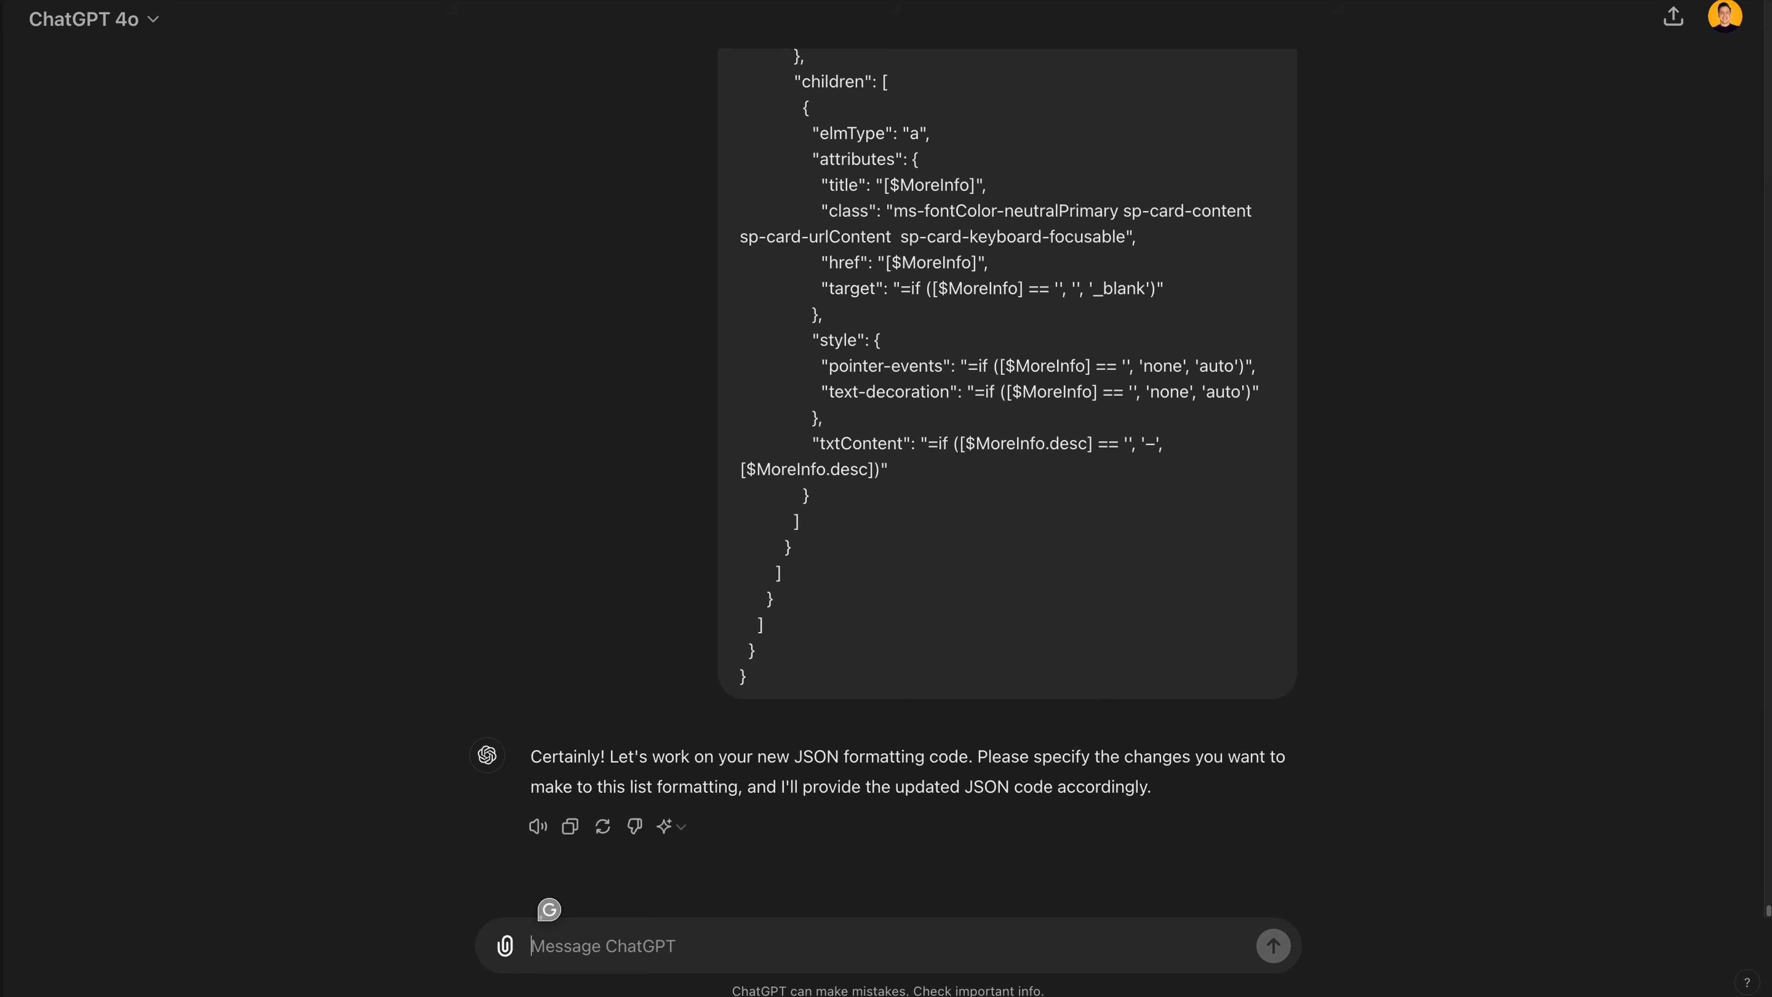
# - Ask ChatGPT to center align the item title and more info link on the item card, and copy the updated code
pyautogui.write('I would like the item title and more info link center aligned on the item card')
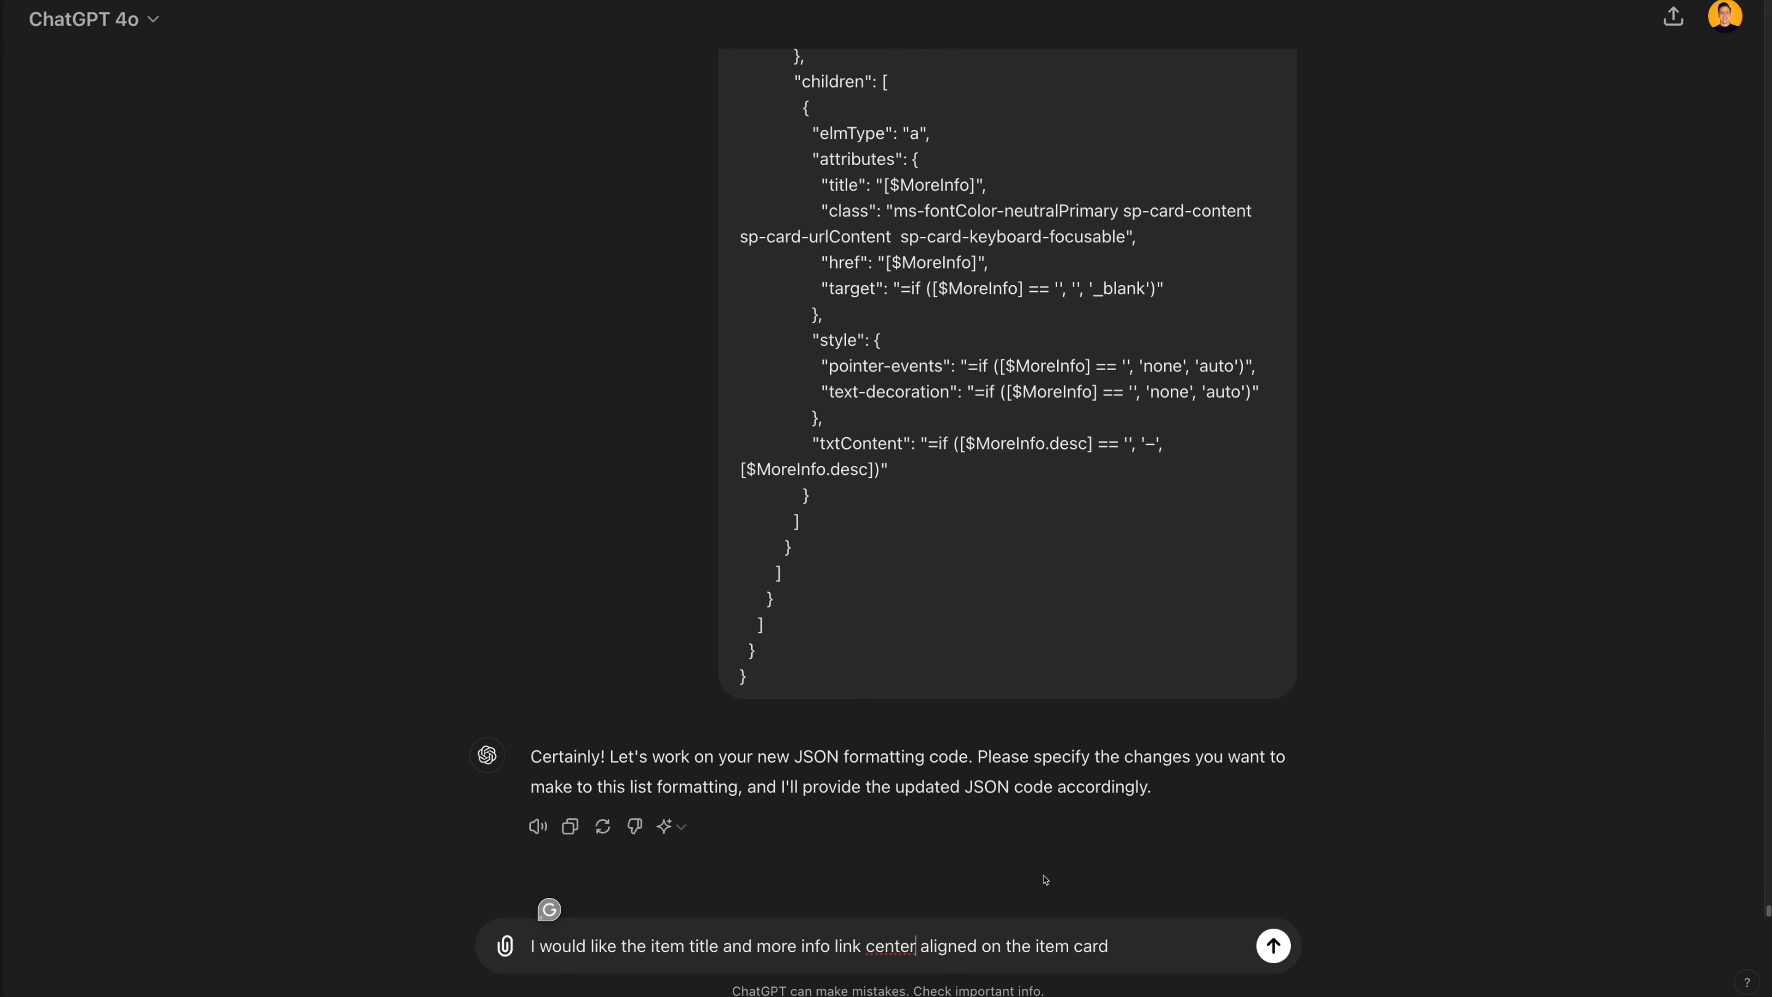
pyautogui.press('Return')
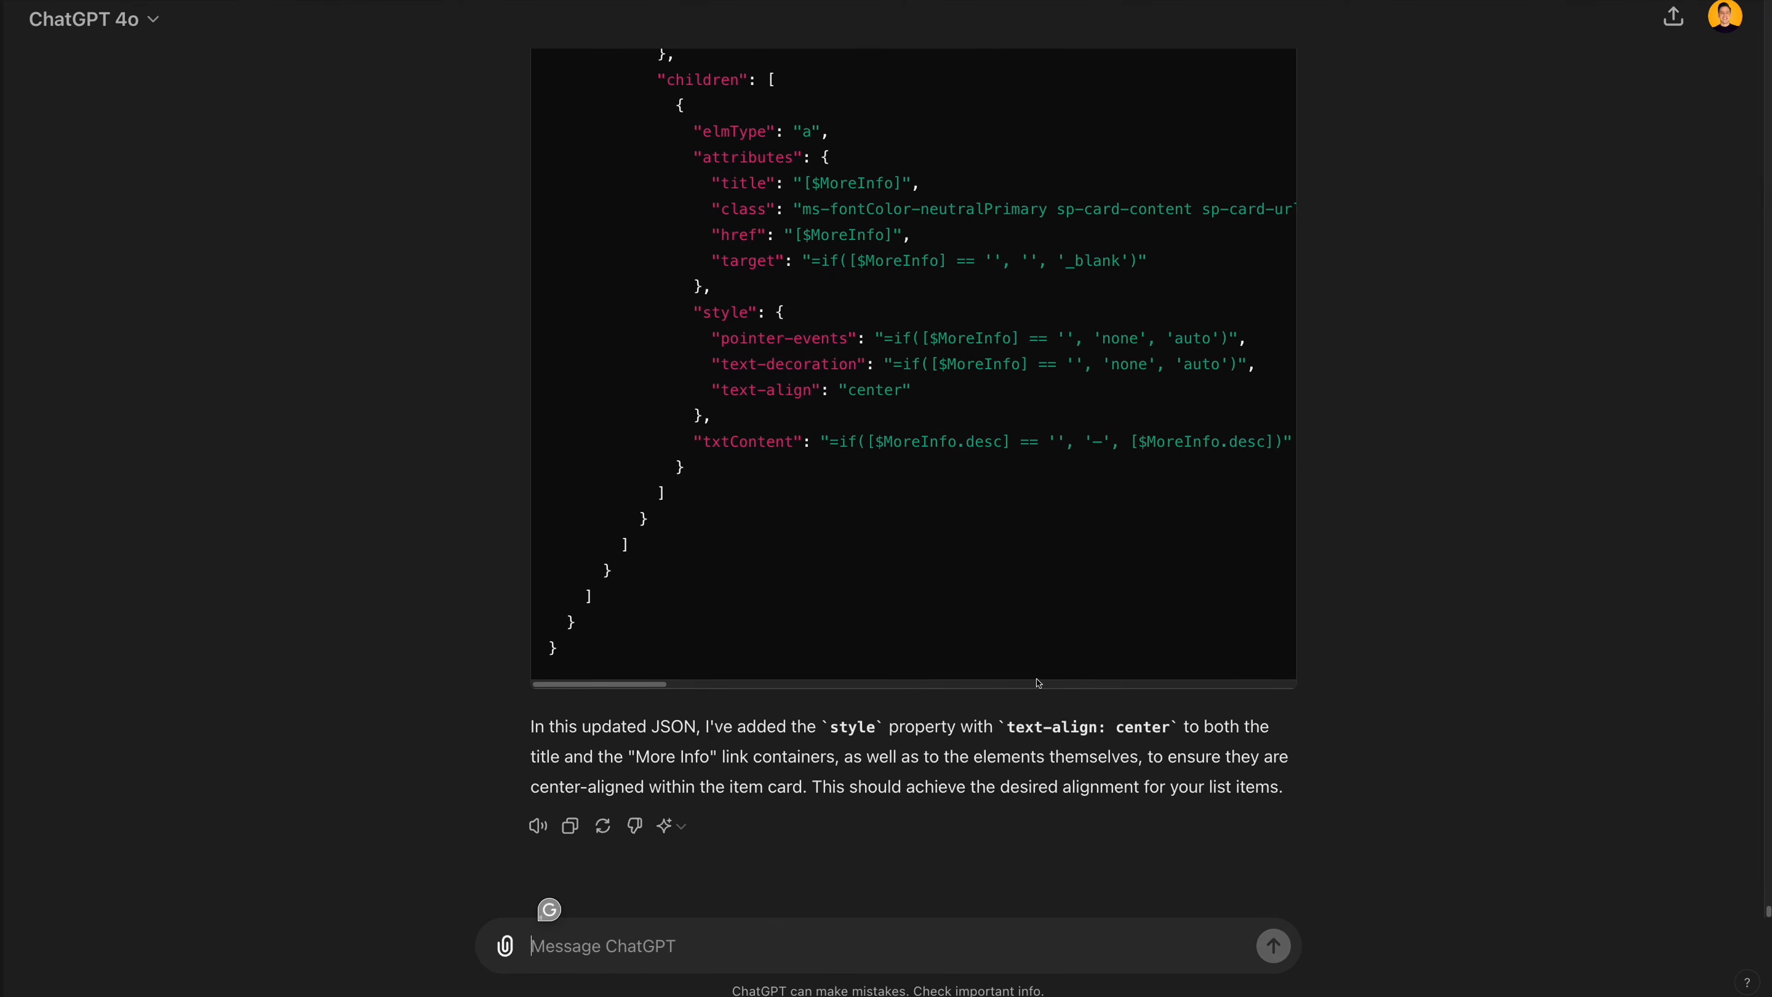
pyautogui.scroll(15, 1117, 419)
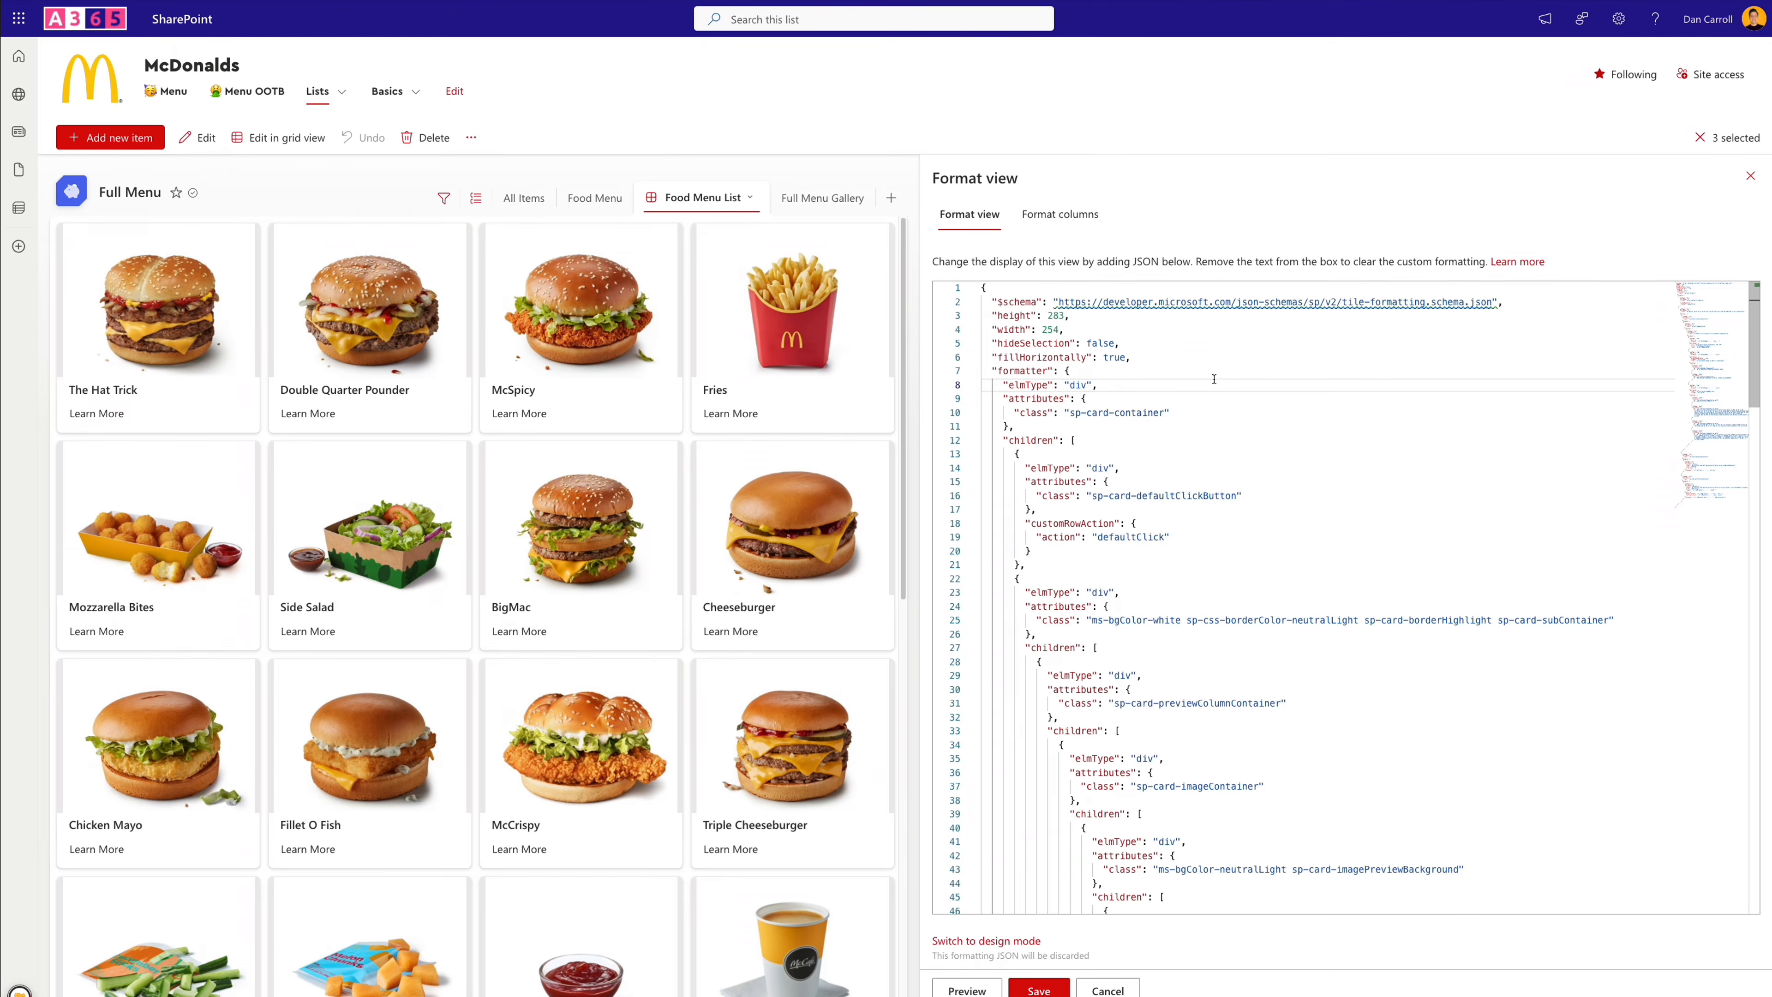
# - Switch to SharePoint, replace the Food Menu List view's JSON with the center-aligned code, and preview it
pyautogui.hotkey('ctrl', 'a')
pyautogui.press('BackSpace')
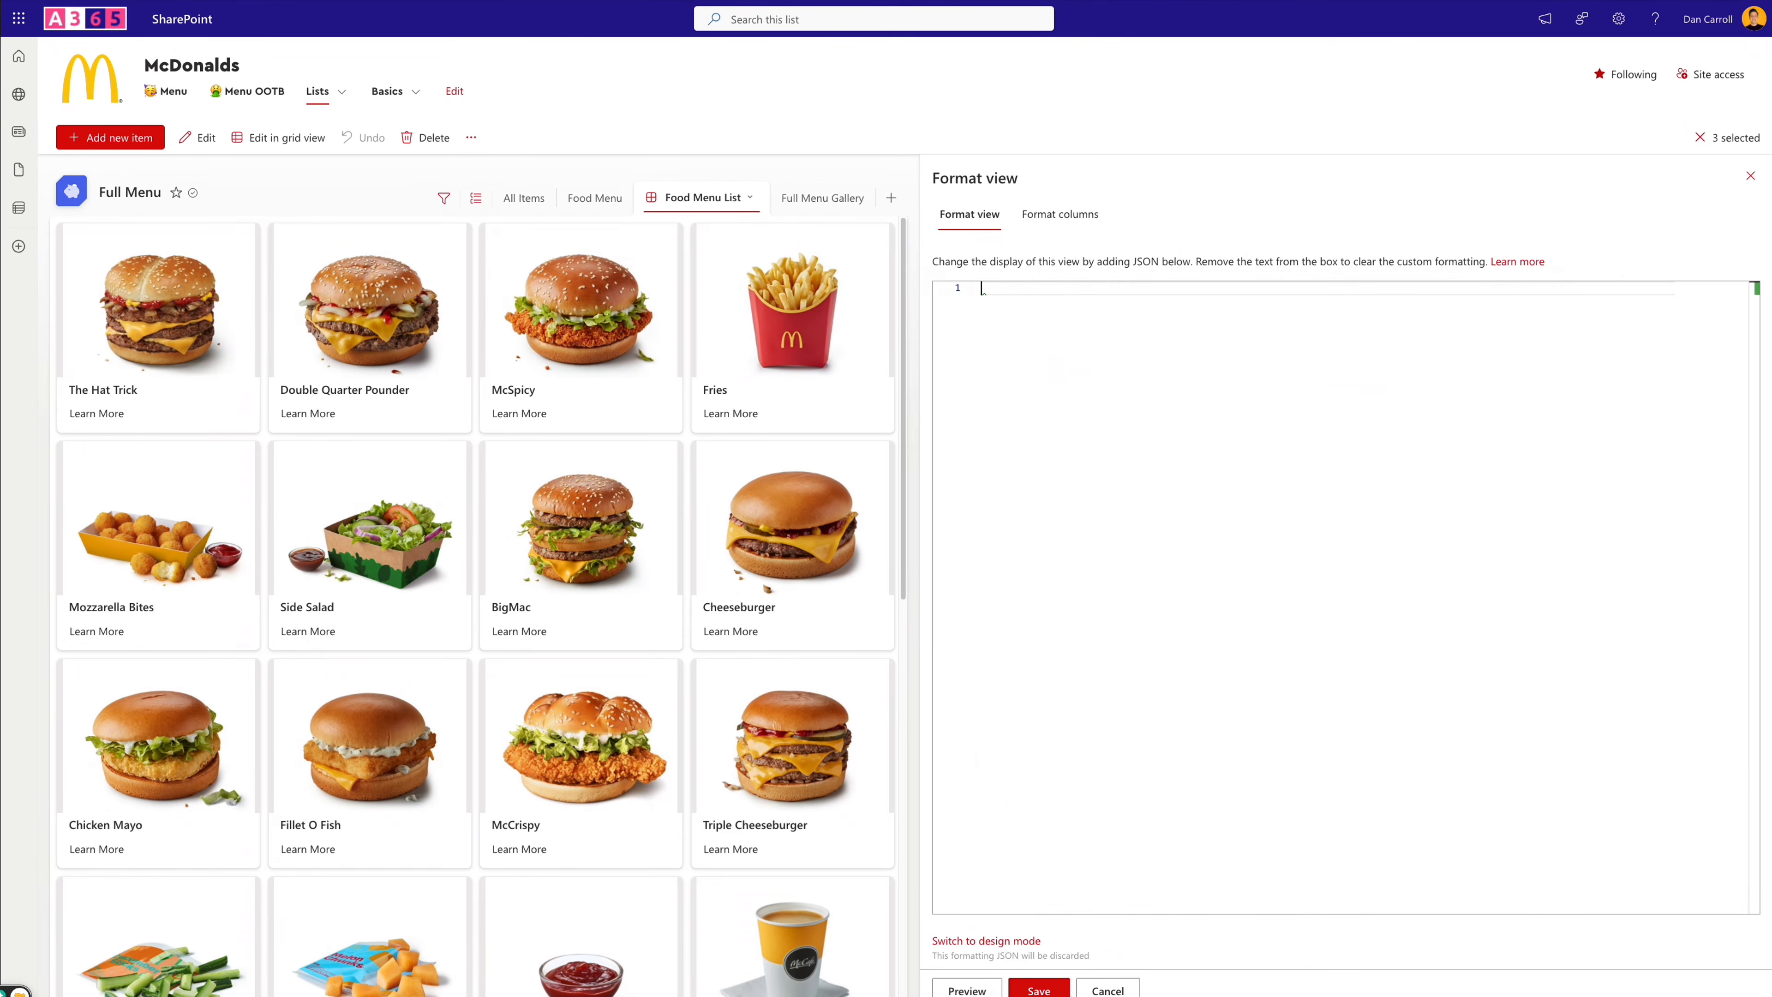
pyautogui.hotkey('ctrl', 'v')
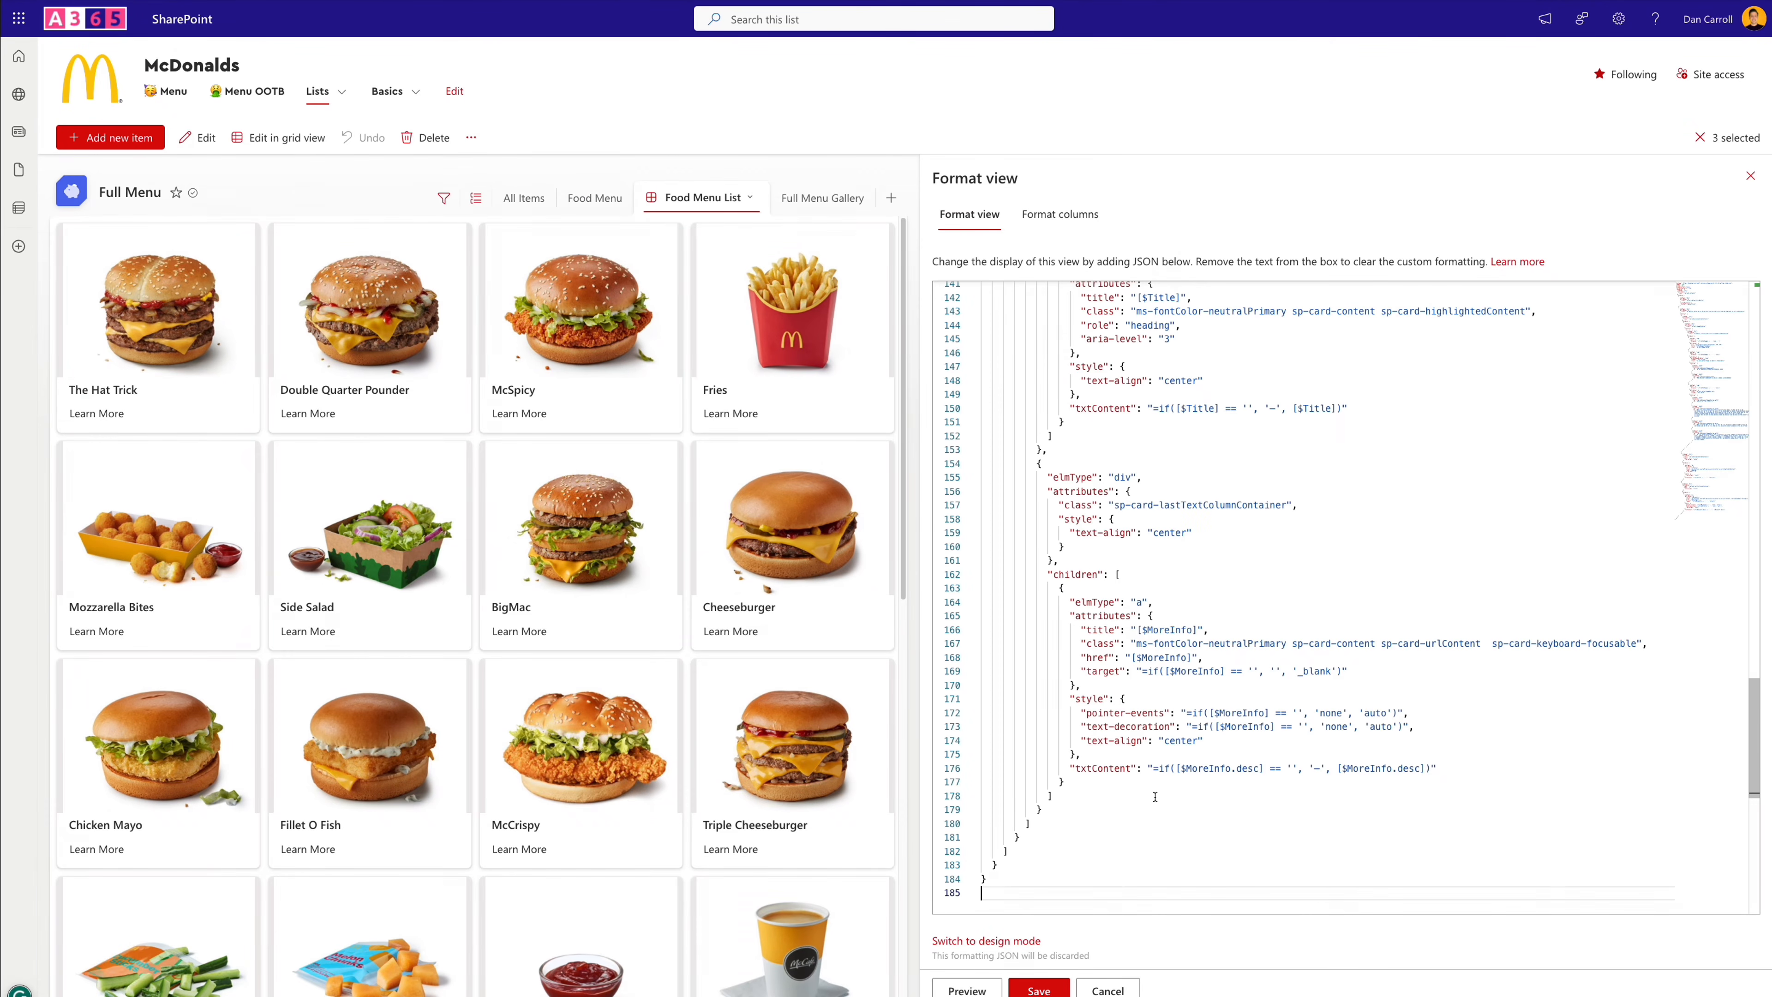
pyautogui.click(953, 991)
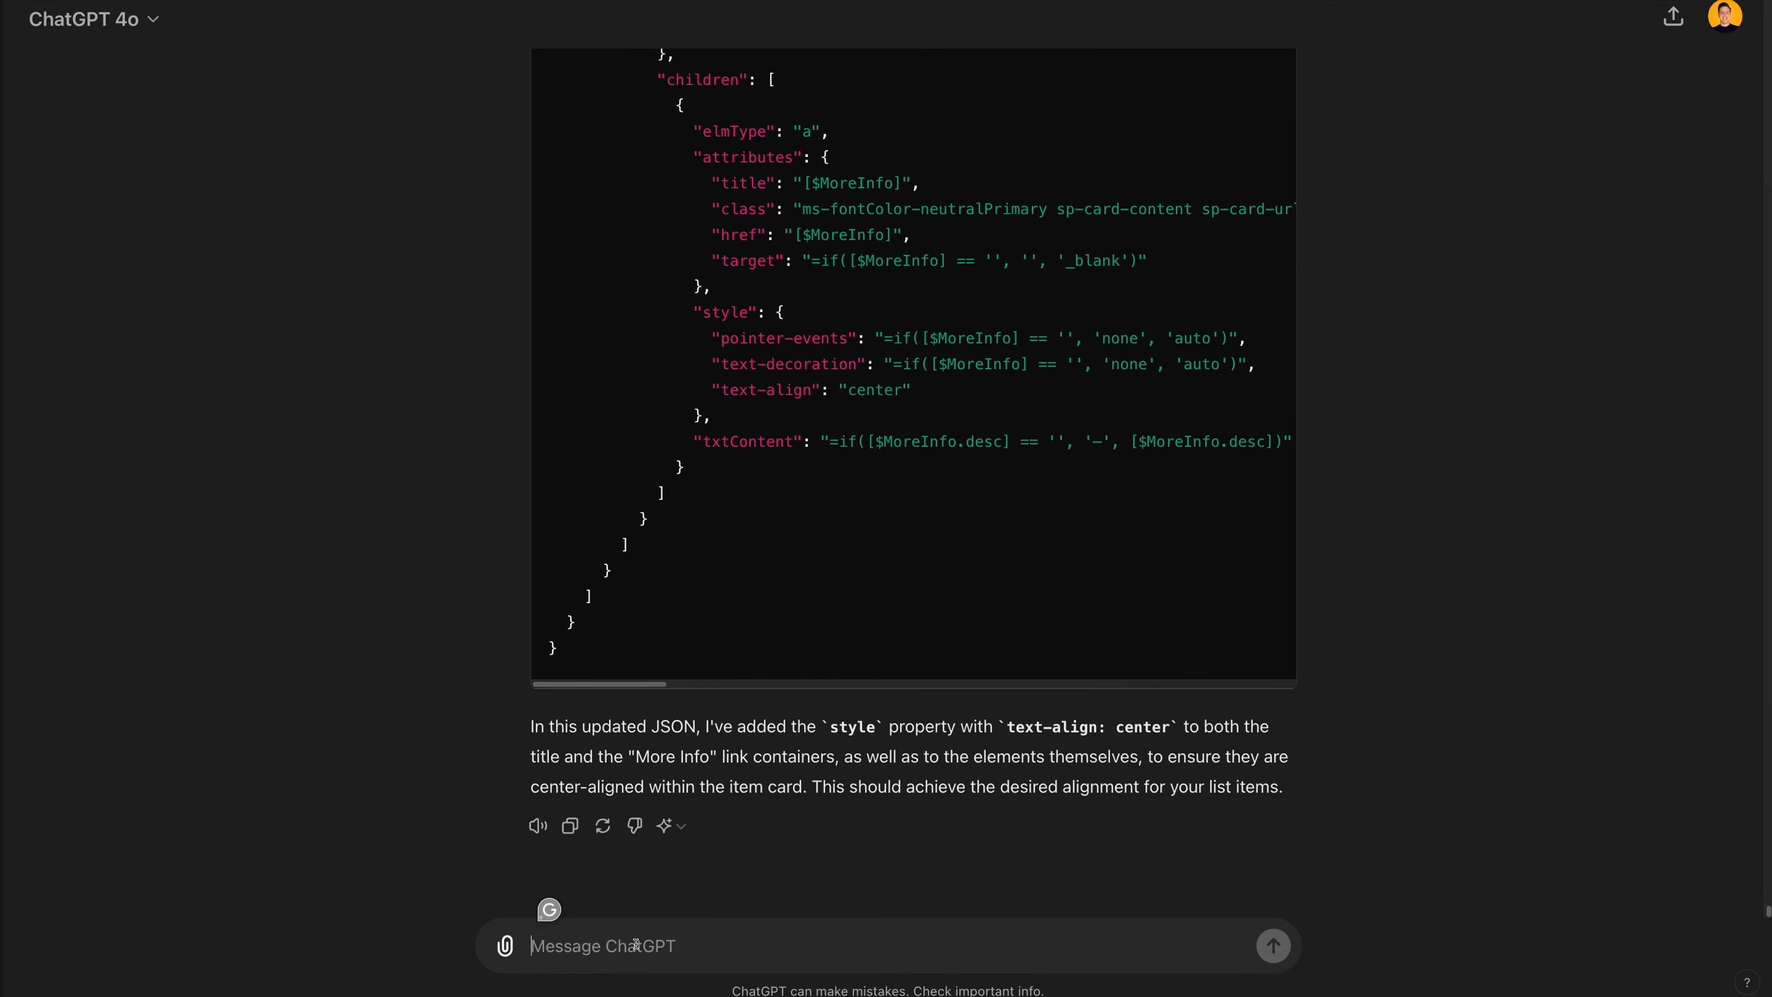
# - Ask ChatGPT to make the title bold at 18px and the more info link bold and red
pyautogui.write('Excellent, that worked great.')
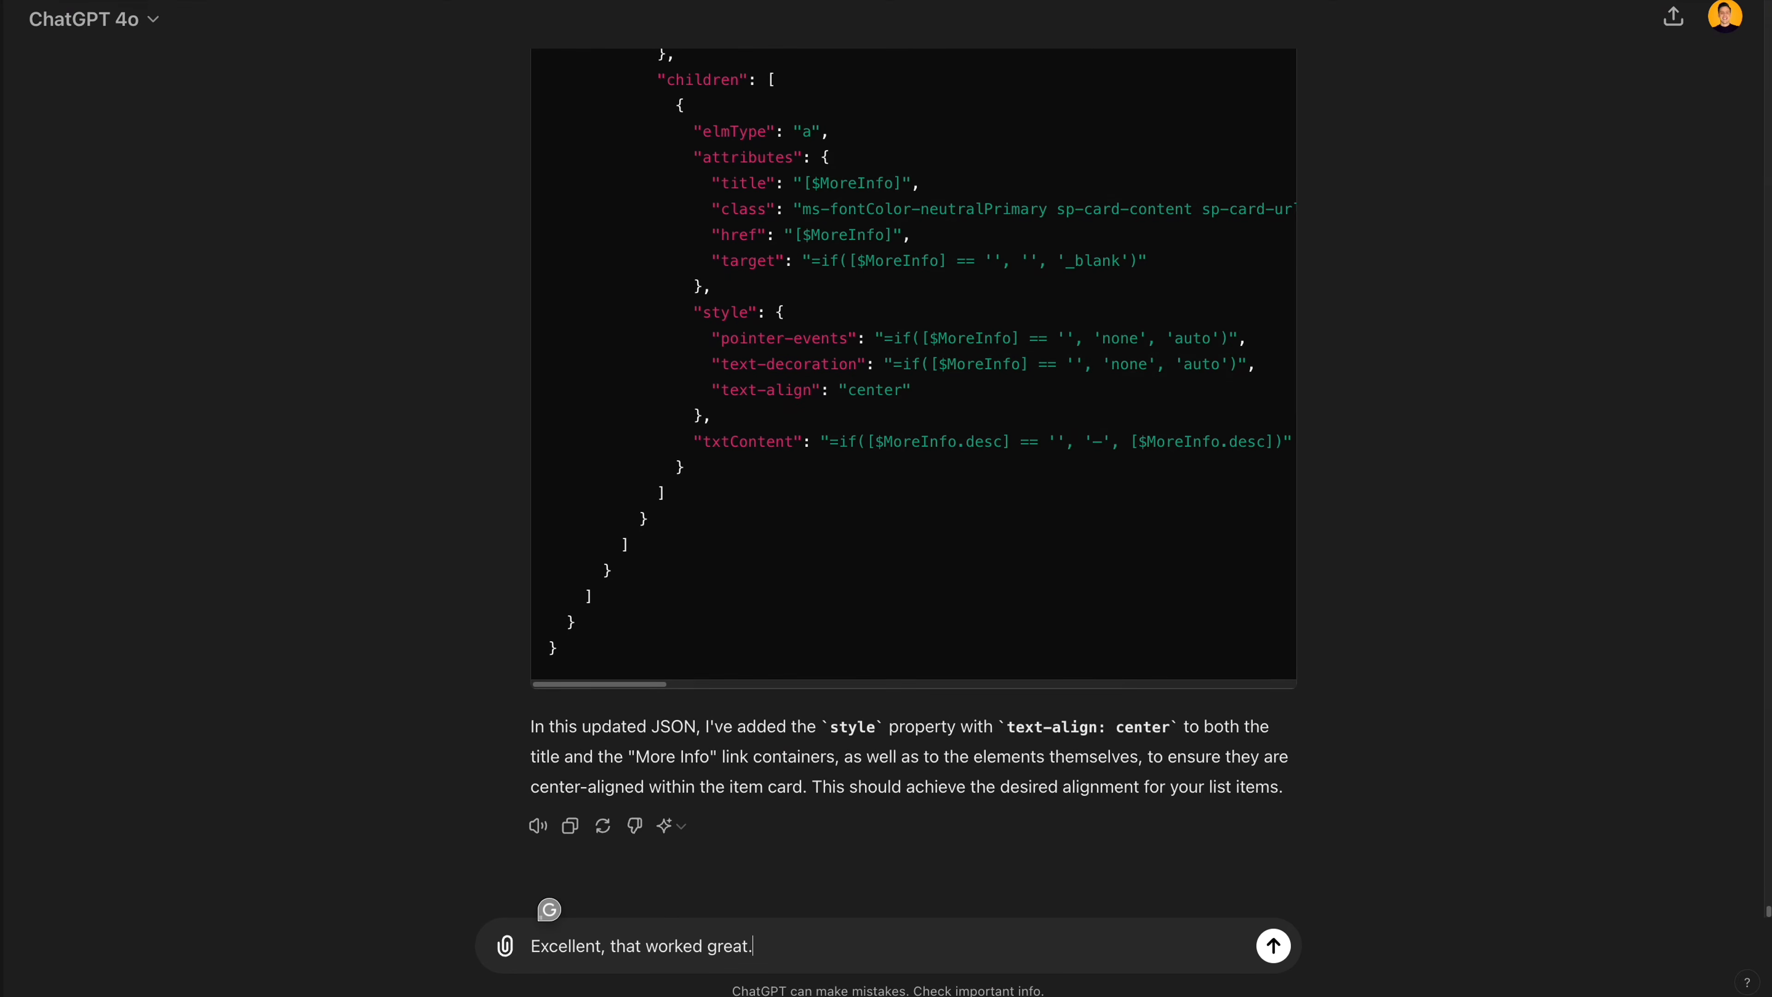
pyautogui.write(" Can you now please format the title so that it appears bold with a font size of 18px and also that the more info link is bold and it's colour is red")
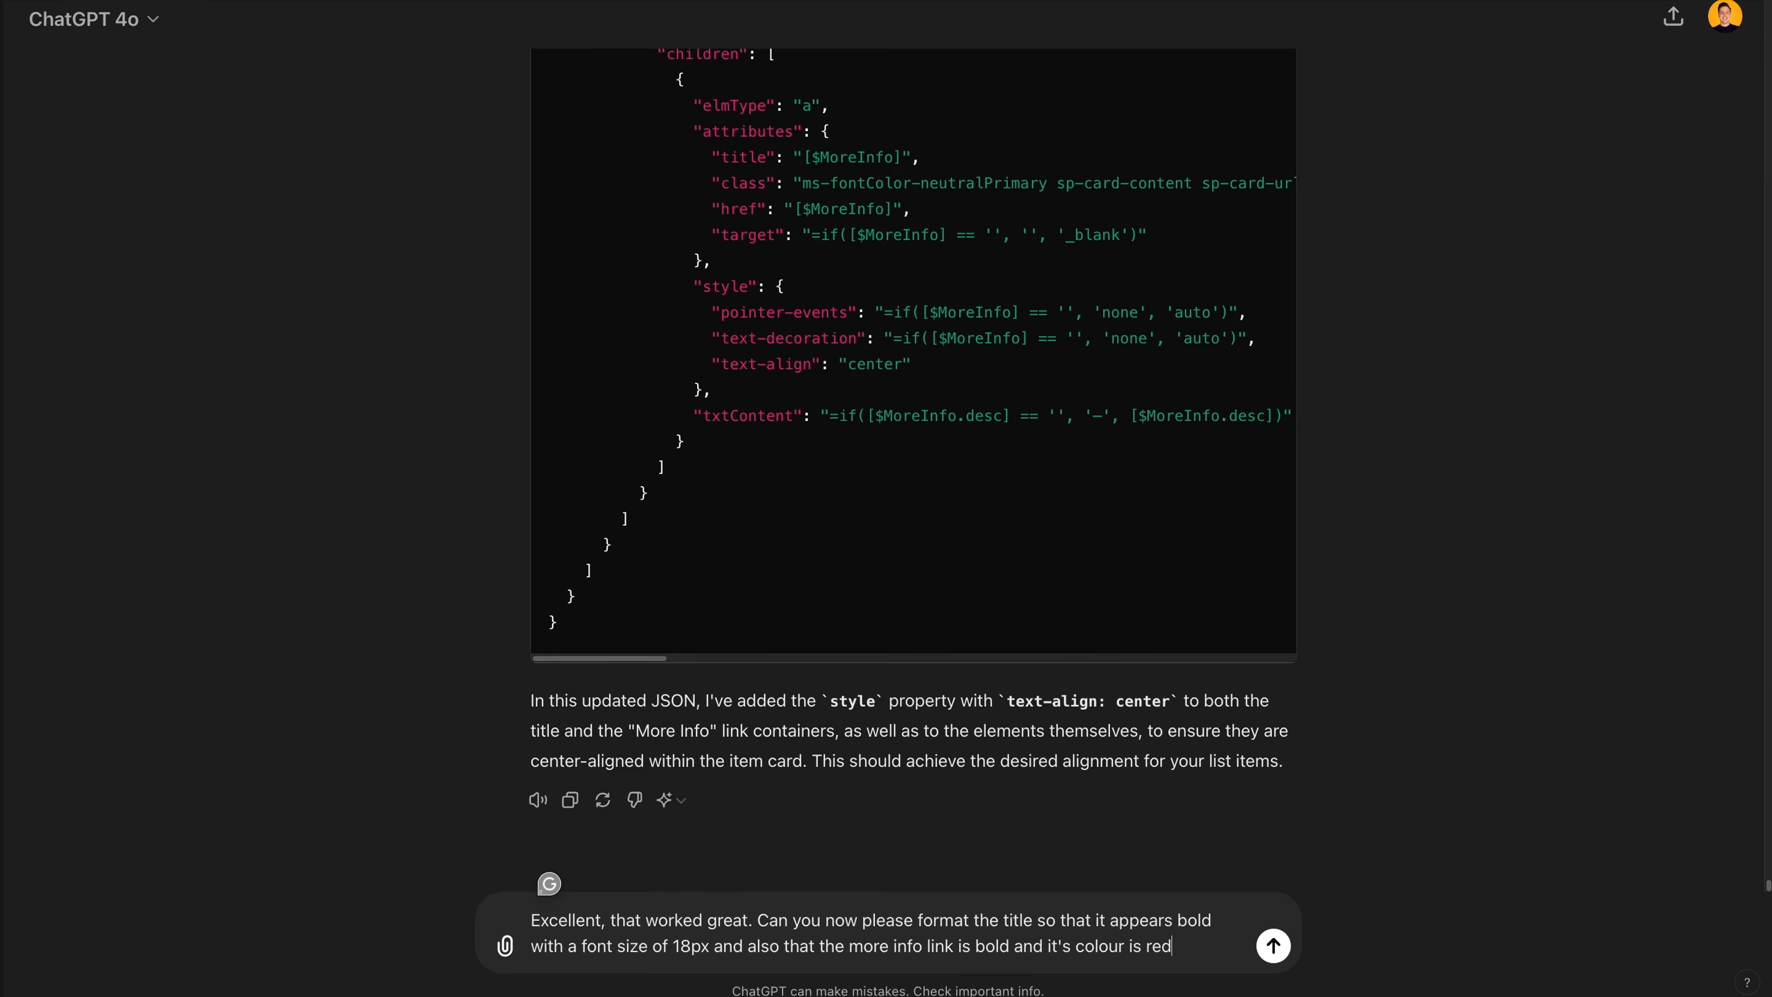
pyautogui.press('Return')
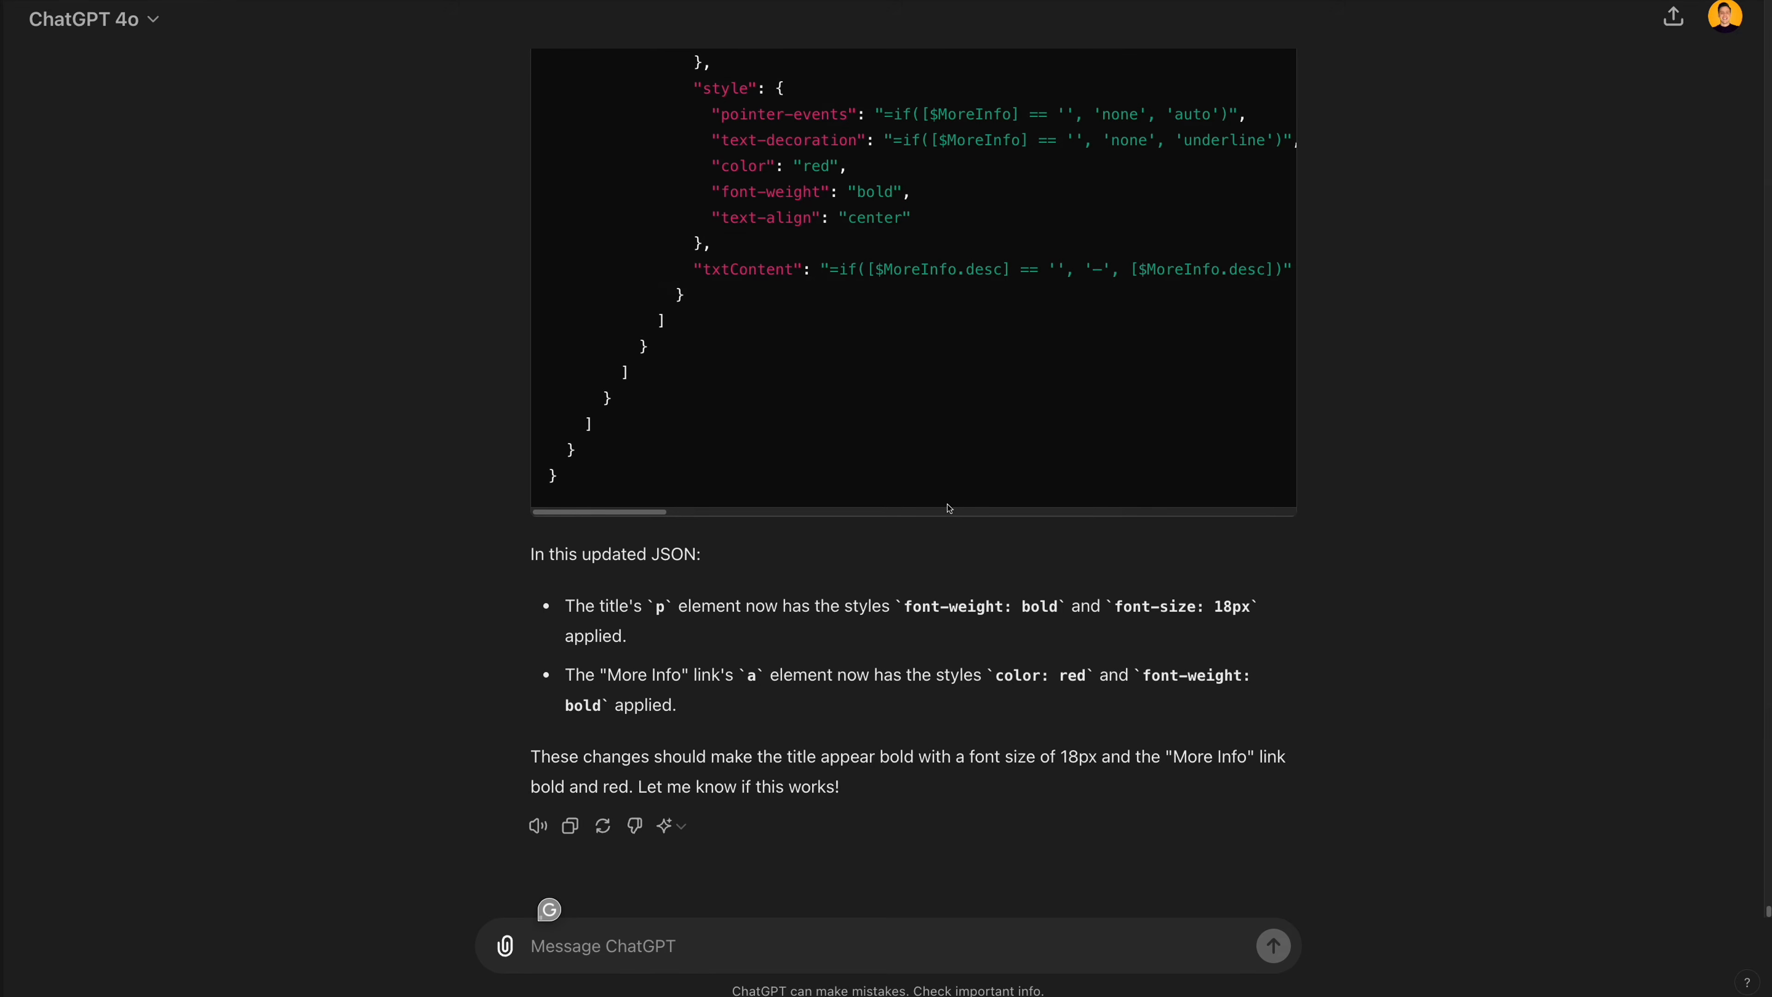
# - Switch to SharePoint, replace the view's JSON with the code for bold titles and red links, and preview it
pyautogui.hotkey('alt', 'Tab')
pyautogui.hotkey('ctrl', 'a')
pyautogui.press('Delete')
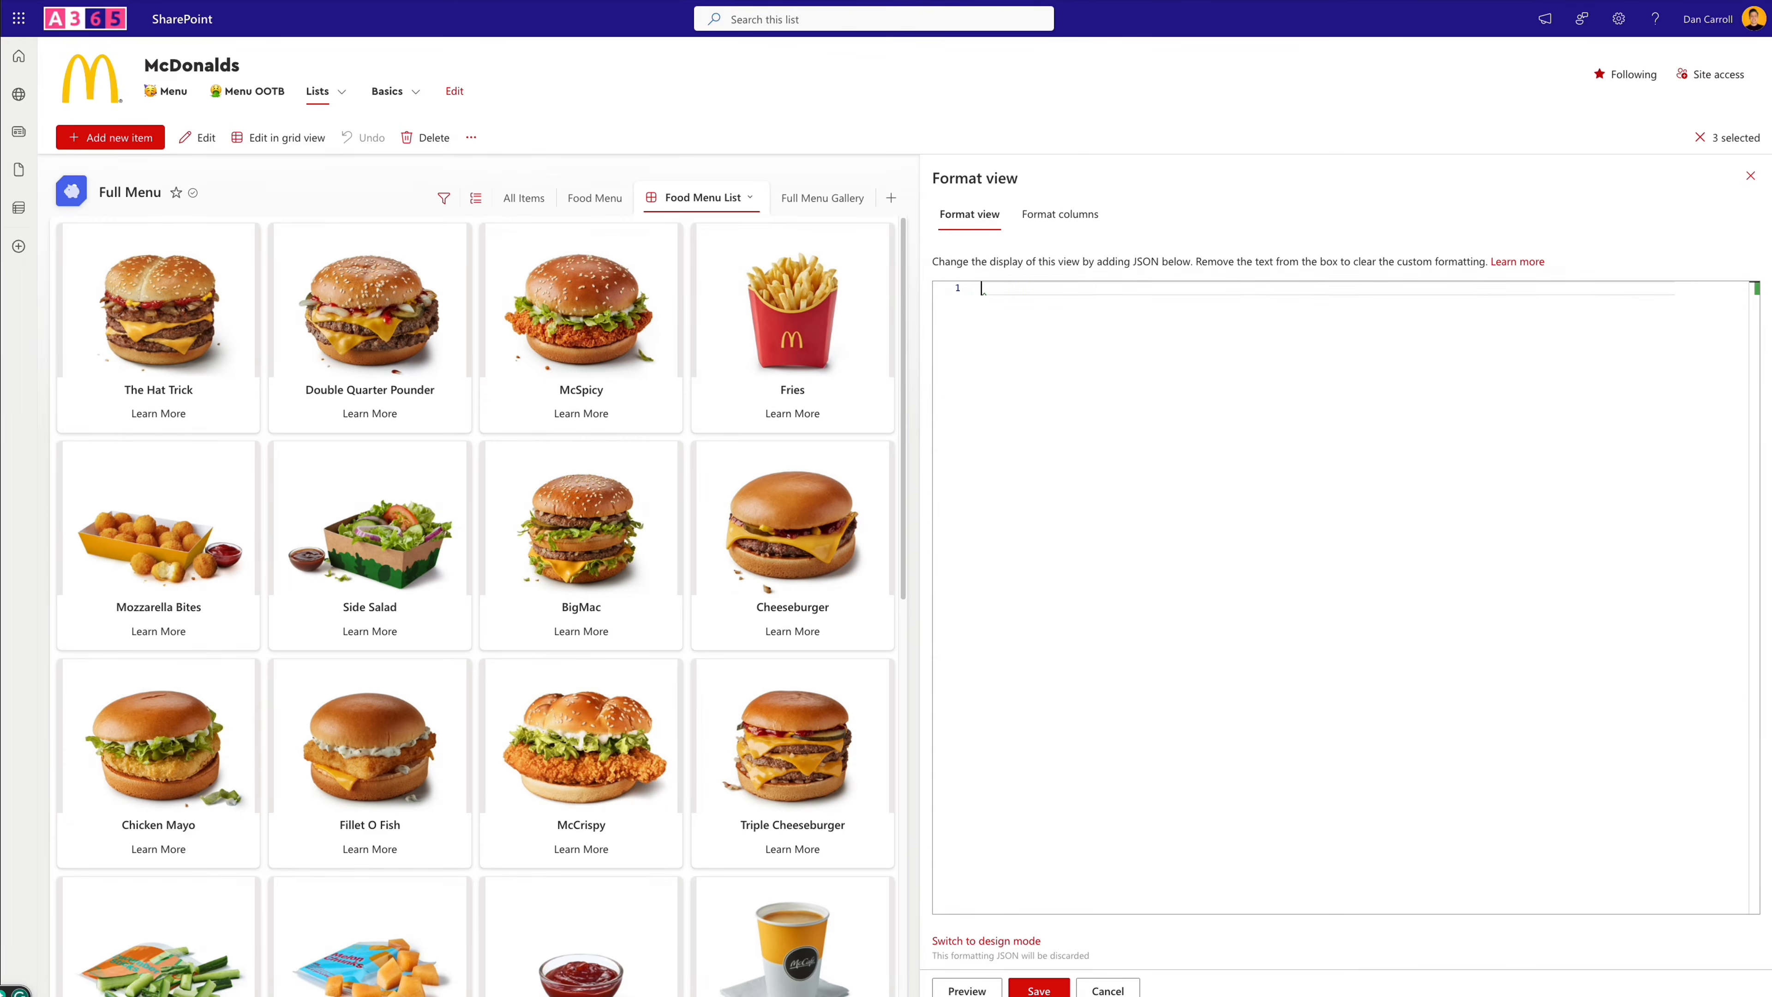
pyautogui.hotkey('ctrl', 'v')
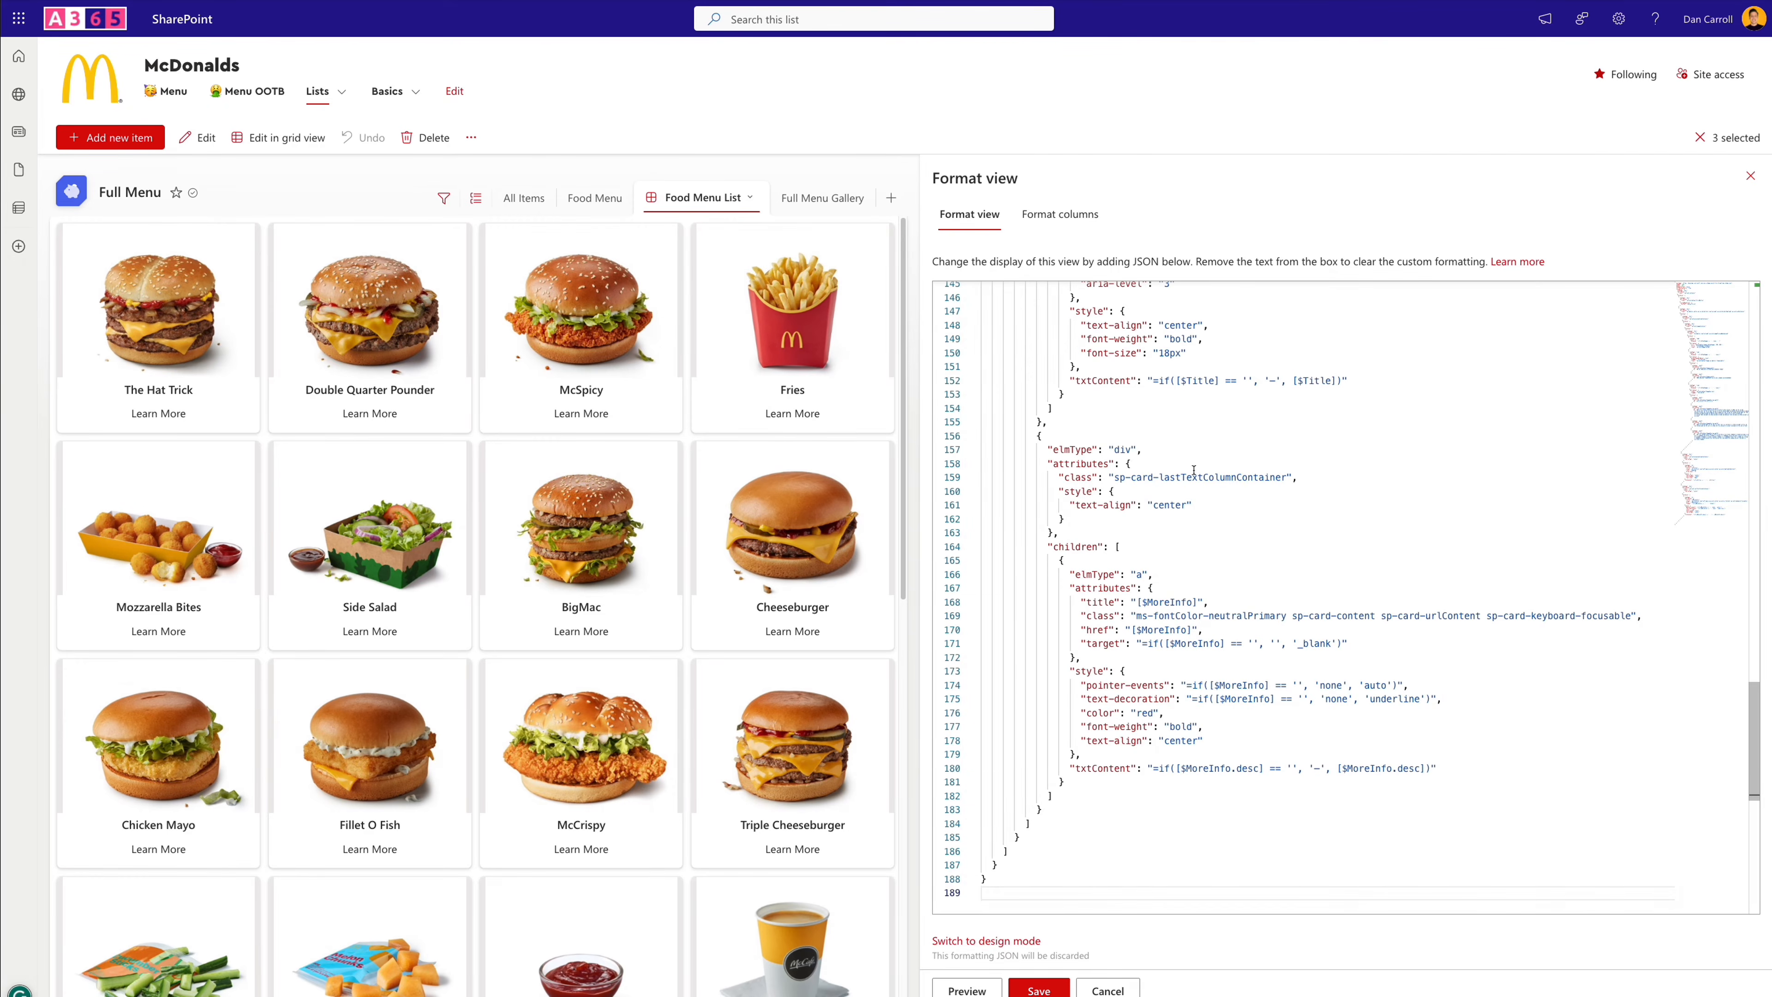
pyautogui.click(977, 990)
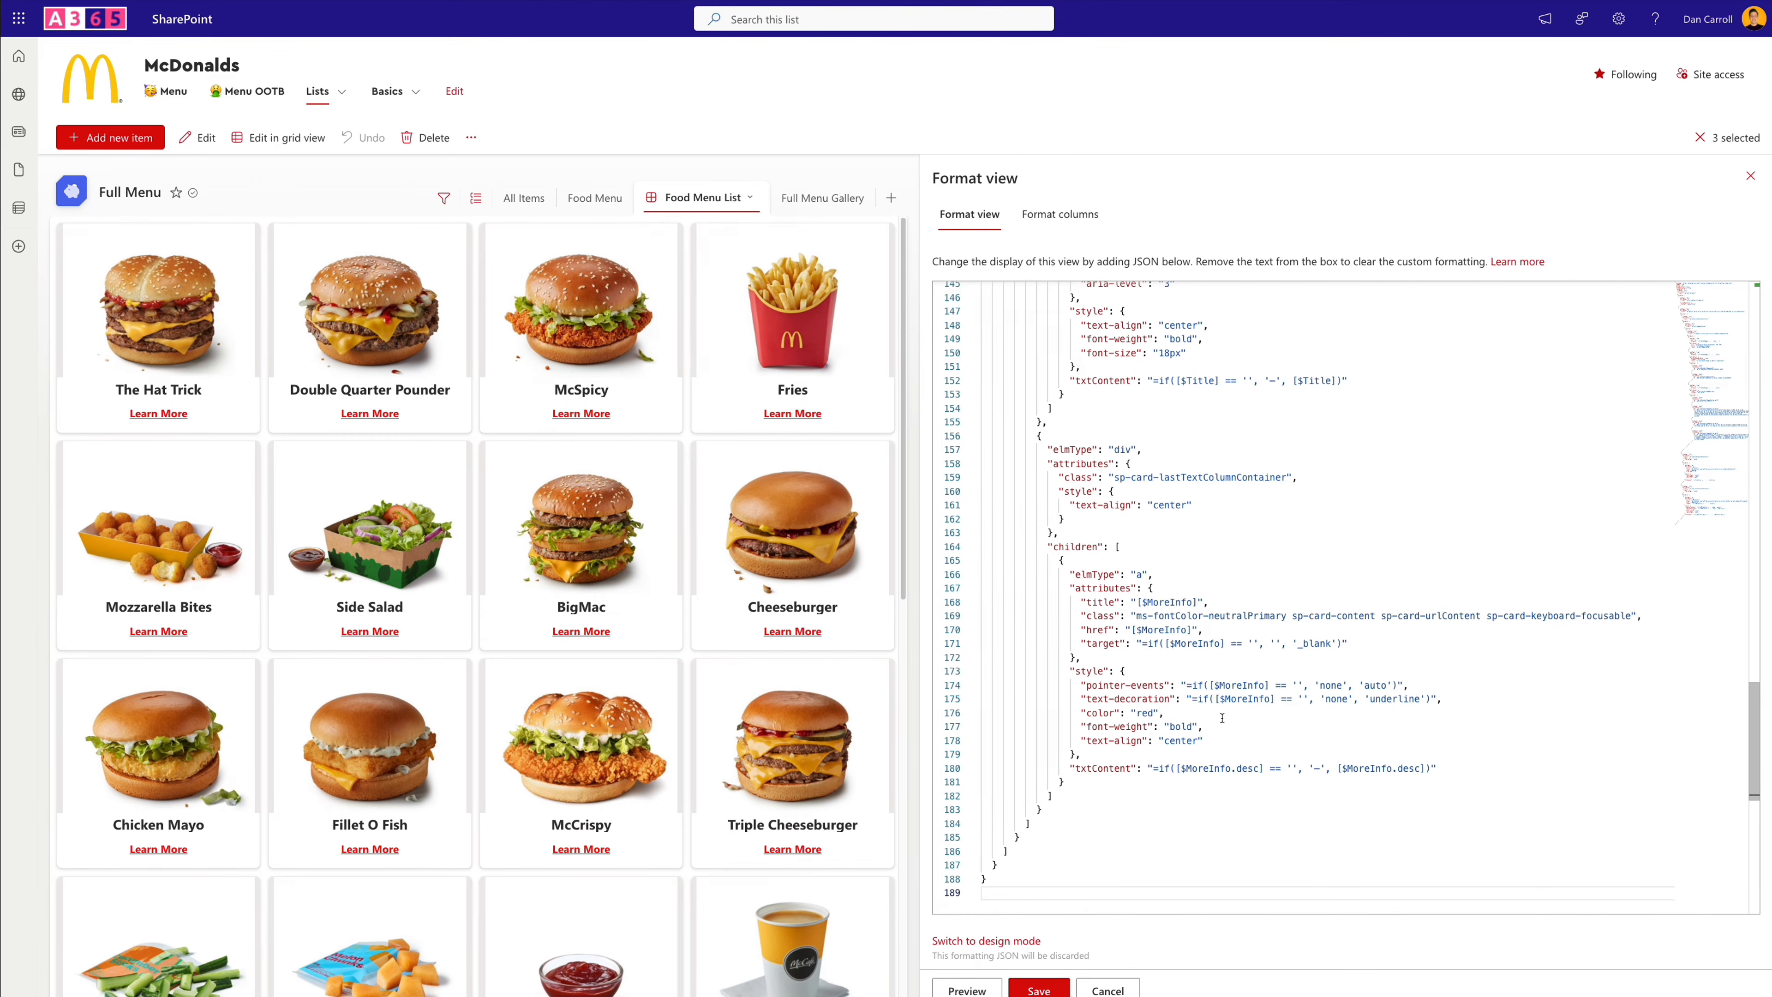
# - Delete the customRowAction block with the defaultClick action from the view's formatting JSON
pyautogui.scroll(15, 1223, 717)
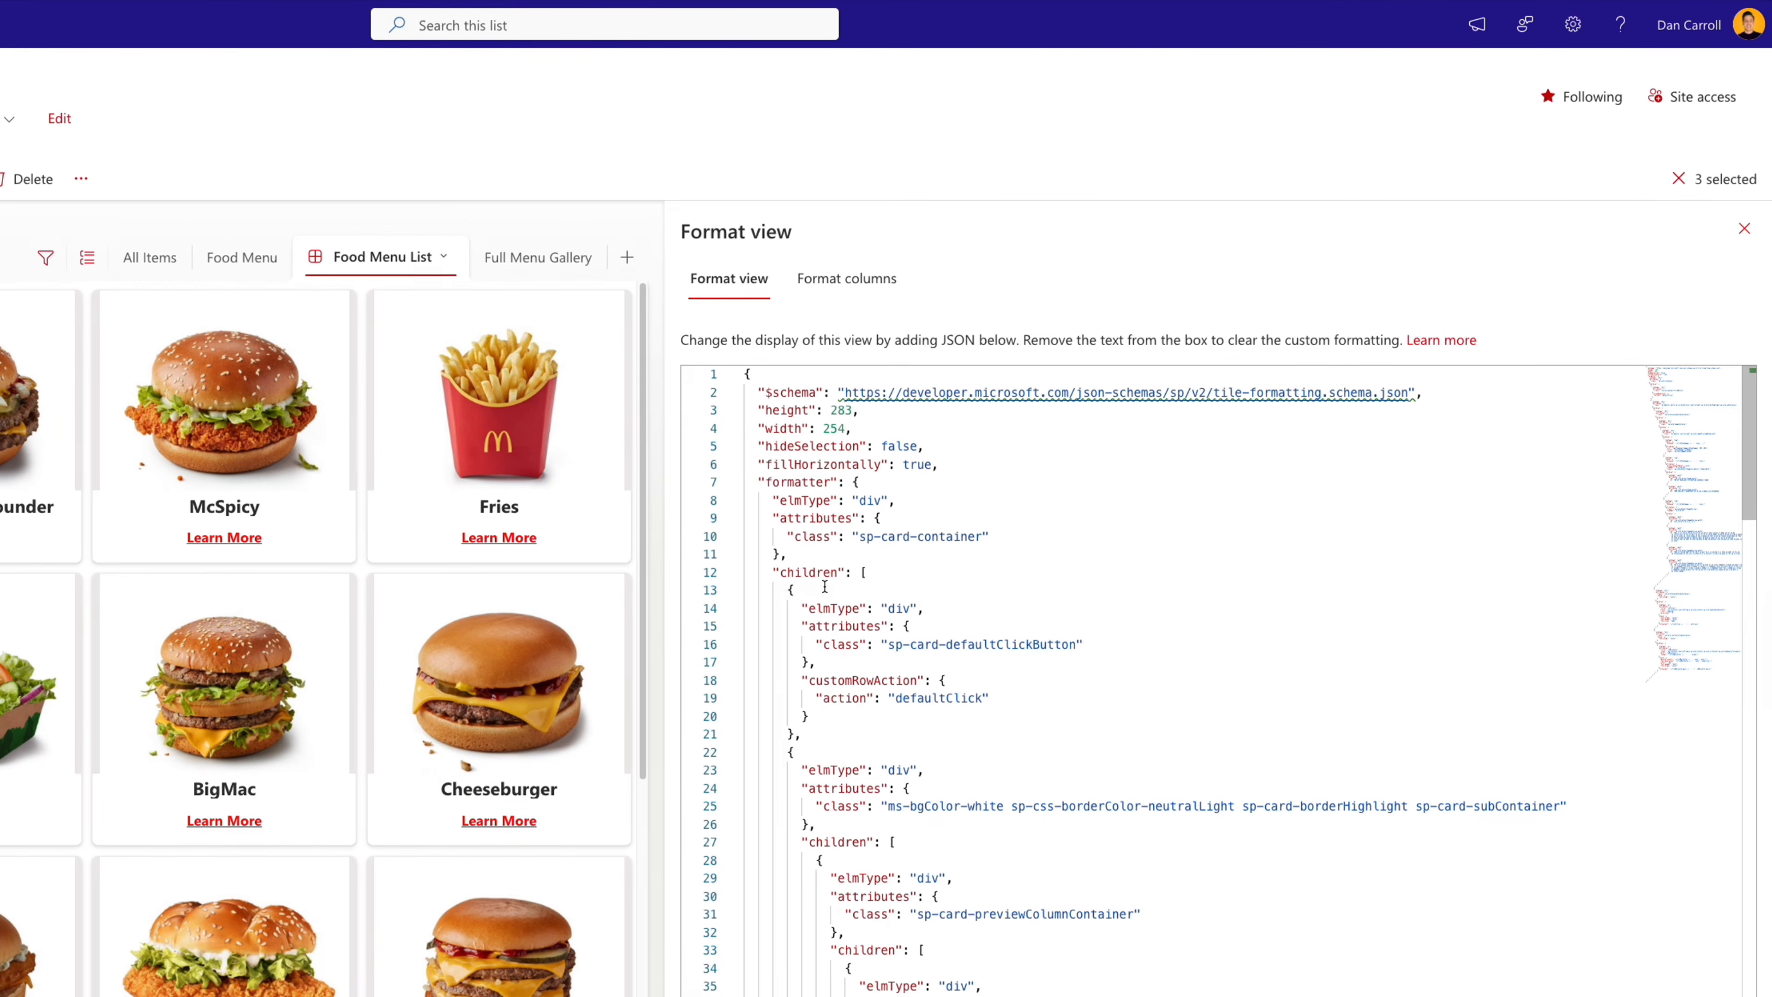
pyautogui.click(808, 712)
pyautogui.moveTo(808, 707); pyautogui.dragTo(809, 667)
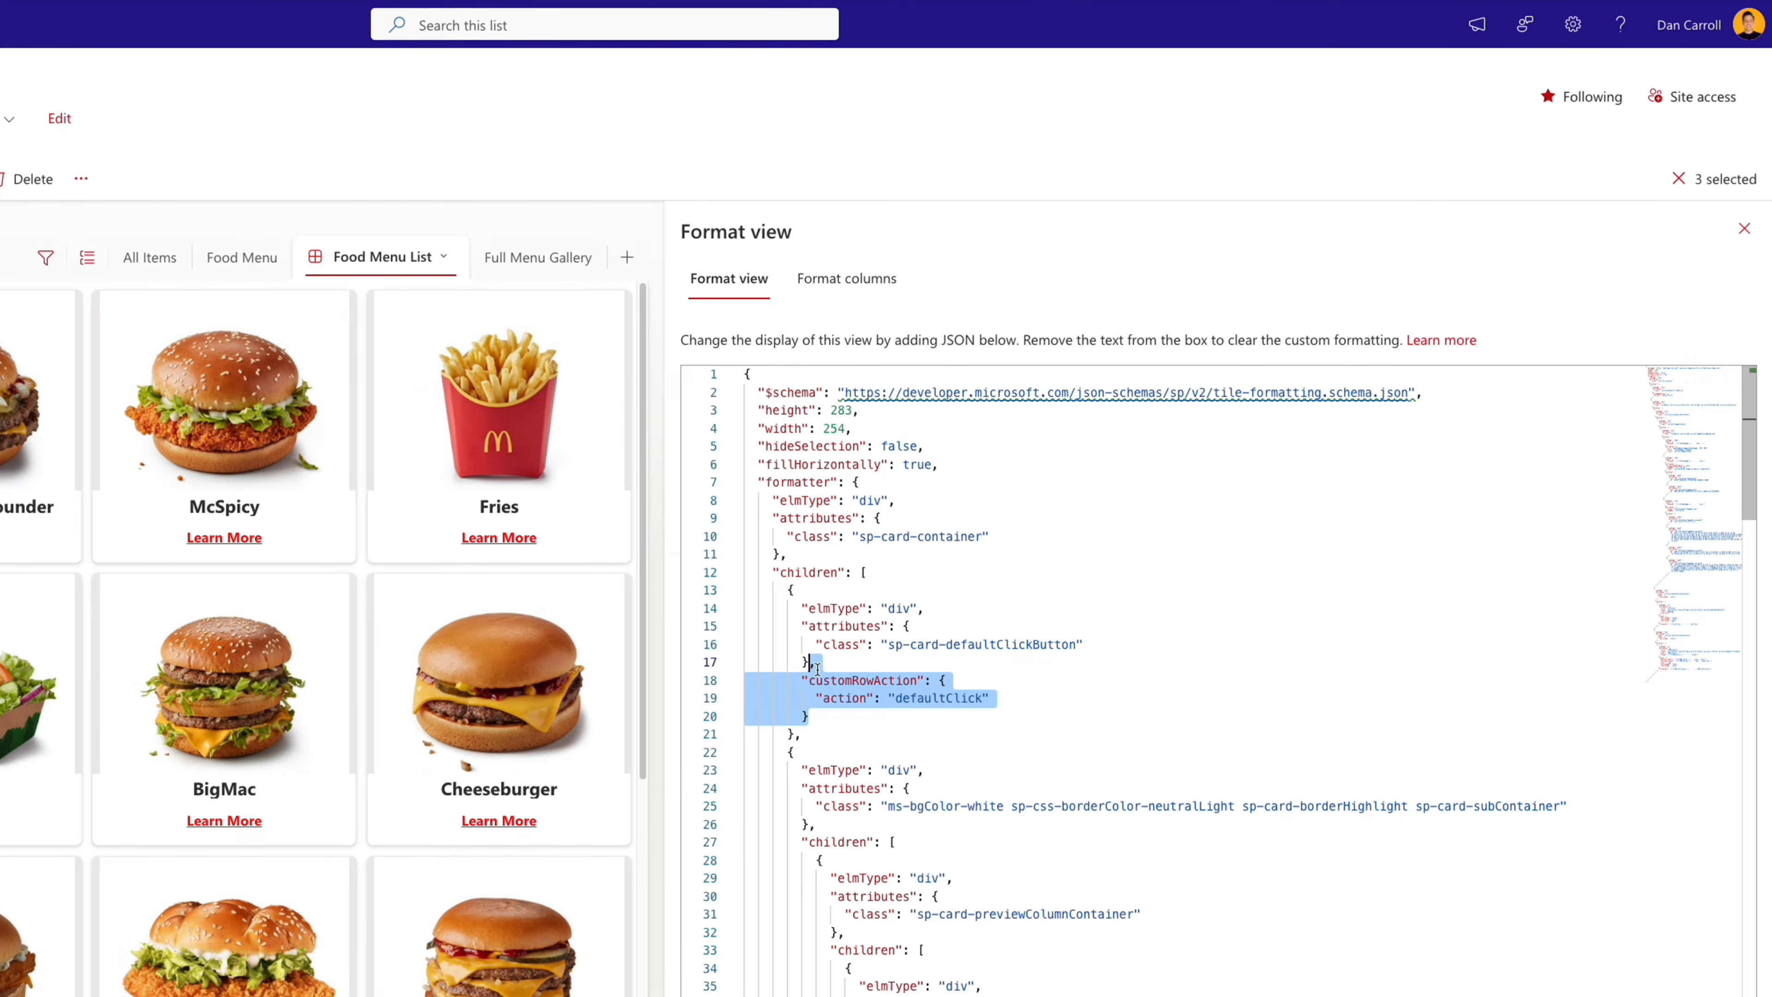
pyautogui.press('BackSpace')
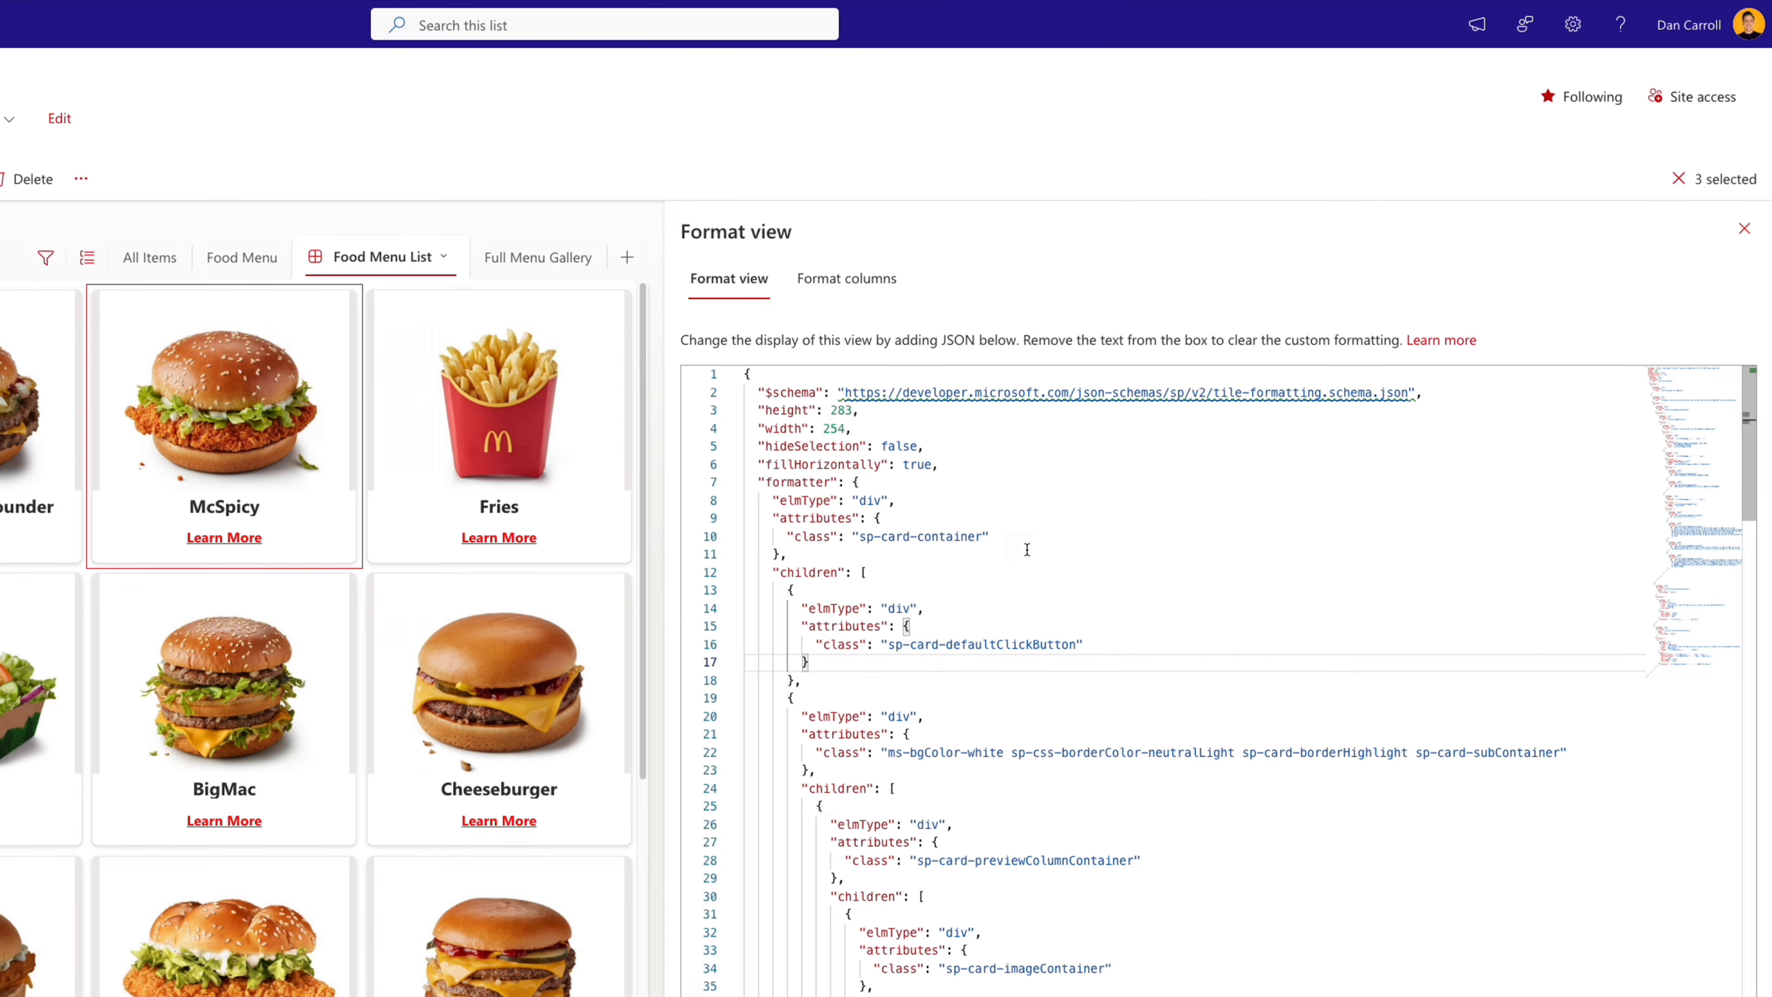
# - Set hideSelection to true in the view's formatting JSON
pyautogui.doubleClick(852, 483)
pyautogui.click(917, 446)
pyautogui.doubleClick(917, 447)
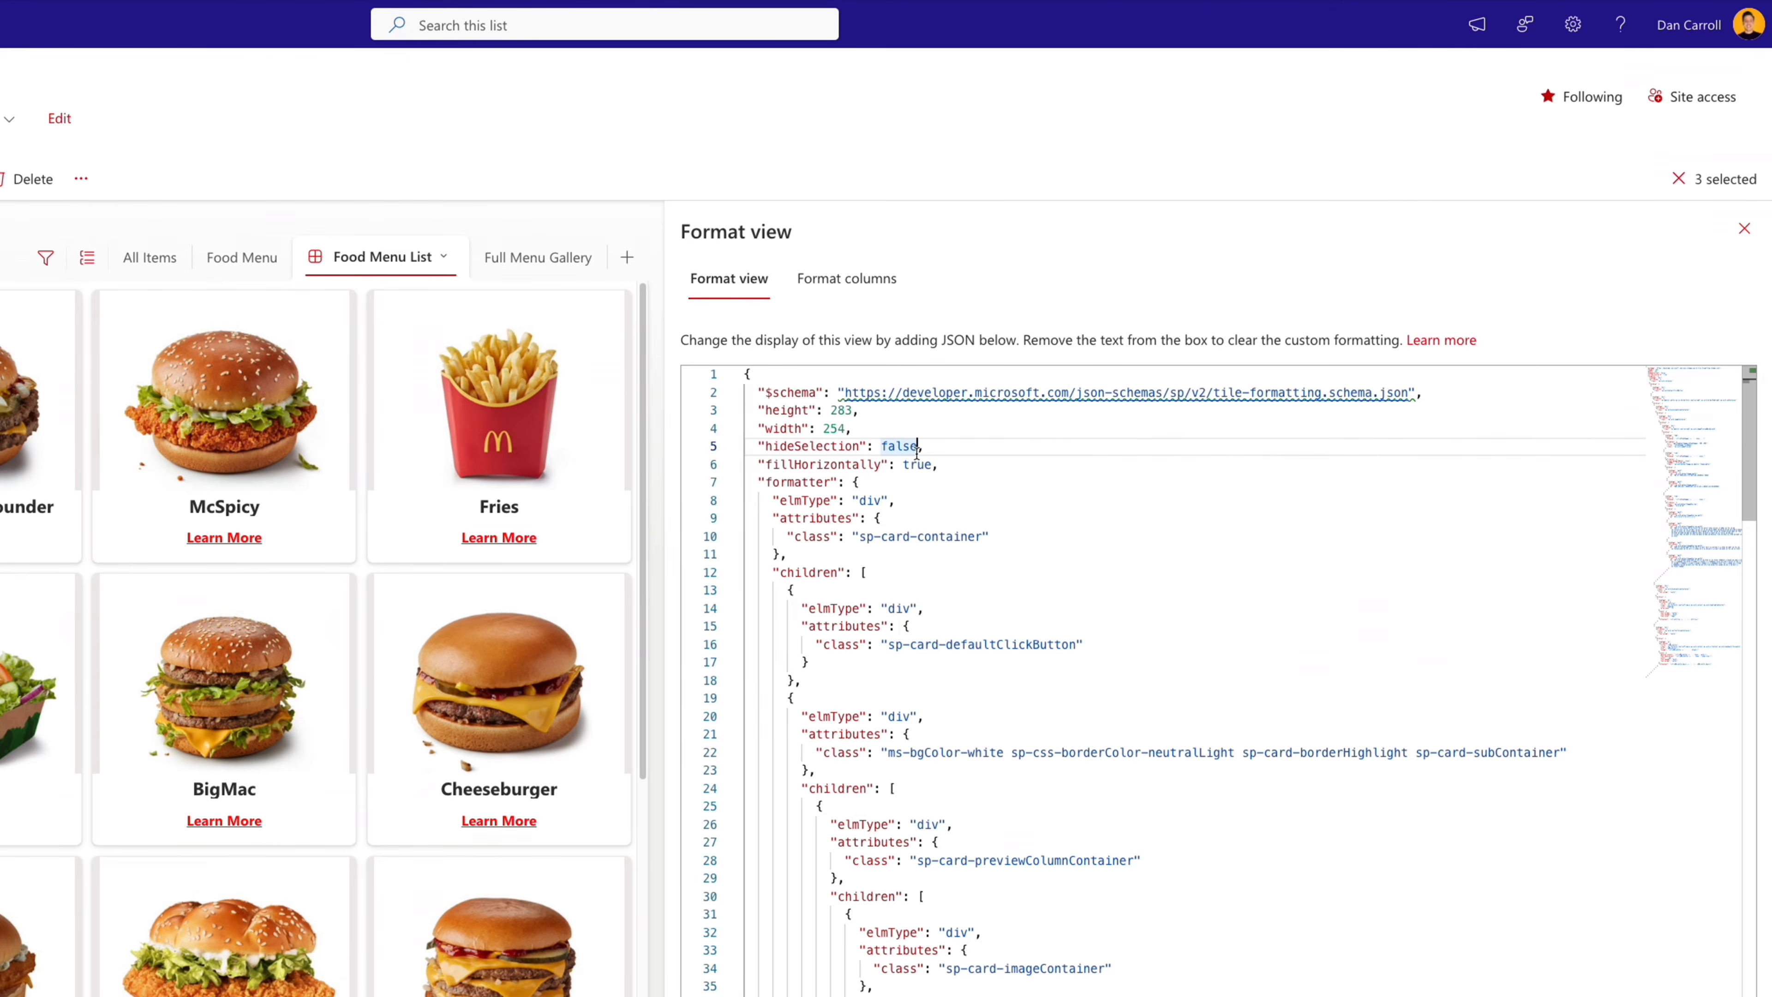
pyautogui.write('true')
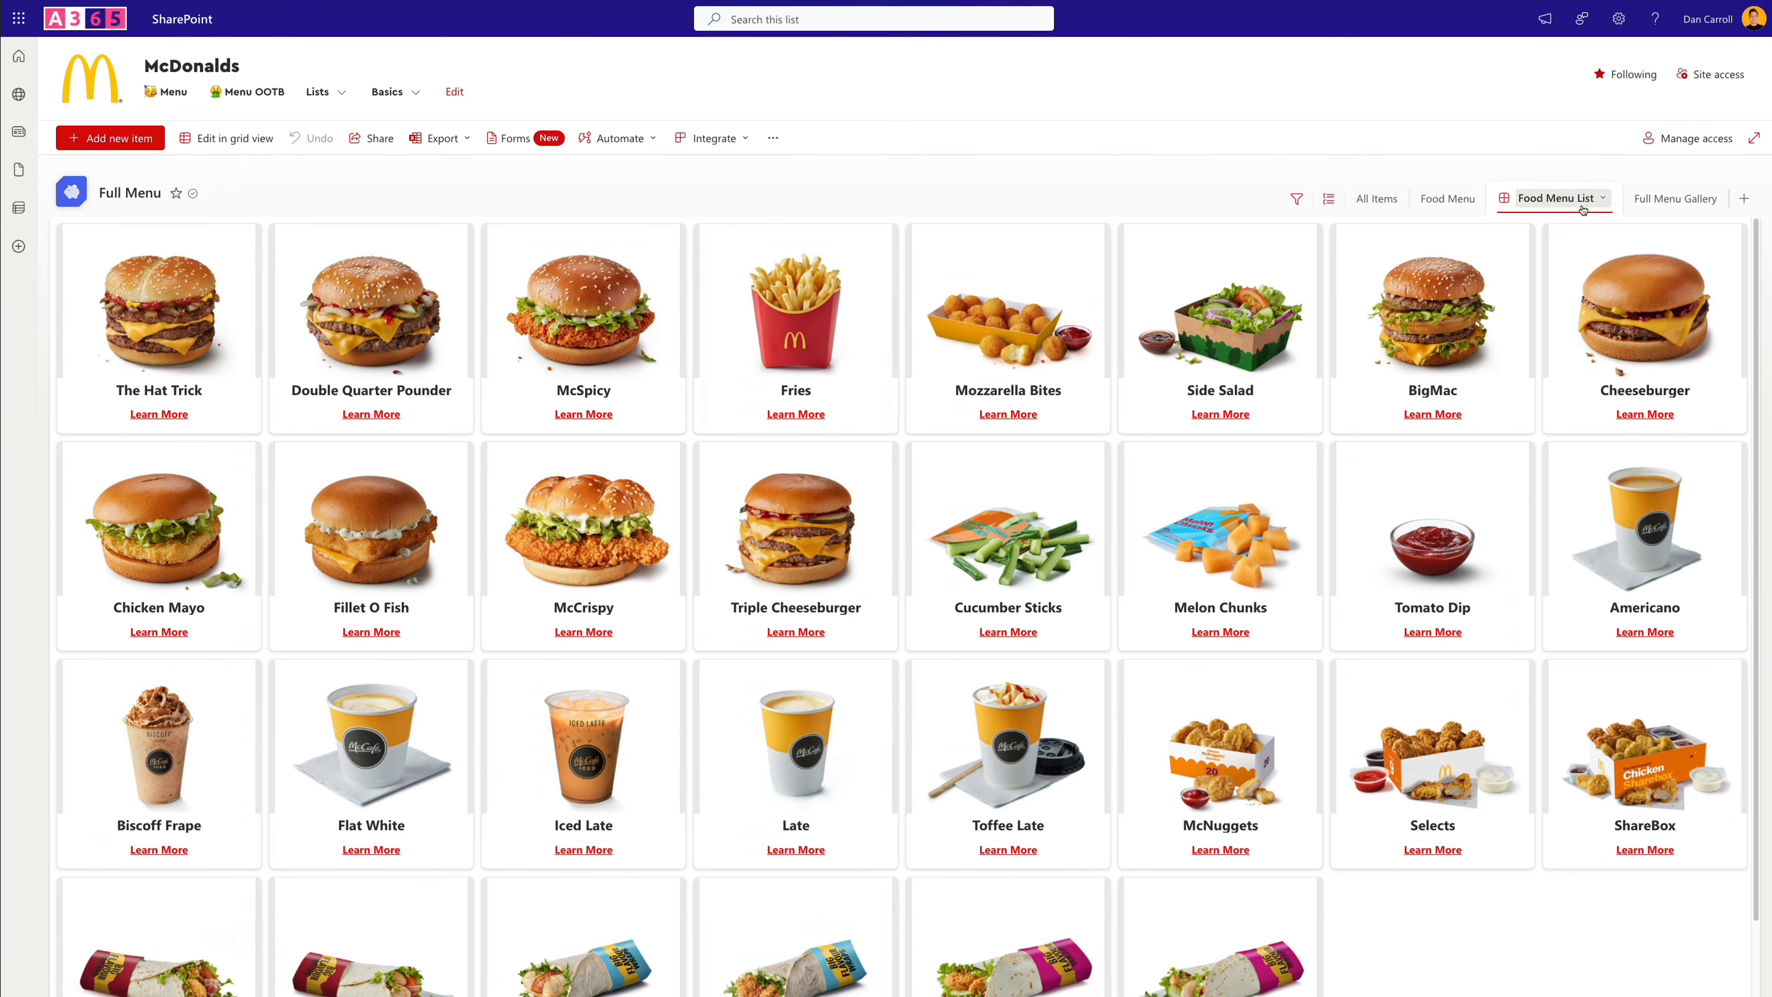
# - Set the card width to 230 in the Food Menu List view's formatting JSON and save the view
pyautogui.click(1599, 200)
pyautogui.click(1578, 312)
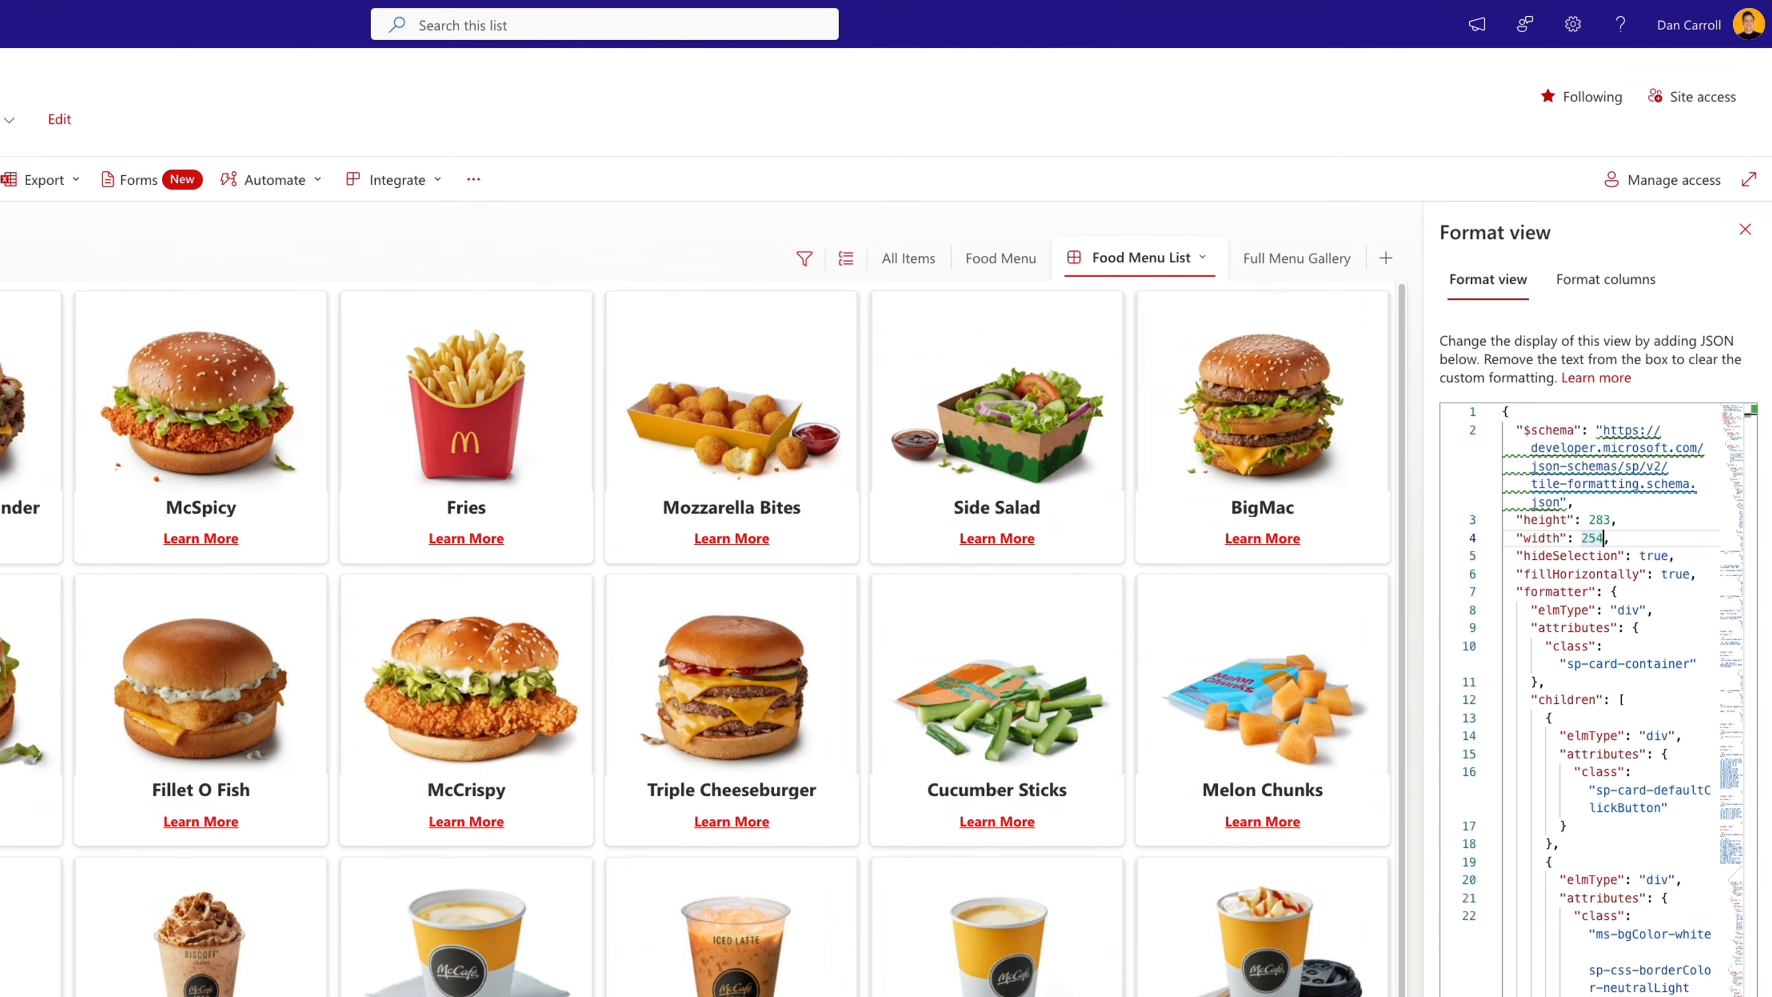
pyautogui.press('BackSpace')
pyautogui.press('BackSpace')
pyautogui.write('30')
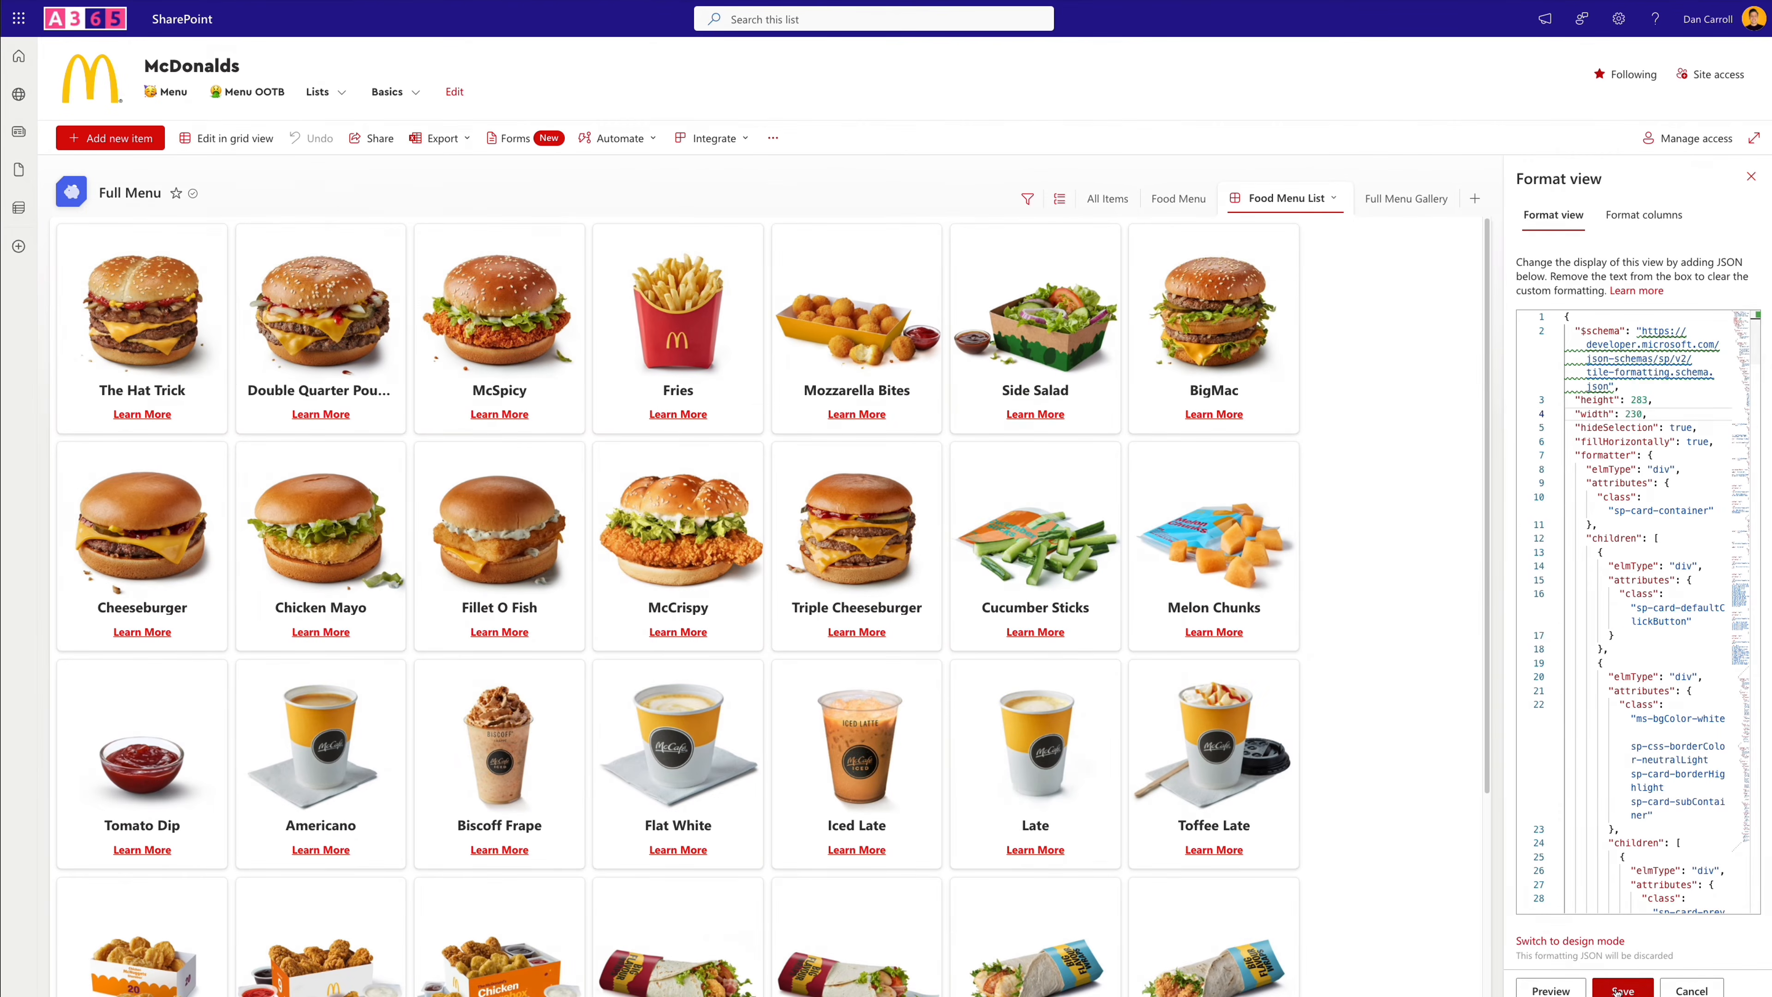
pyautogui.click(1617, 990)
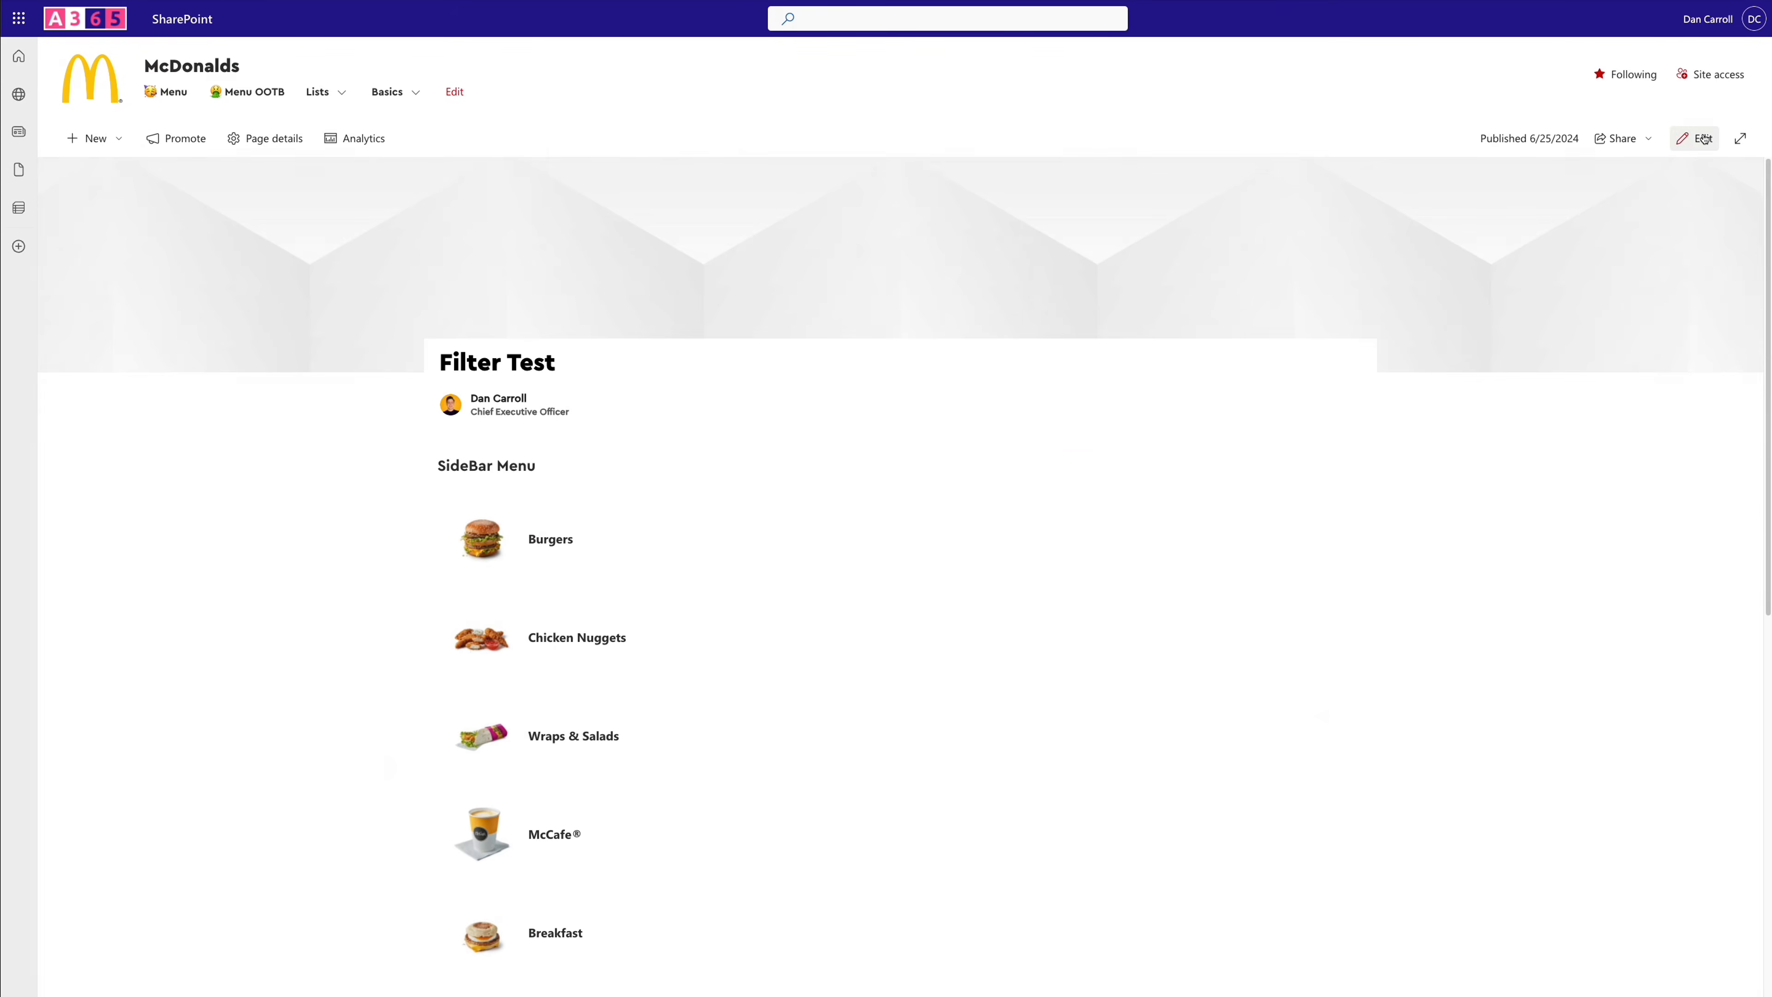
# - Open the Filter Test page for editing and add a List web part showing the Full Menu list in column two
pyautogui.click(1740, 138)
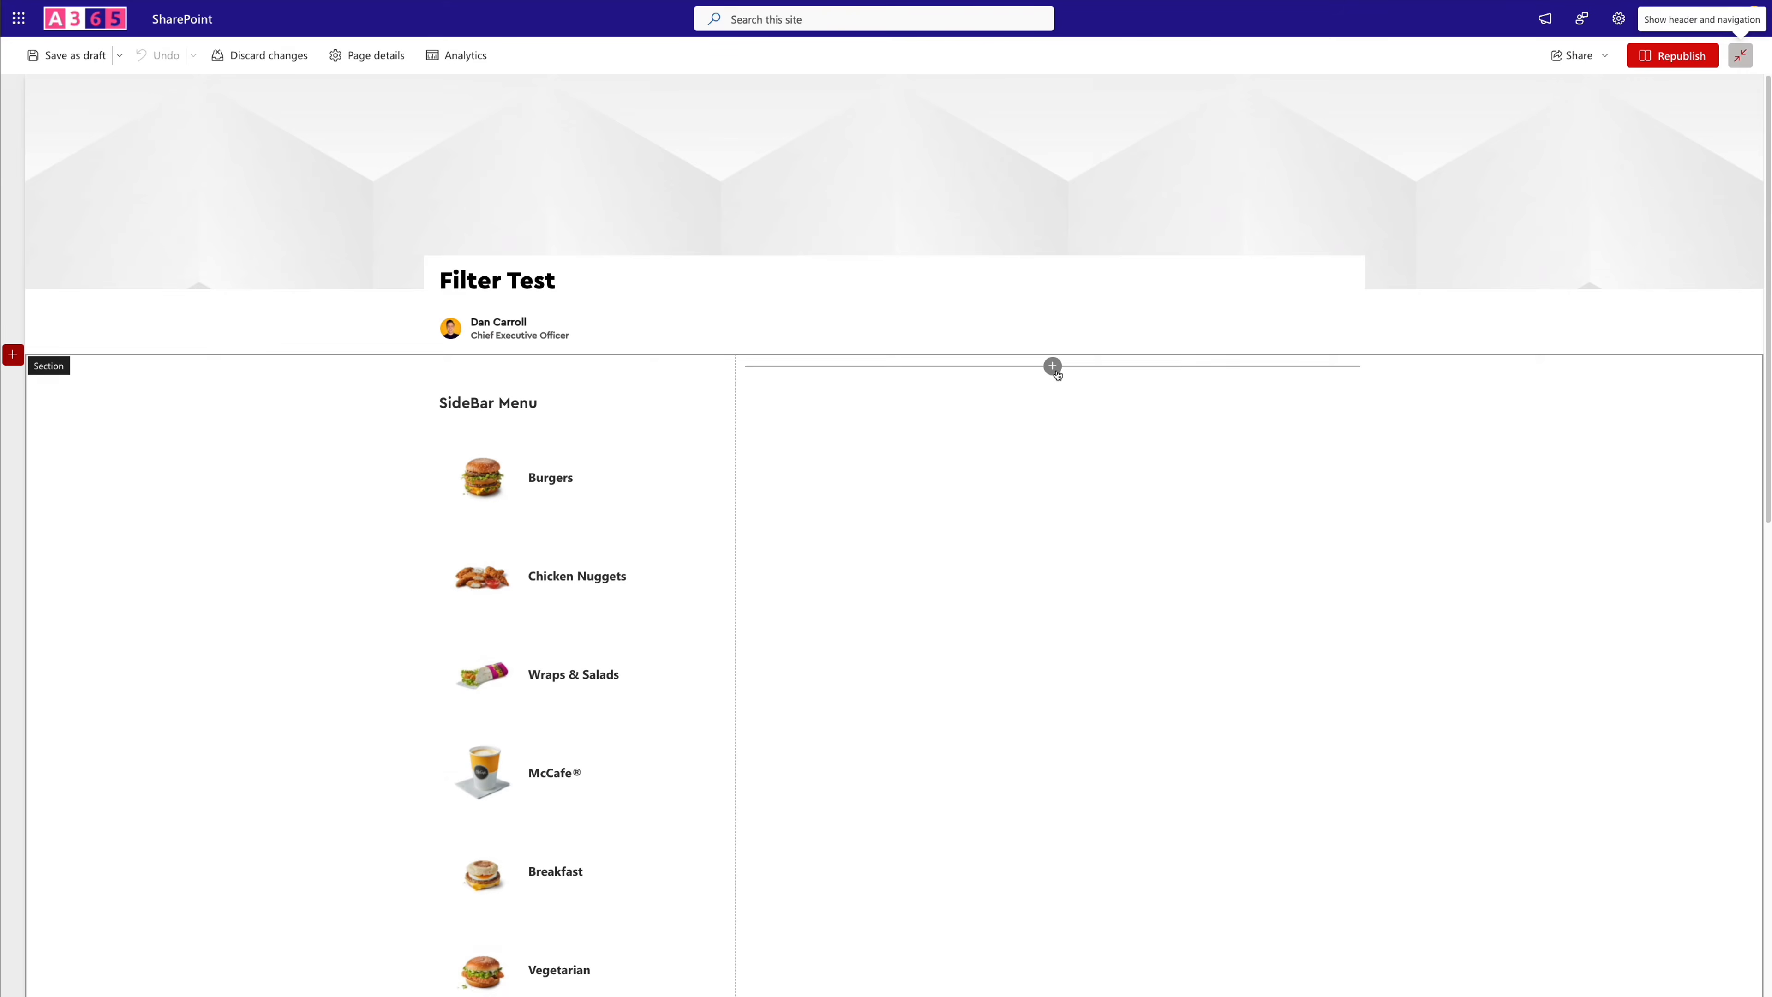
pyautogui.click(1052, 366)
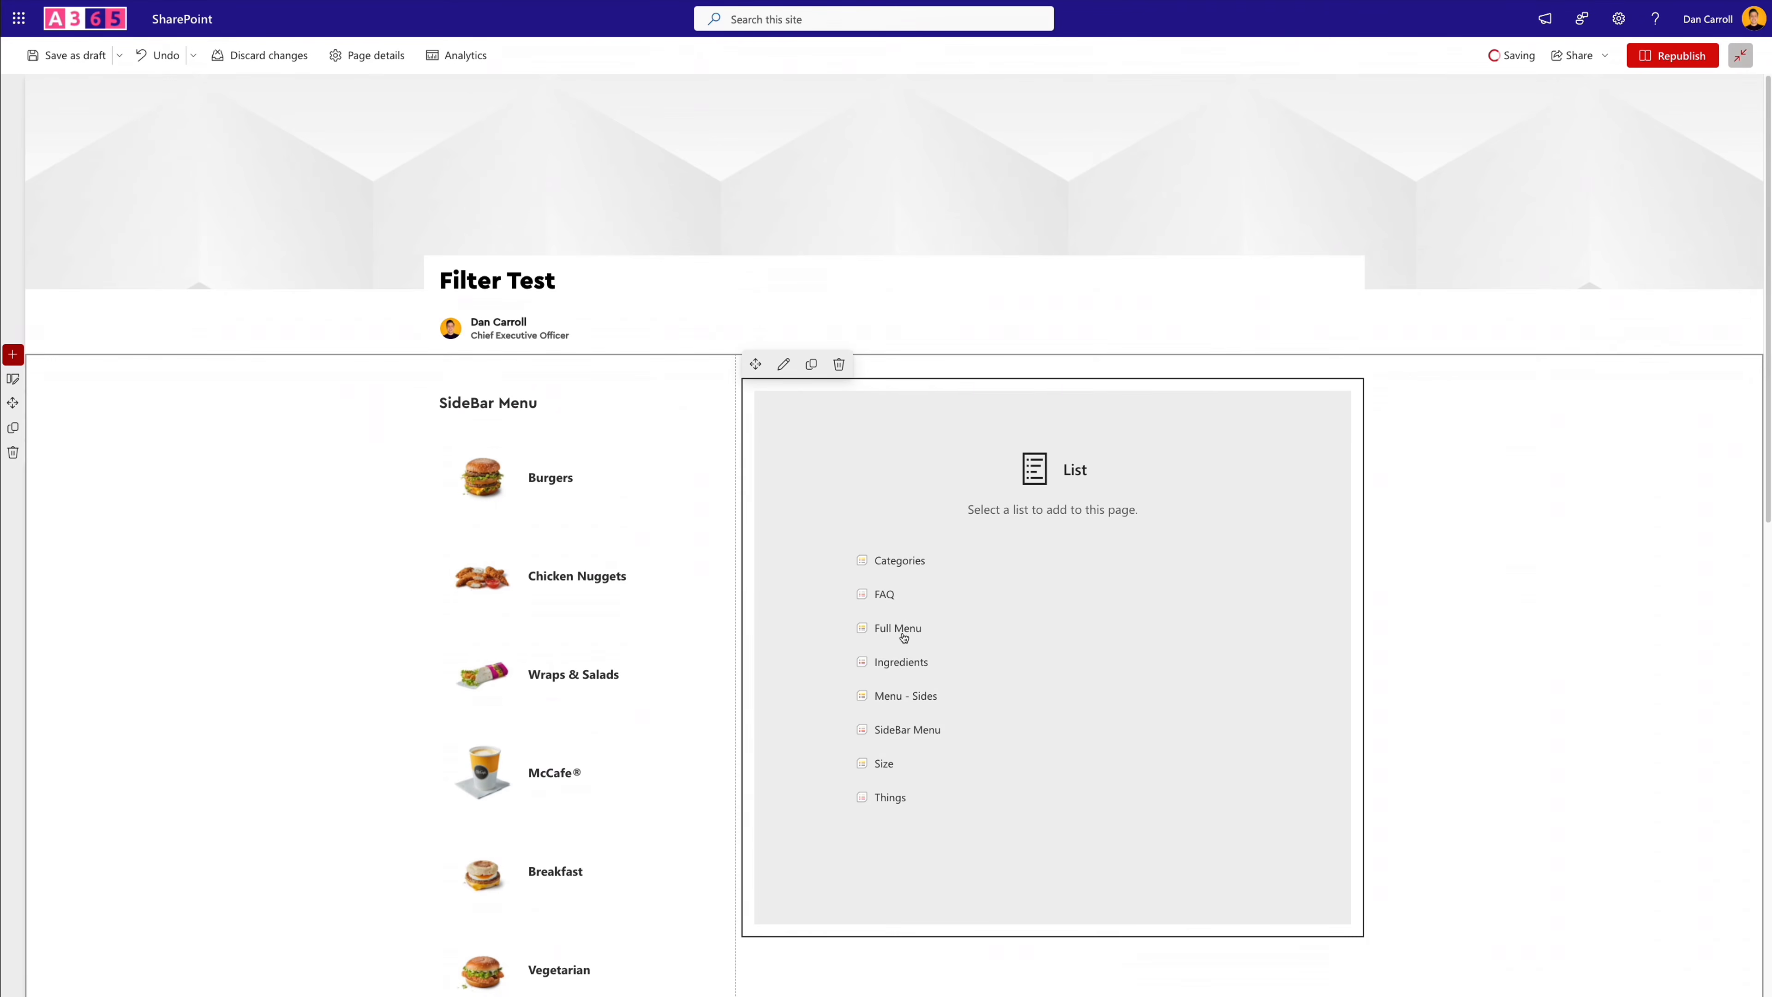
pyautogui.click(902, 627)
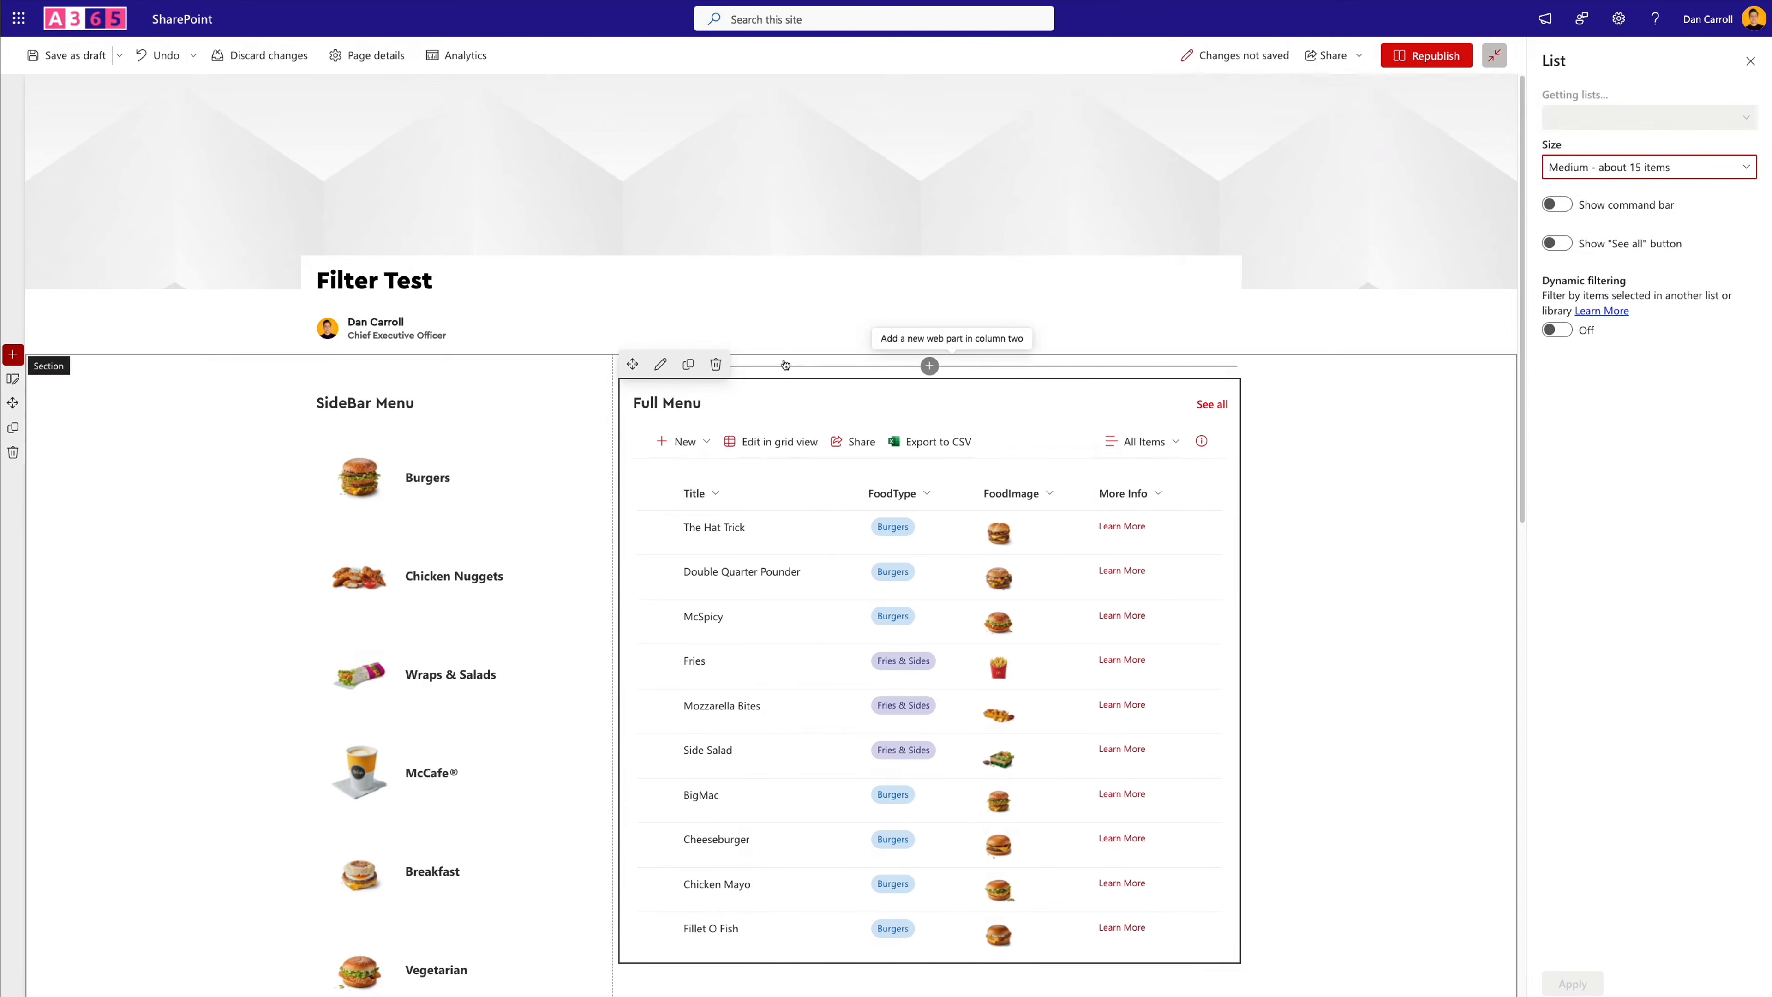
# - Set the Full Menu web part to the Food Menu List view, hide its command bar and "See all" button, and republish the page
pyautogui.click(1580, 171)
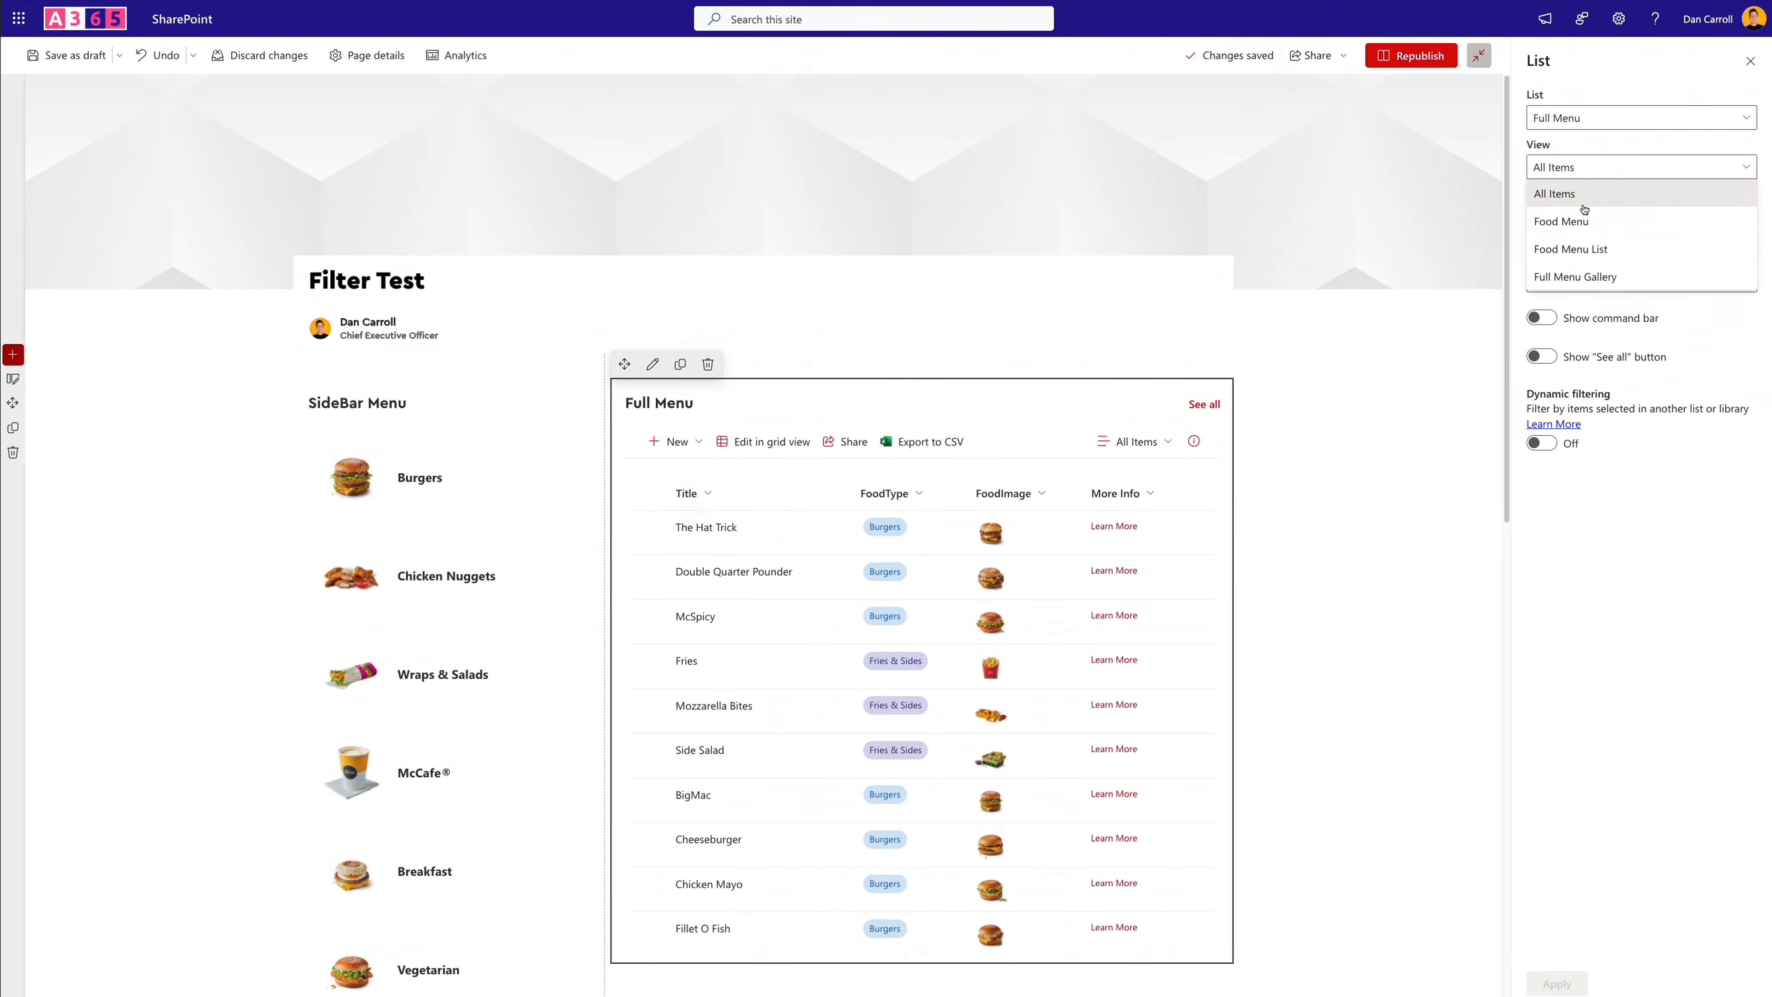
pyautogui.click(1597, 250)
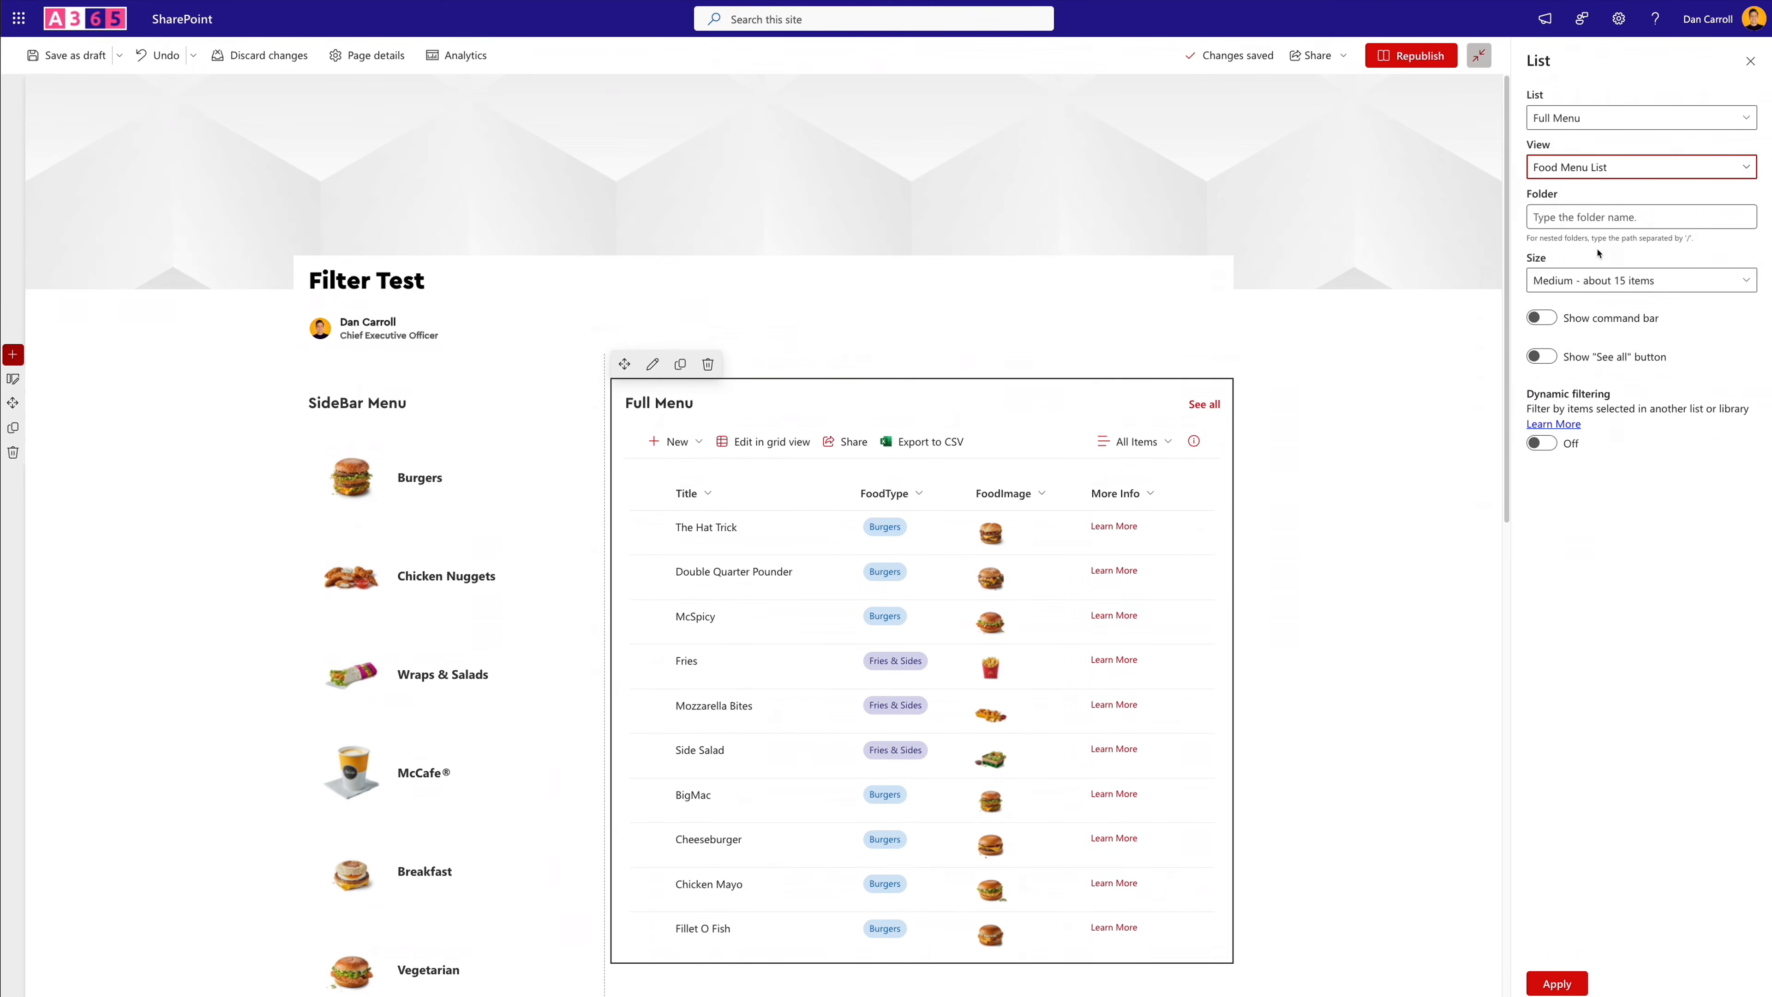
pyautogui.click(1541, 318)
pyautogui.click(1547, 357)
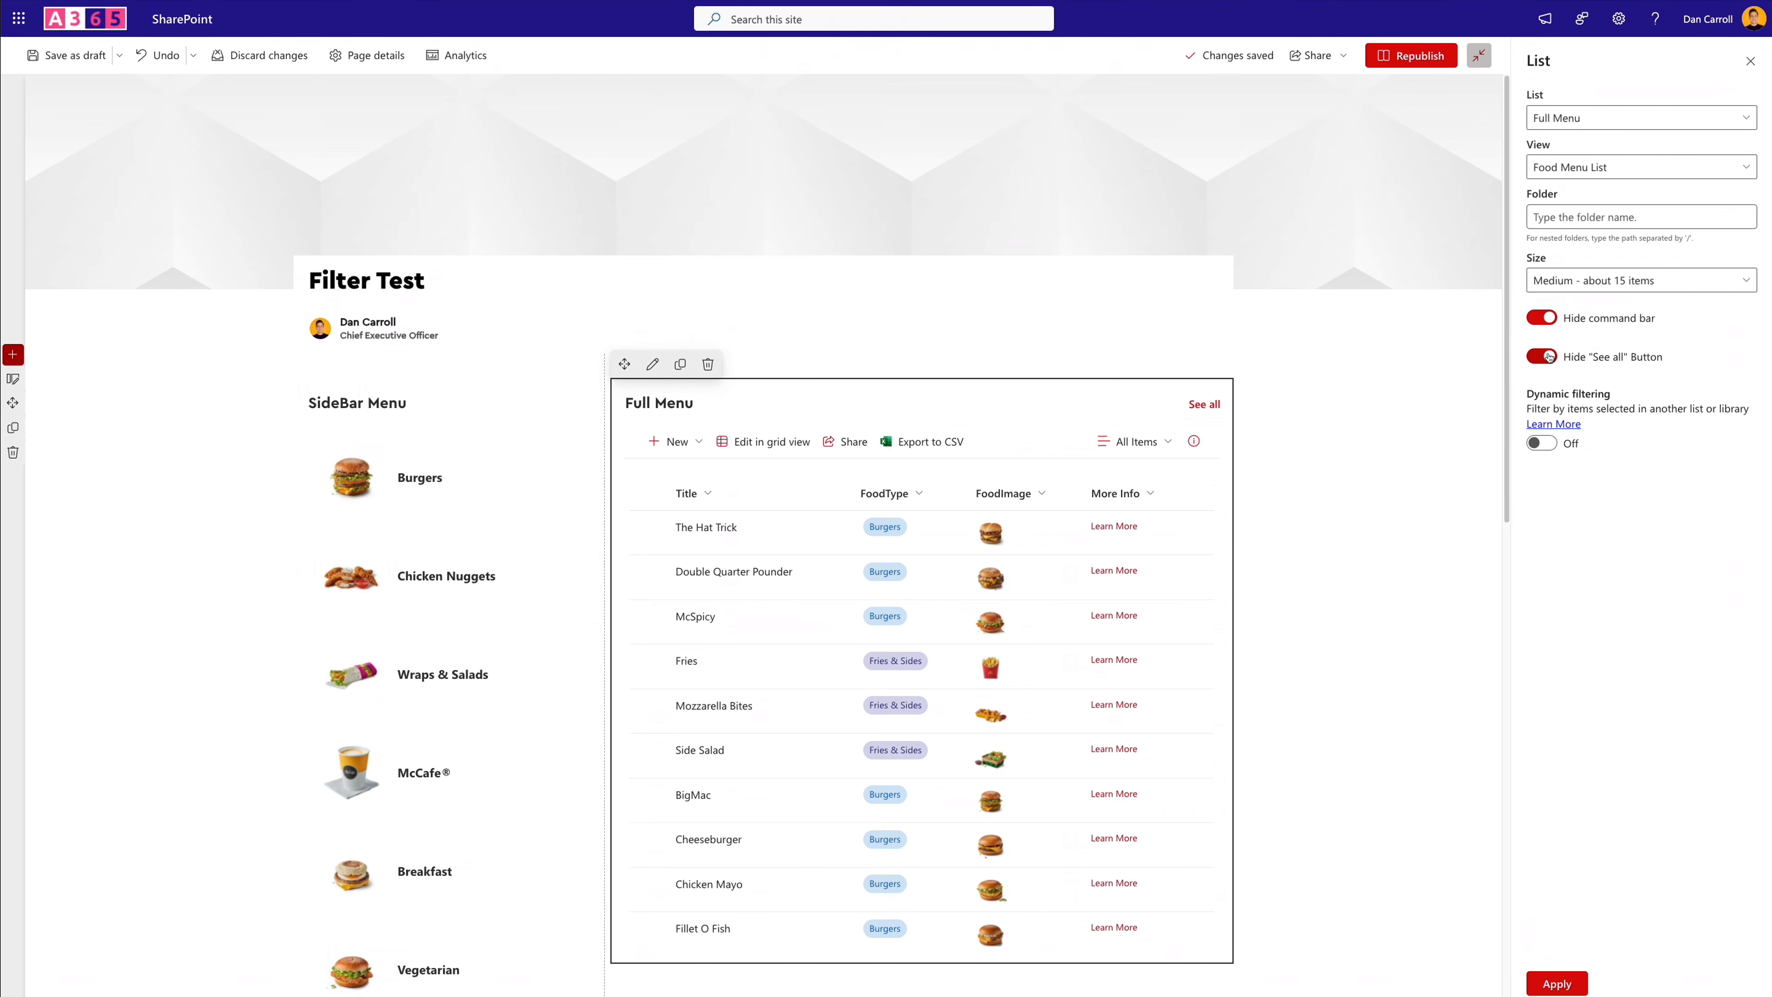
pyautogui.click(1557, 983)
pyautogui.click(1410, 55)
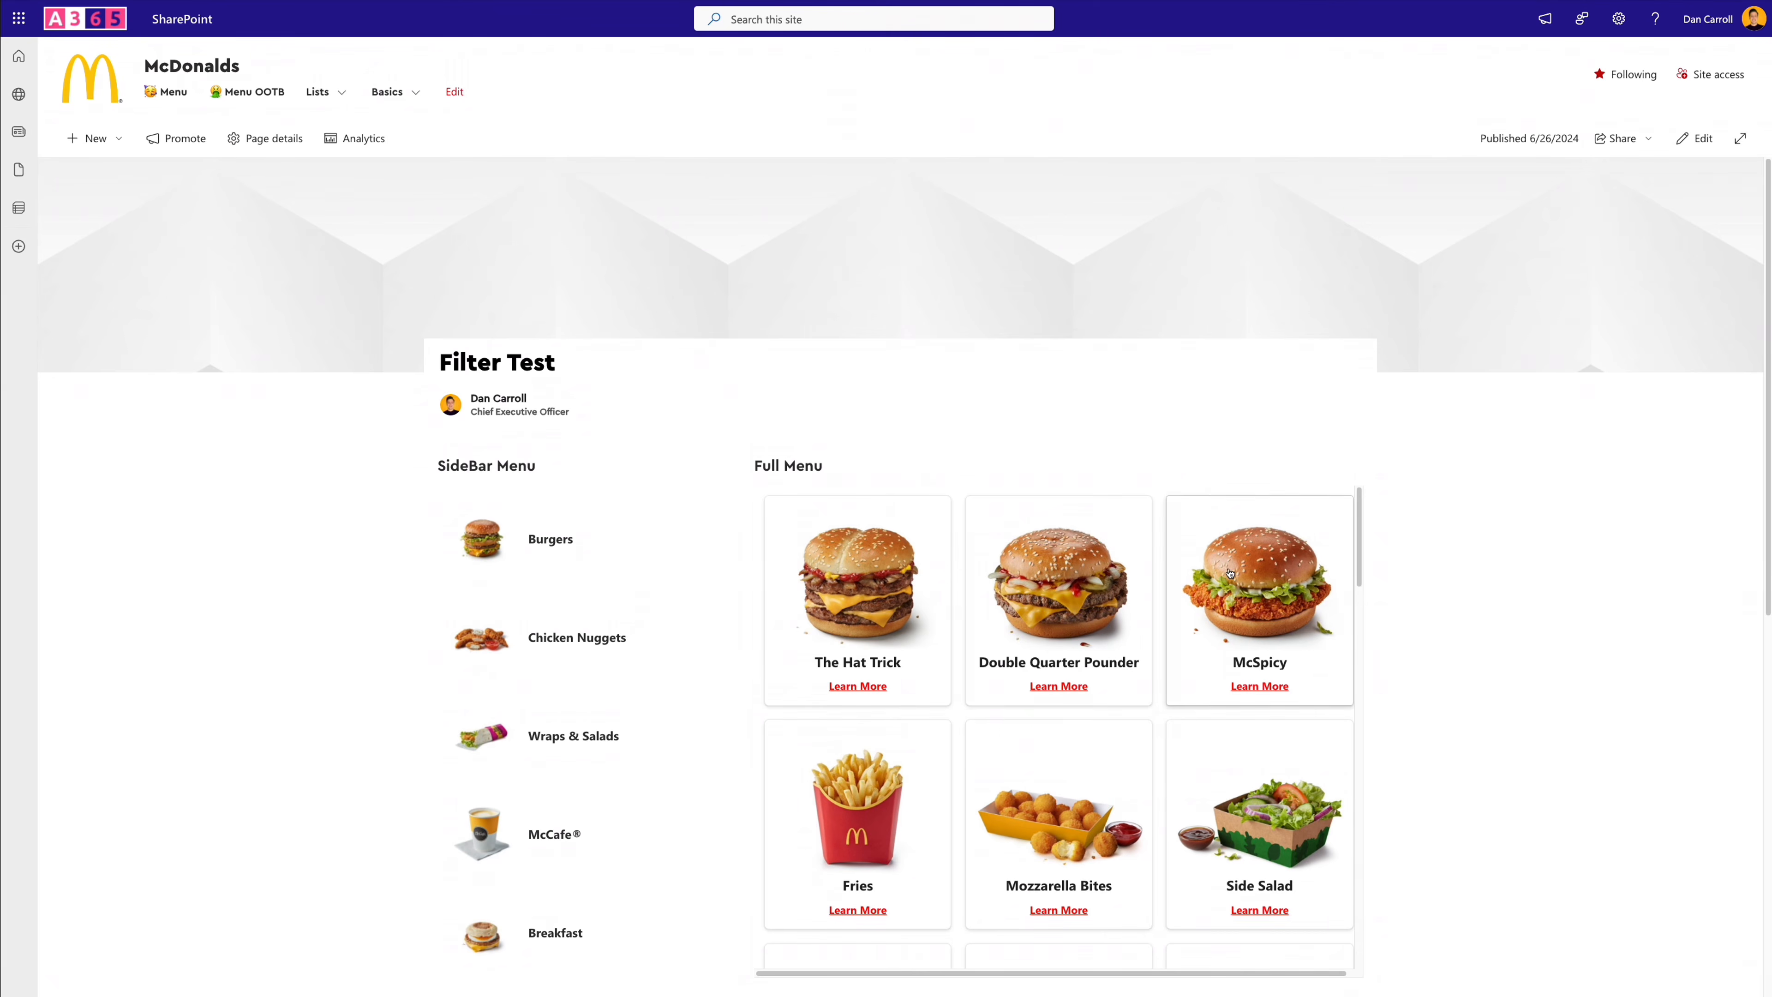
pyautogui.click(859, 687)
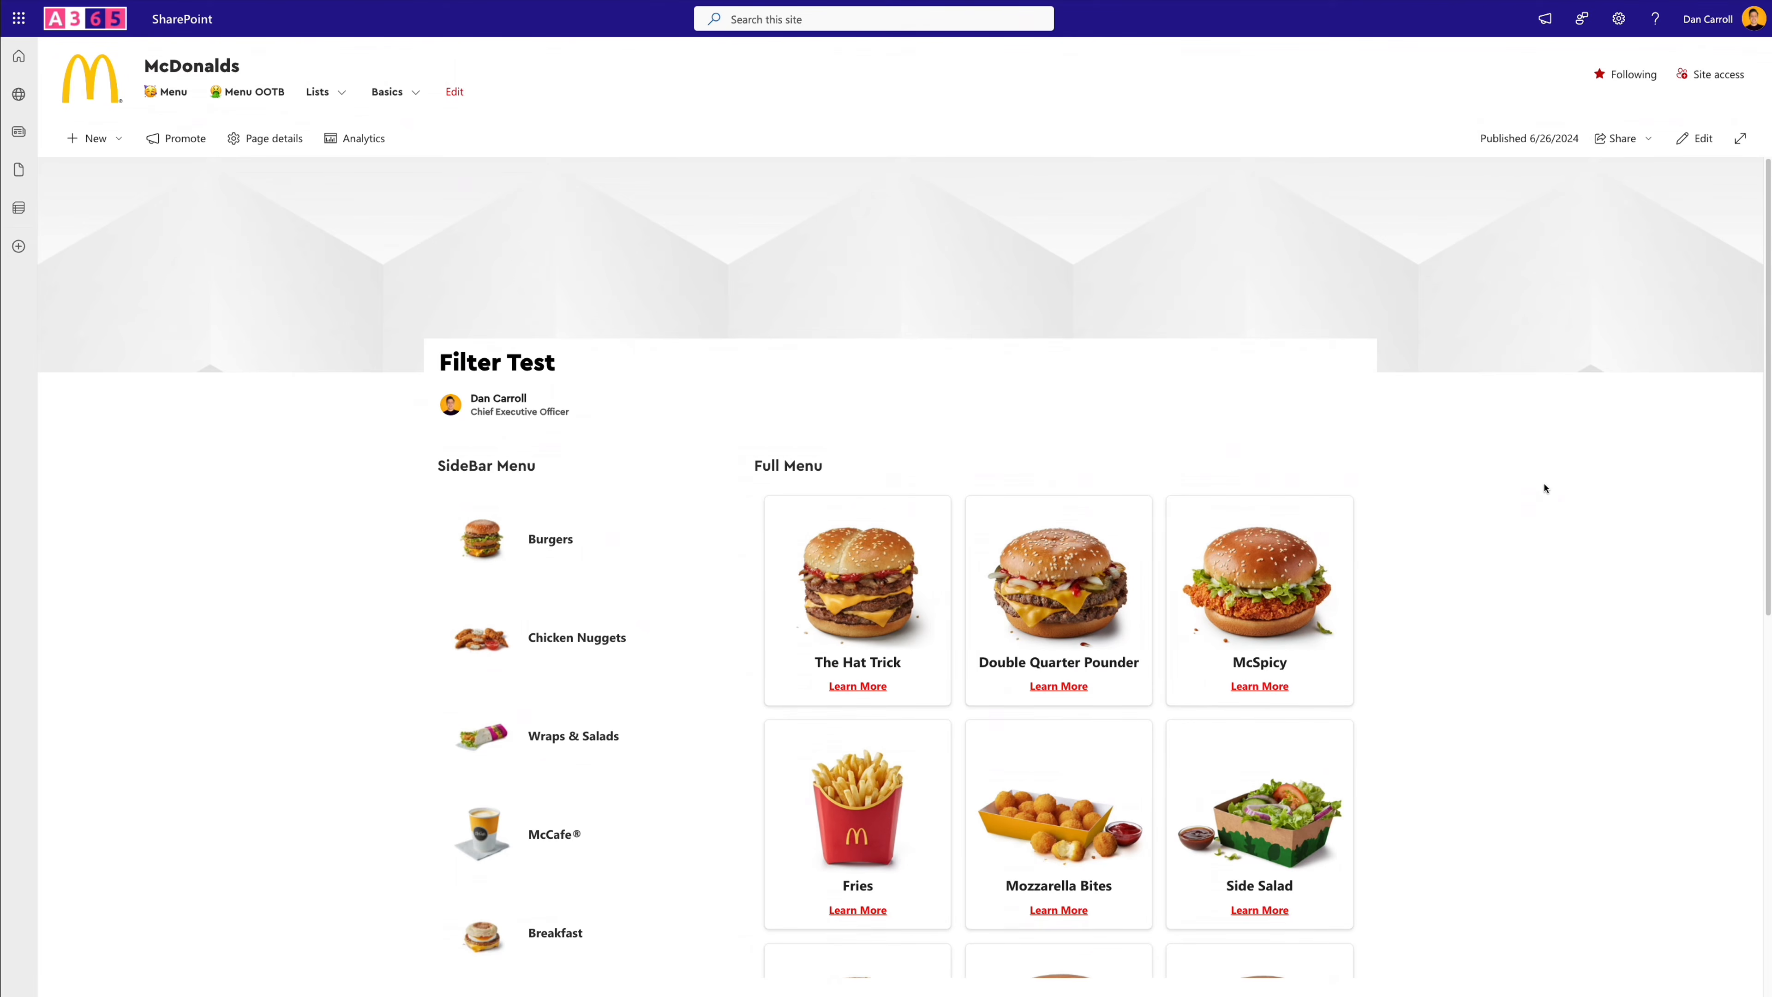
# - Reopen the page for editing and turn on dynamic filtering for the Full Menu web part, using FoodType as the column to filter
pyautogui.click(1697, 138)
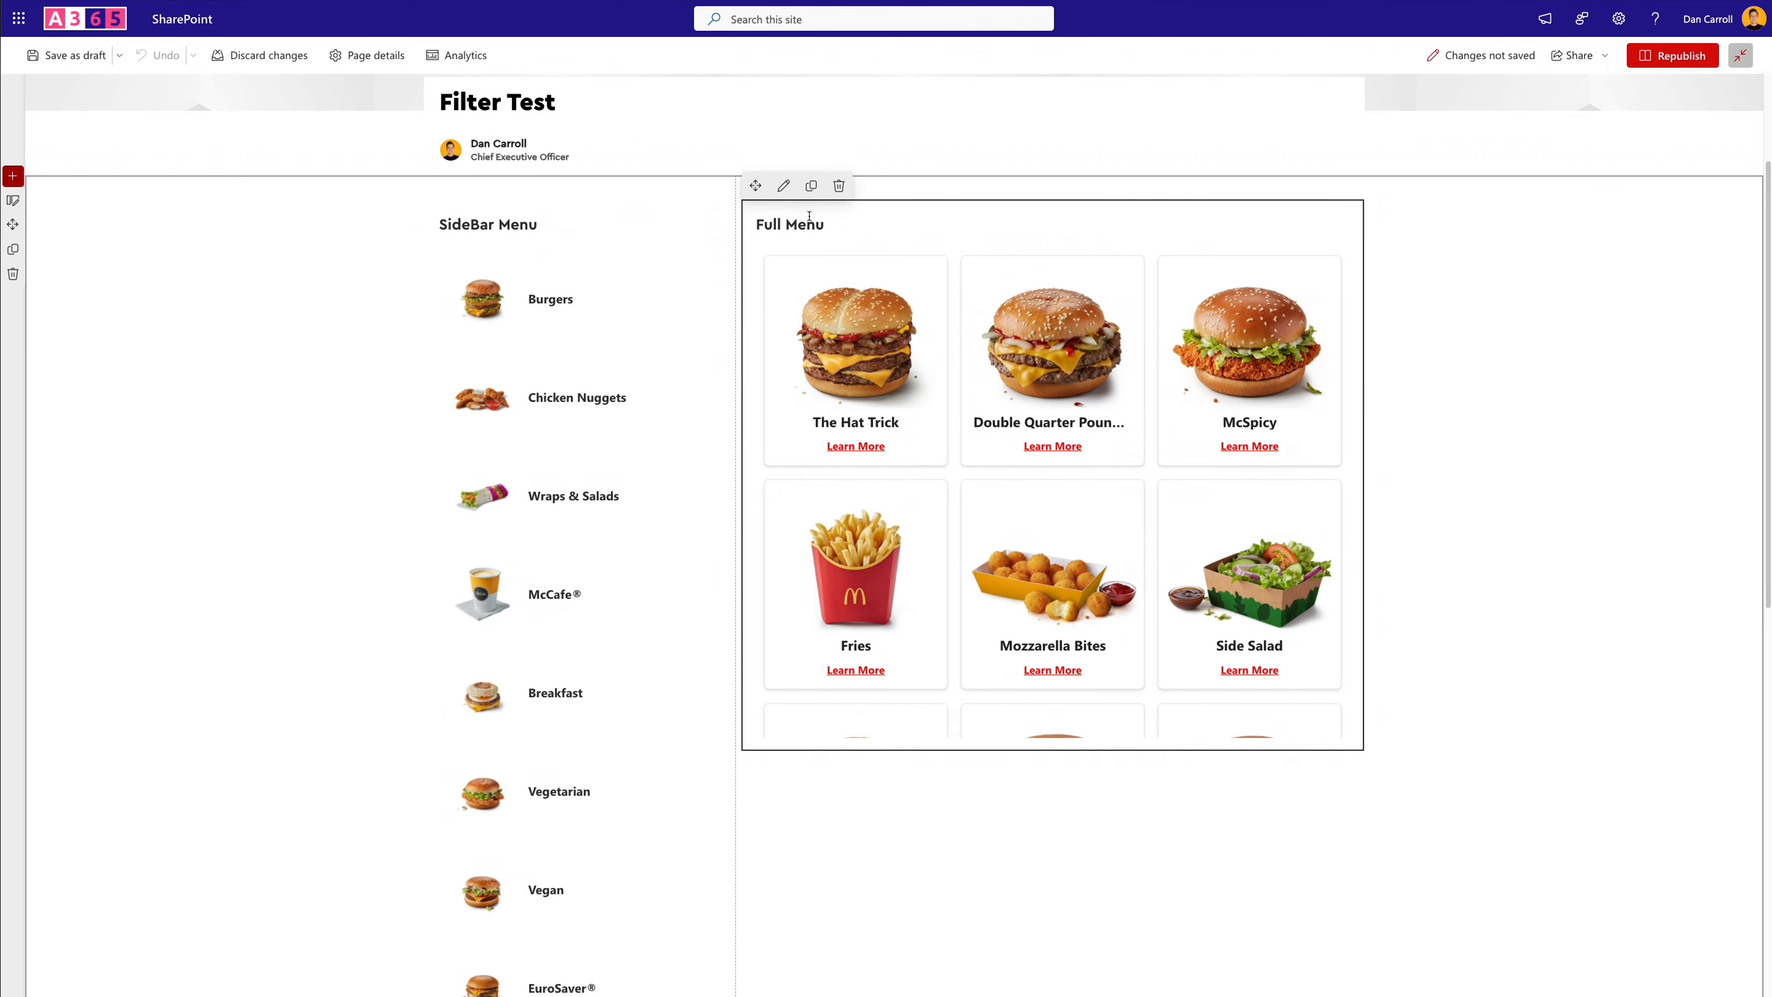
pyautogui.click(782, 187)
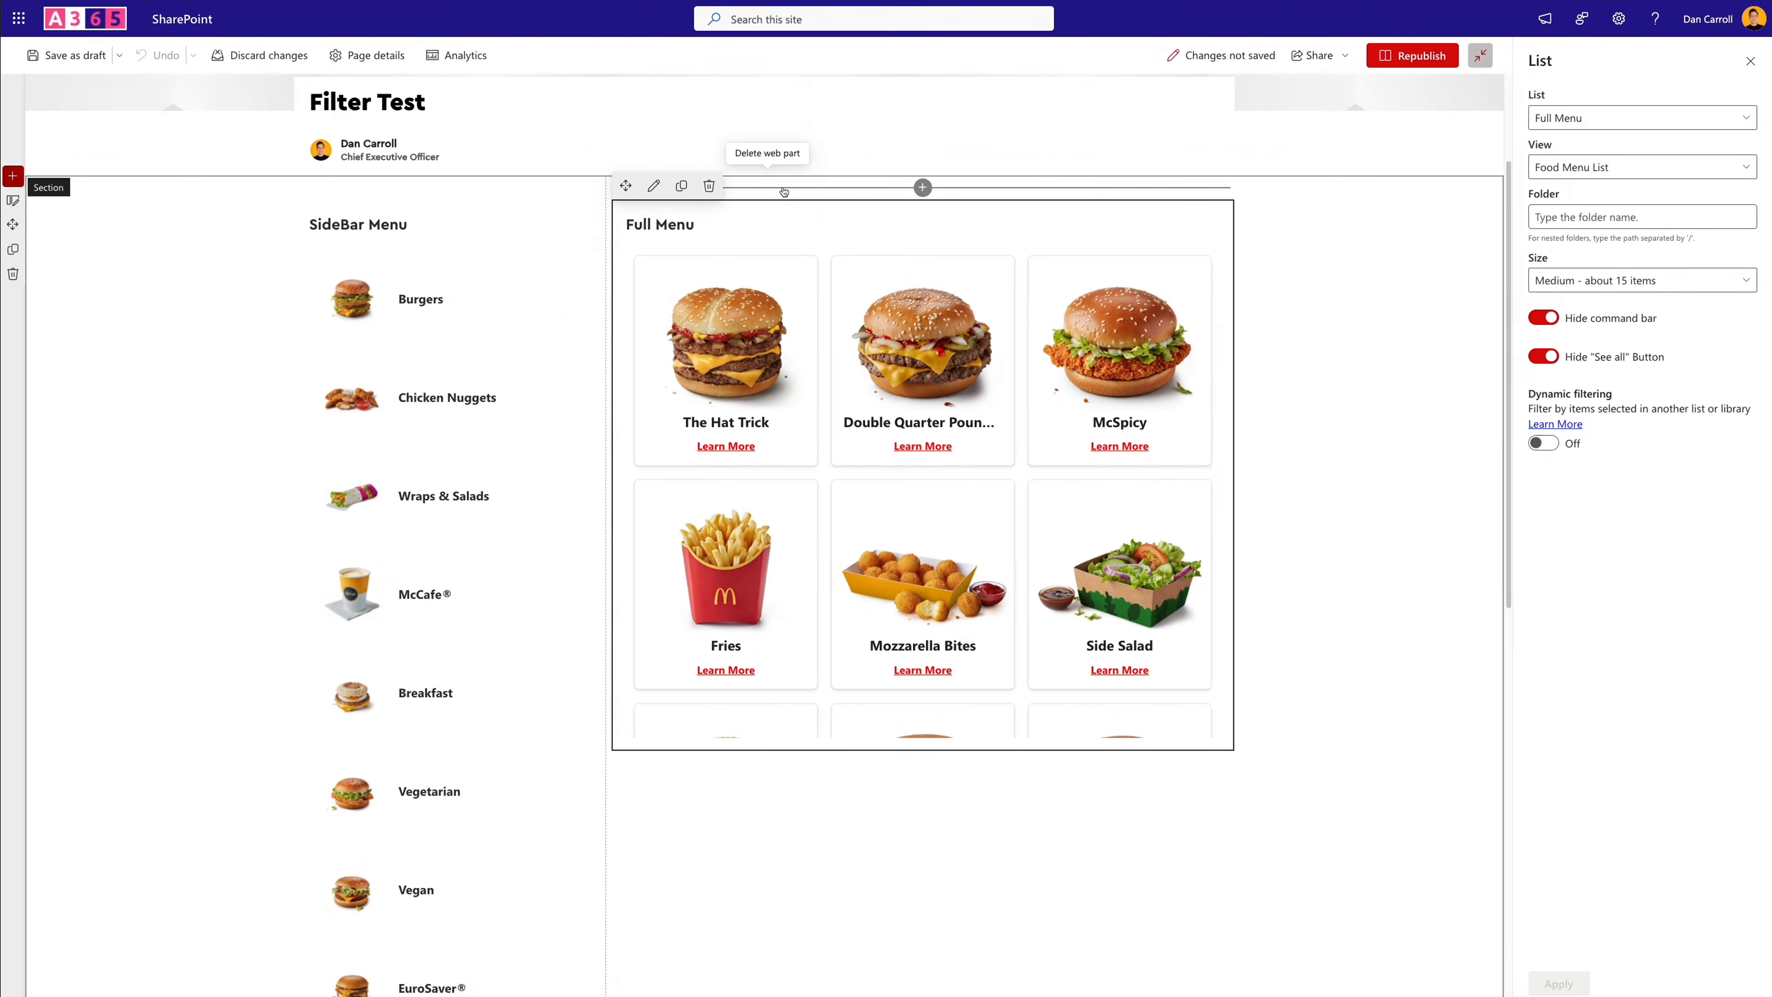
pyautogui.click(1543, 443)
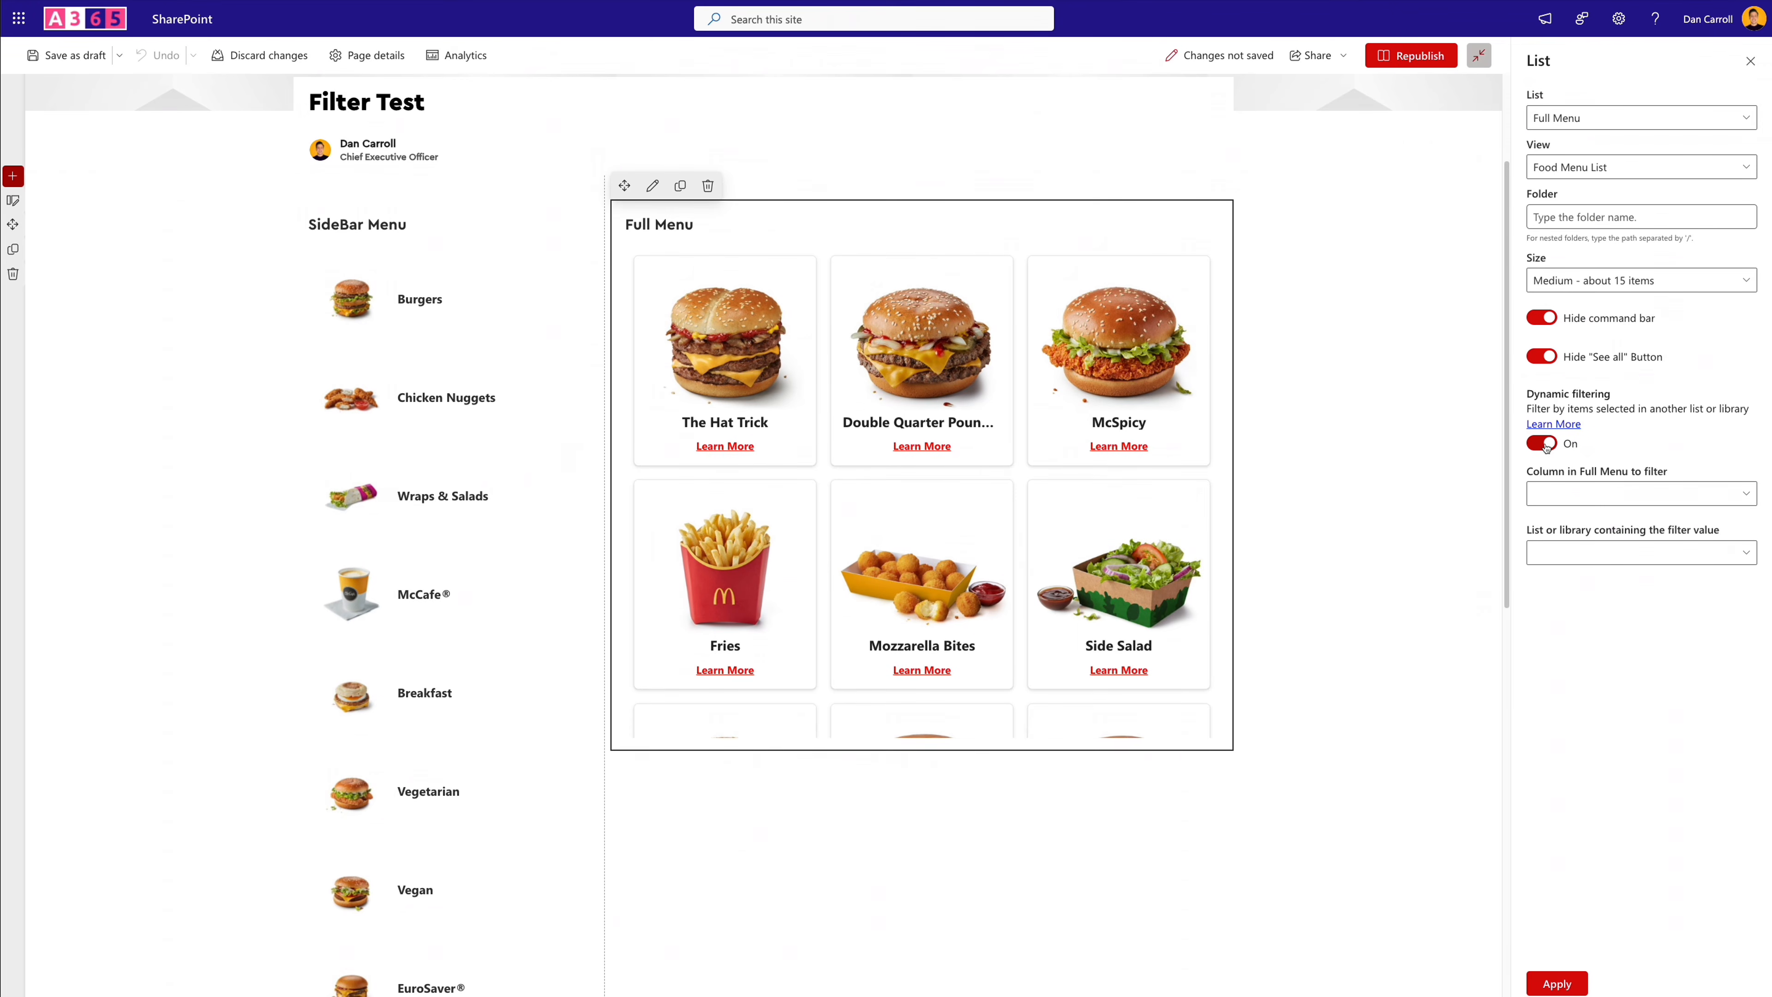
pyautogui.click(1585, 500)
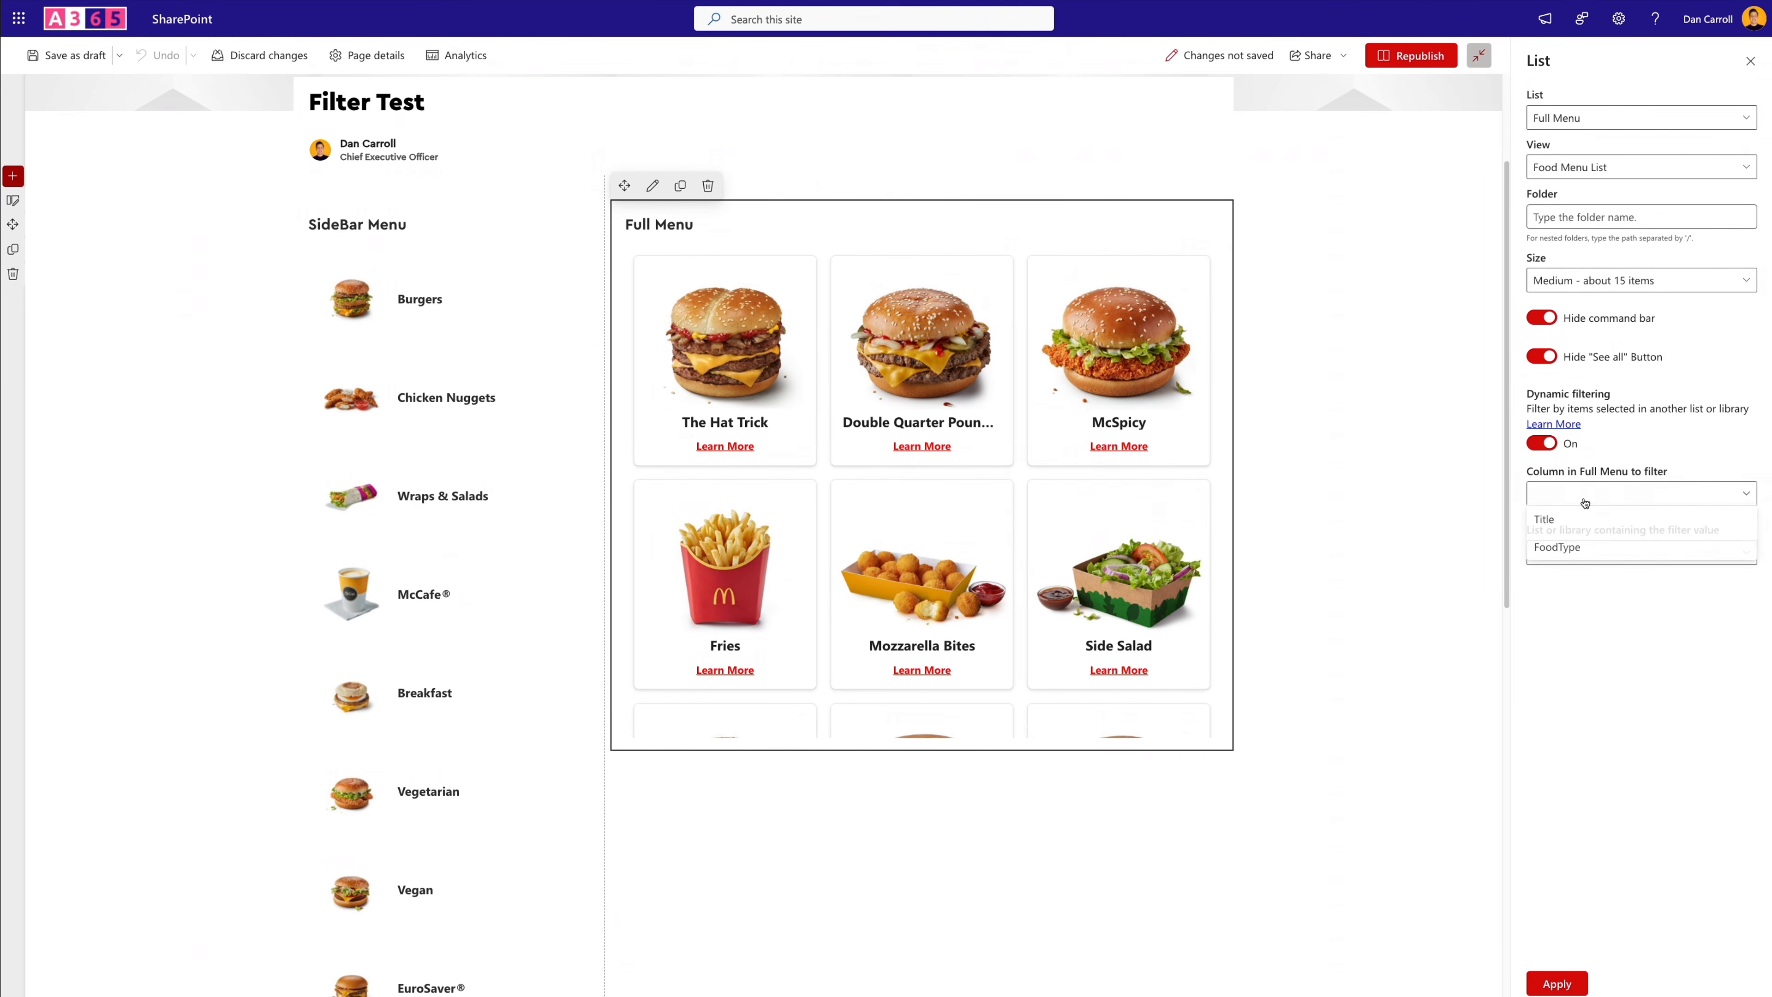
pyautogui.click(1570, 547)
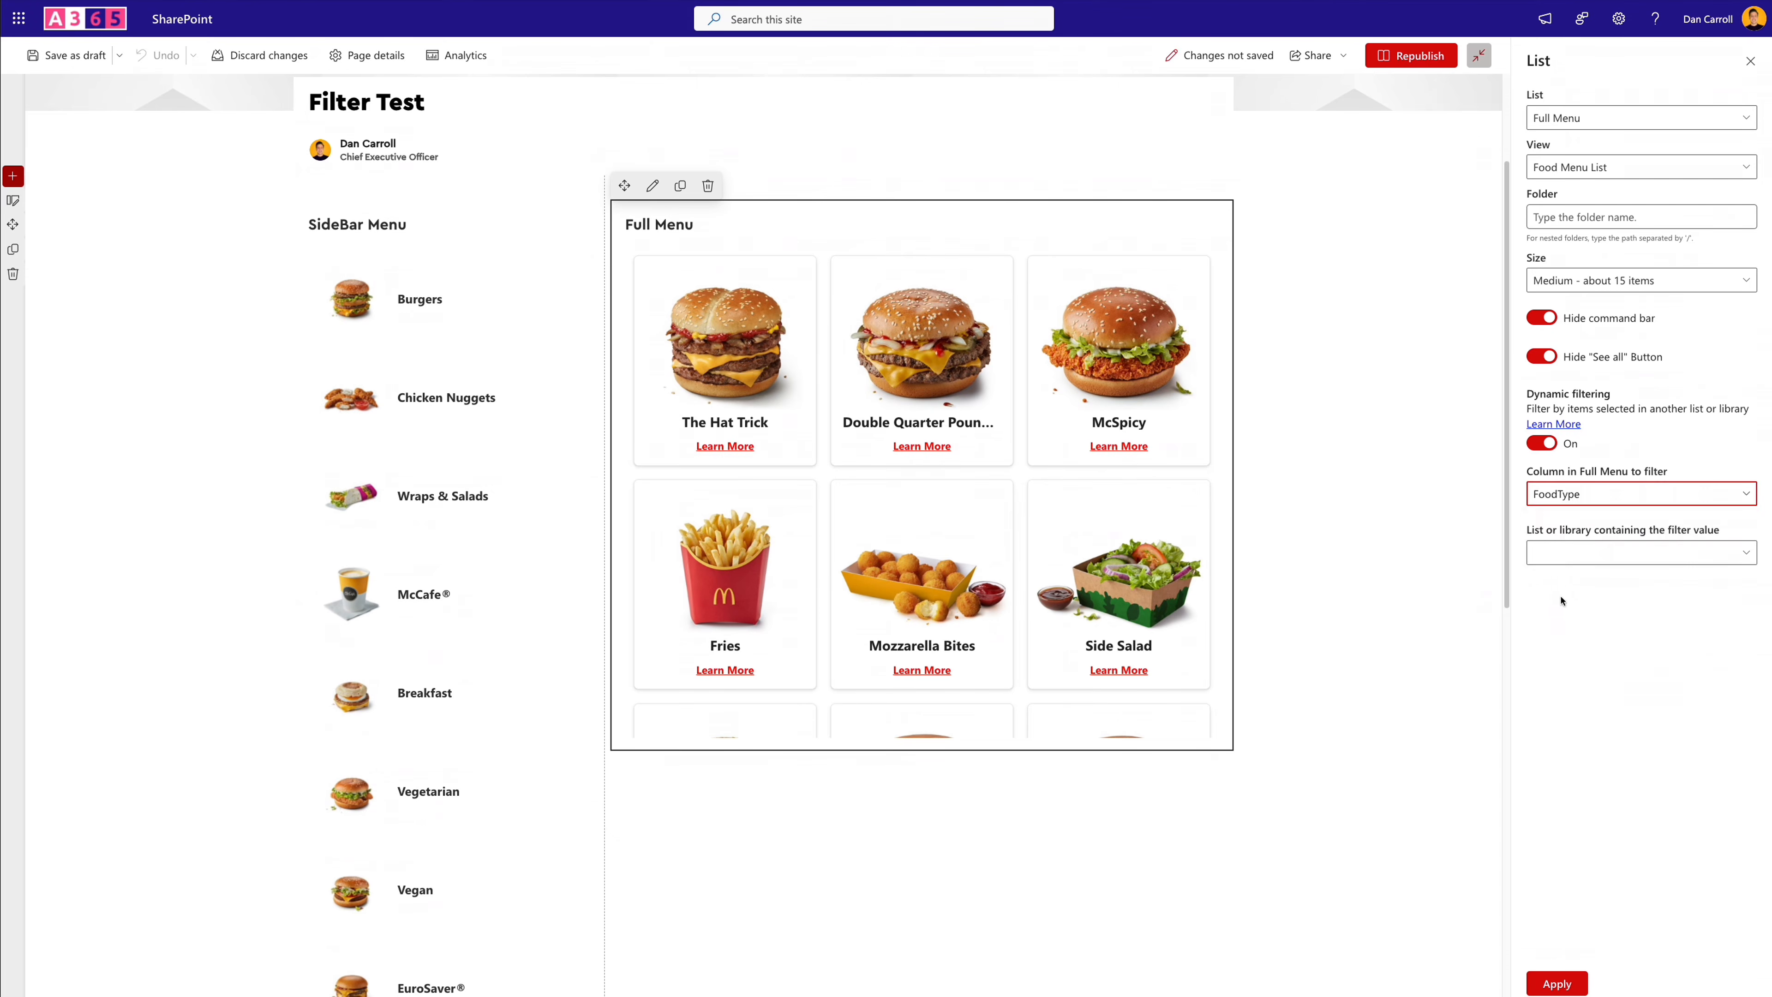
# - Set SideBar Menu as the list containing the filter value and Title as its column, and apply the dynamic filter
pyautogui.click(1604, 552)
pyautogui.click(1575, 583)
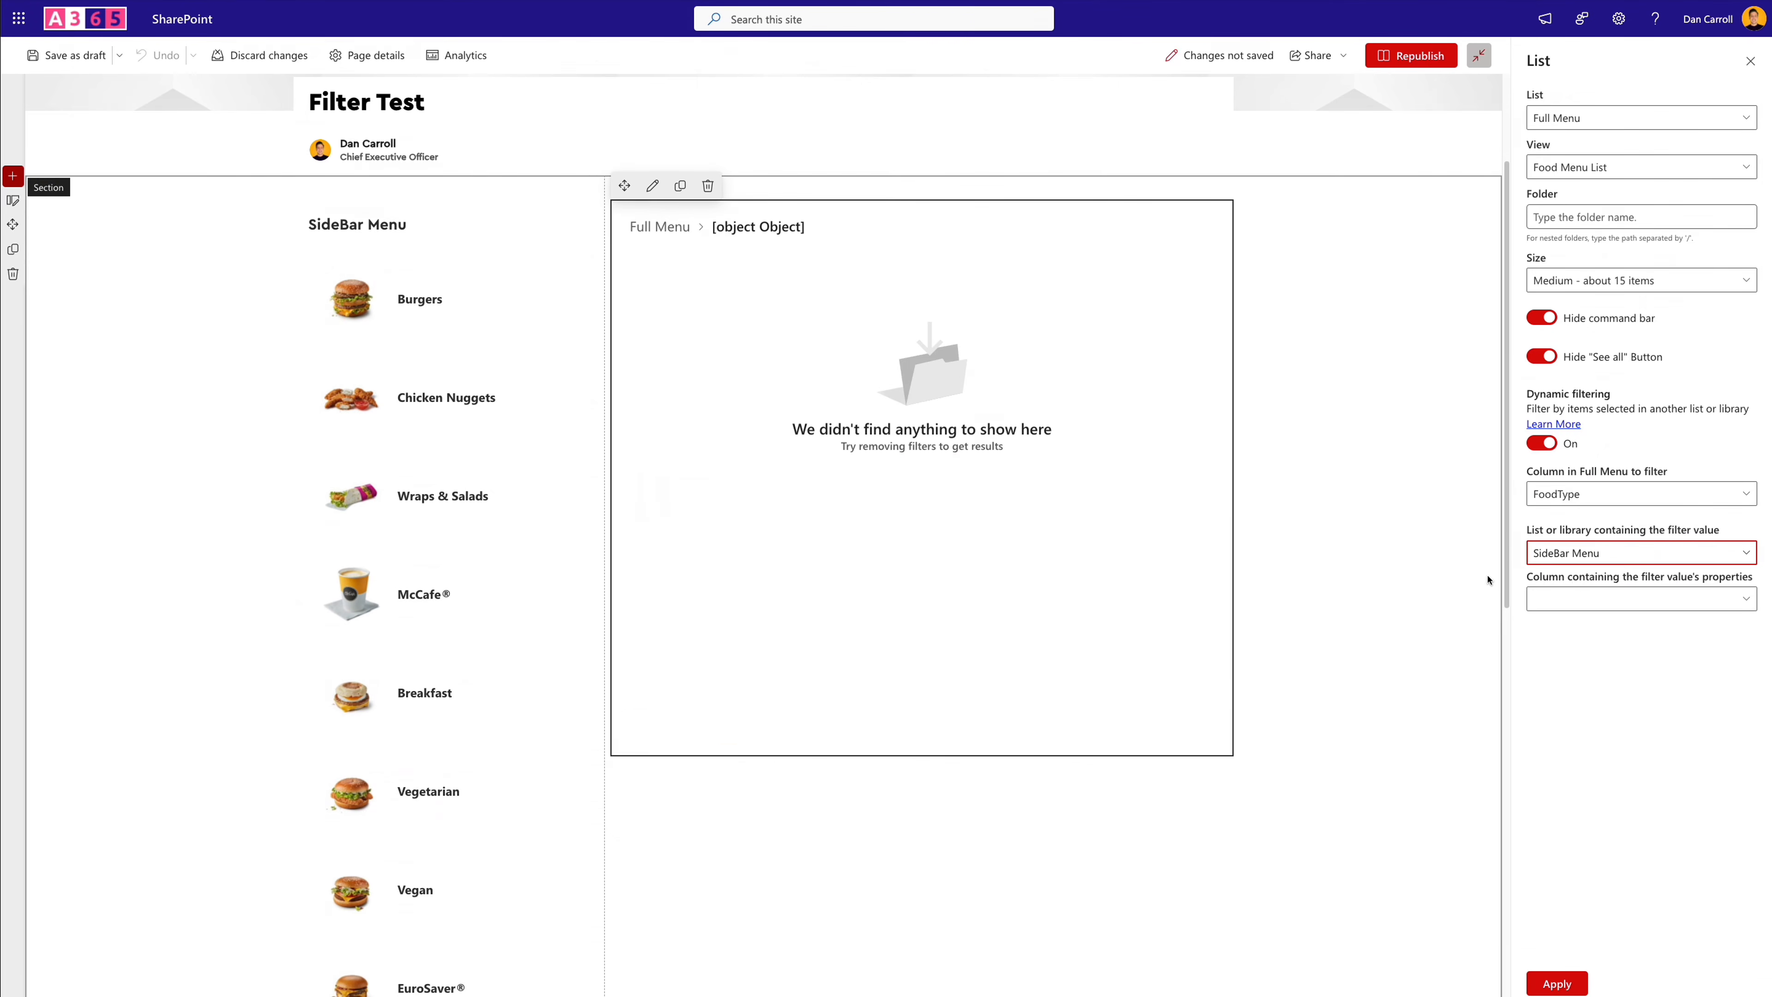
pyautogui.click(1573, 600)
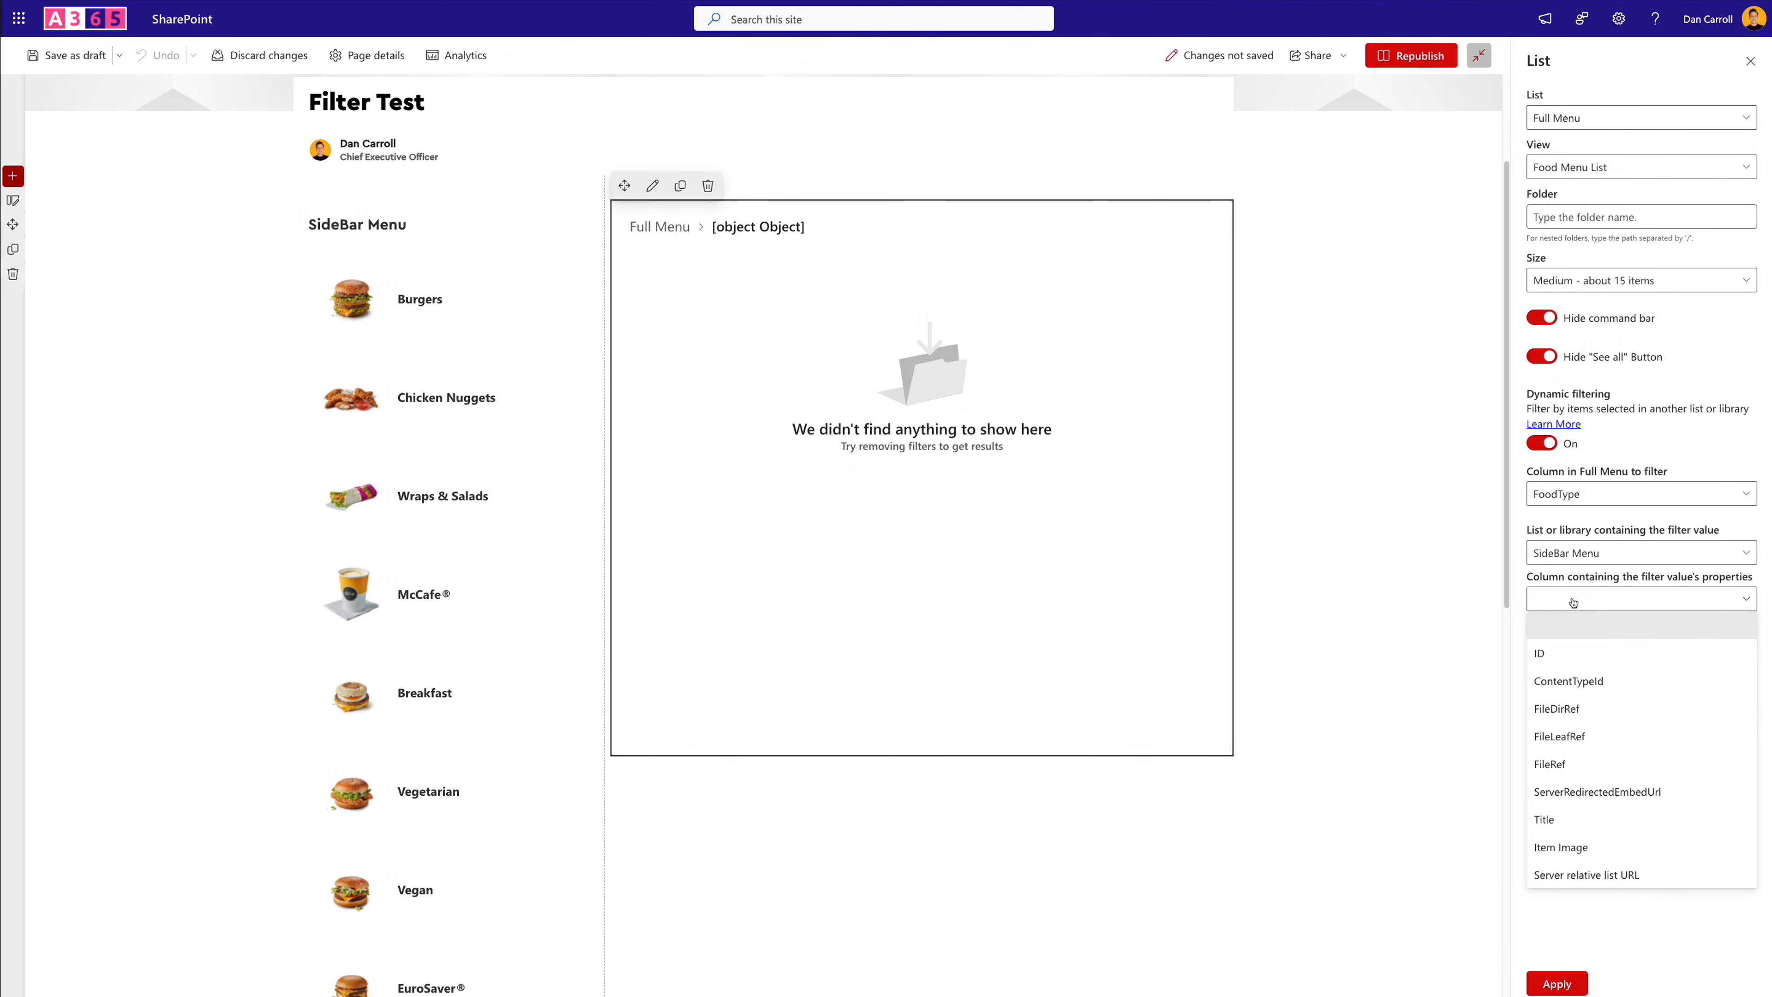
pyautogui.click(1573, 825)
pyautogui.click(1560, 989)
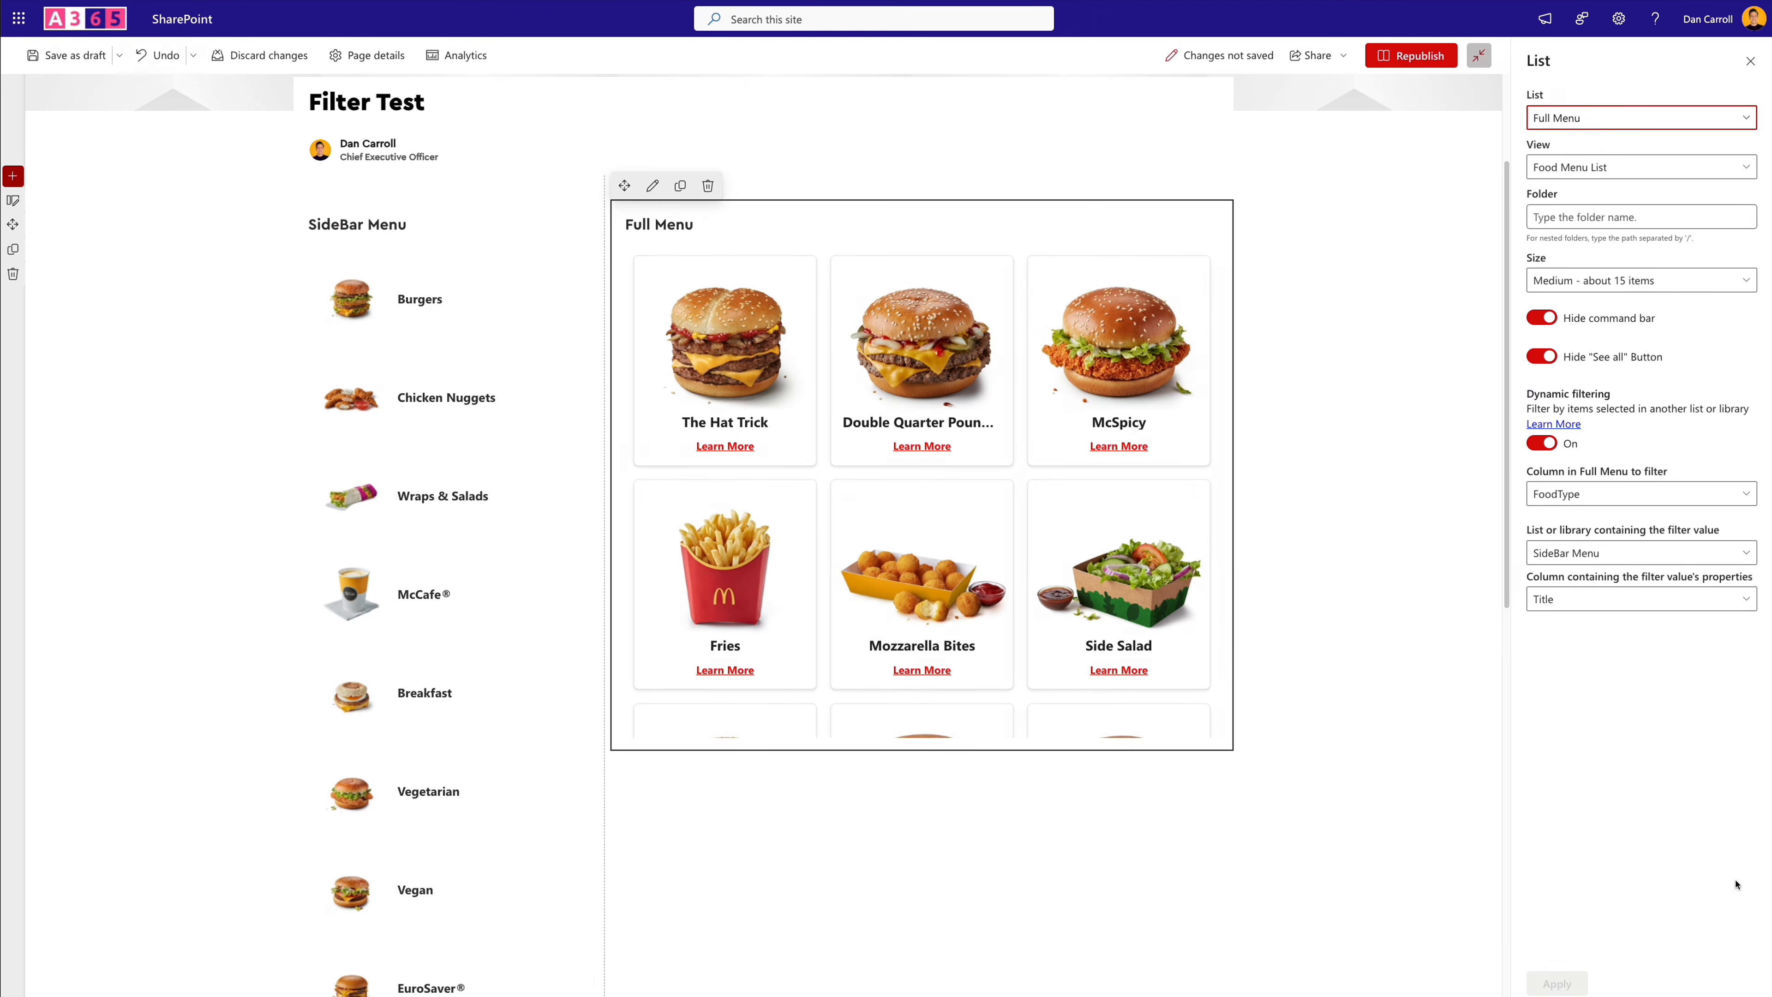
# - Set the Full Menu web part's size to "Autosize - fit to number of items" and republish the page
pyautogui.click(1578, 288)
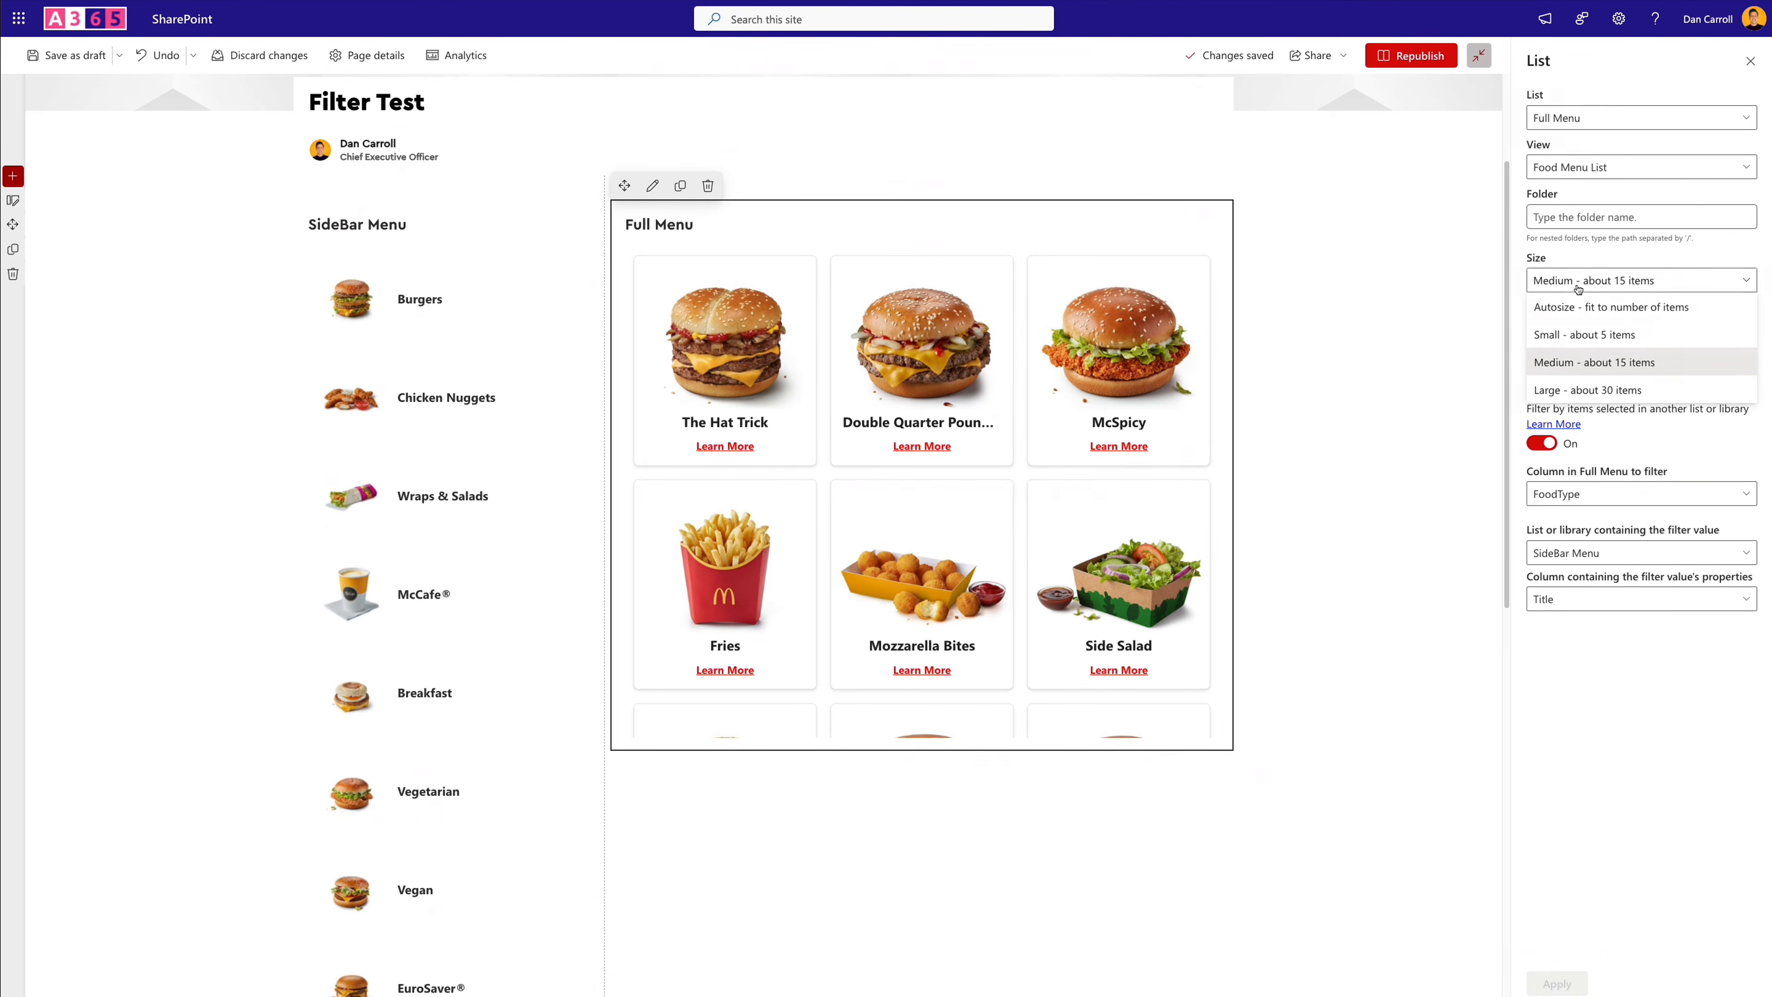
pyautogui.click(1581, 310)
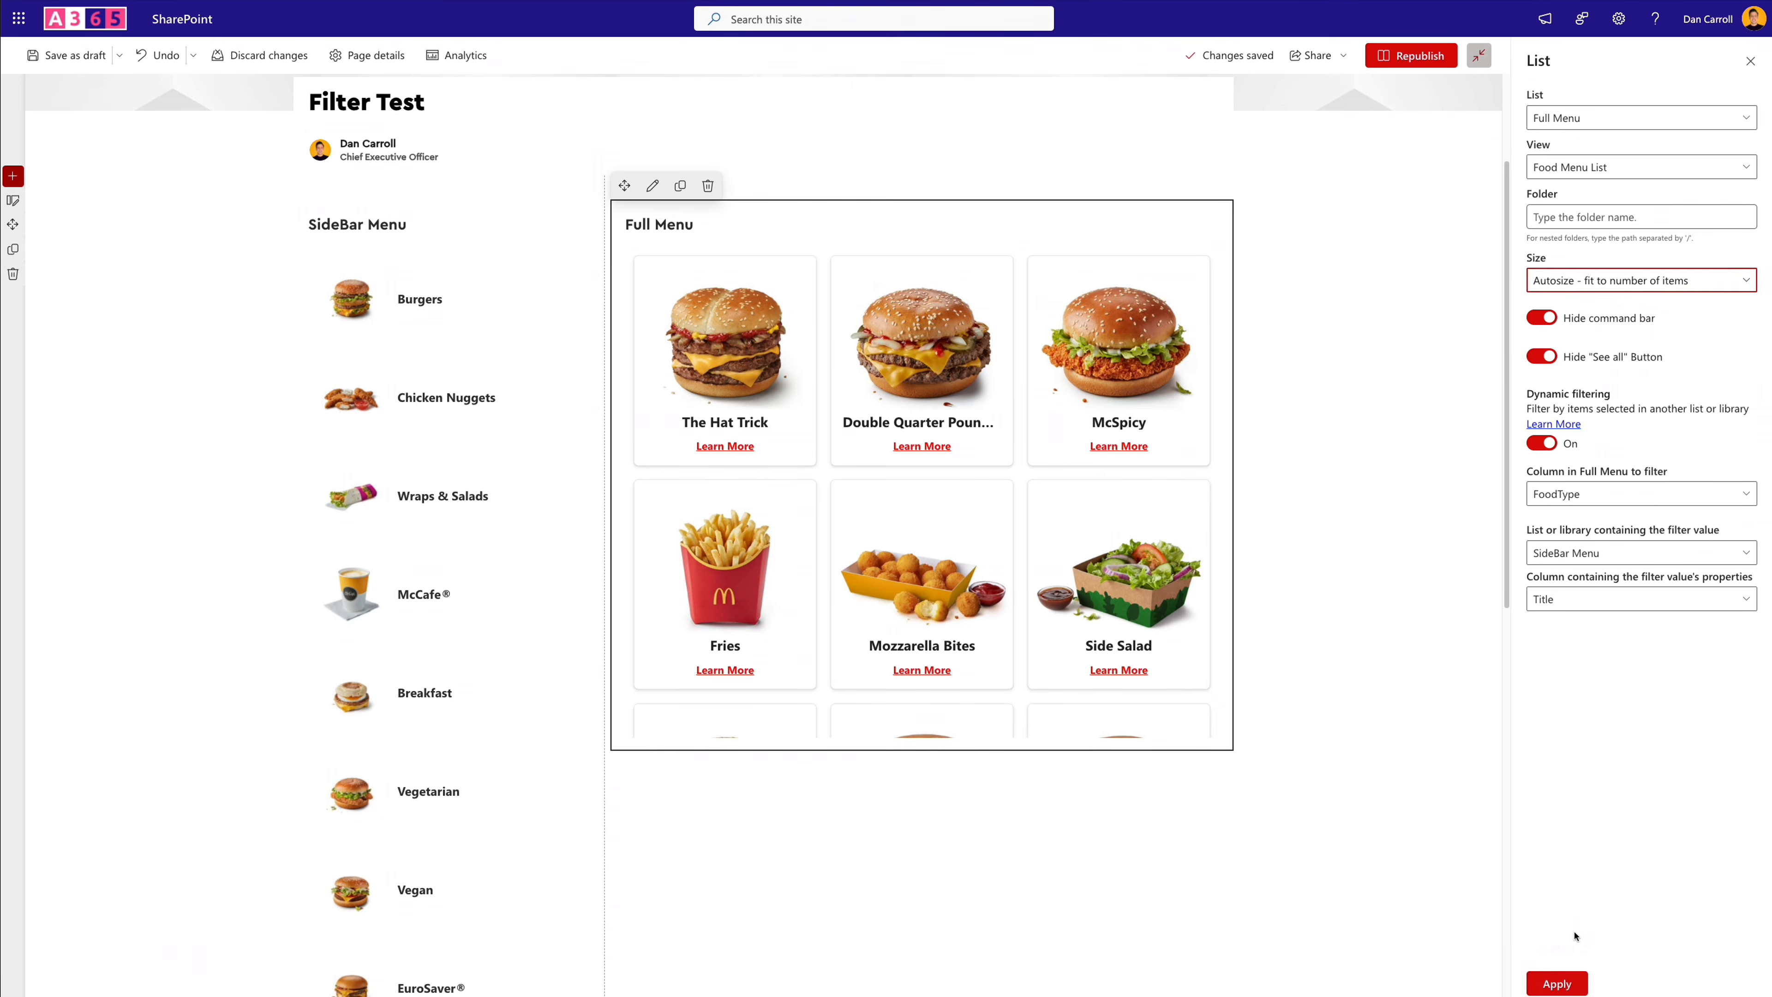
pyautogui.click(1417, 55)
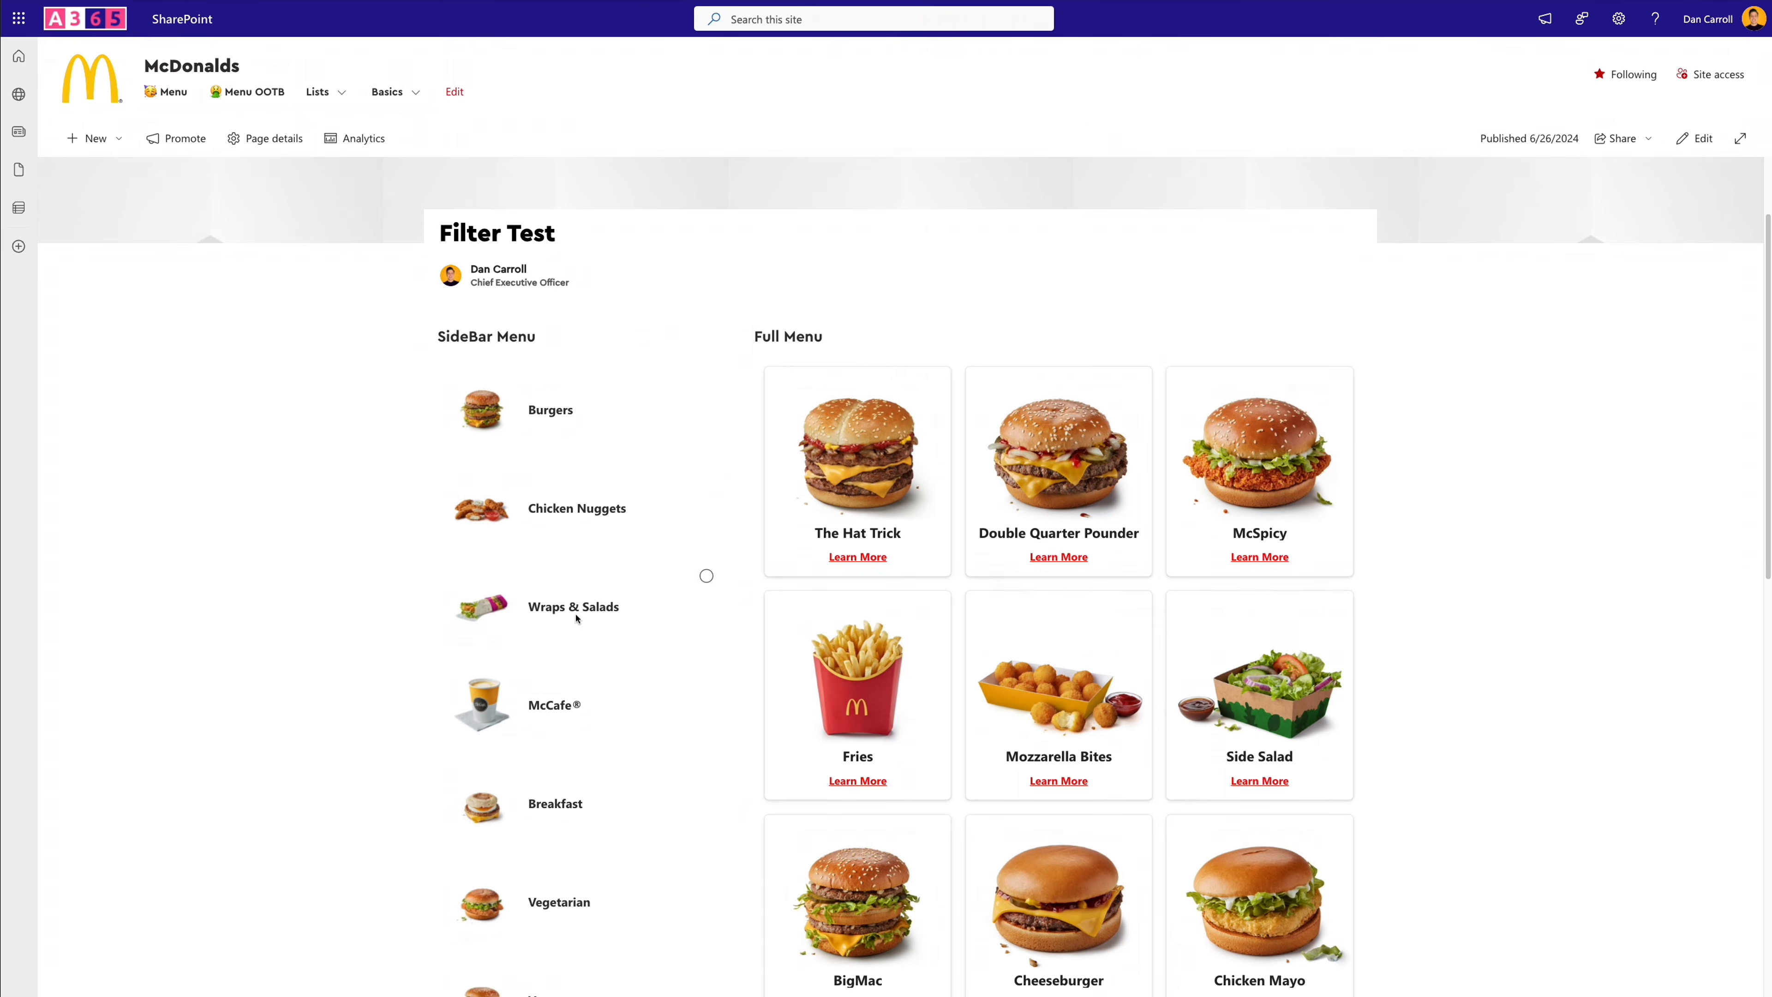
# - Test the dynamic filter by selecting Burgers, Wraps & Salads and Fries & Sides in the SideBar Menu, and open the Fries item's Learn More link
pyautogui.click(542, 419)
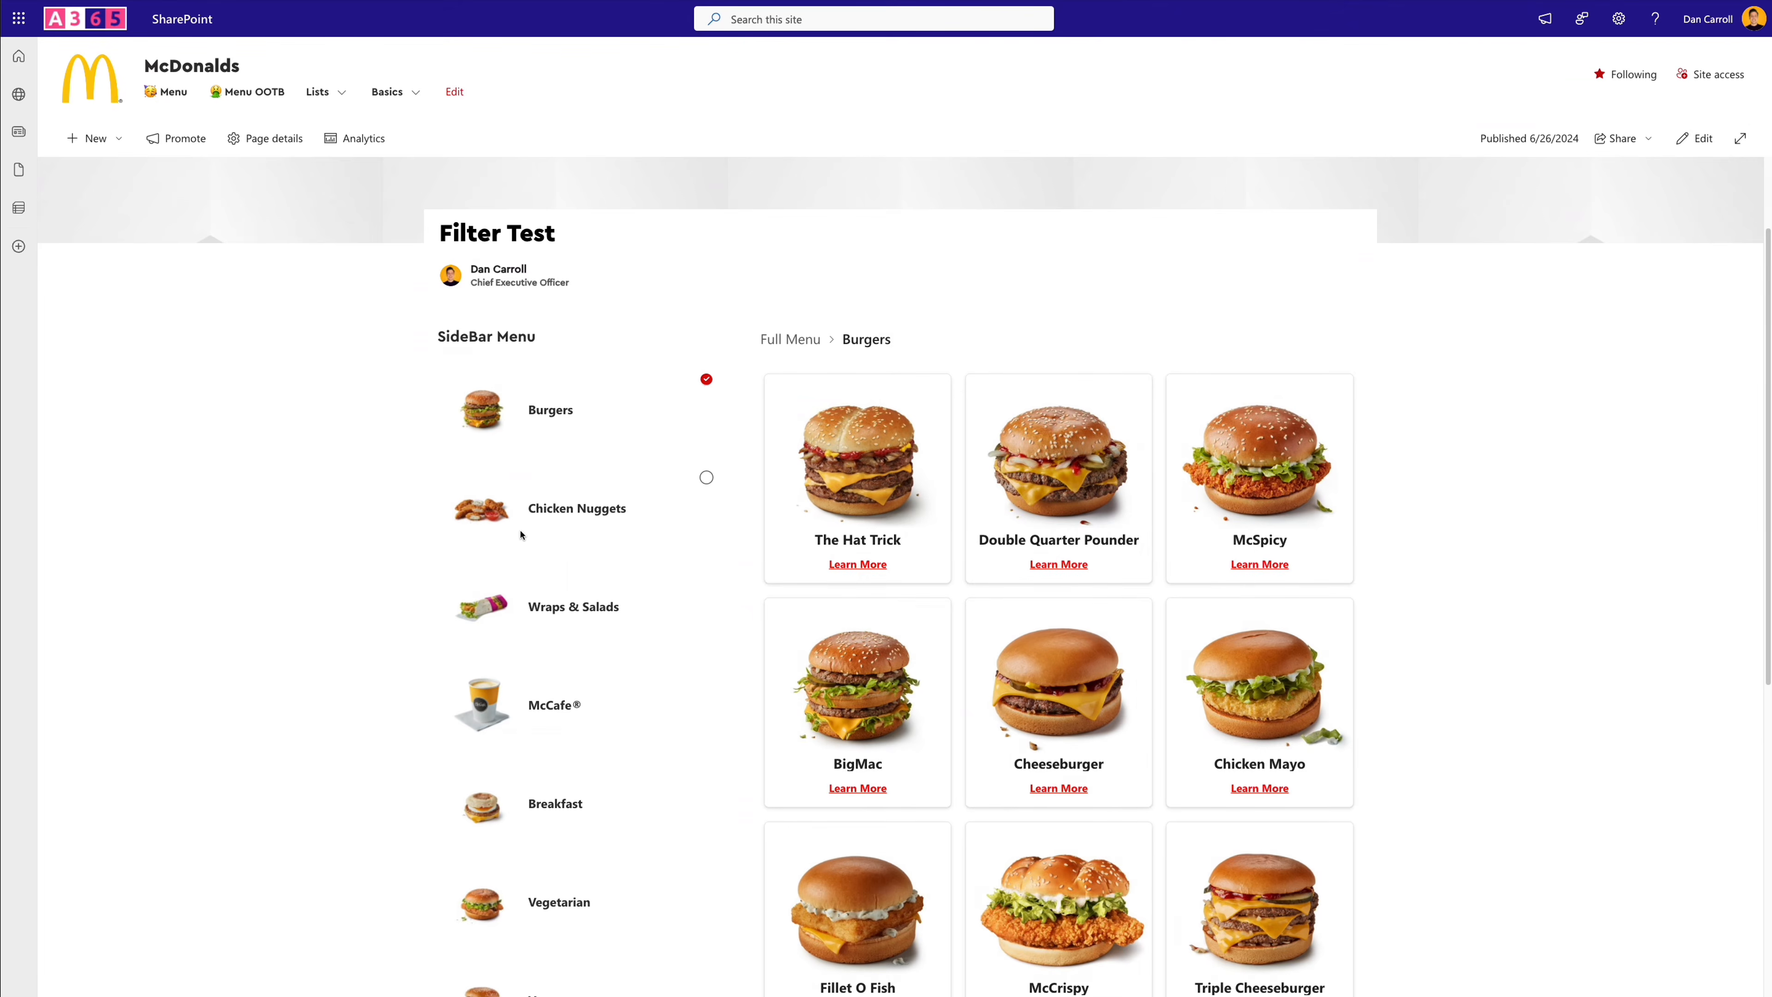
pyautogui.click(558, 606)
pyautogui.scroll(-5, 590, 657)
pyautogui.click(555, 867)
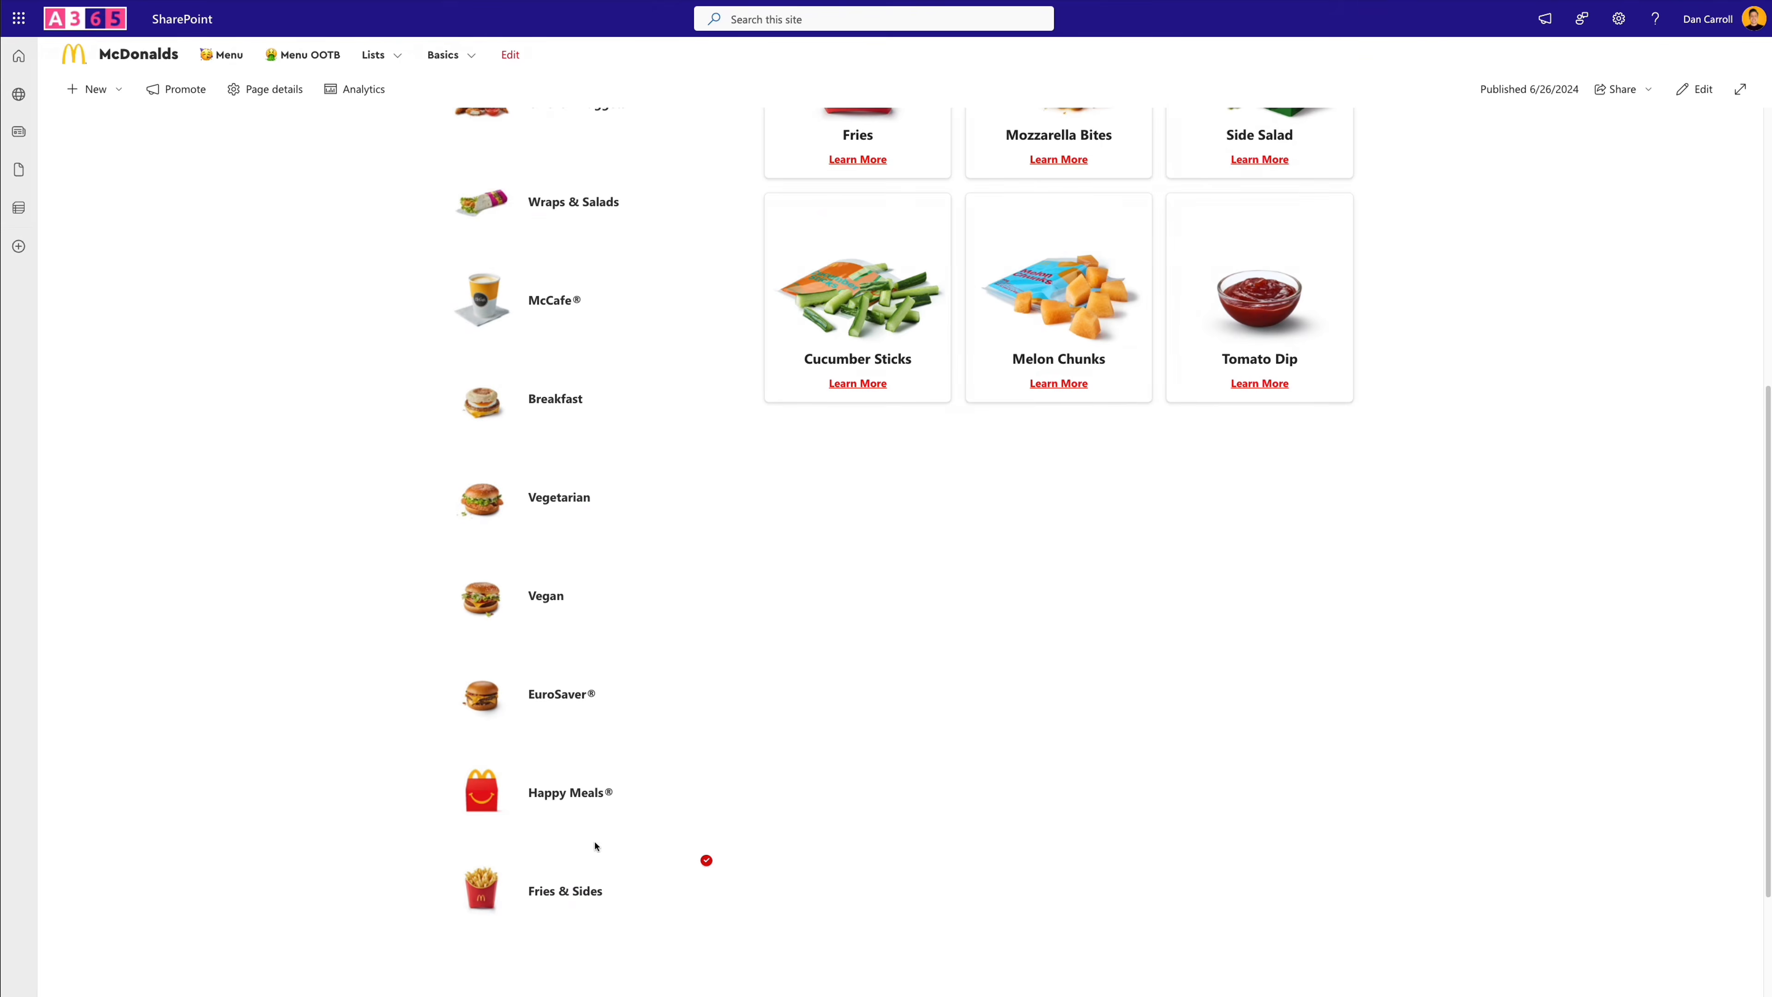
pyautogui.scroll(5, 593, 843)
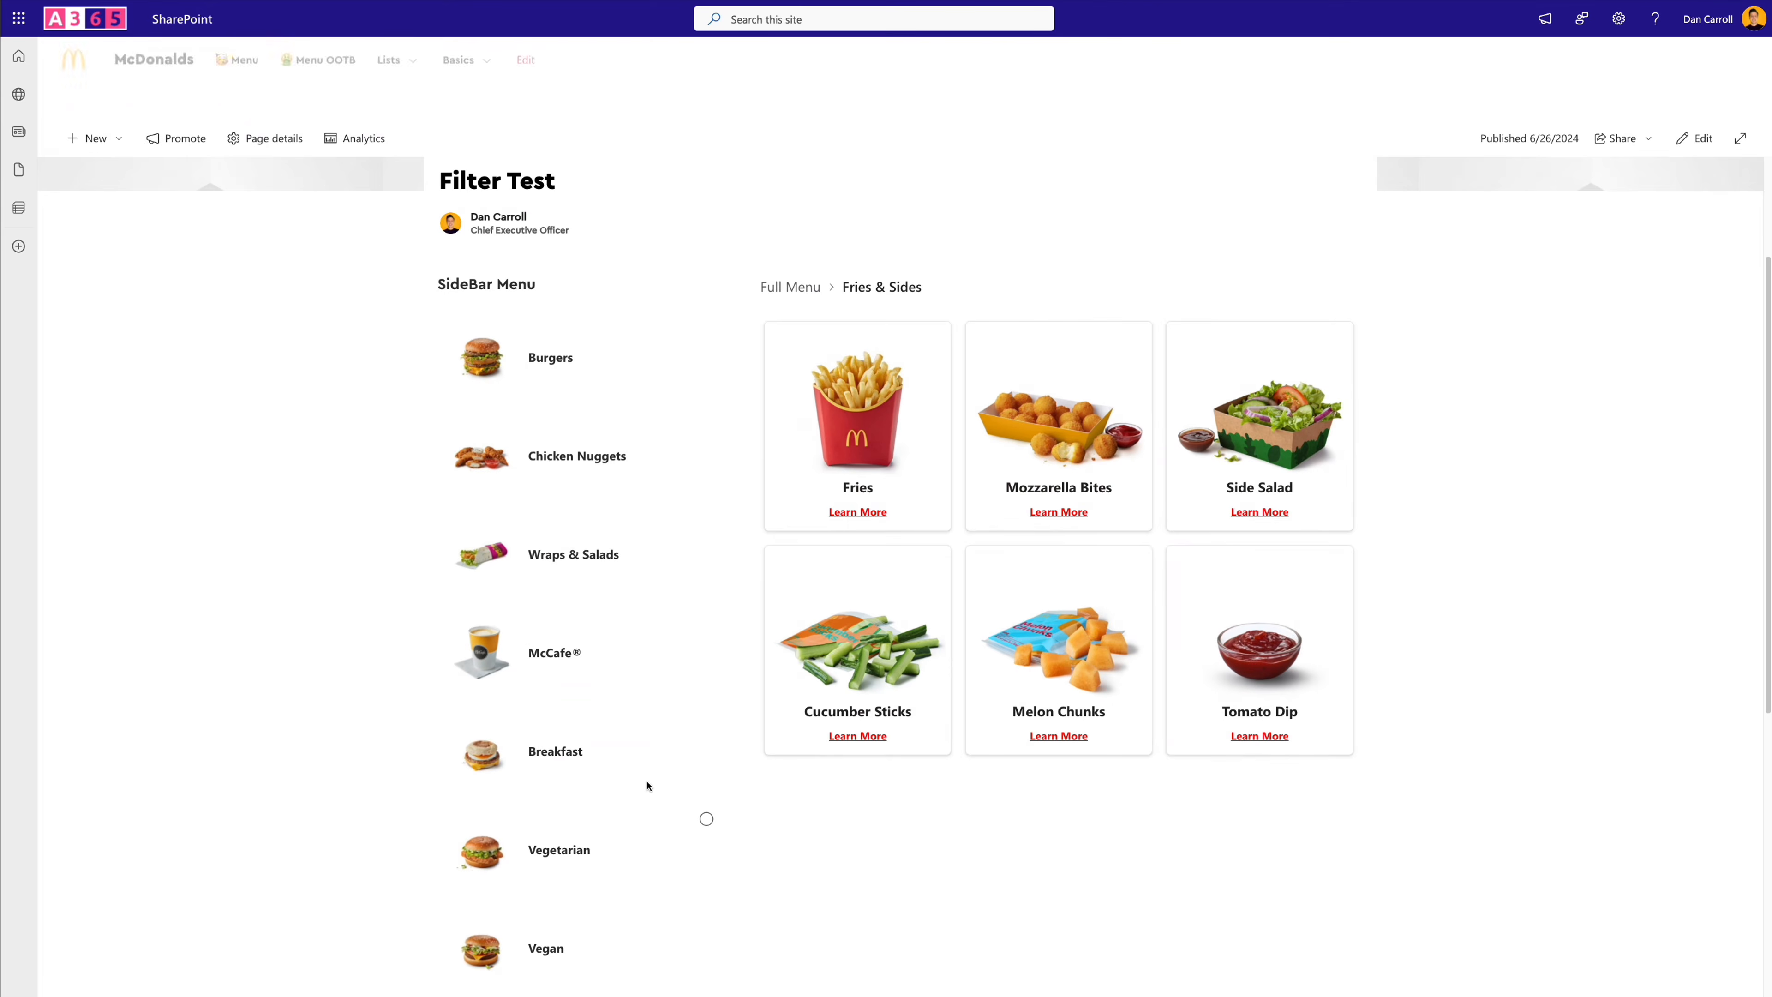
pyautogui.click(874, 514)
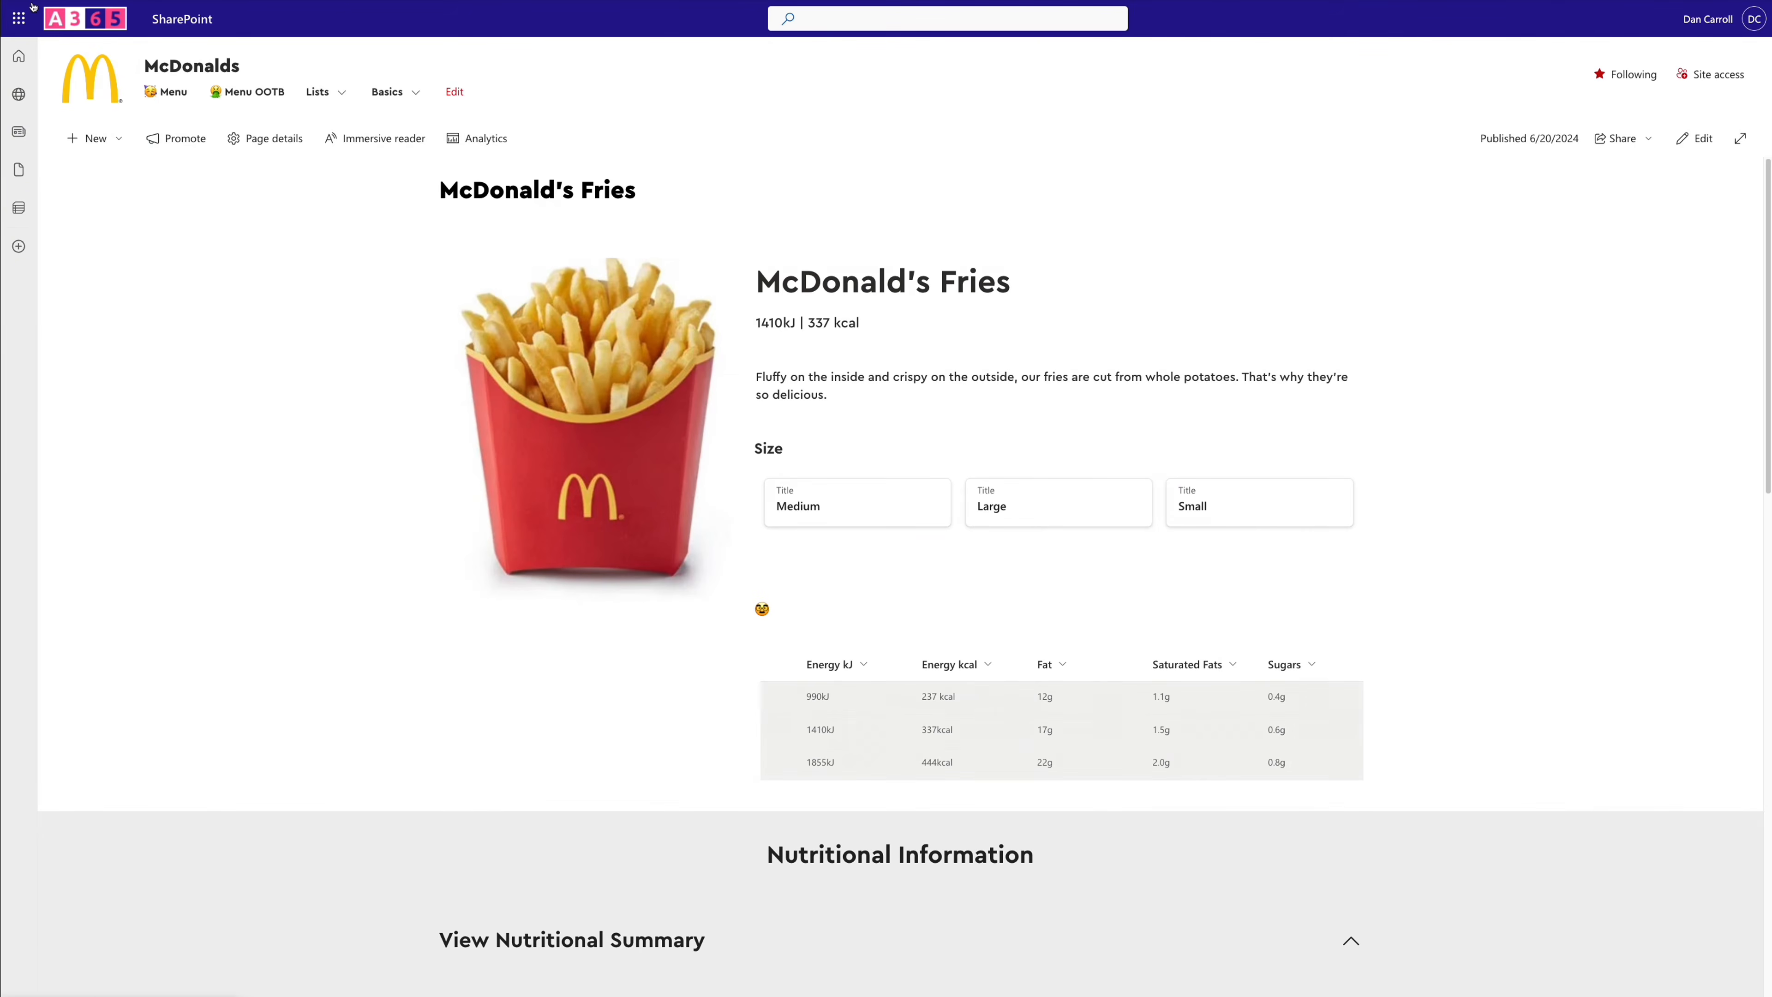